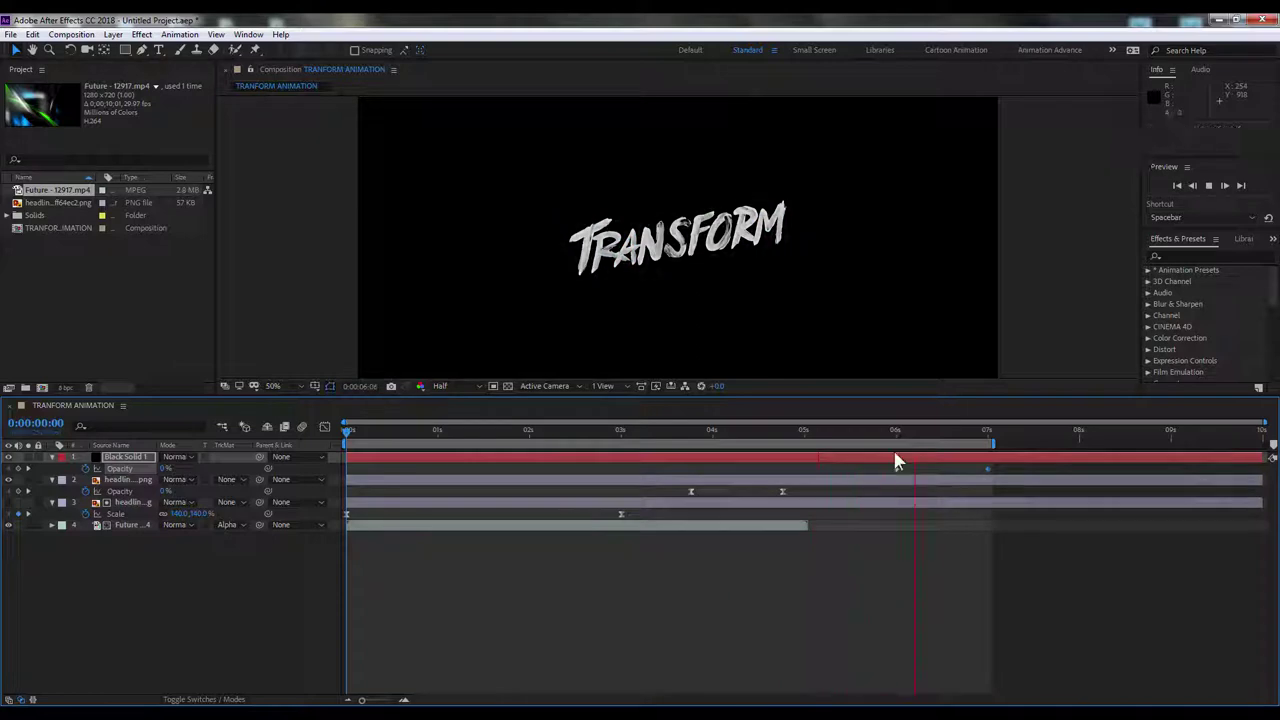
Step: Scrub the finished TRANSFORM ANIMATION comp back to about 3 seconds
drag(905, 440, 692, 440)
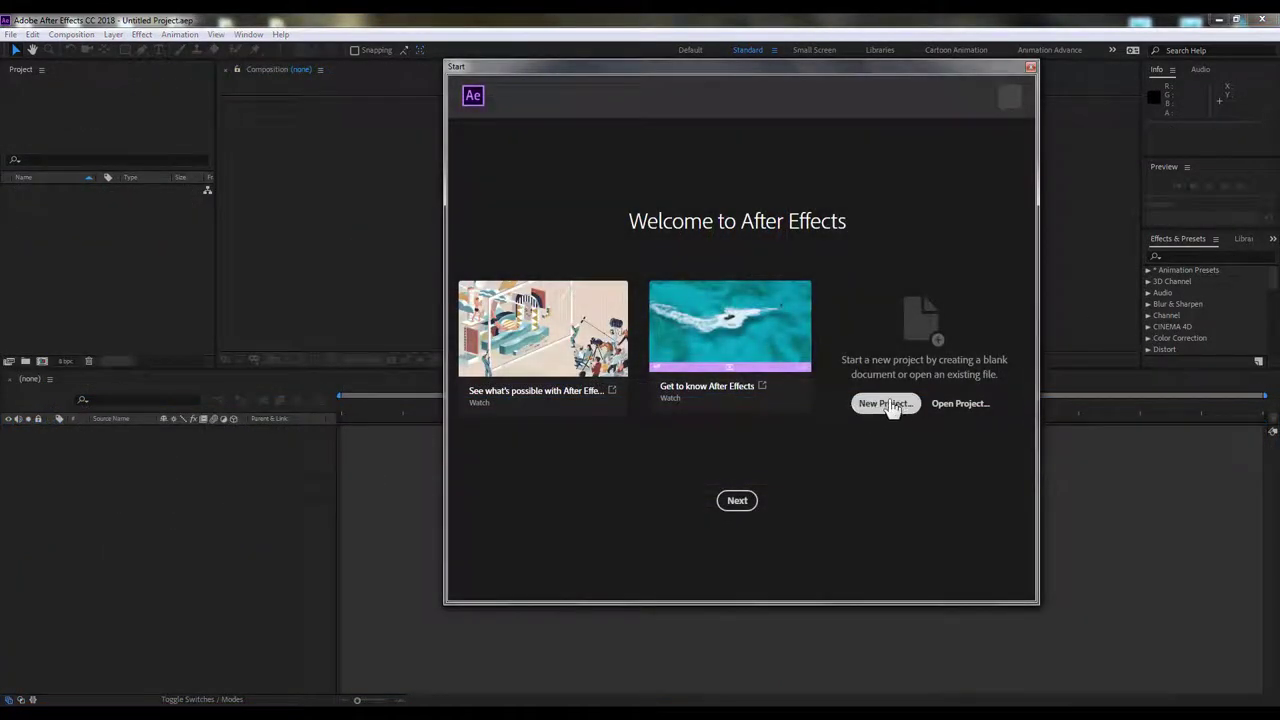
Step: Start a new blank project and add a new composition from the Project panel
click(880, 405)
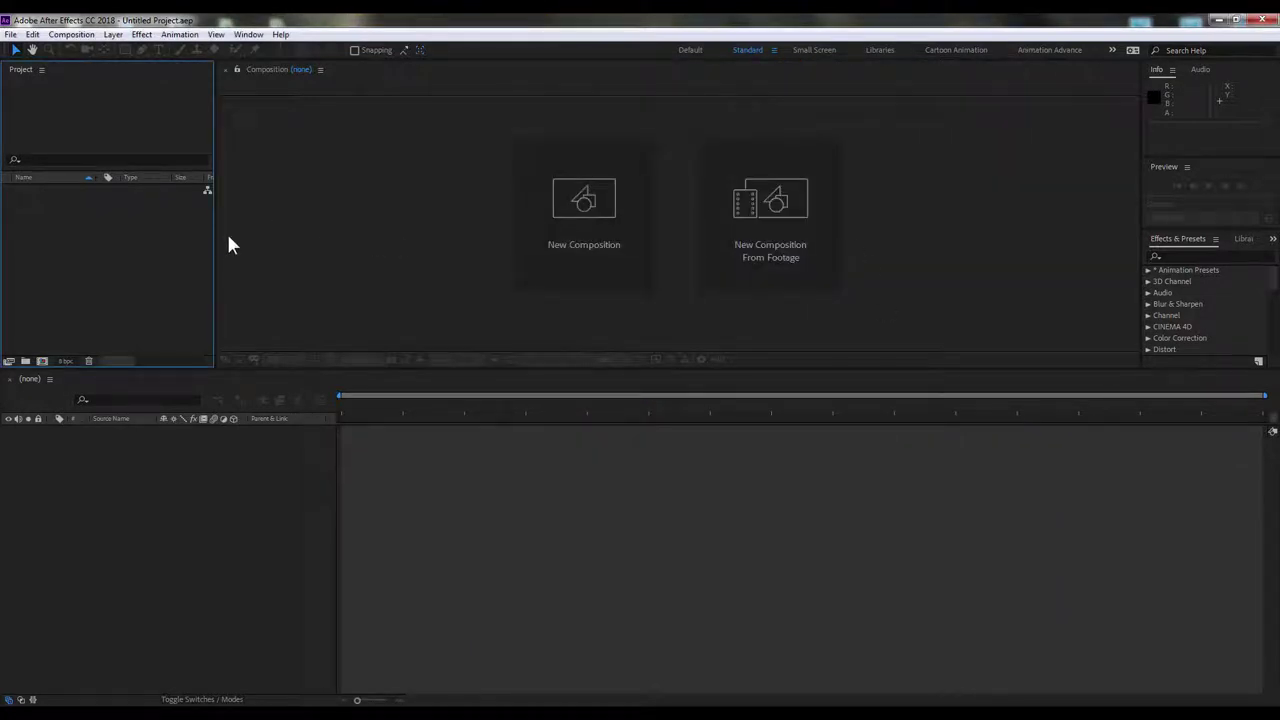
right_click(95, 230)
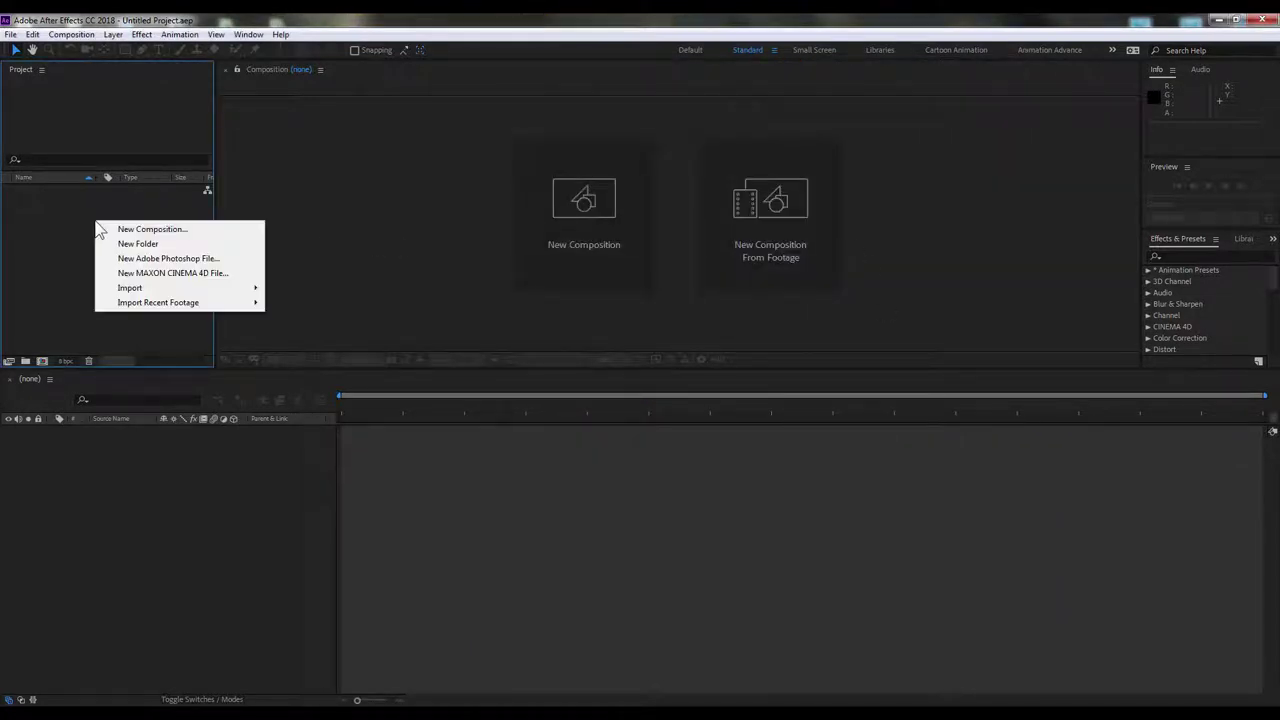
click(130, 228)
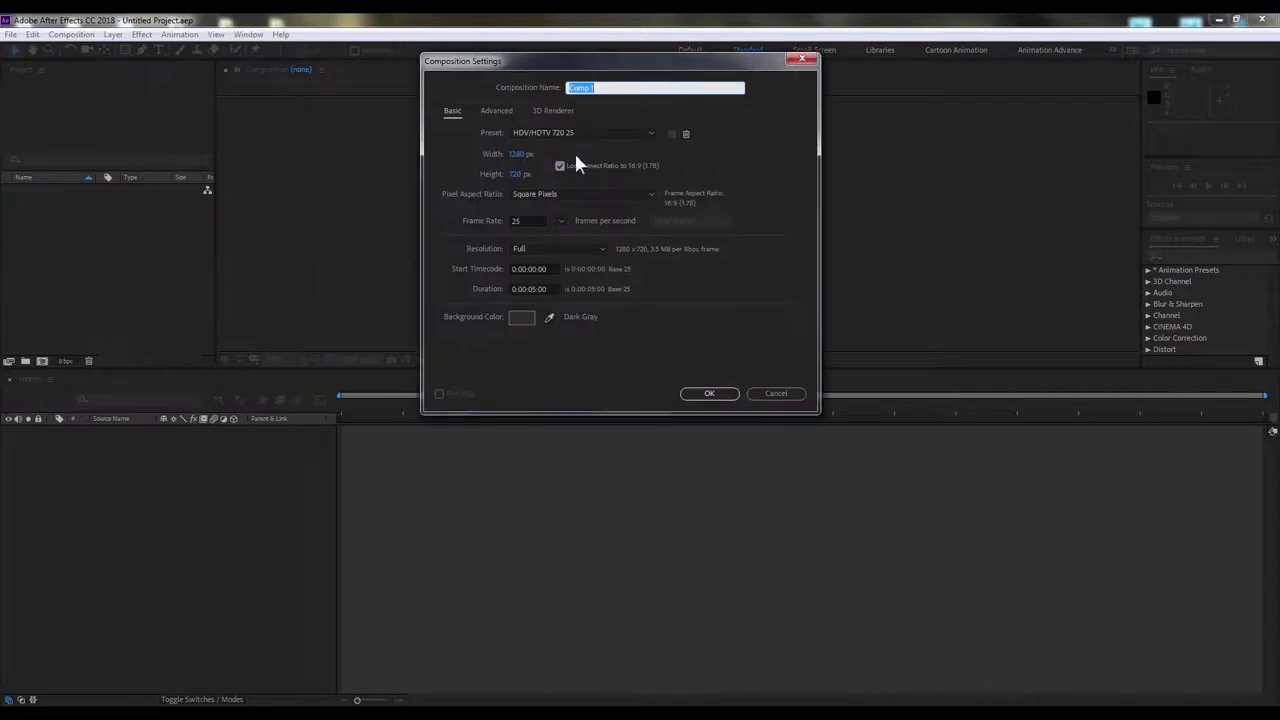
Step: Make the composition 1920×1080 and 10 seconds long, name it TRANFORM ANIMATION, and view at 50%
click(521, 154)
text(1920)
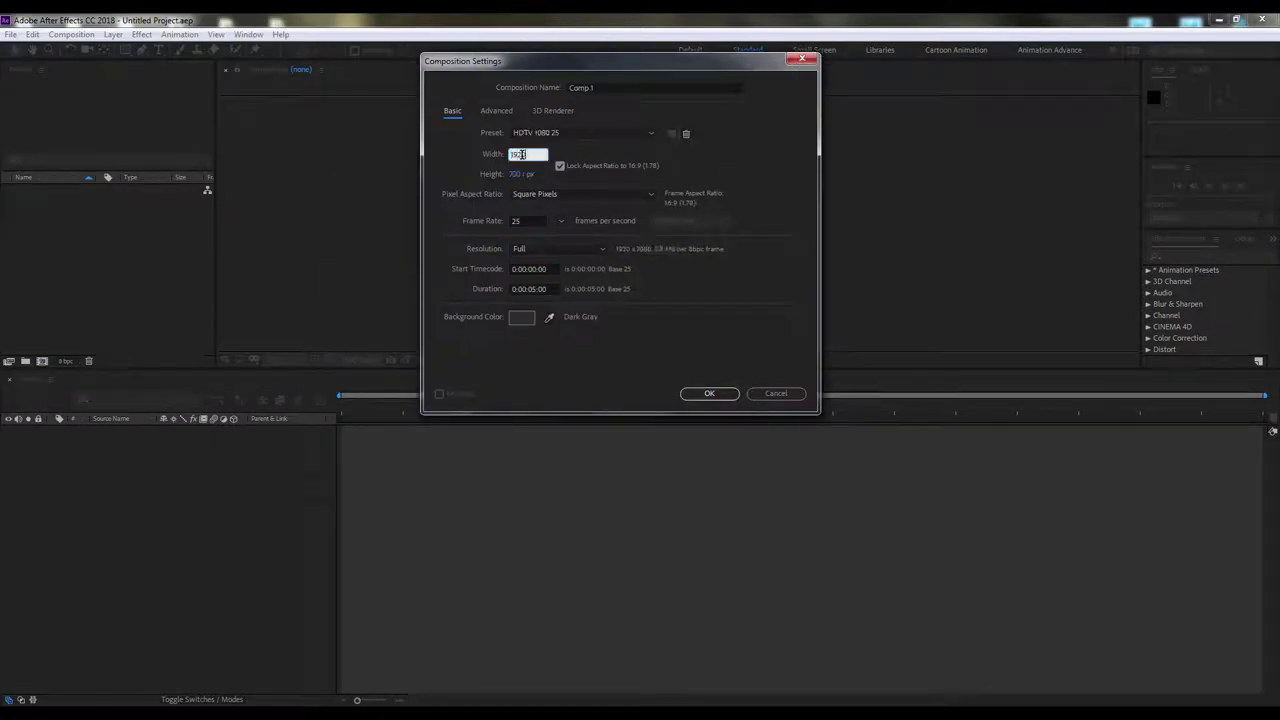
click(554, 219)
click(561, 220)
click(534, 290)
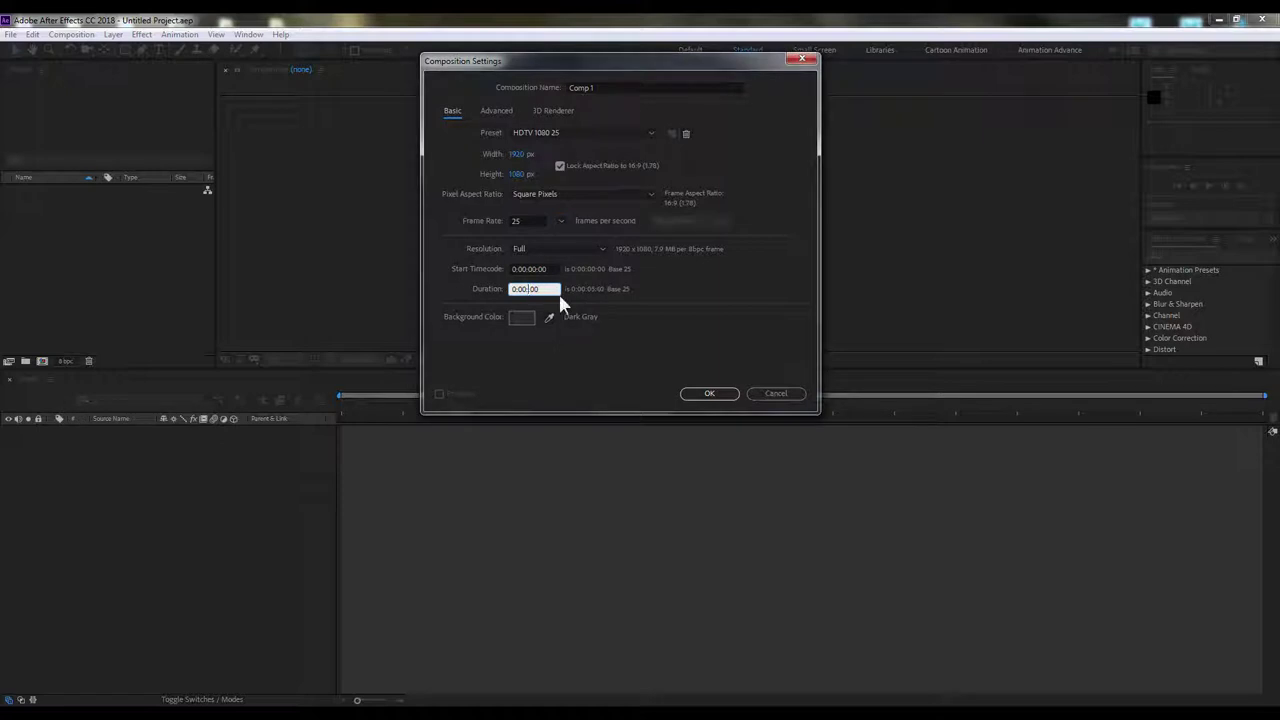
click(600, 87)
text(TRa)
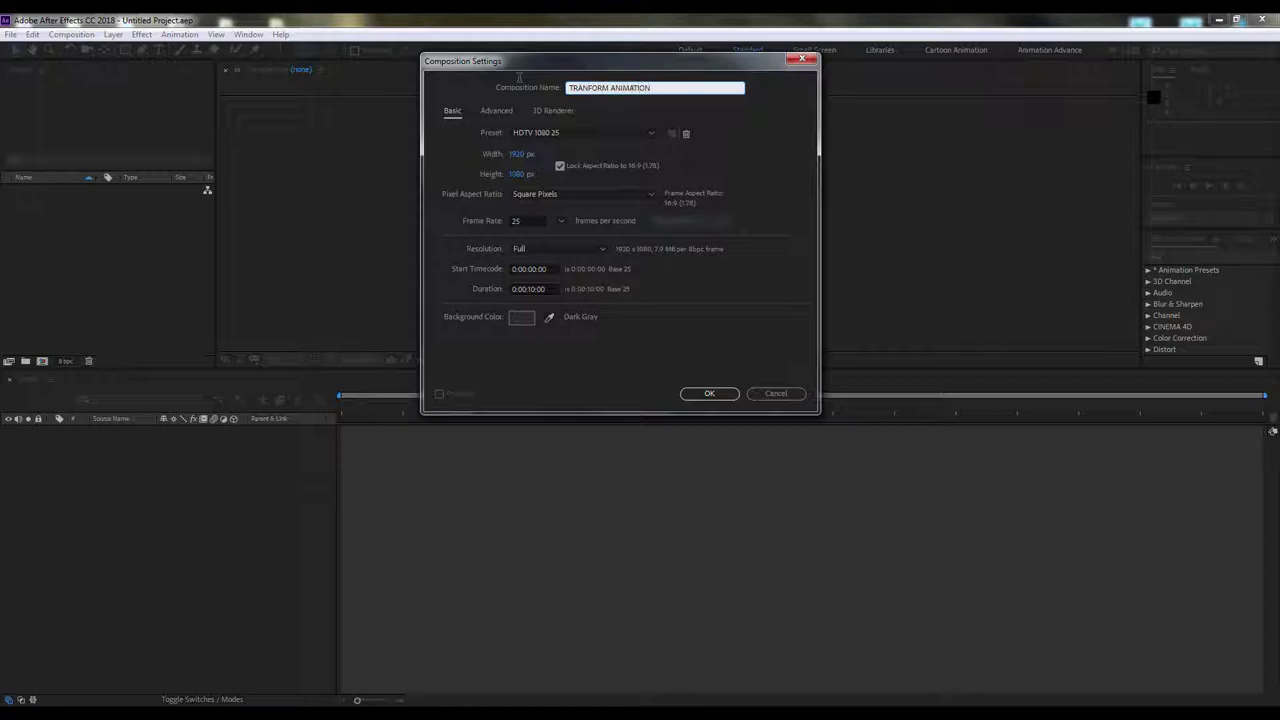
click(708, 393)
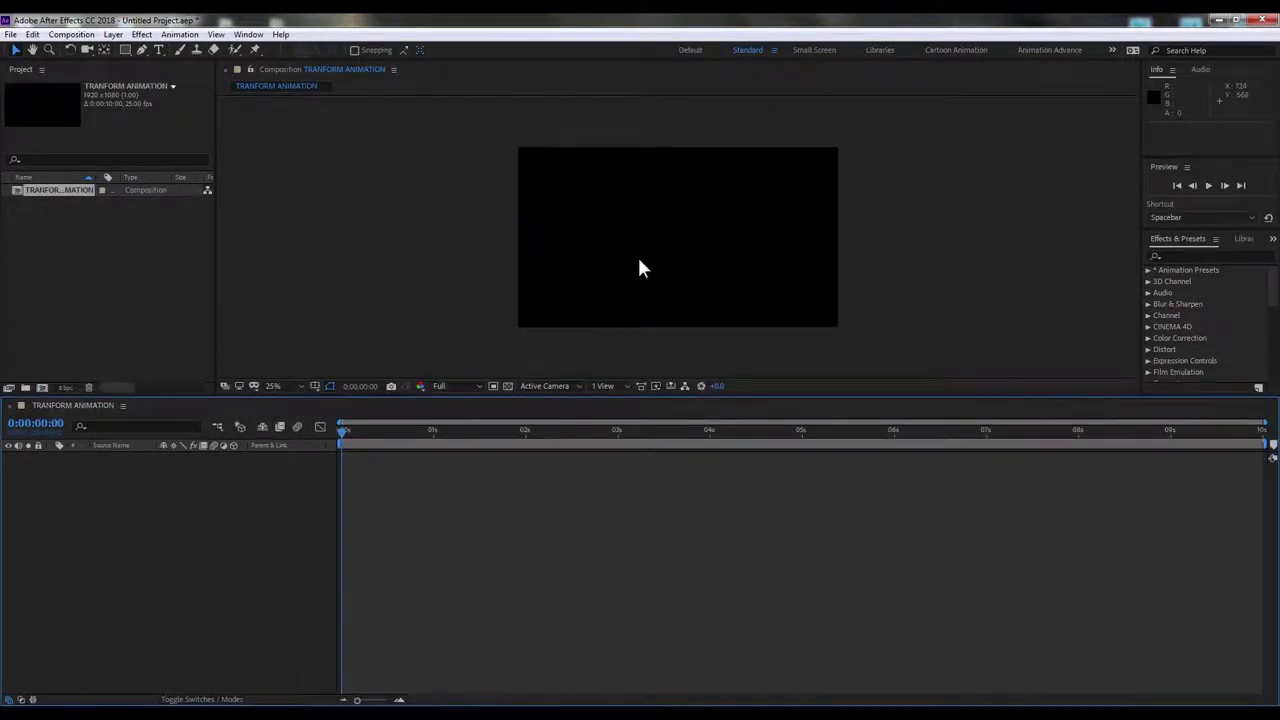
key(period)
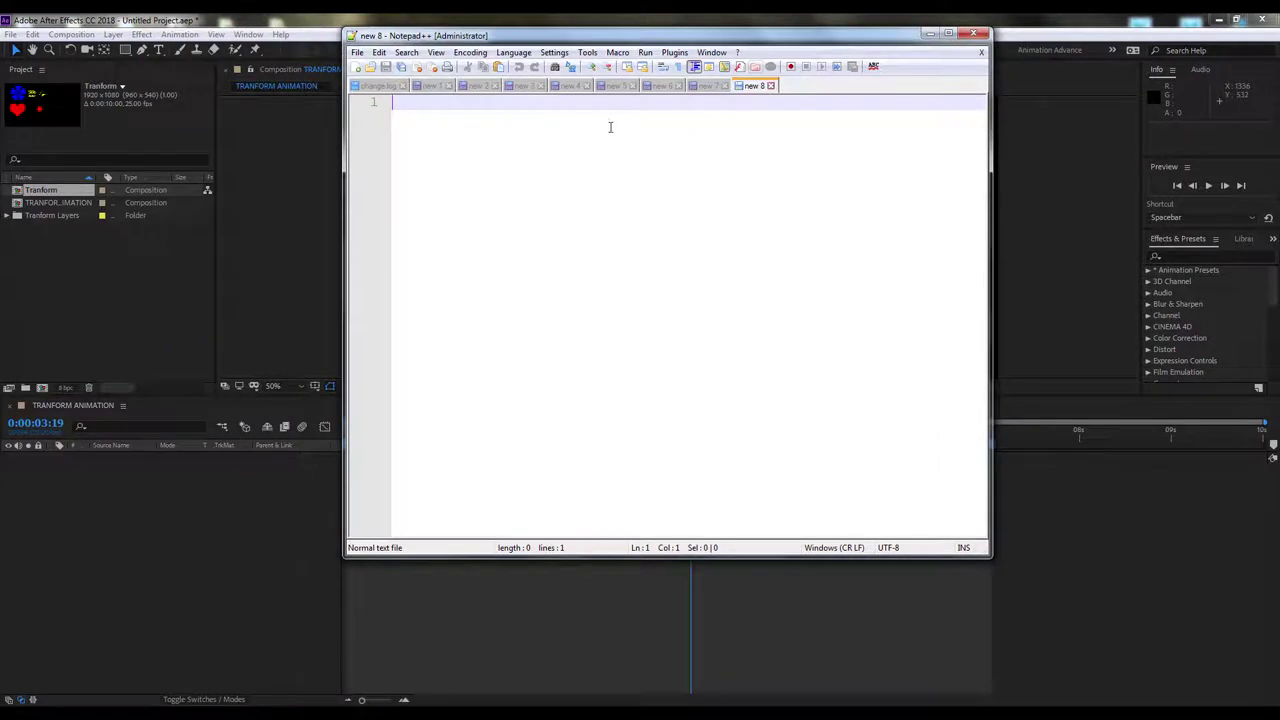
Step: Type the heading 'Các thuộc tính có trong layer gồm:' in the note
text(Ca)
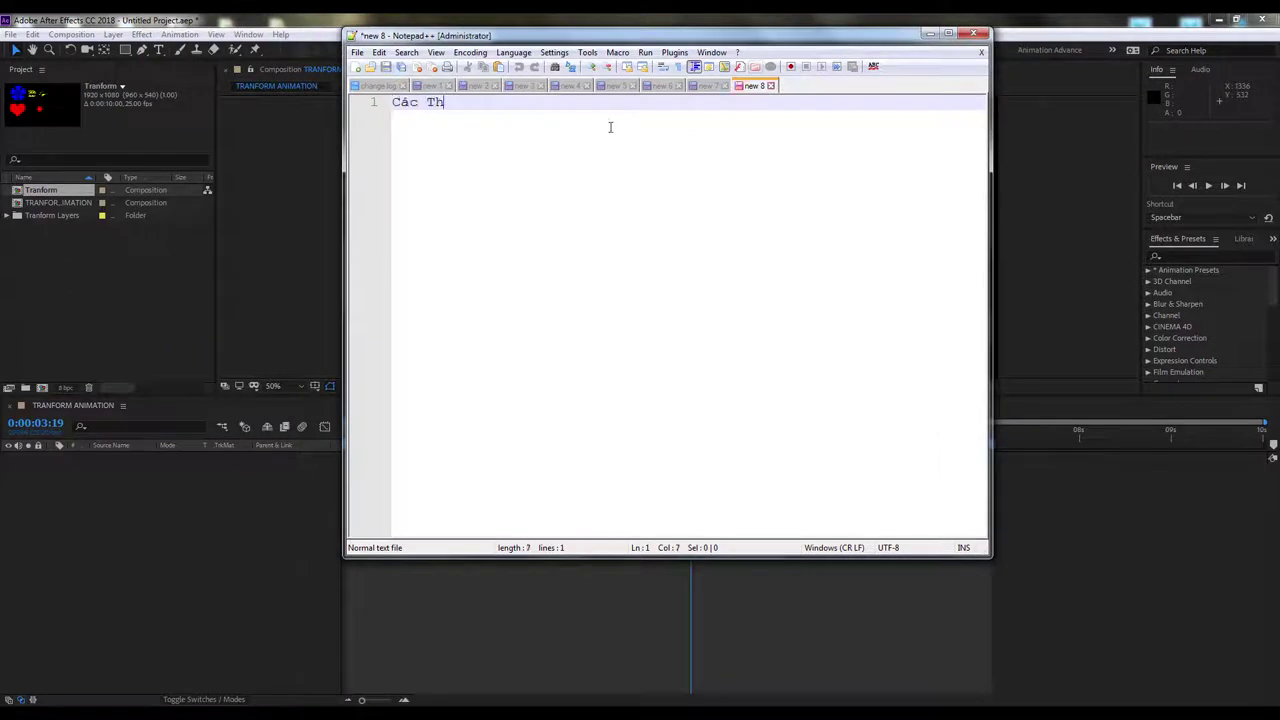
text(uộc tính có trong )
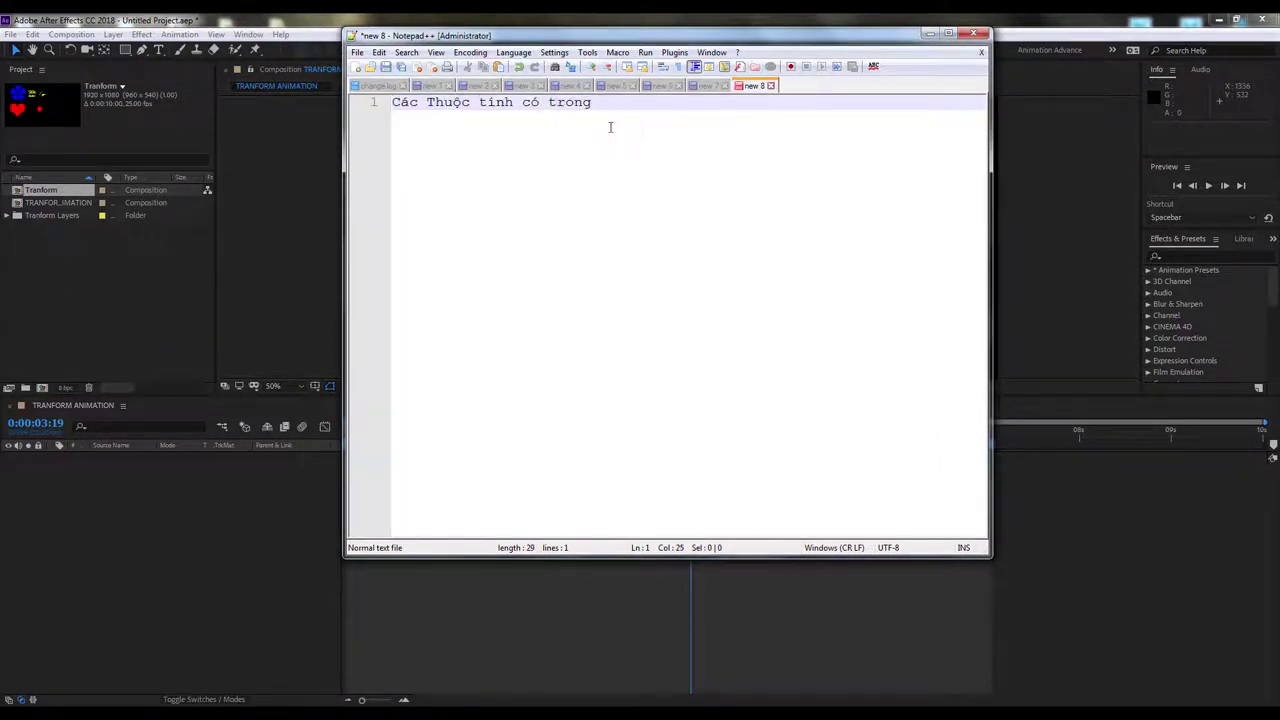
text(layer)
text(ayer gom)
key(BackSpace)
key(BackSpace)
text(om)
key(BackSpace)
key(BackSpace)
text(ồm)
text(:)
key(Return)
Step: List Anchor Point, Position, Scale, Rotaition and Opacity on separate lines, then leave a blank line
text(Anchor Po)
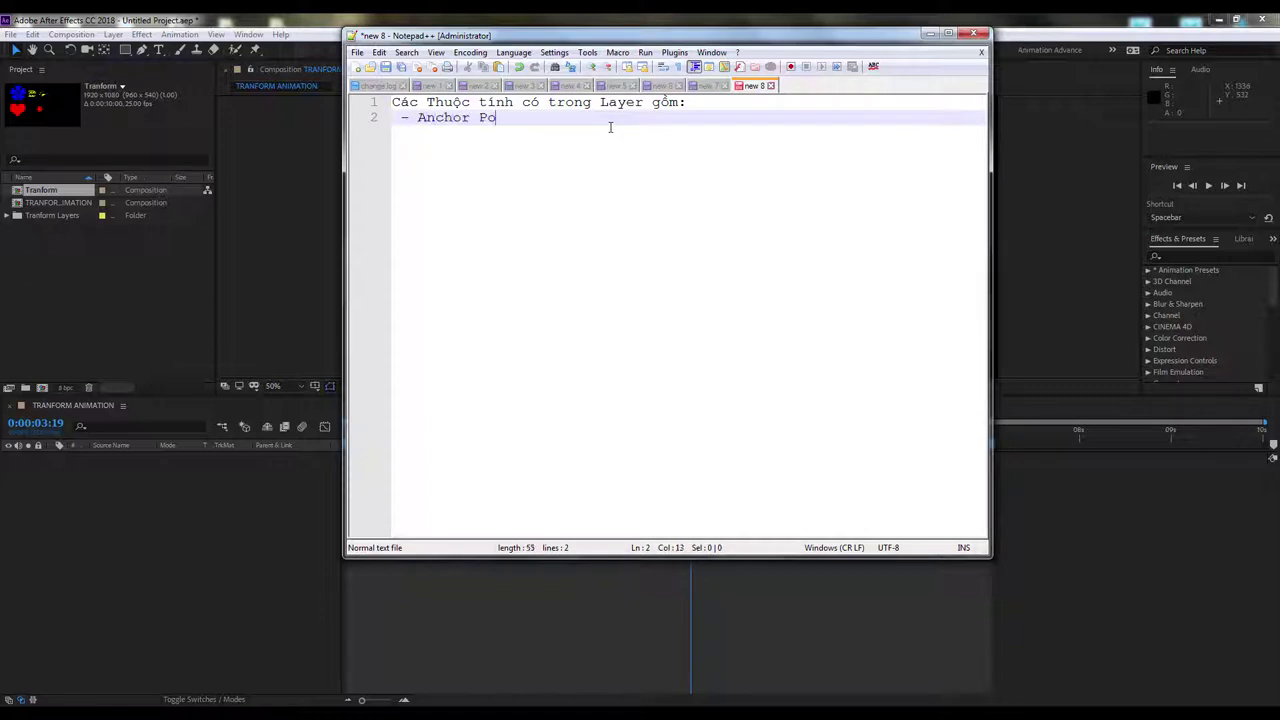
text(int)
key(Return)
text(- Position)
key(Return)
text(- Scale)
key(Return)
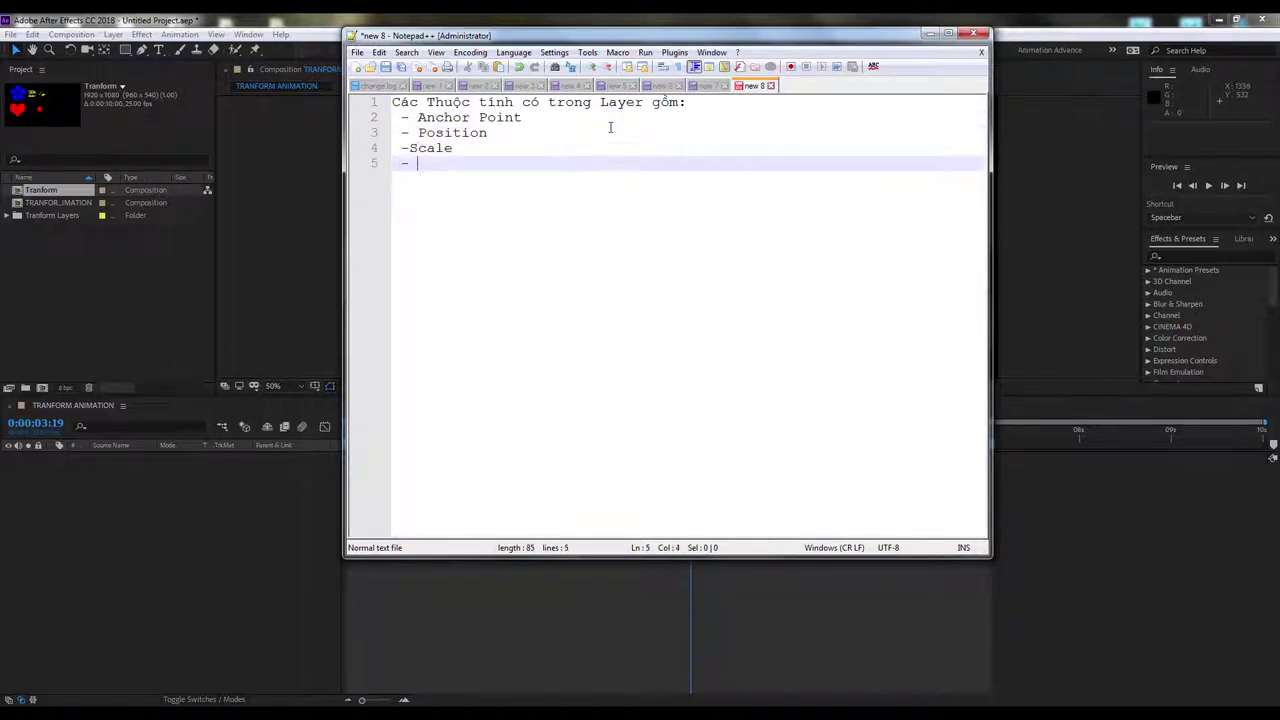
text(- Rotaition)
key(Return)
text(- Opacity)
key(Return)
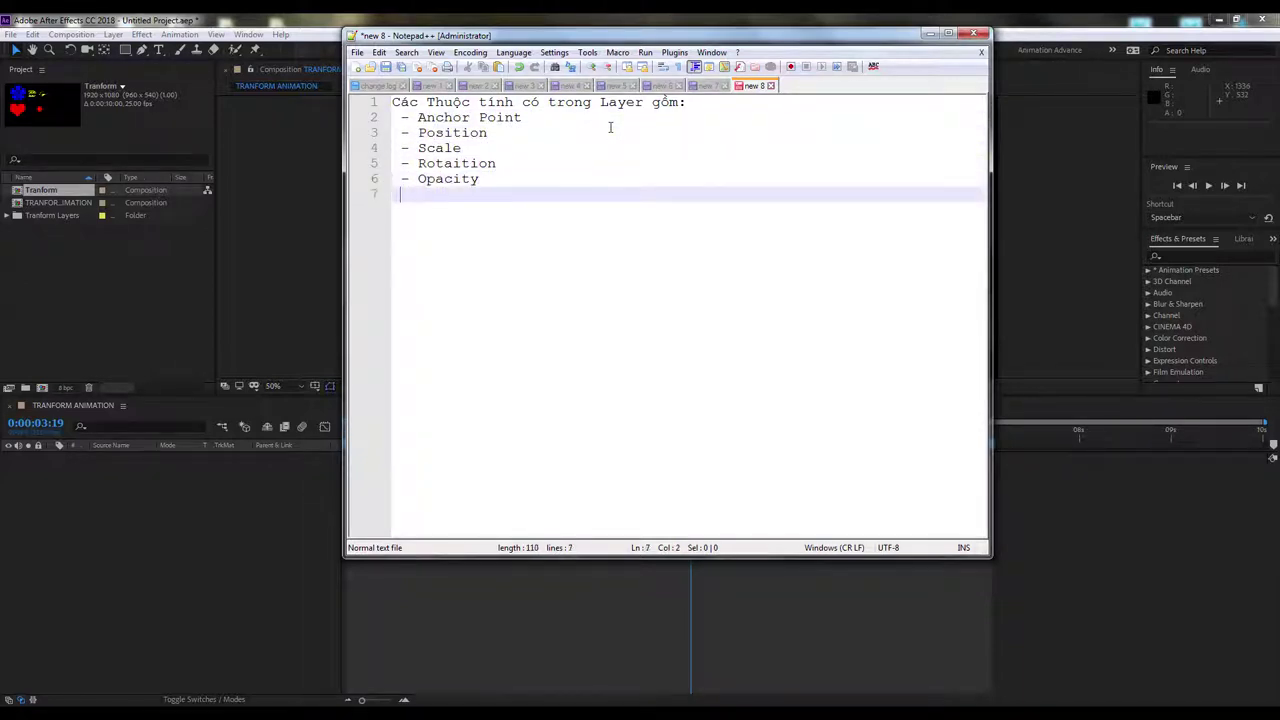
key(Return)
Step: Add the line '1/ Tạo 1 file .PSD trên photoshop hoặc AI'
text(1/ Tạo 1 fi)
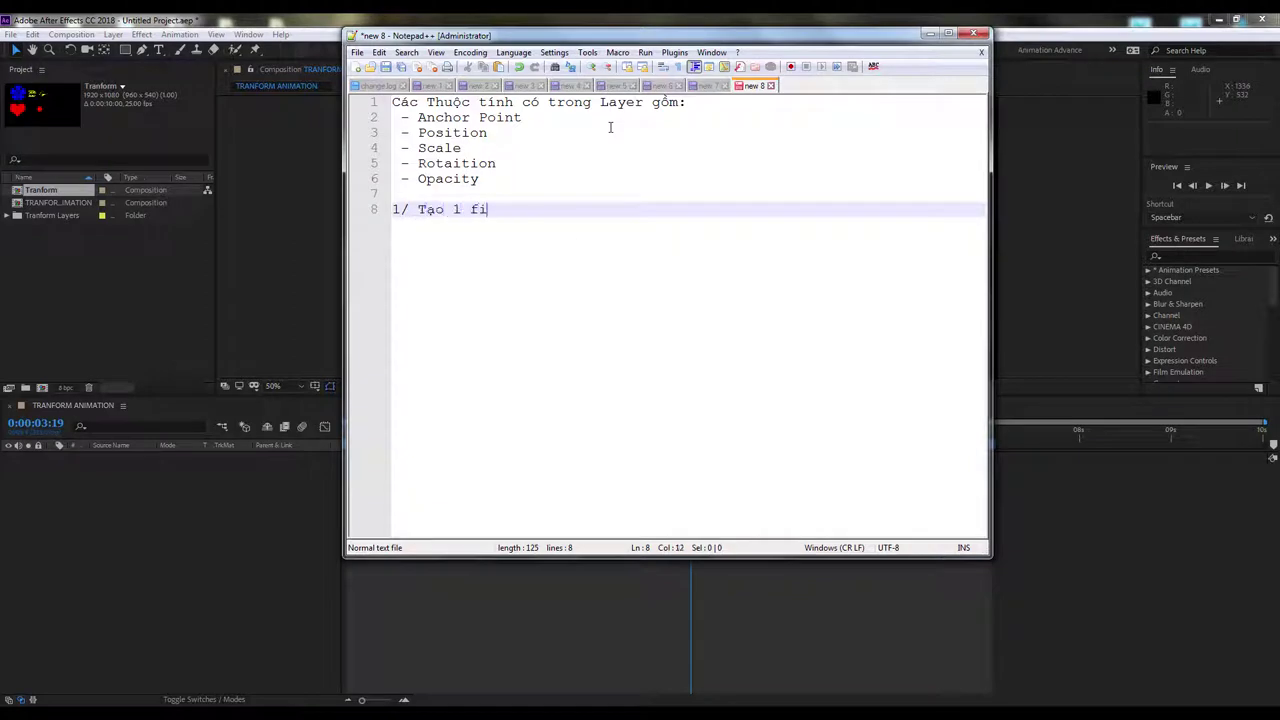
text(le .)
key(End)
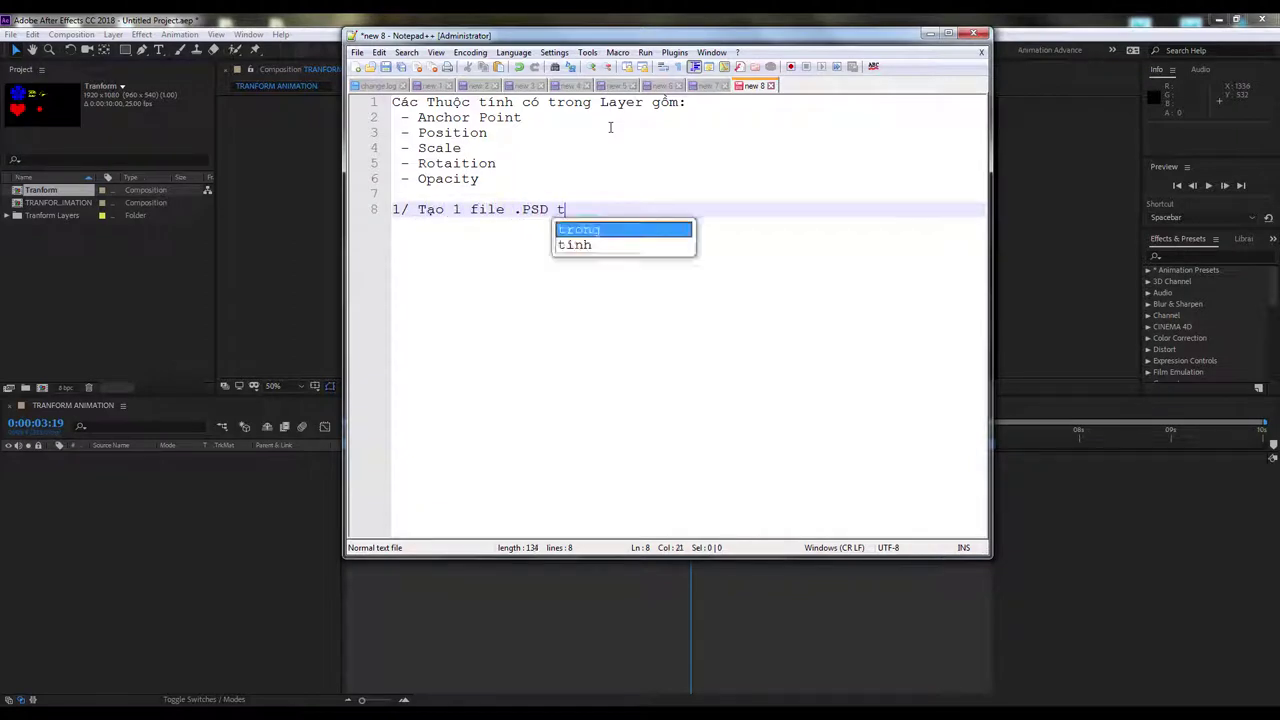
text(trên photoshop hoặc AI)
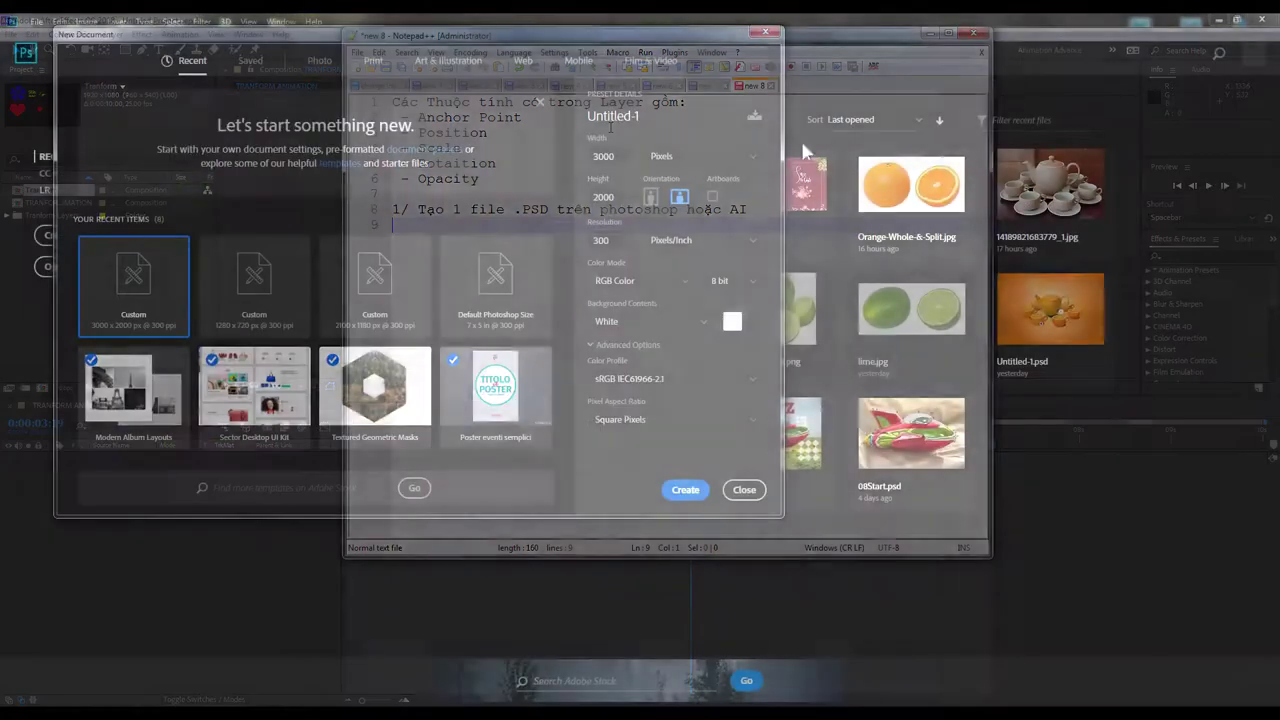
text(Tr)
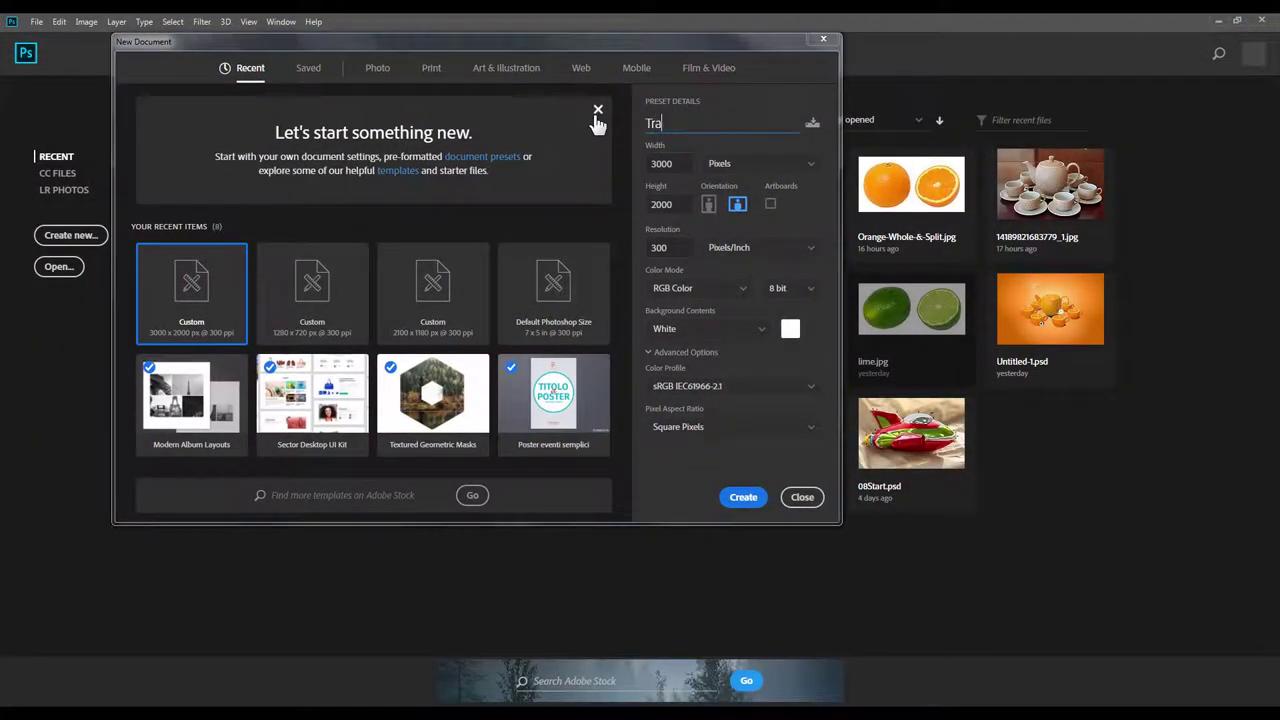
text(afo)
text(rm)
text(n)
Step: Create the Tranform document at 1920×1080 pixels and 100 ppi resolution
key(Tab)
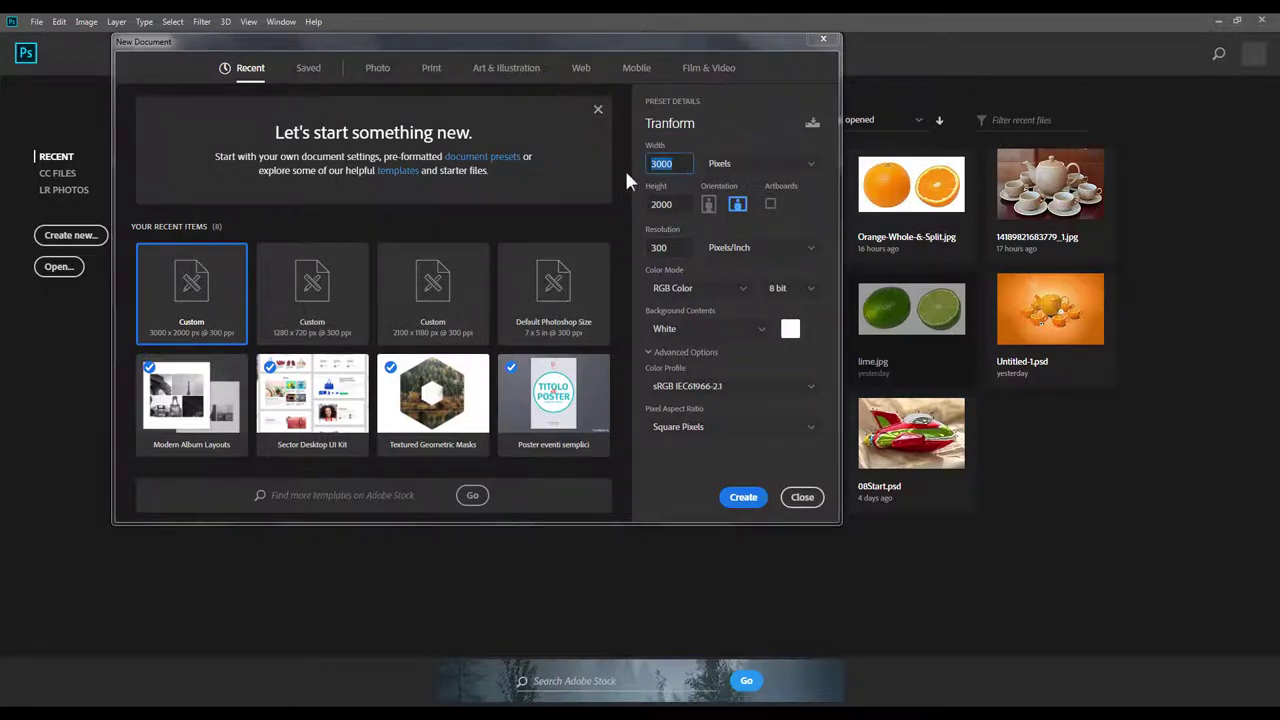
text(1920)
key(Tab)
text(1080)
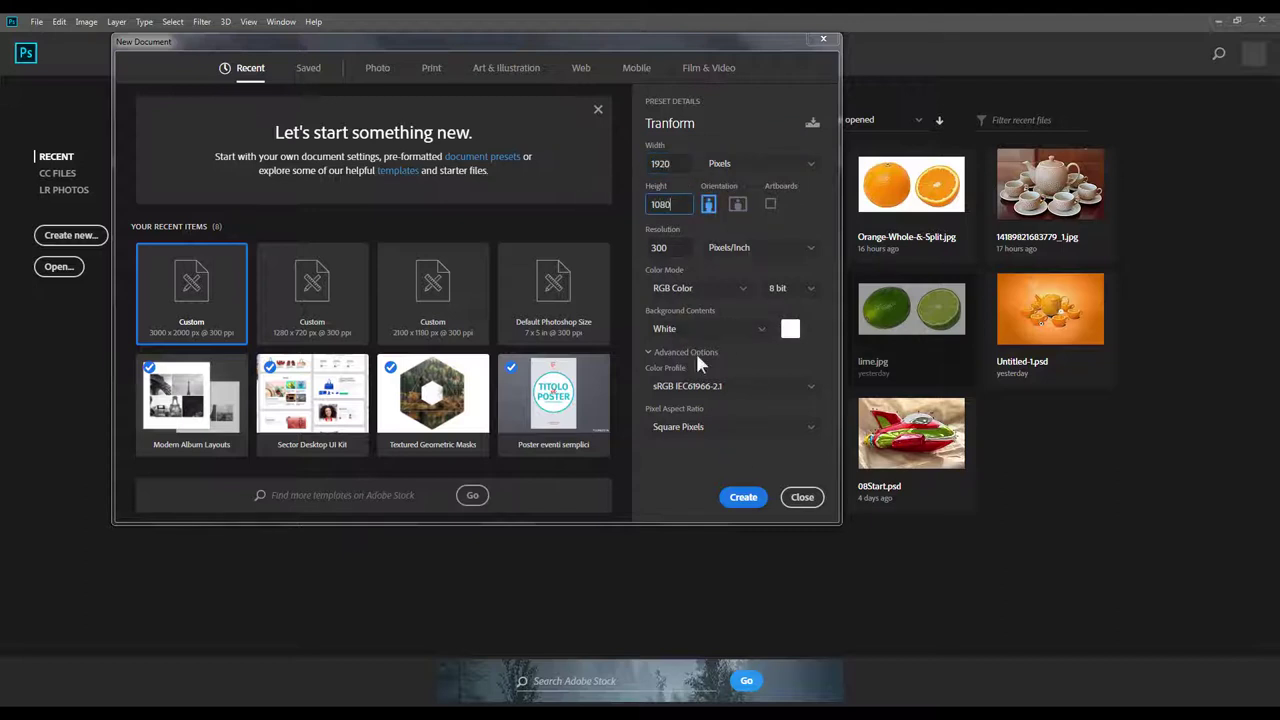
key(Tab)
text(100)
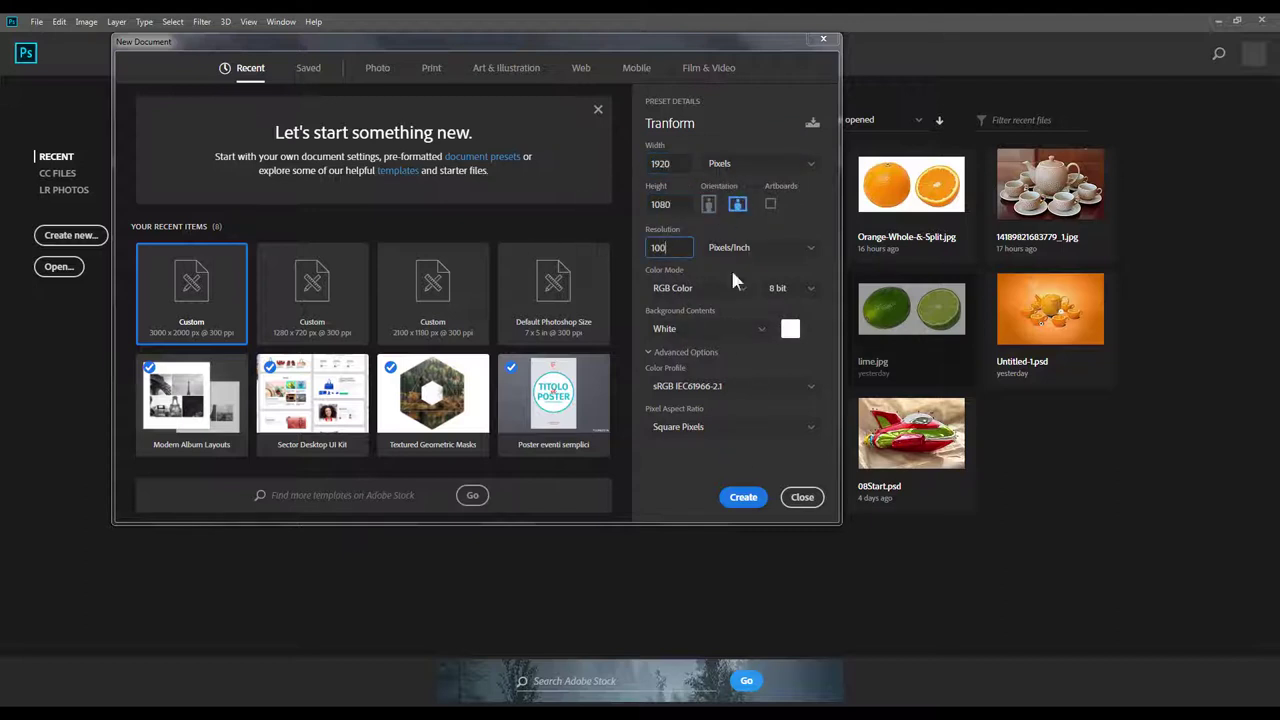
click(742, 497)
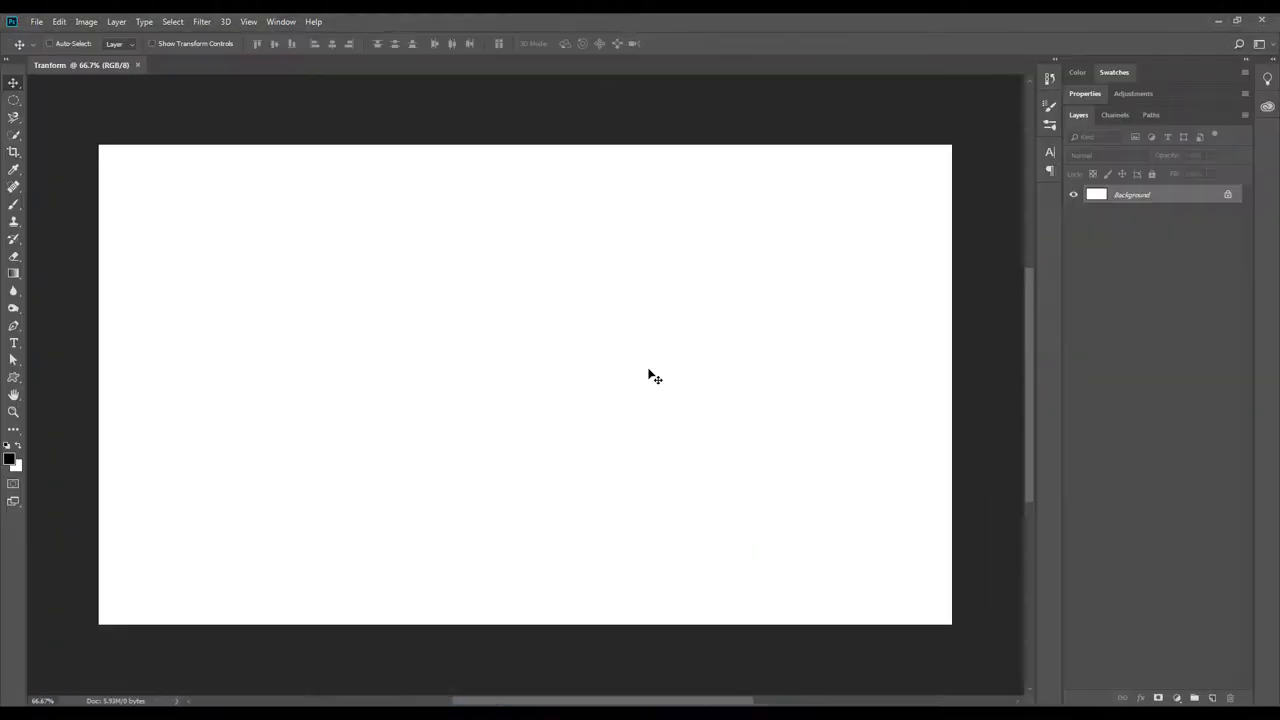
Step: Unlock the Background layer and append the All set to the custom shape library
double_click(1190, 194)
key(Return)
right_click(12, 378)
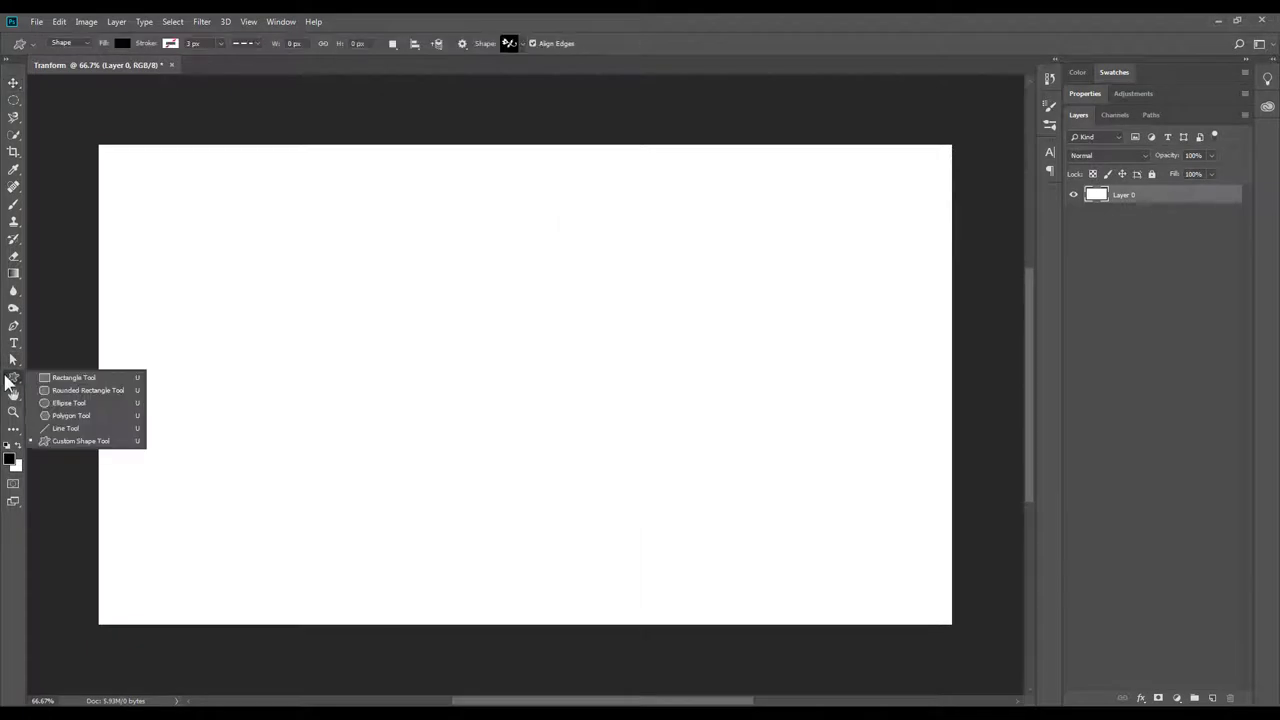
click(70, 441)
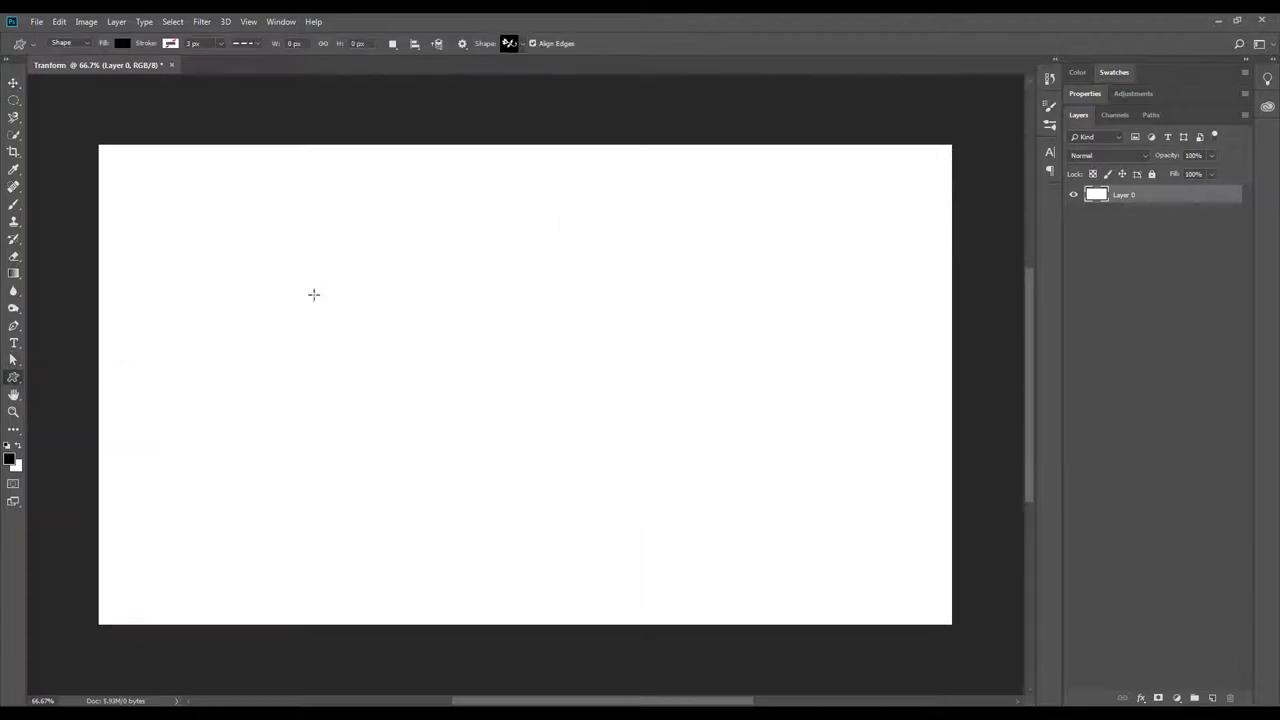
click(516, 44)
click(765, 72)
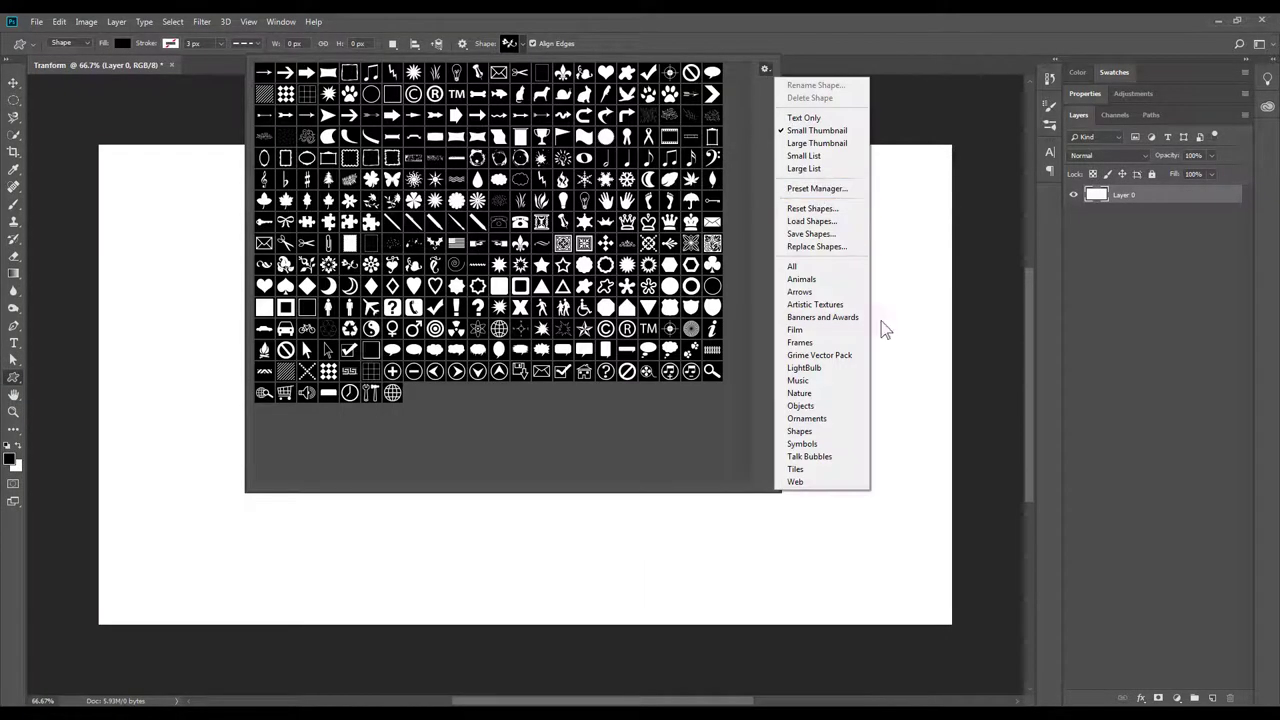
click(838, 270)
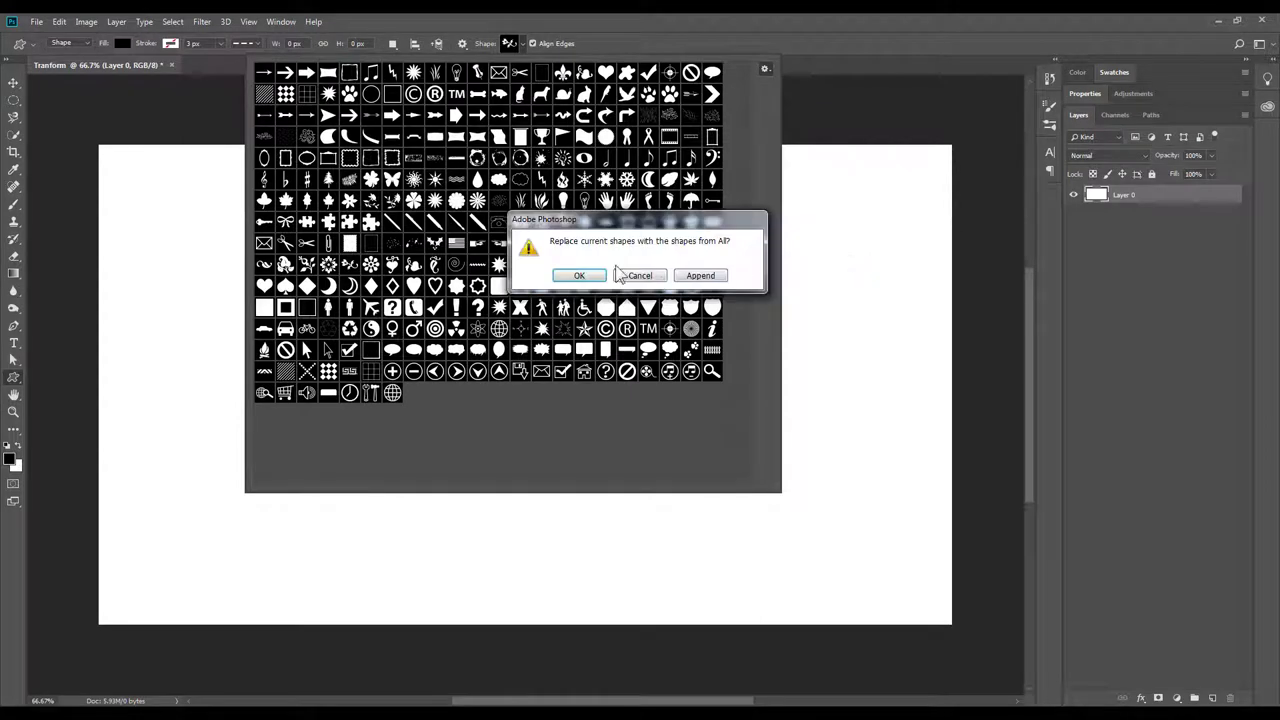
click(698, 277)
Step: Draw a red five-petal flower shape left of the canvas centre
drag(738, 238, 748, 348)
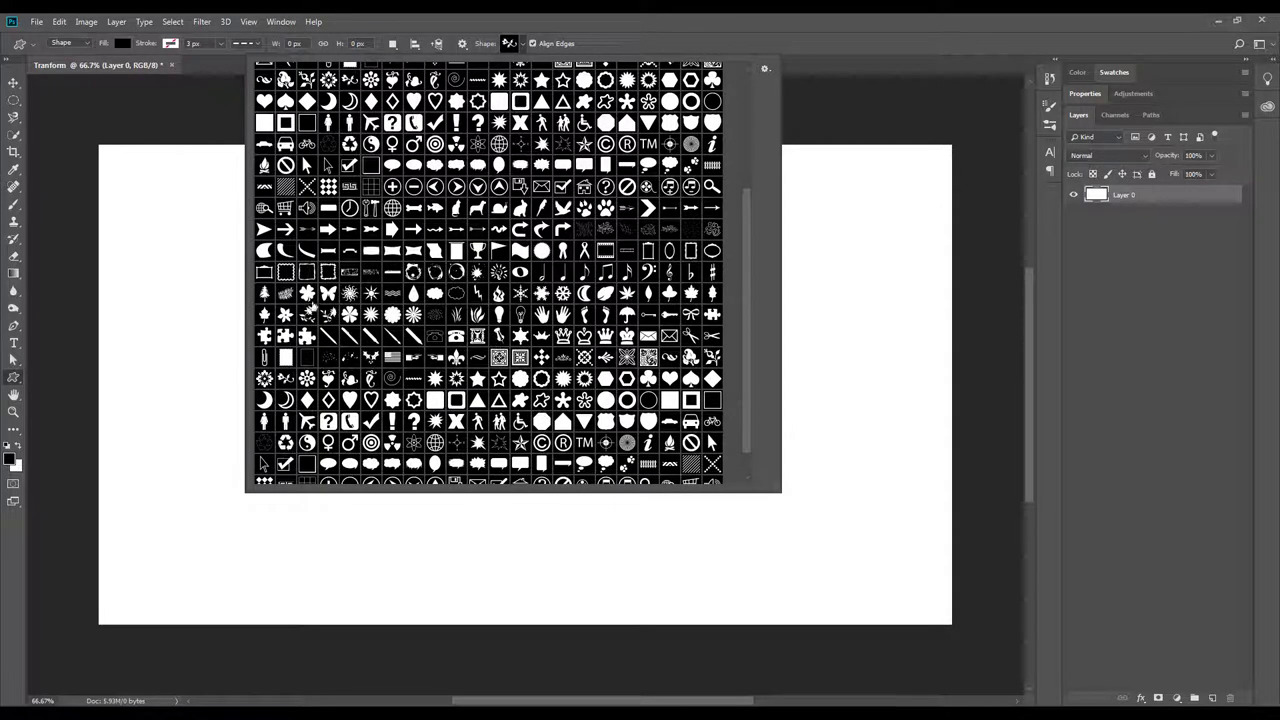
click(370, 318)
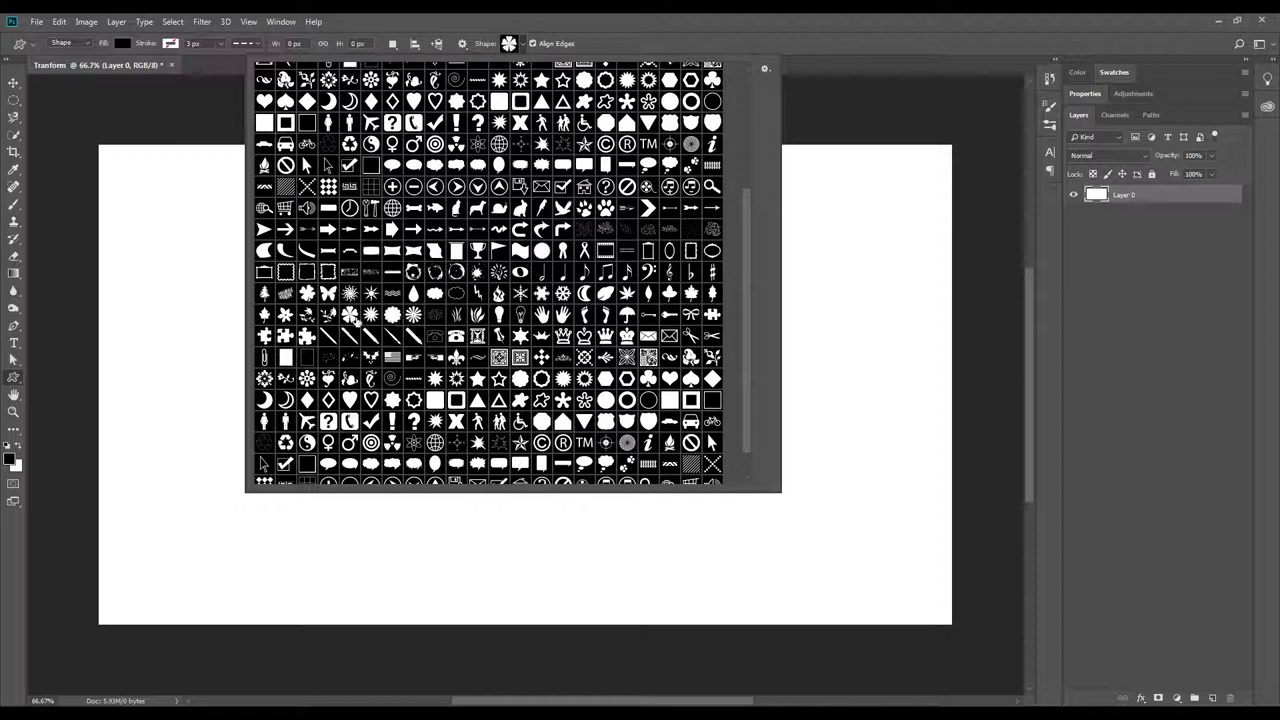
click(122, 44)
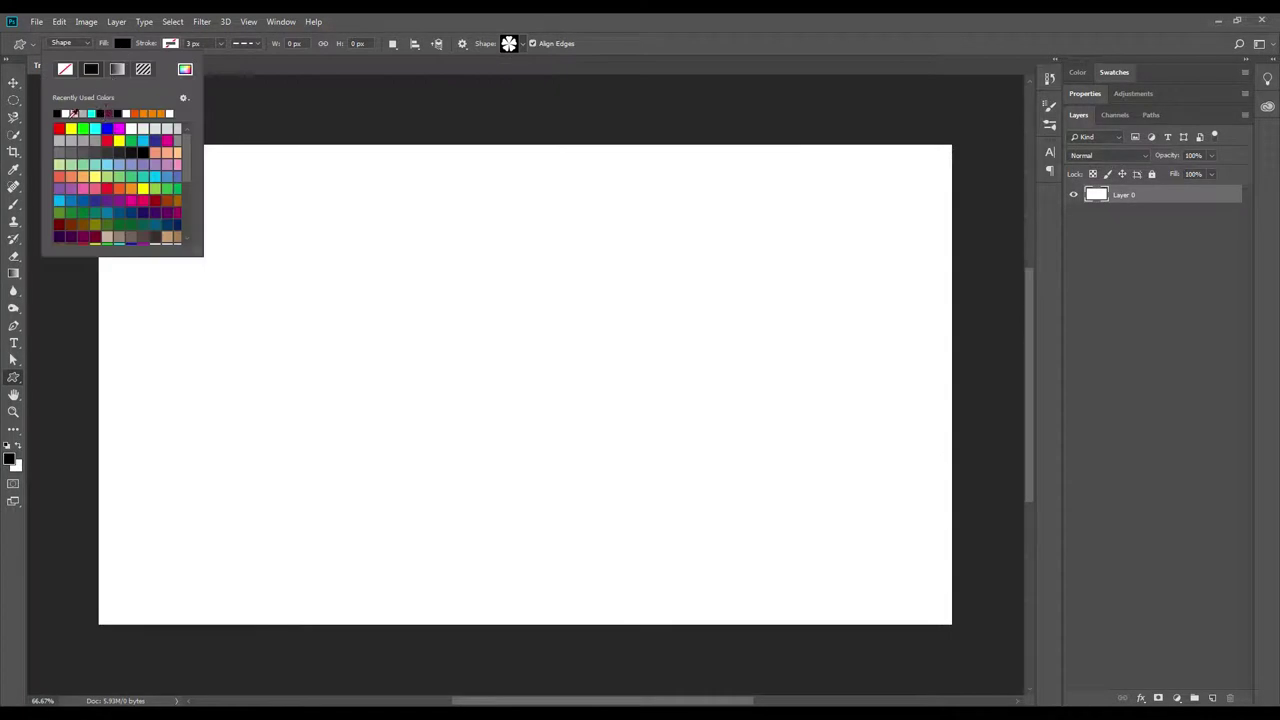
click(107, 140)
drag(314, 240, 528, 426)
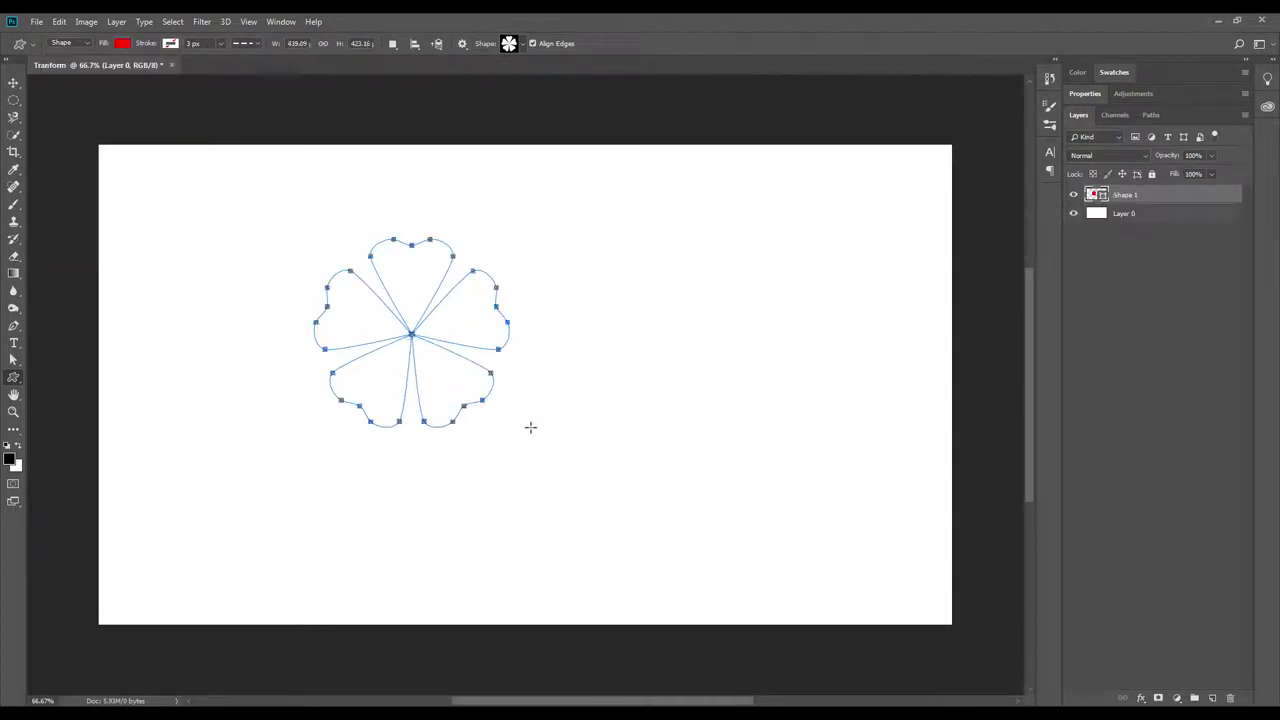
Step: Move the flower up and left and scale it slightly smaller
click(13, 82)
drag(409, 285, 261, 216)
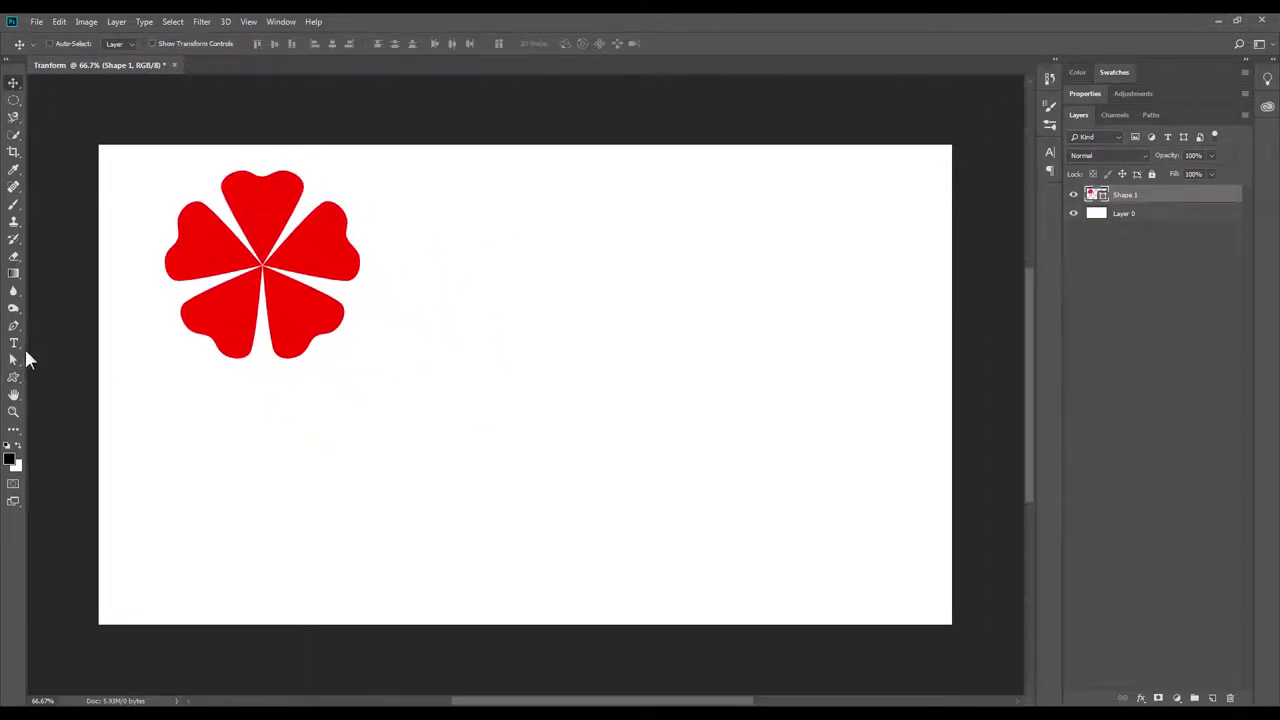
click(59, 21)
mouse_move(131, 312)
click(235, 331)
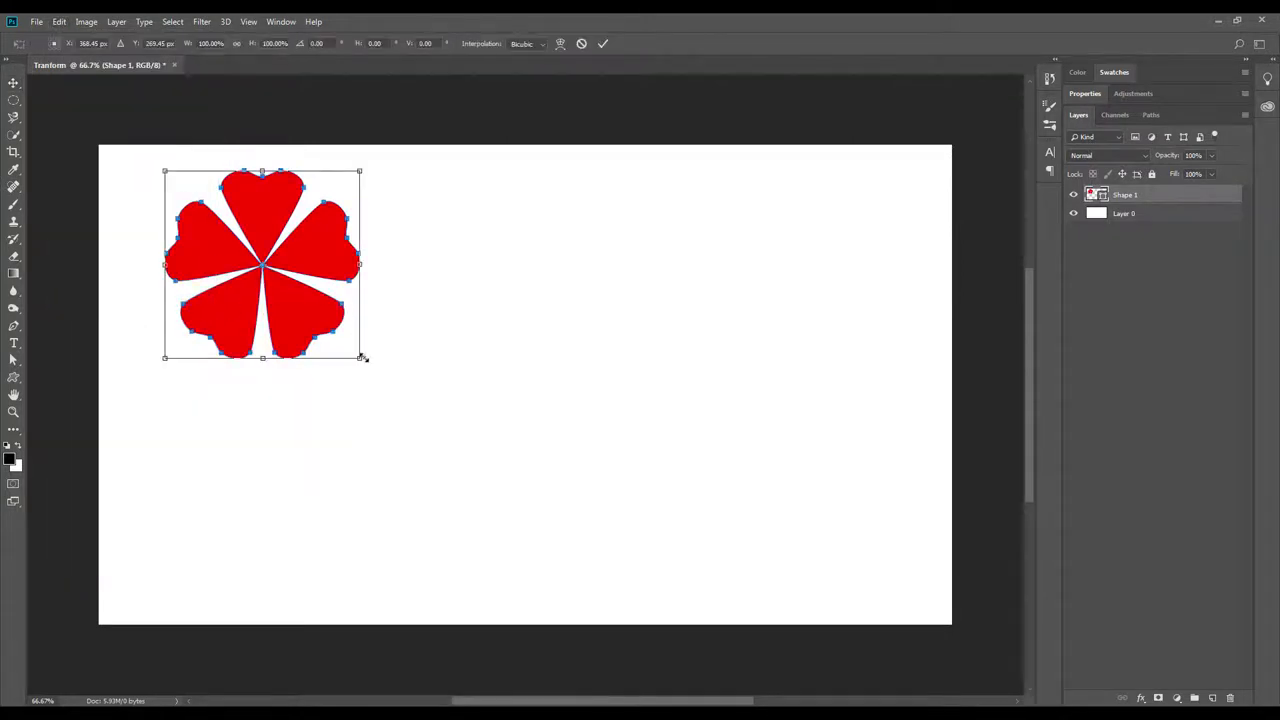
drag(362, 358, 345, 340)
click(603, 43)
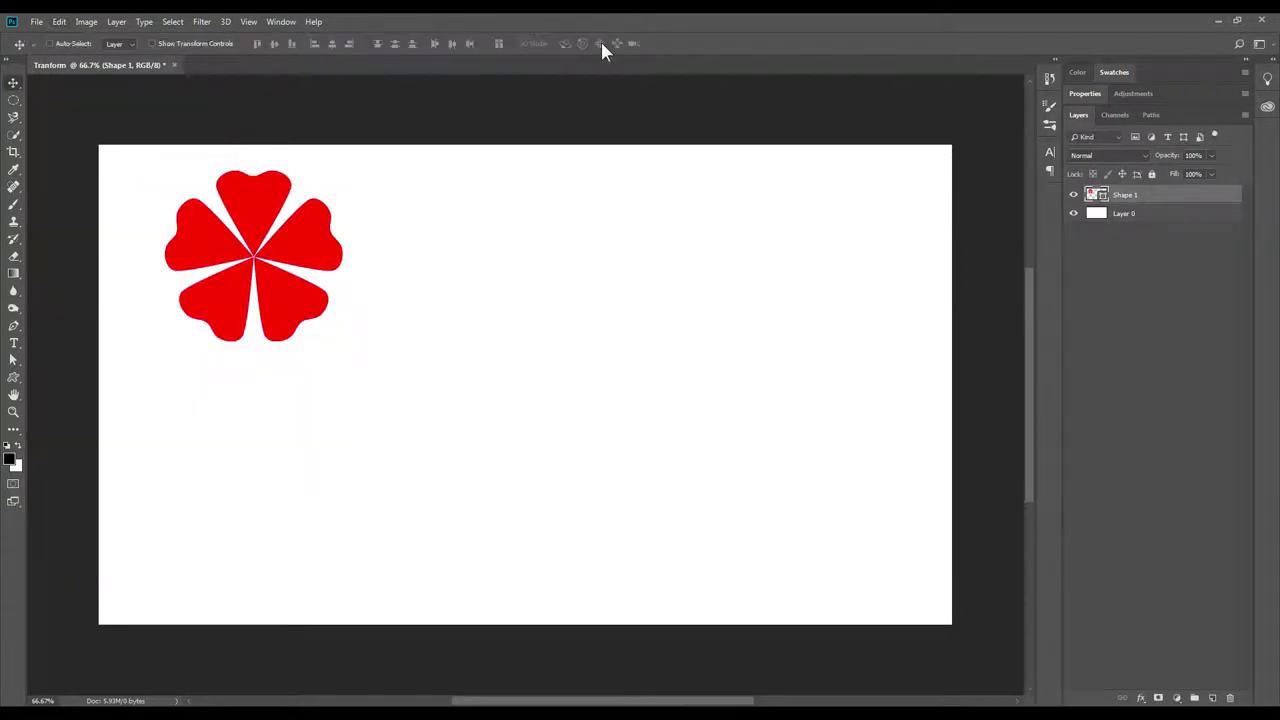
Step: Rename the flower's Shape 1 layer to Flower
double_click(1128, 199)
text(tion)
key(Return)
double_click(1128, 194)
text(Flower)
key(Return)
drag(14, 380, 62, 431)
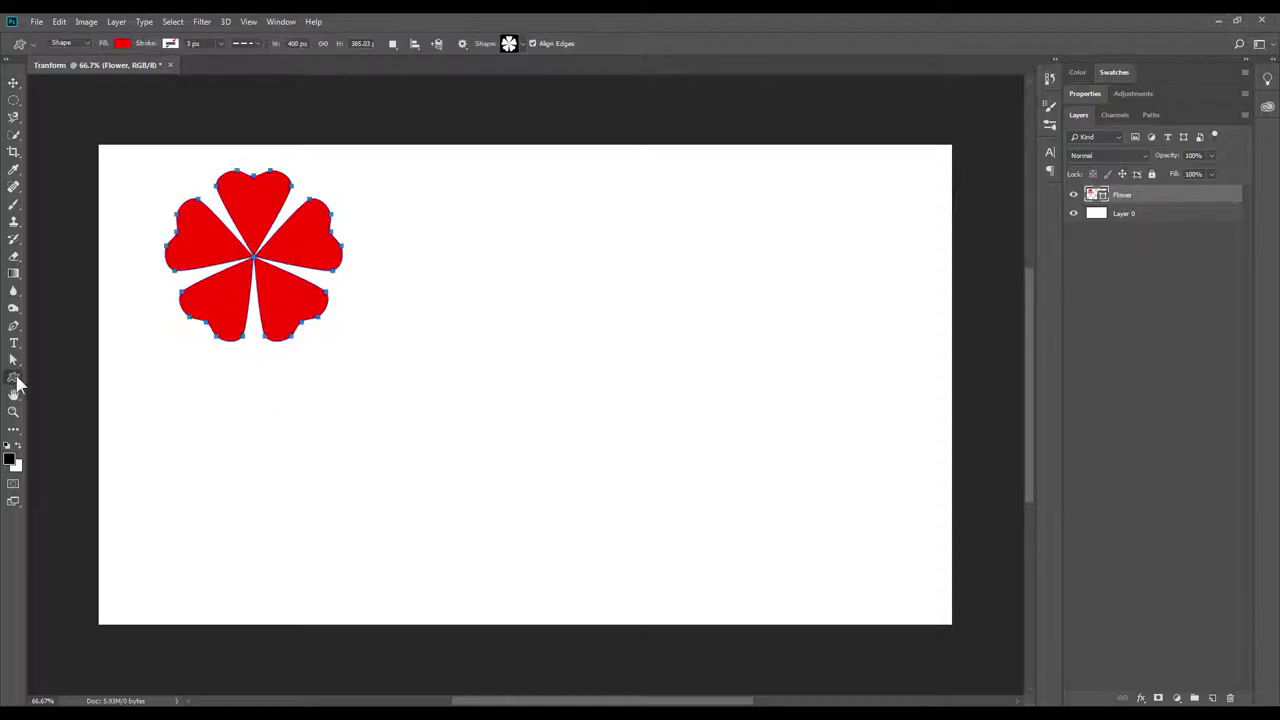
Step: Choose the fletched arrow preset from the custom shapes
click(520, 43)
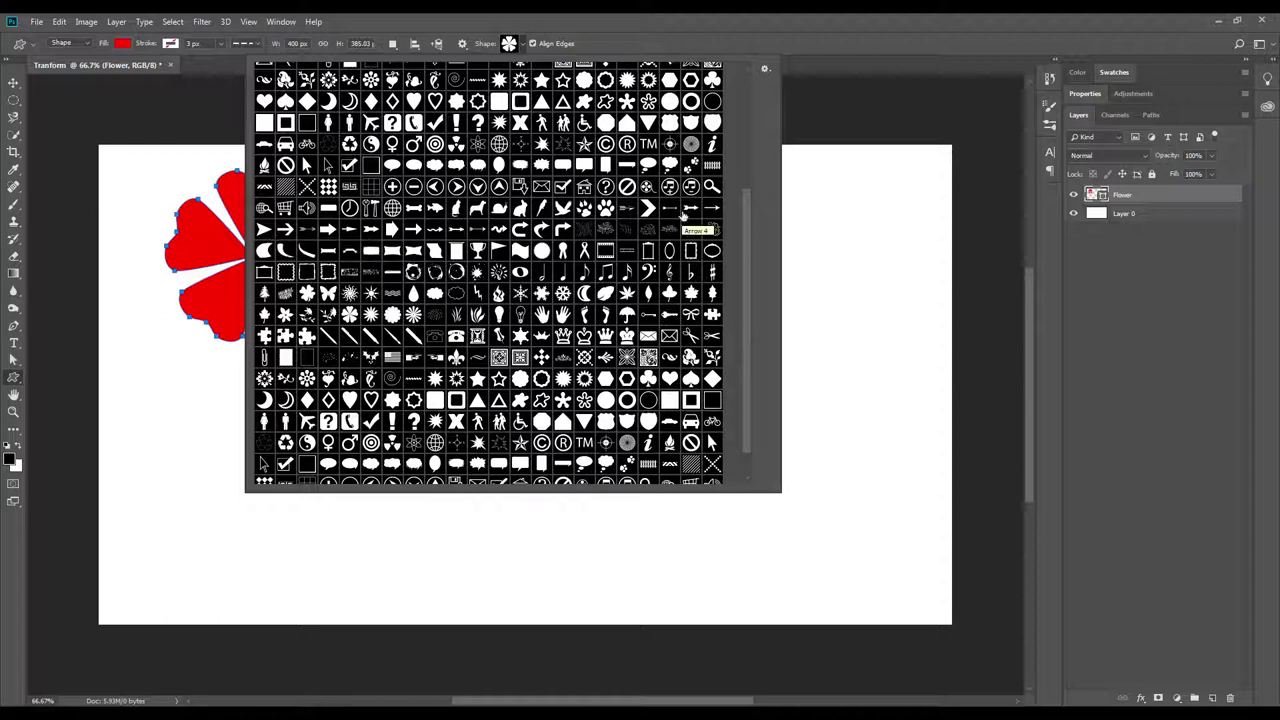
click(689, 210)
click(627, 211)
click(657, 213)
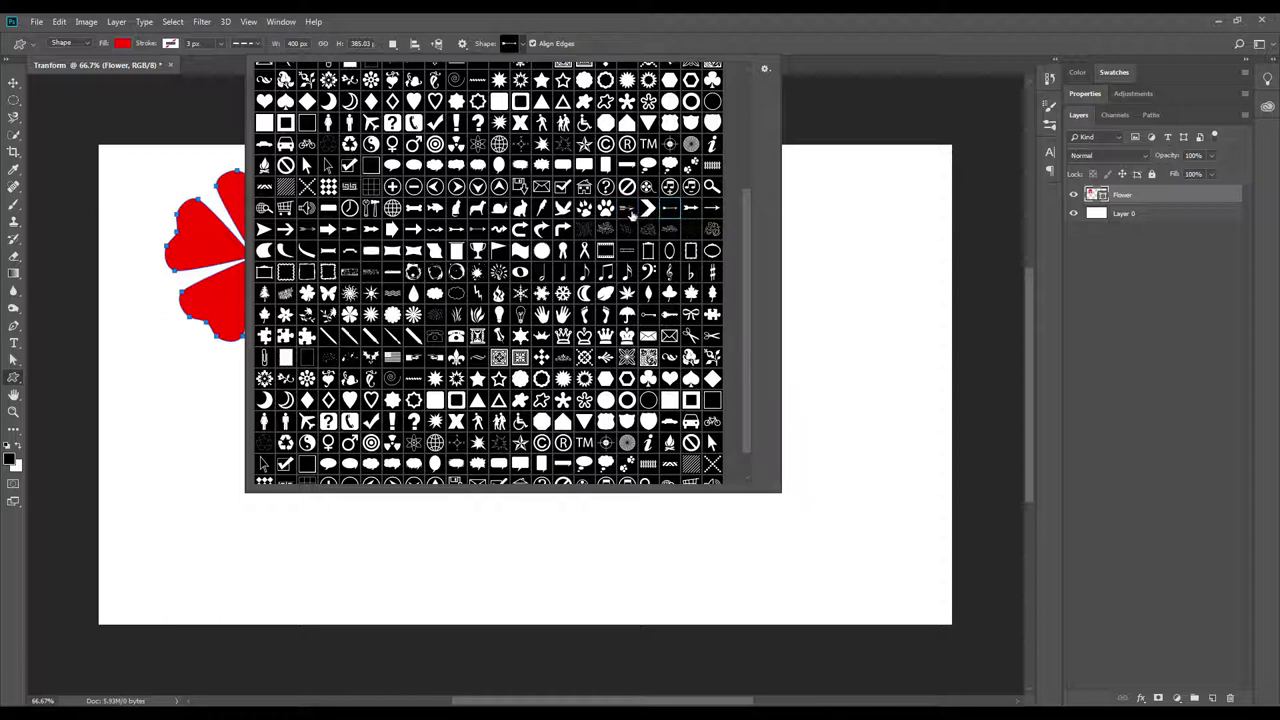
click(628, 211)
Step: Set the fill to blue and draw the arrow right of the flower, nudging it into place
click(122, 44)
click(107, 128)
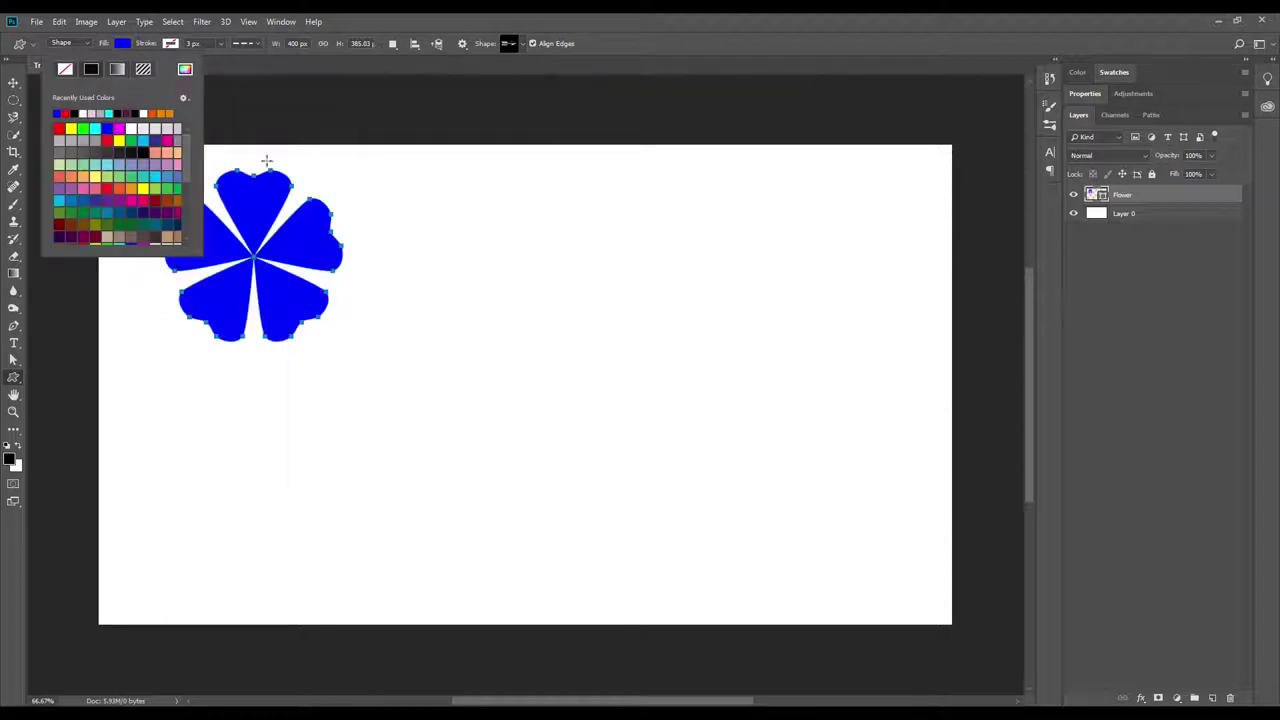
mouse_move(420, 225)
mouse_down()
mouse_move(645, 291)
mouse_move(594, 291)
mouse_up()
click(13, 82)
drag(540, 260, 530, 270)
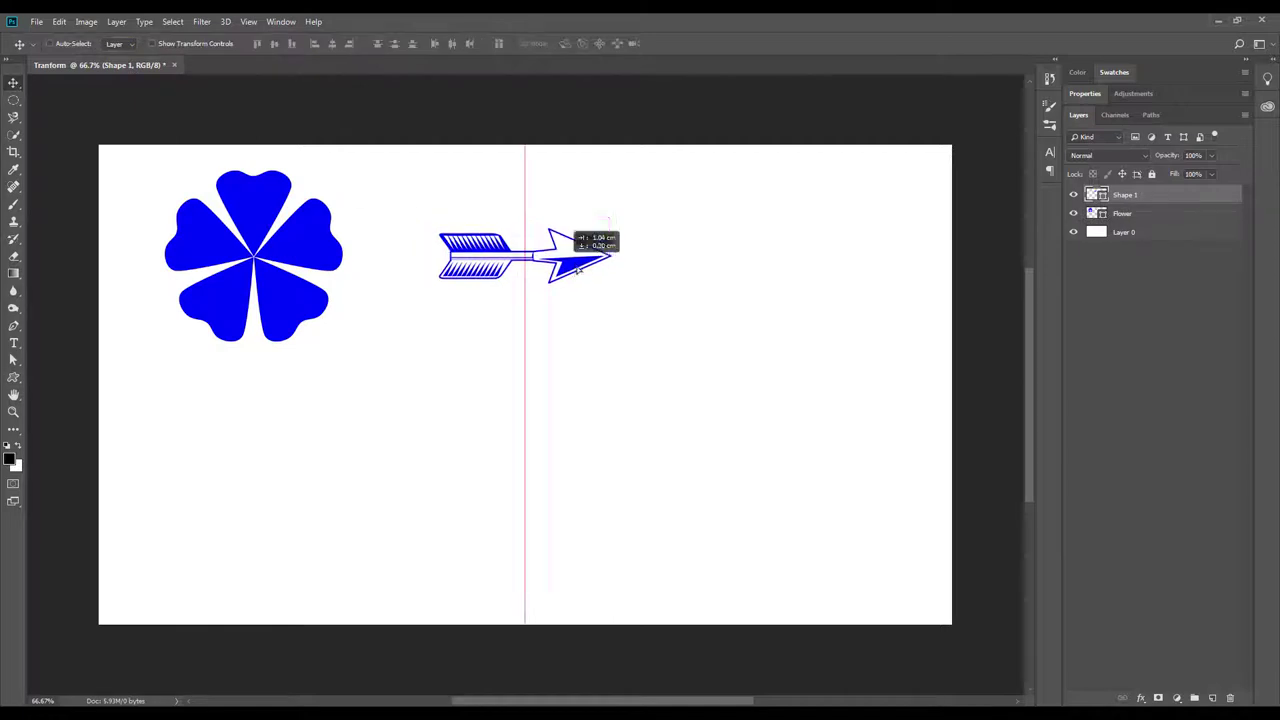
Step: Rename the arrow's layer to Arrow
double_click(1126, 198)
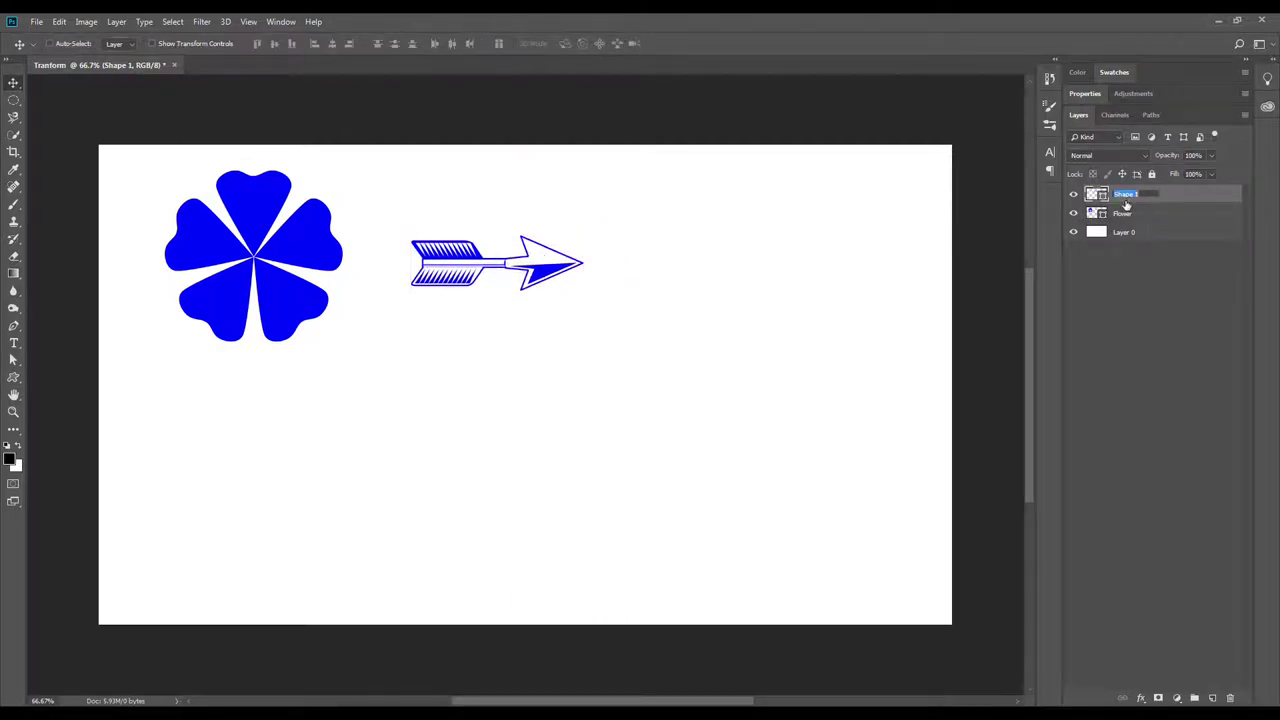
text(Arrow)
key(Return)
Step: Move the arrow slightly left and enlarge it to about 126%
drag(553, 277, 533, 277)
click(59, 21)
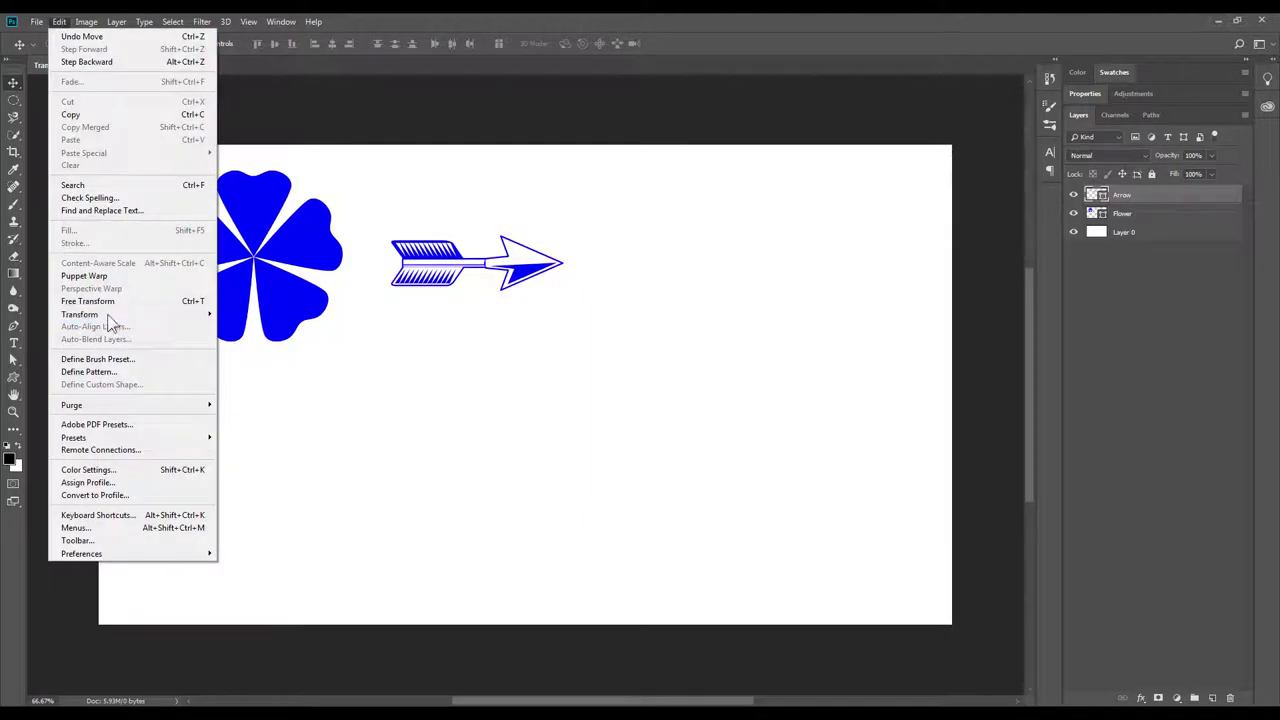
mouse_move(100, 314)
click(240, 345)
drag(560, 236, 590, 224)
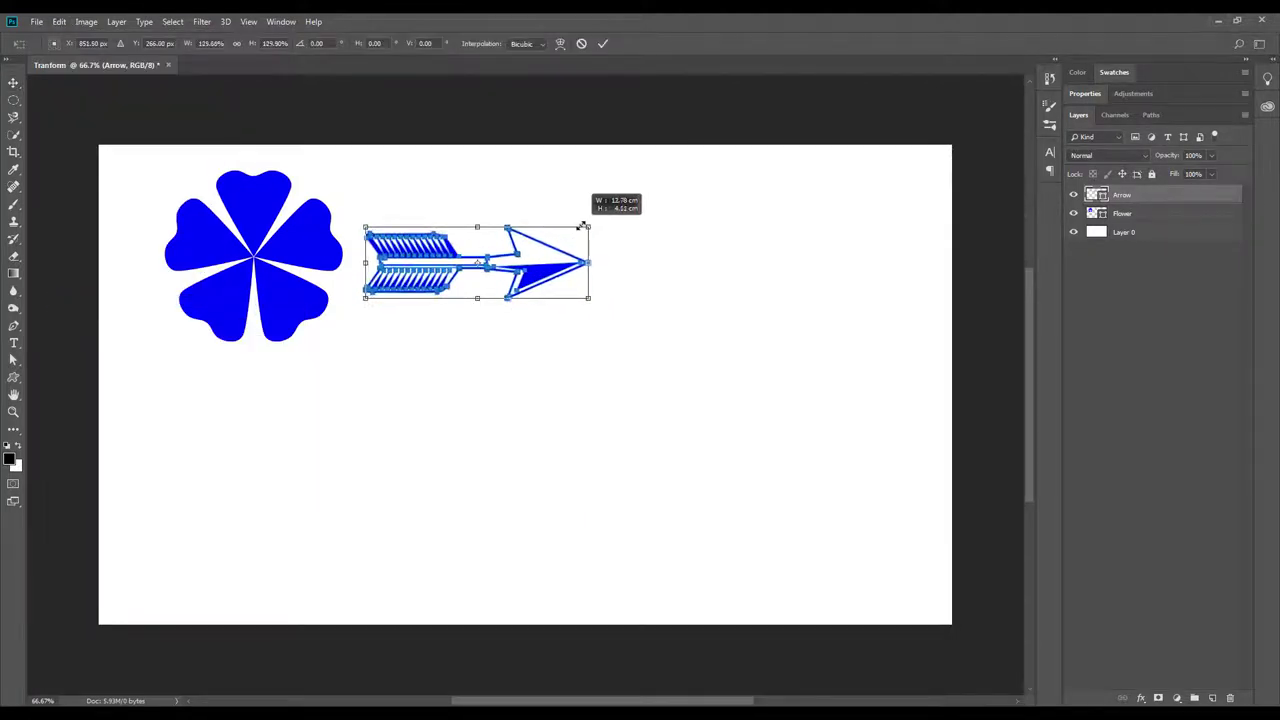
key(Return)
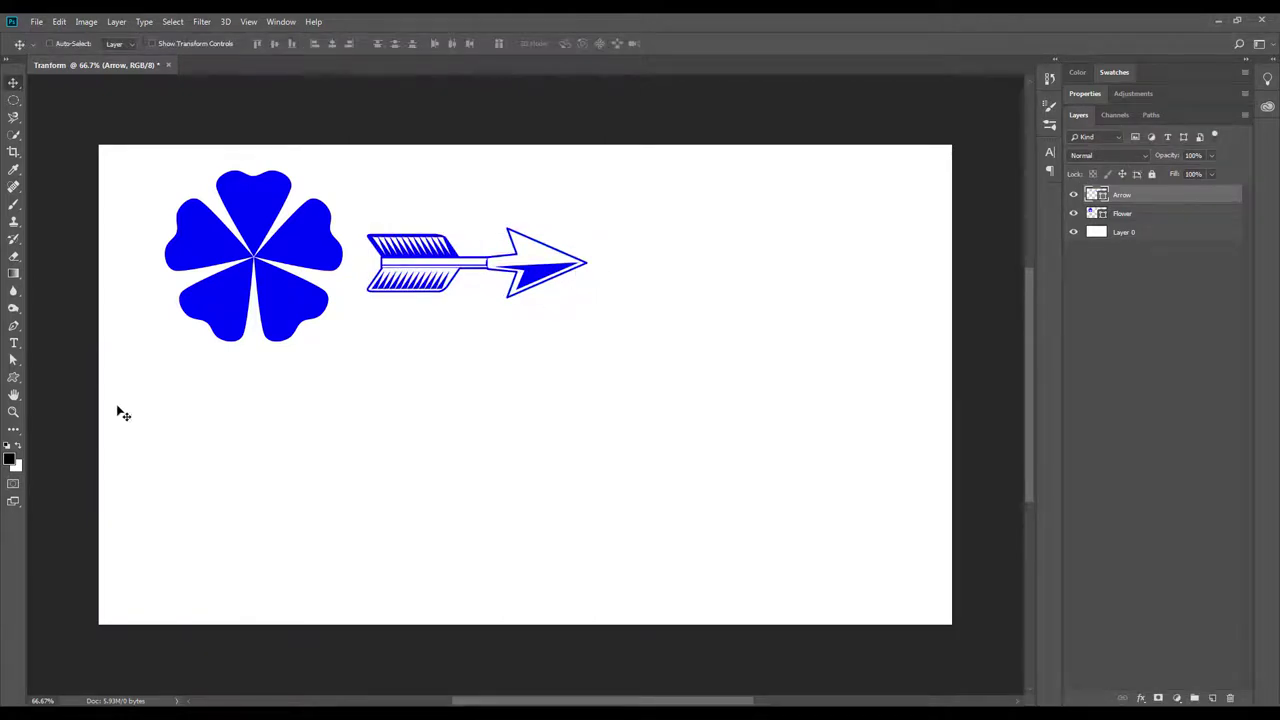
click(13, 380)
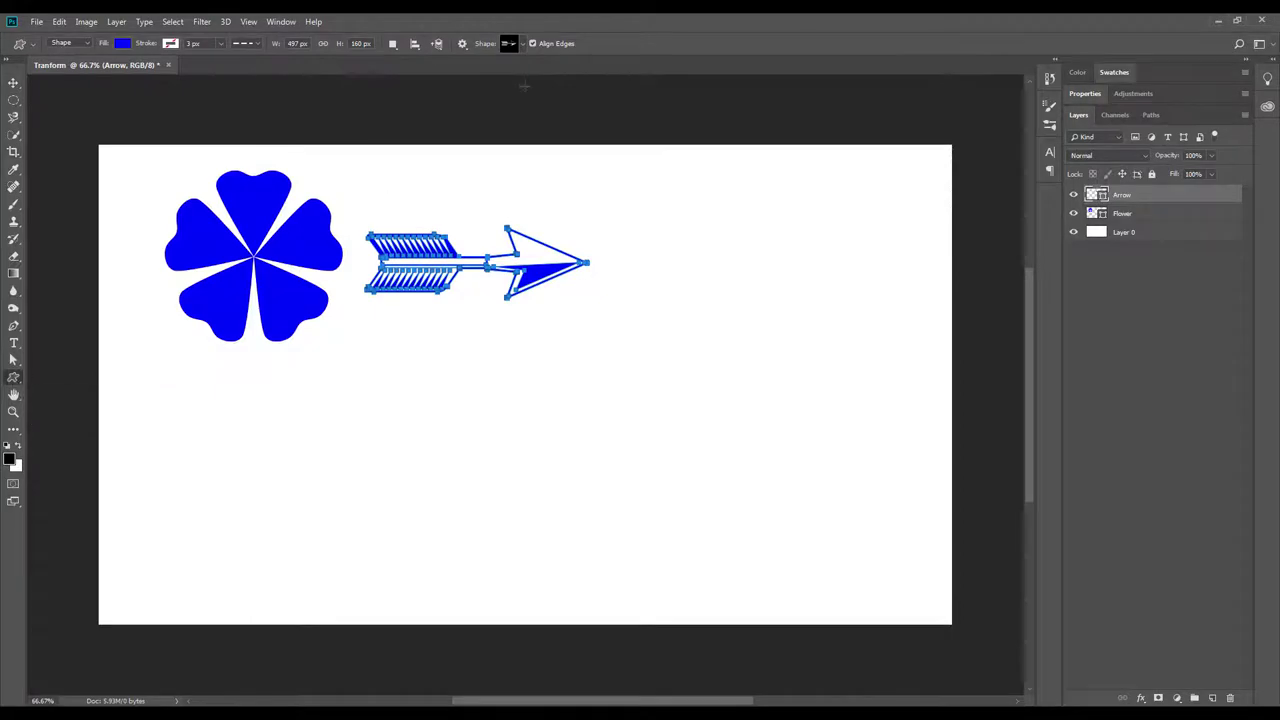
Step: Draw a red heart shape below the arrow
click(514, 43)
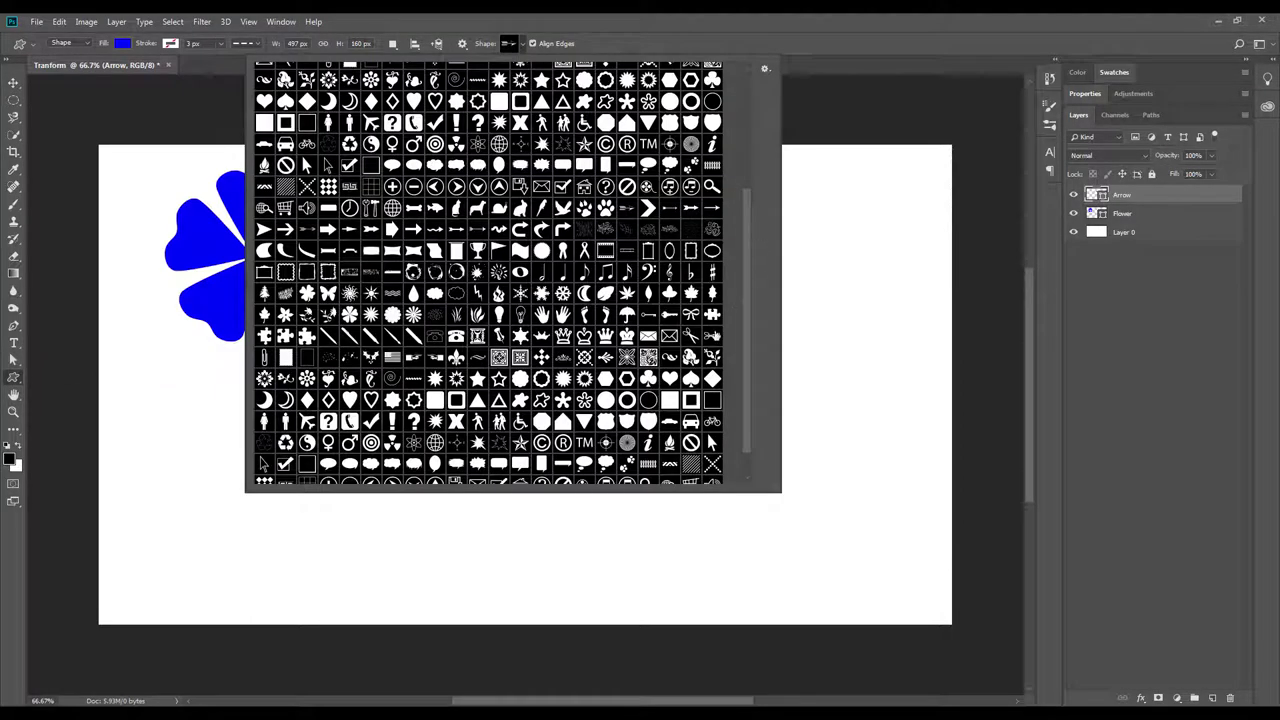
drag(746, 222, 746, 266)
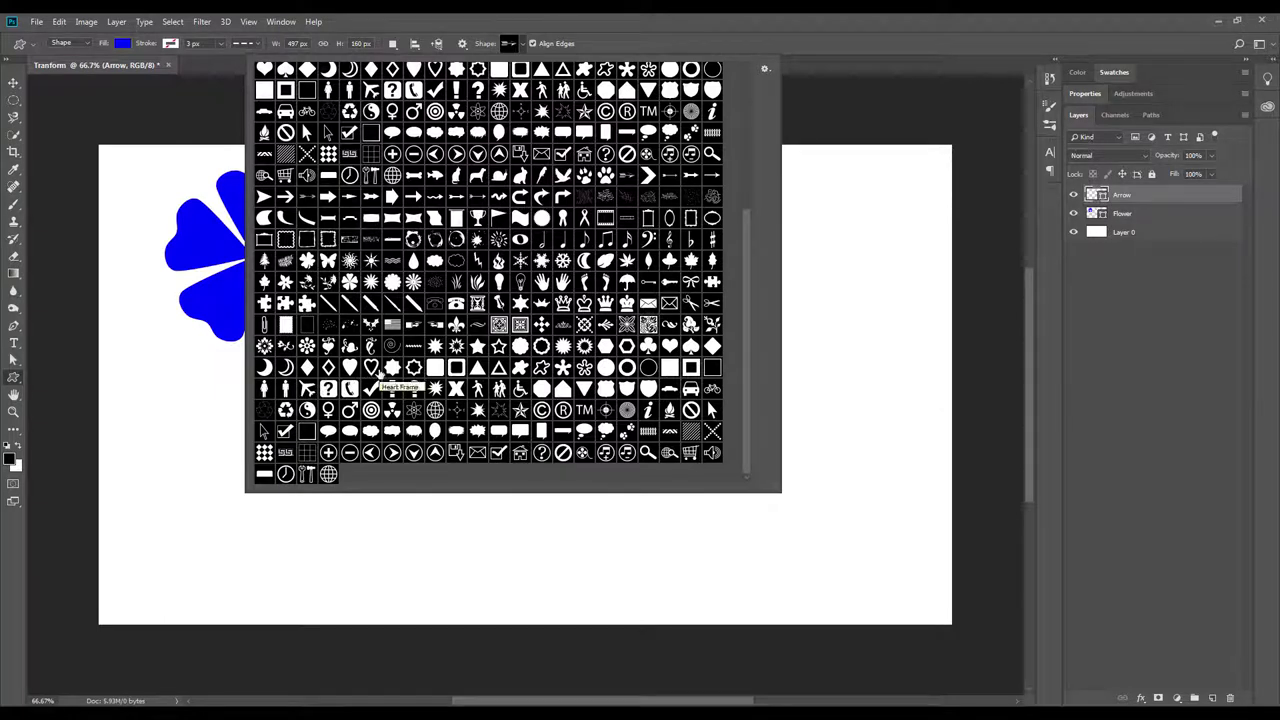
click(670, 350)
click(122, 43)
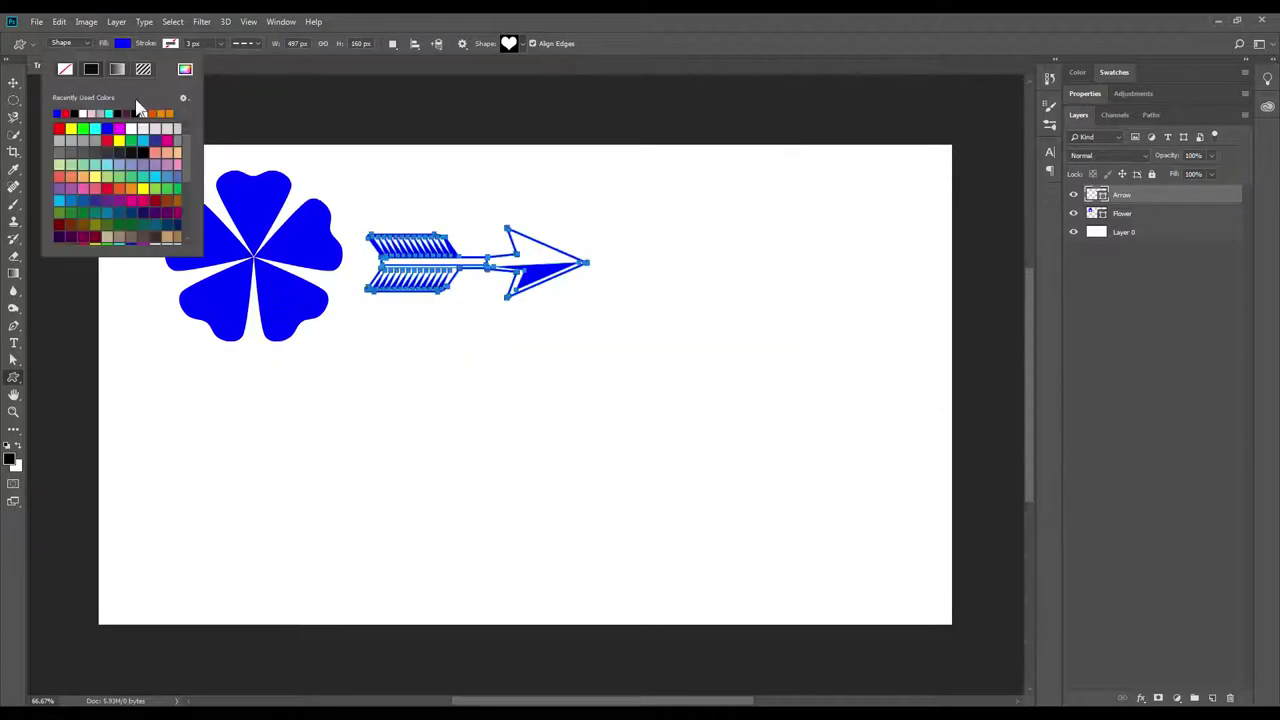
click(80, 110)
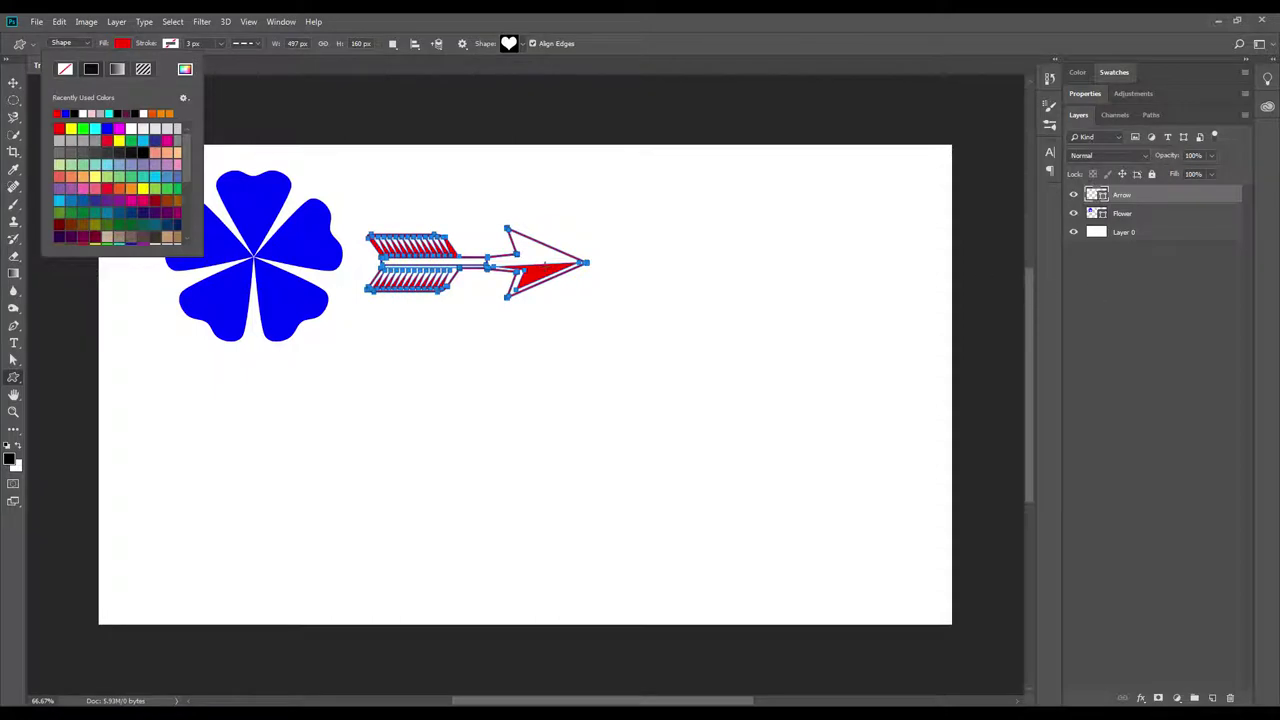
click(385, 361)
drag(398, 382, 577, 537)
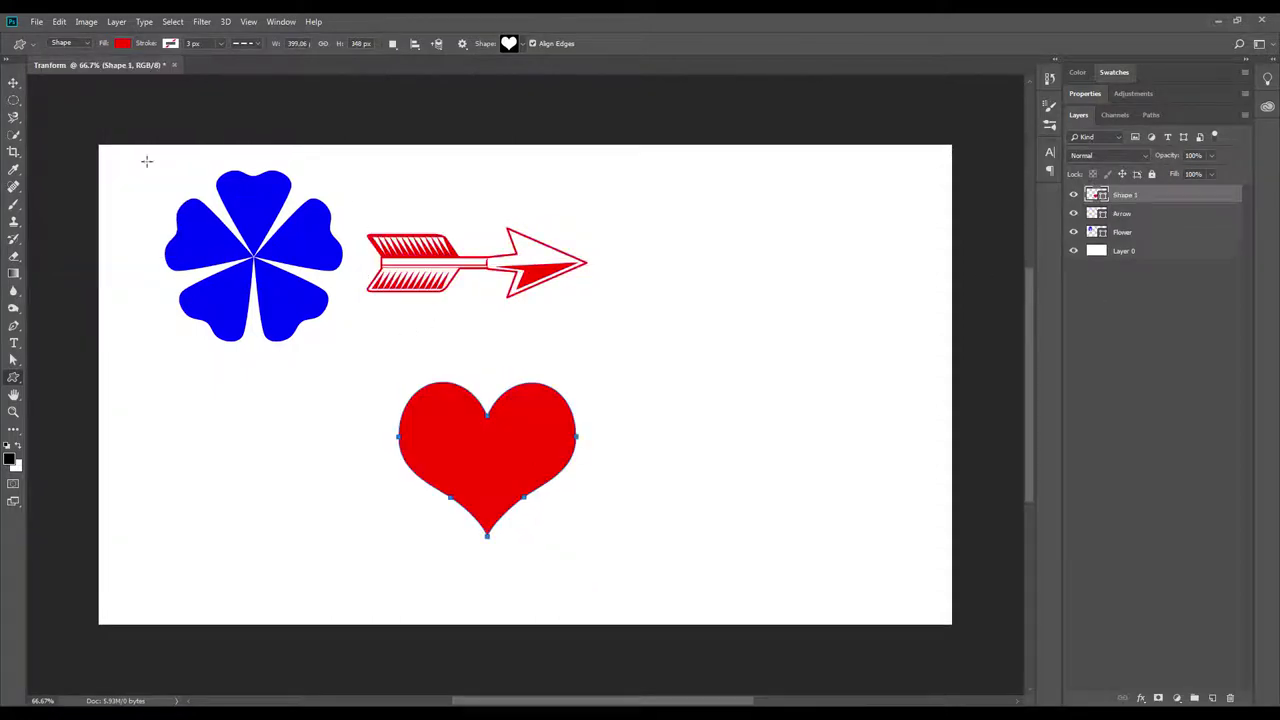
Step: Move the heart left under the flower and rename its layer Heart
key(v)
drag(464, 415, 224, 407)
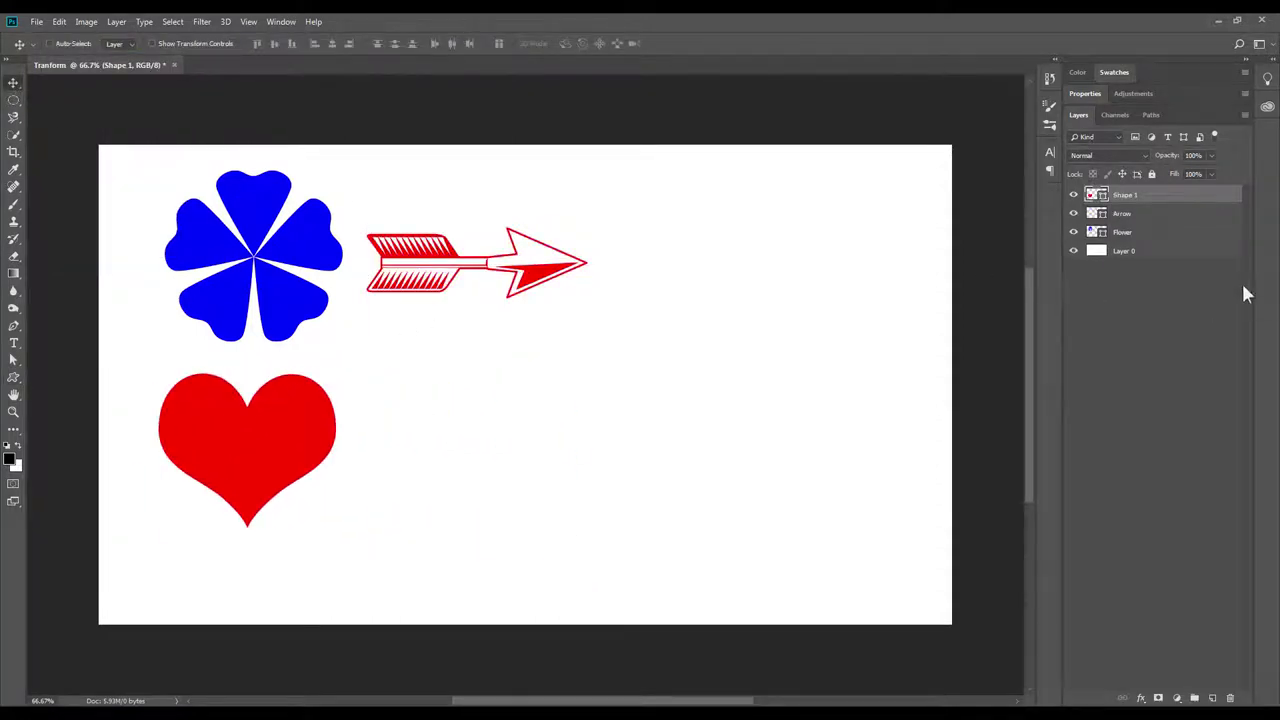
double_click(1125, 195)
text(Heart)
key(Return)
click(116, 22)
mouse_move(60, 28)
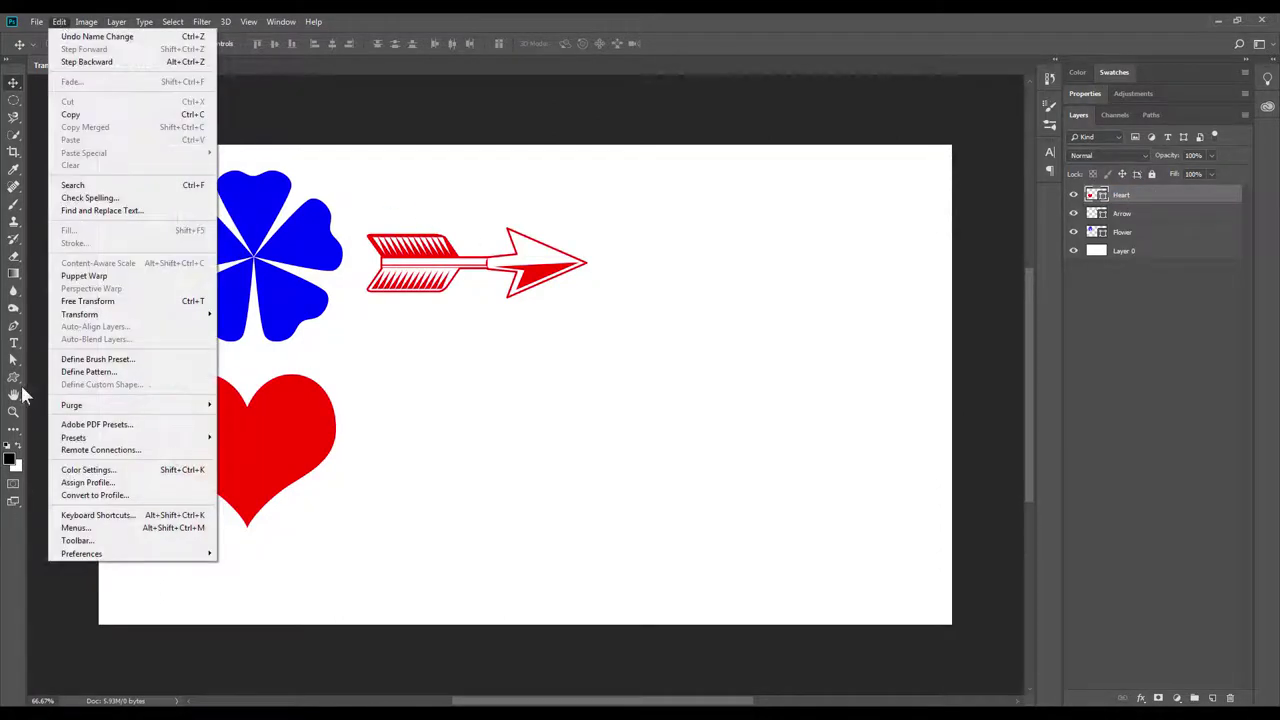
click(16, 380)
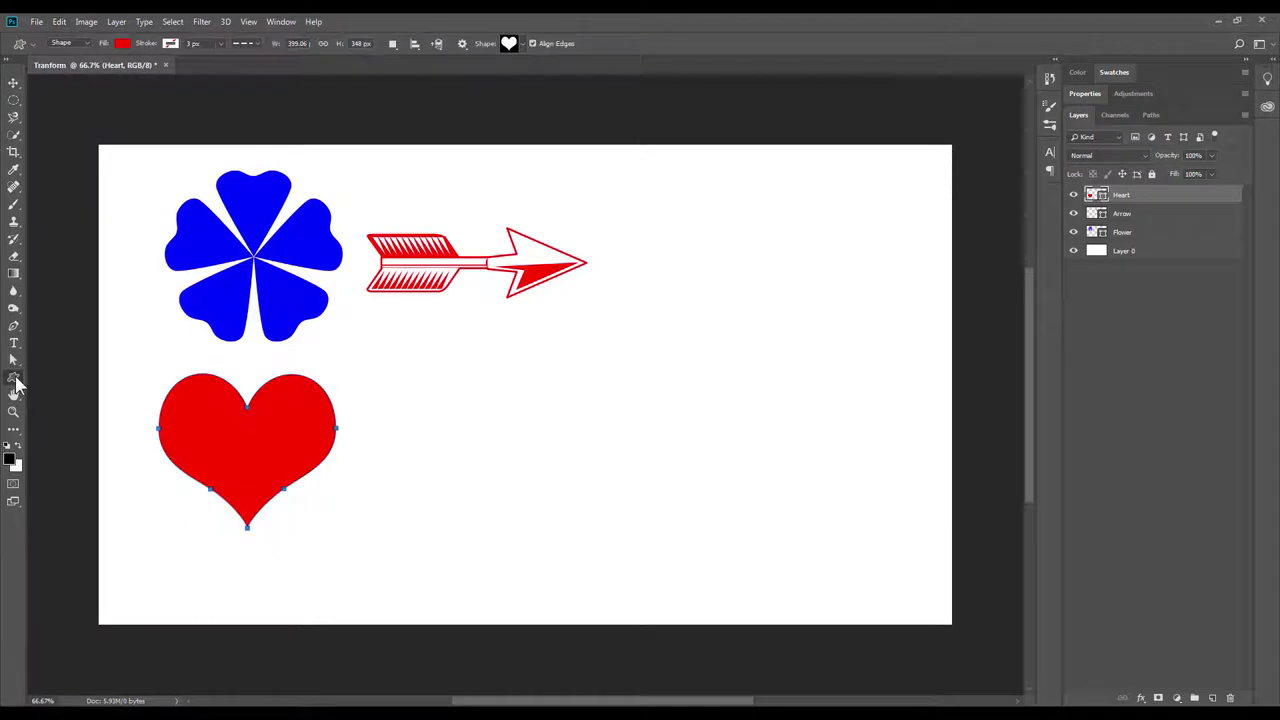
Step: Draw the crosshair target shape below the arrow and make it red
click(521, 42)
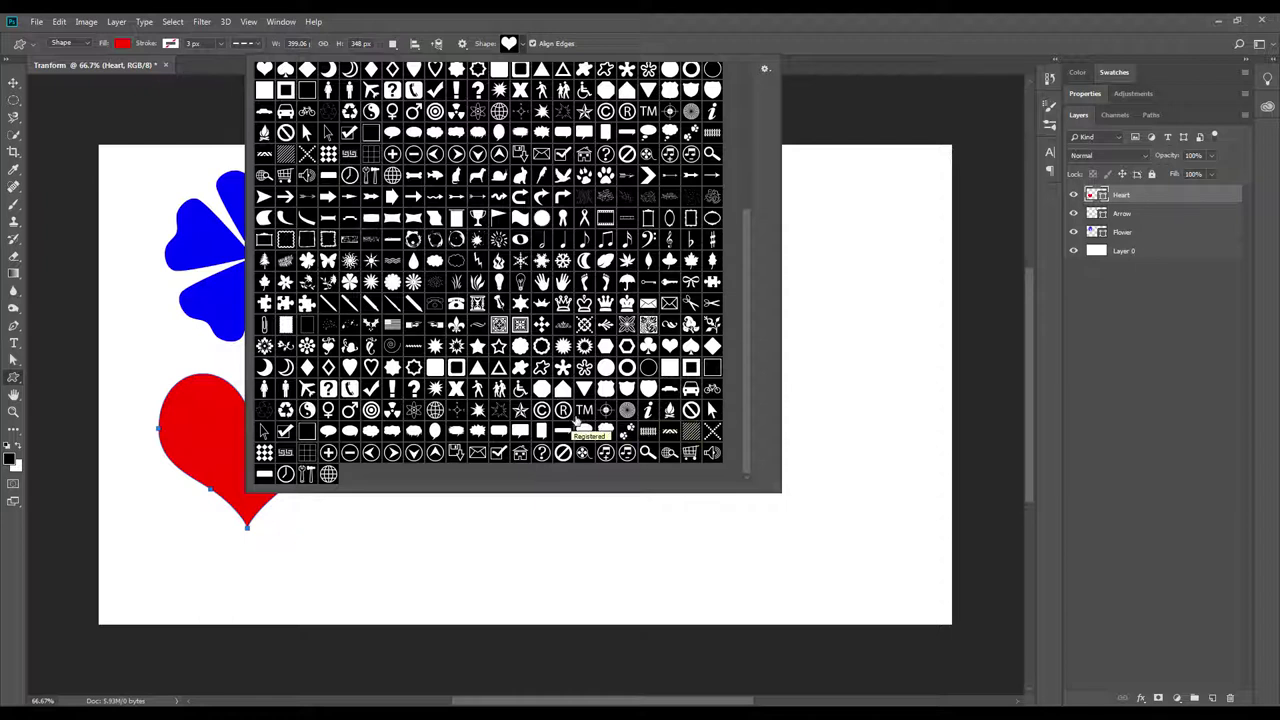
click(605, 411)
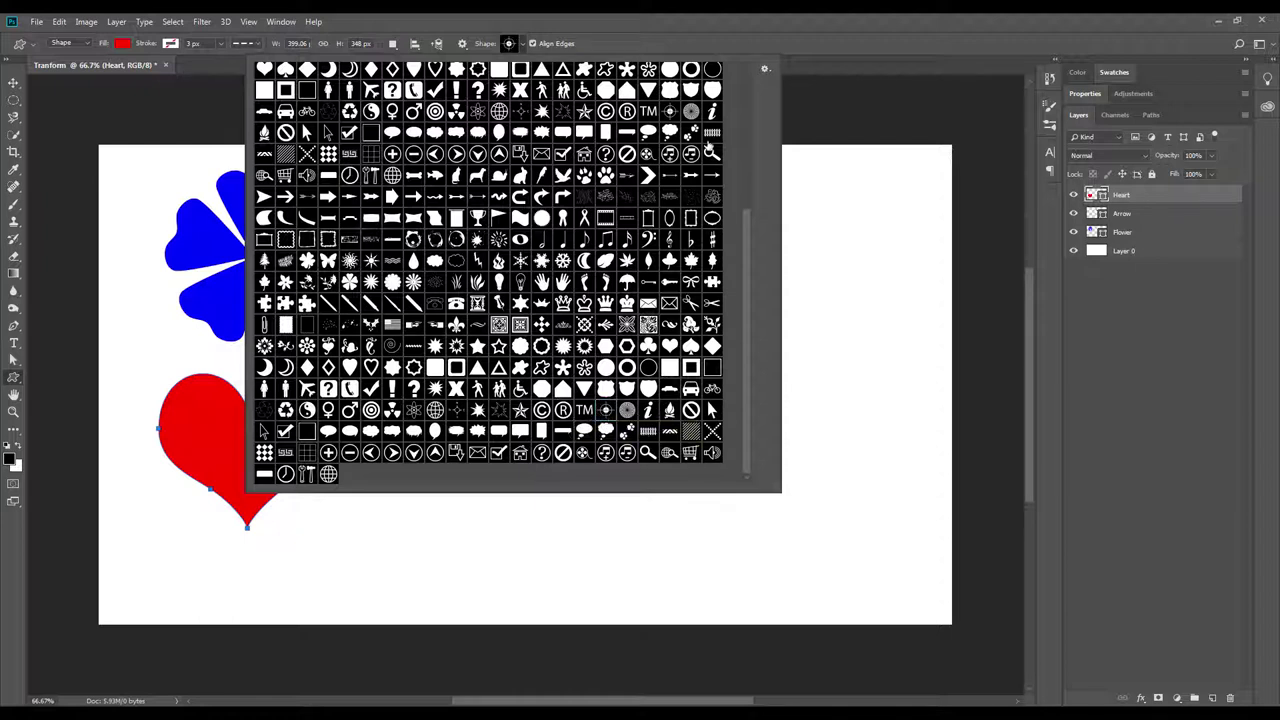
click(122, 44)
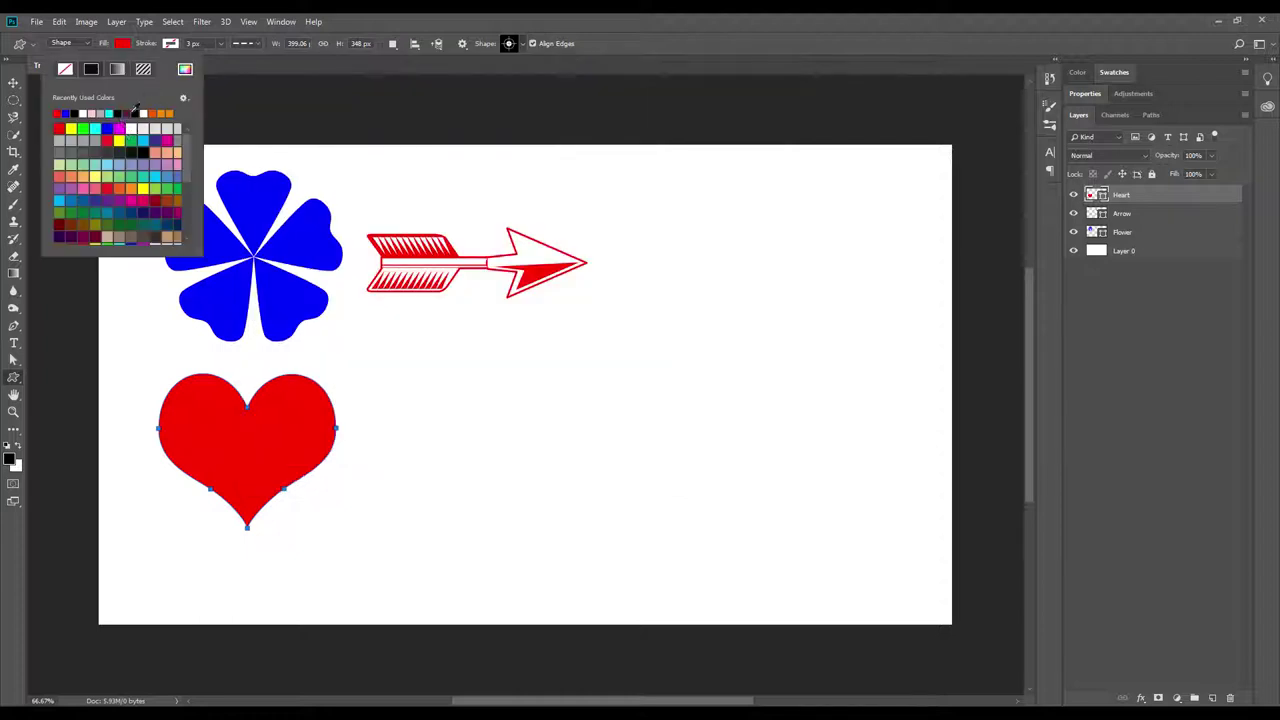
click(67, 113)
drag(530, 372, 642, 489)
drag(712, 561, 712, 561)
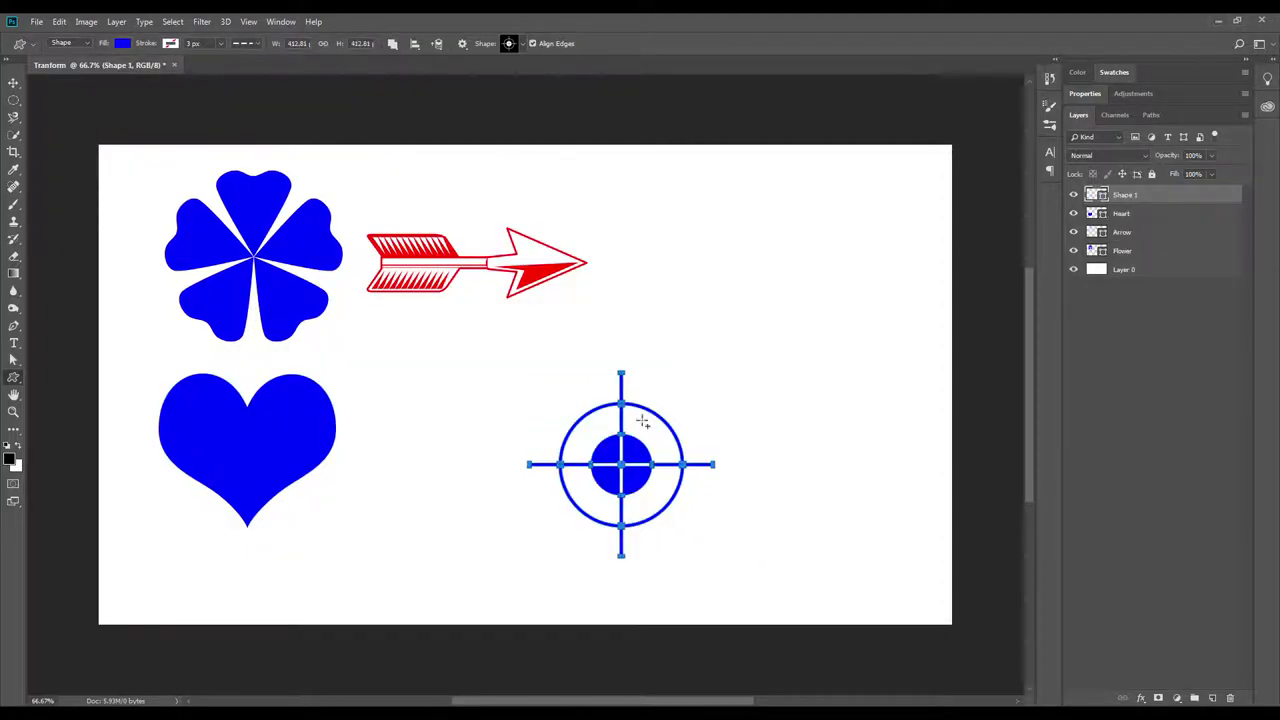
click(122, 43)
click(59, 128)
Step: Move the target beside the heart and rename its layer Anchor Point
click(13, 82)
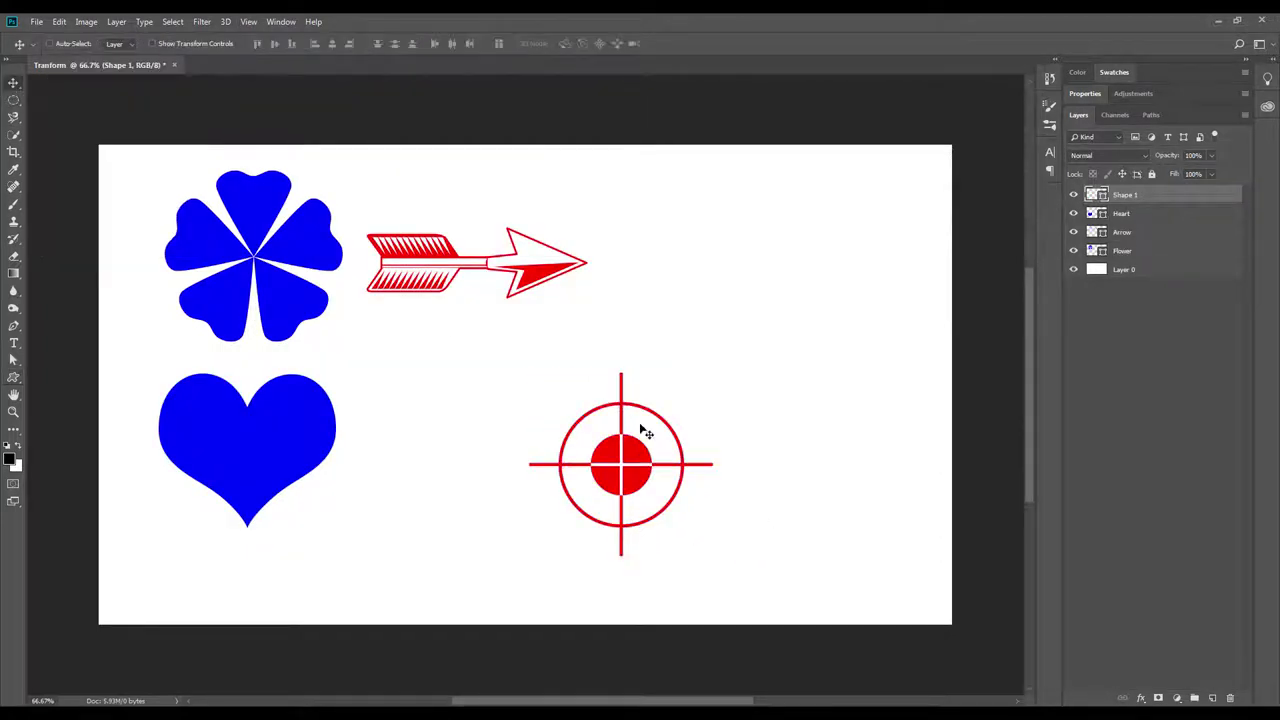
drag(643, 429, 517, 401)
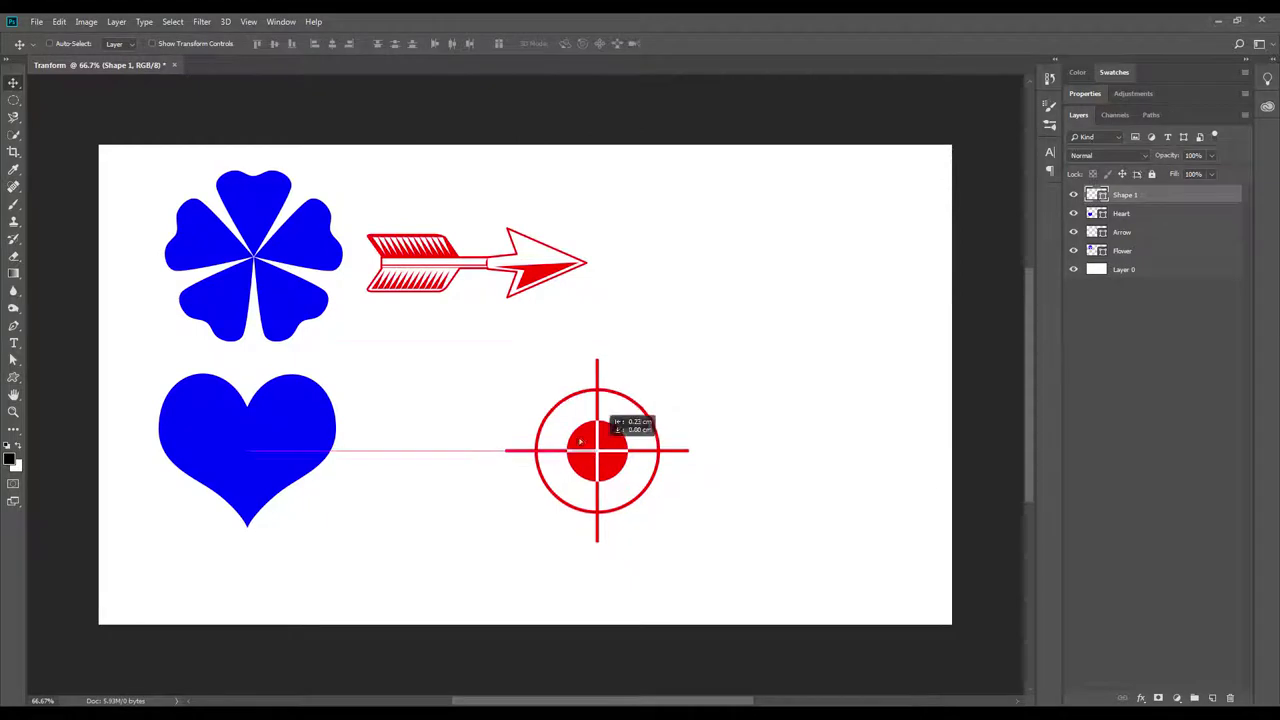
double_click(1124, 195)
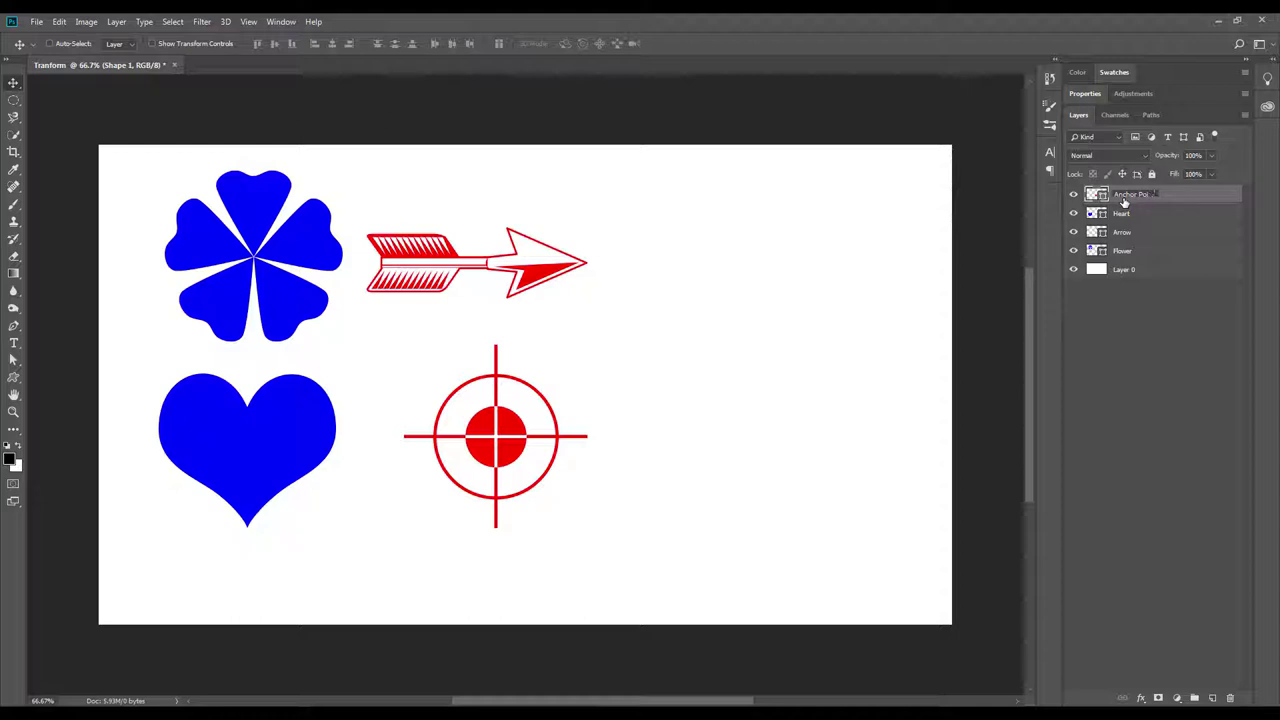
text(nchor Poin)
text(t)
key(Return)
click(280, 425)
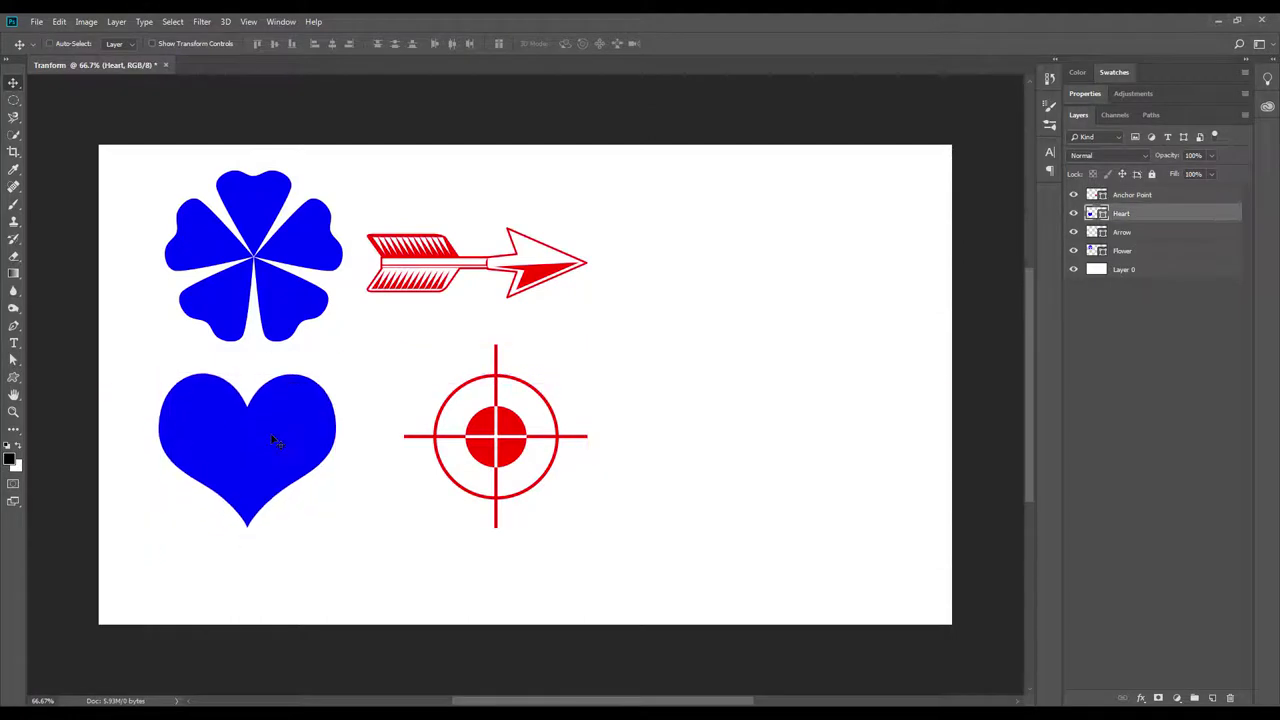
Step: Fill the heart shape red and the Arrow layer yellow
click(13, 376)
click(122, 43)
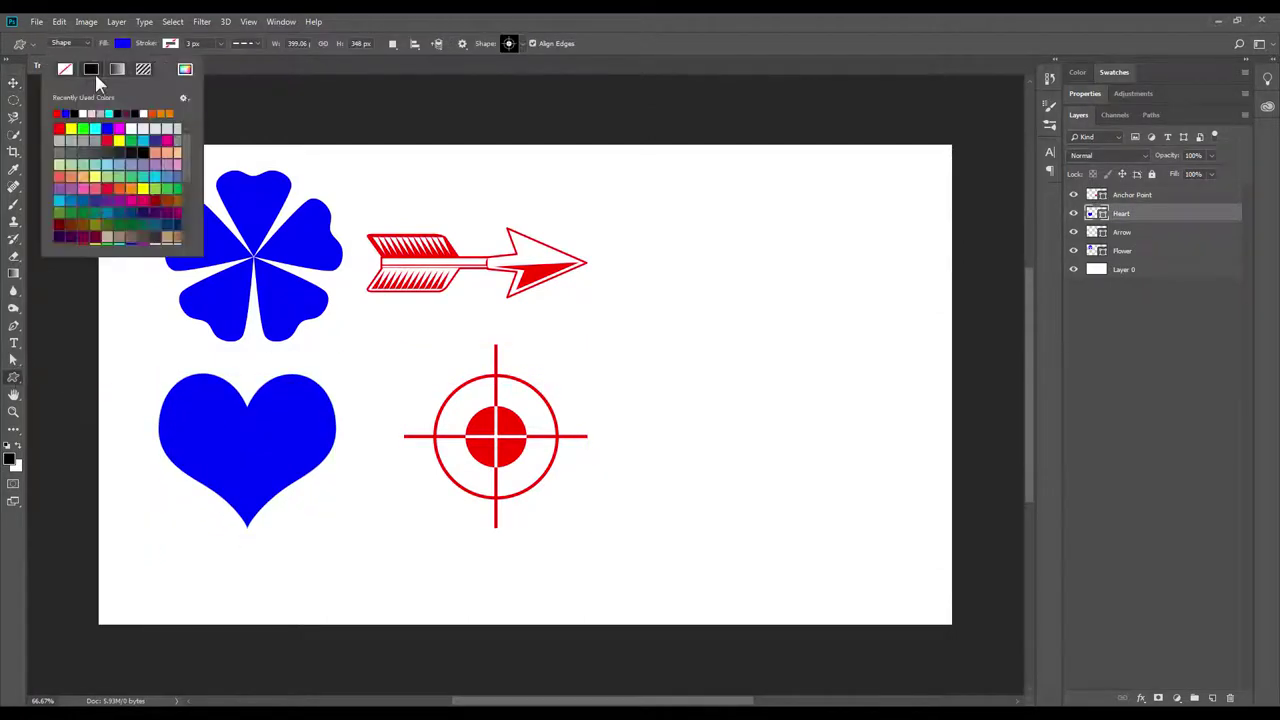
click(59, 113)
click(13, 82)
ctrl+click(421, 247)
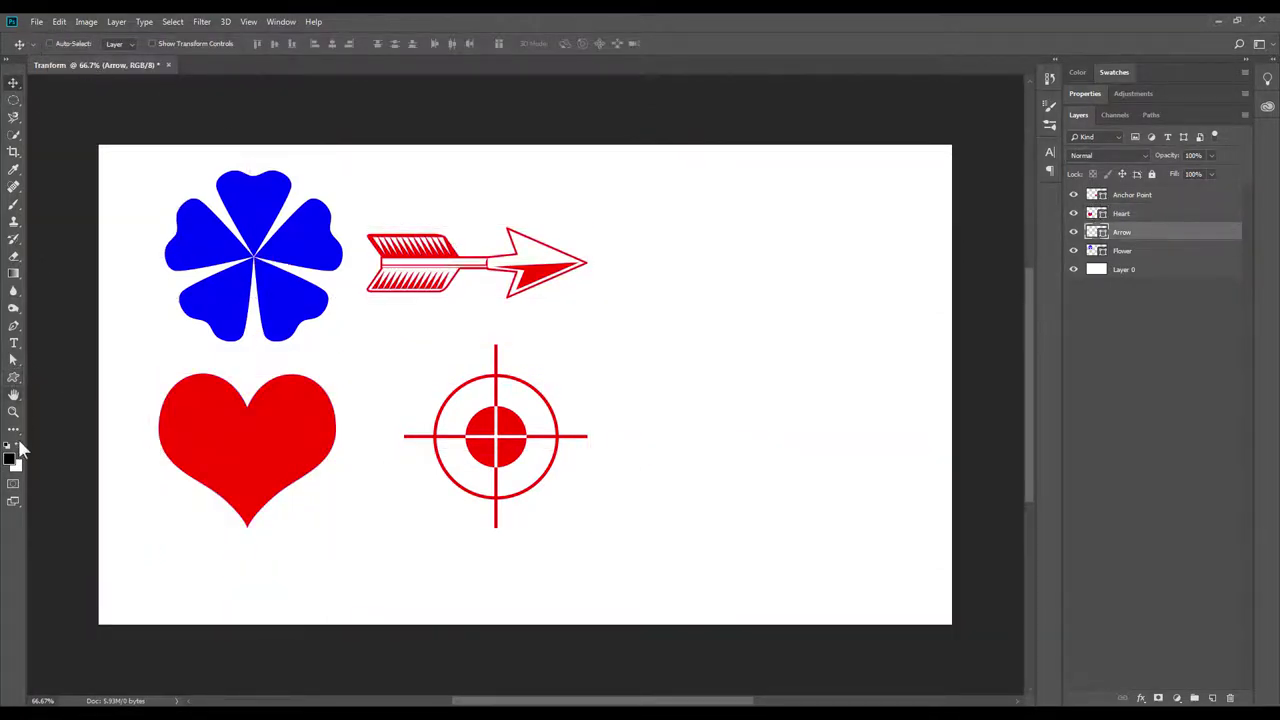
click(13, 376)
click(120, 44)
click(75, 125)
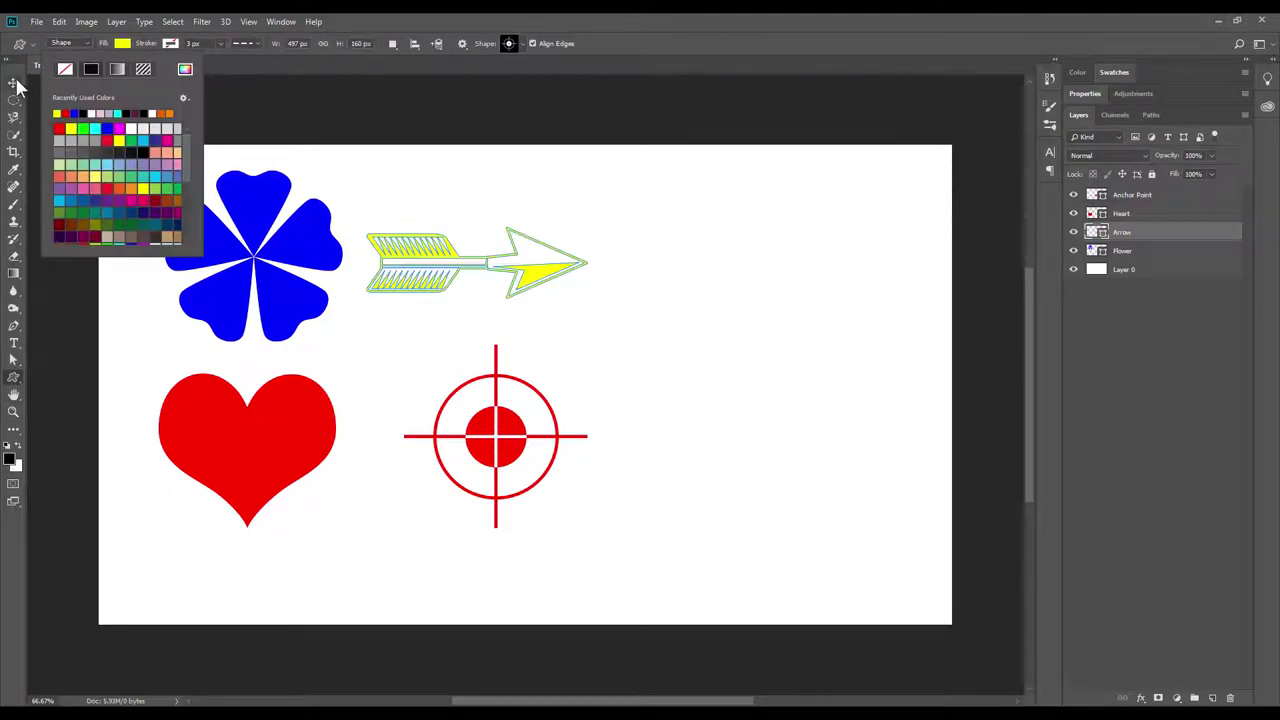
click(13, 82)
Step: Delete Layer 0 to remove the white background, leaving the shapes on transparency
click(1140, 213)
click(1140, 250)
click(1145, 270)
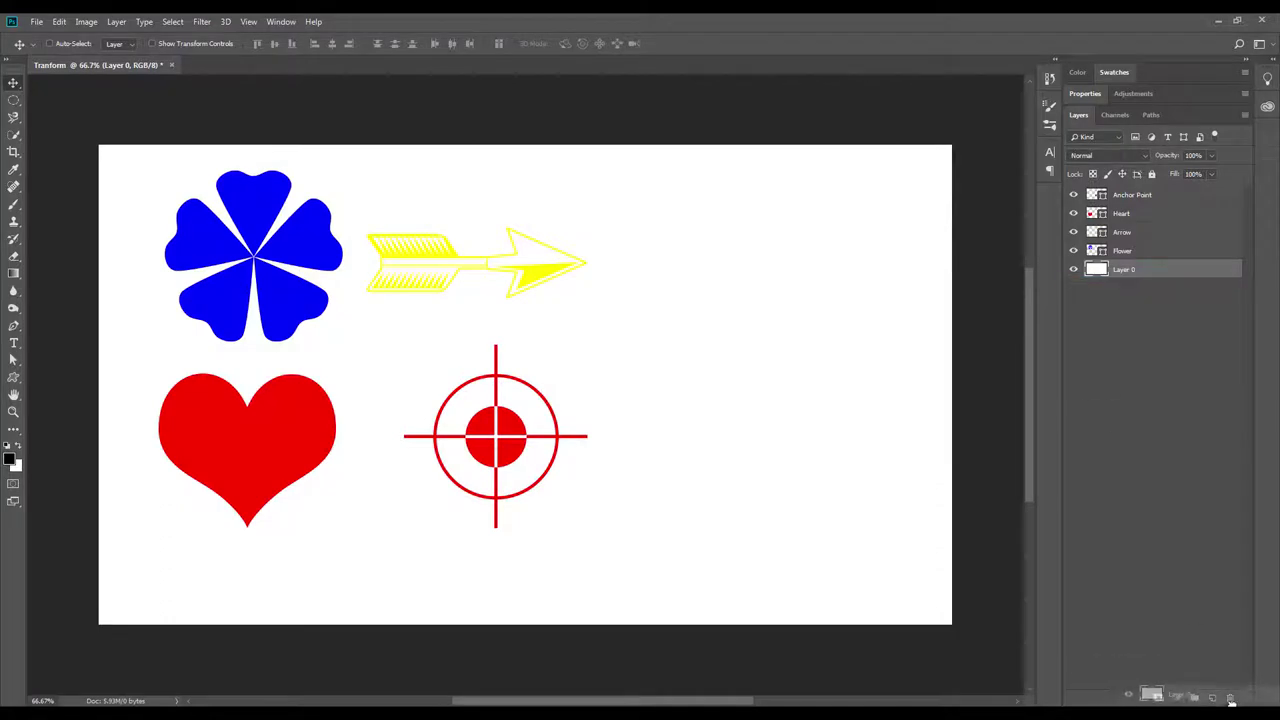
drag(1168, 272, 1230, 697)
Step: Save the file as Tranform in Photoshop (*.PSD) format, accepting the compatibility prompt
click(35, 20)
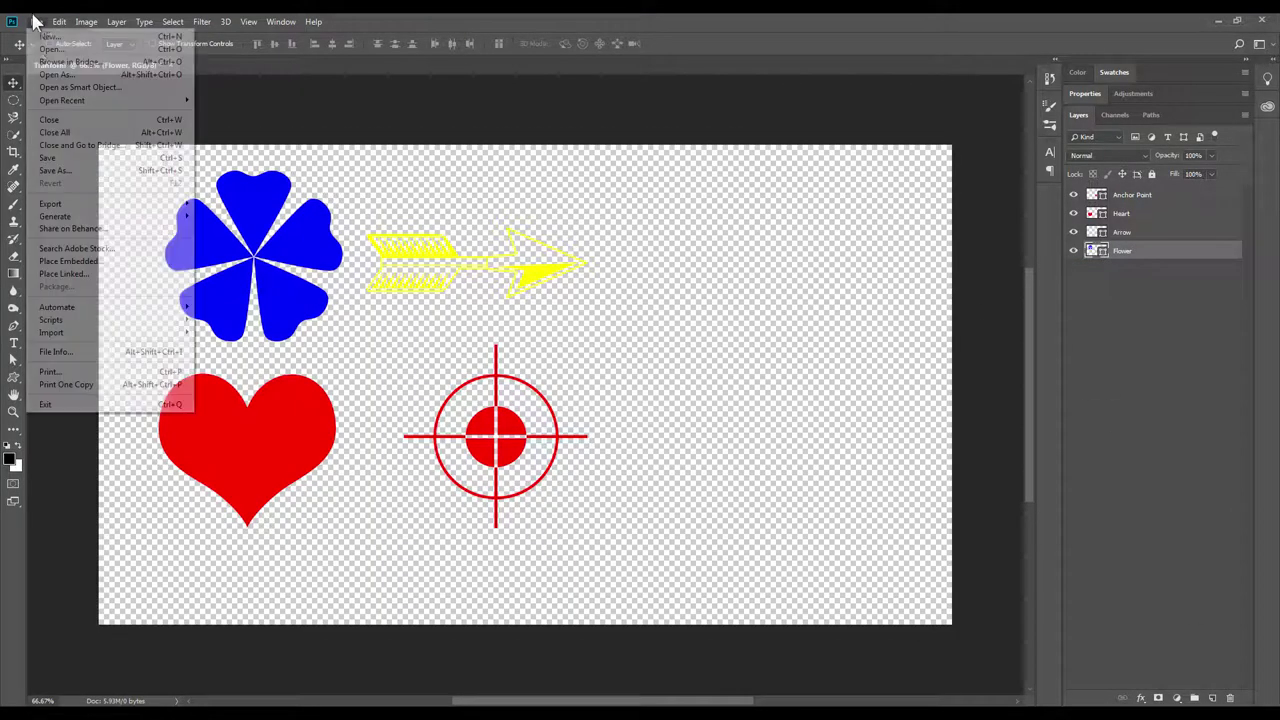
click(80, 170)
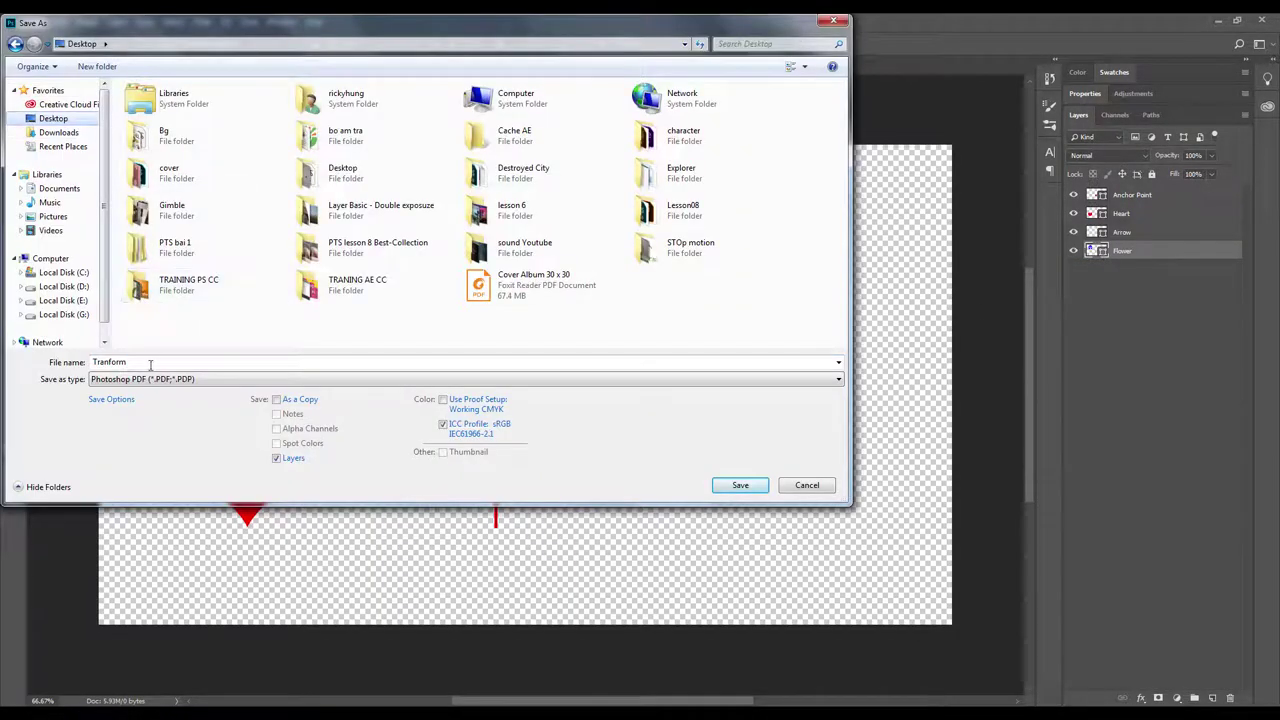
click(158, 379)
click(152, 390)
click(172, 364)
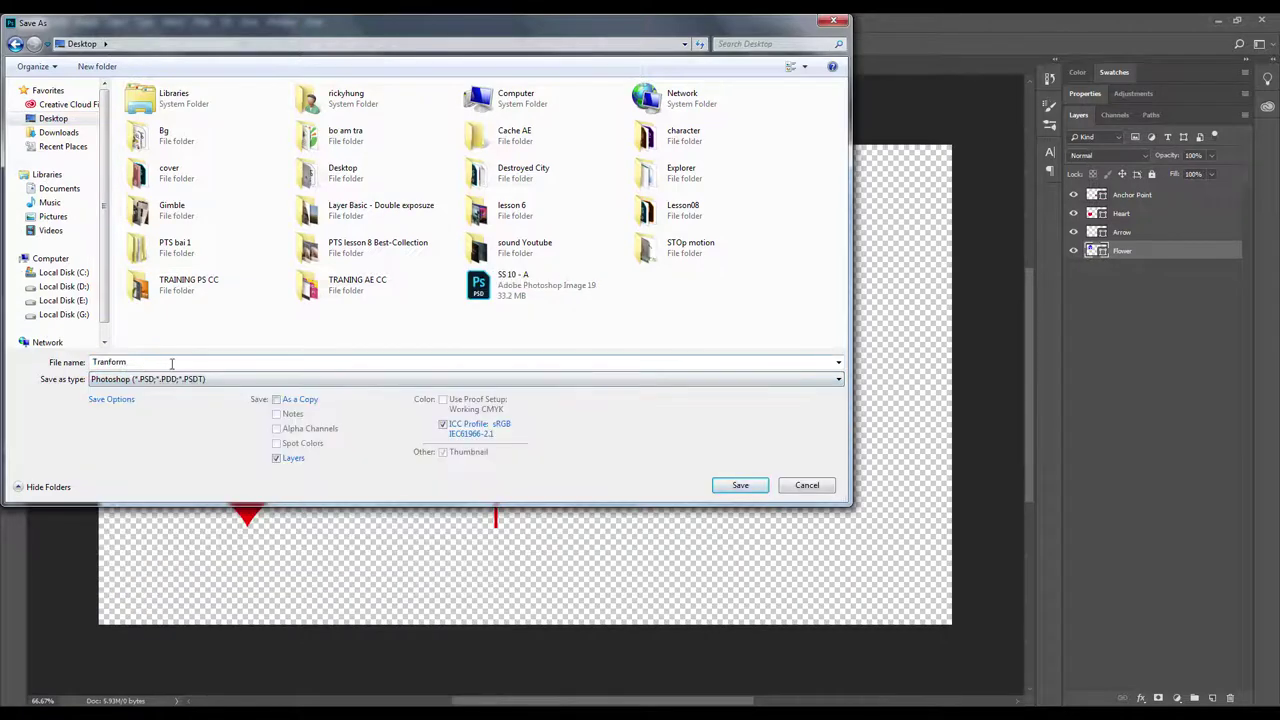
click(738, 486)
click(778, 213)
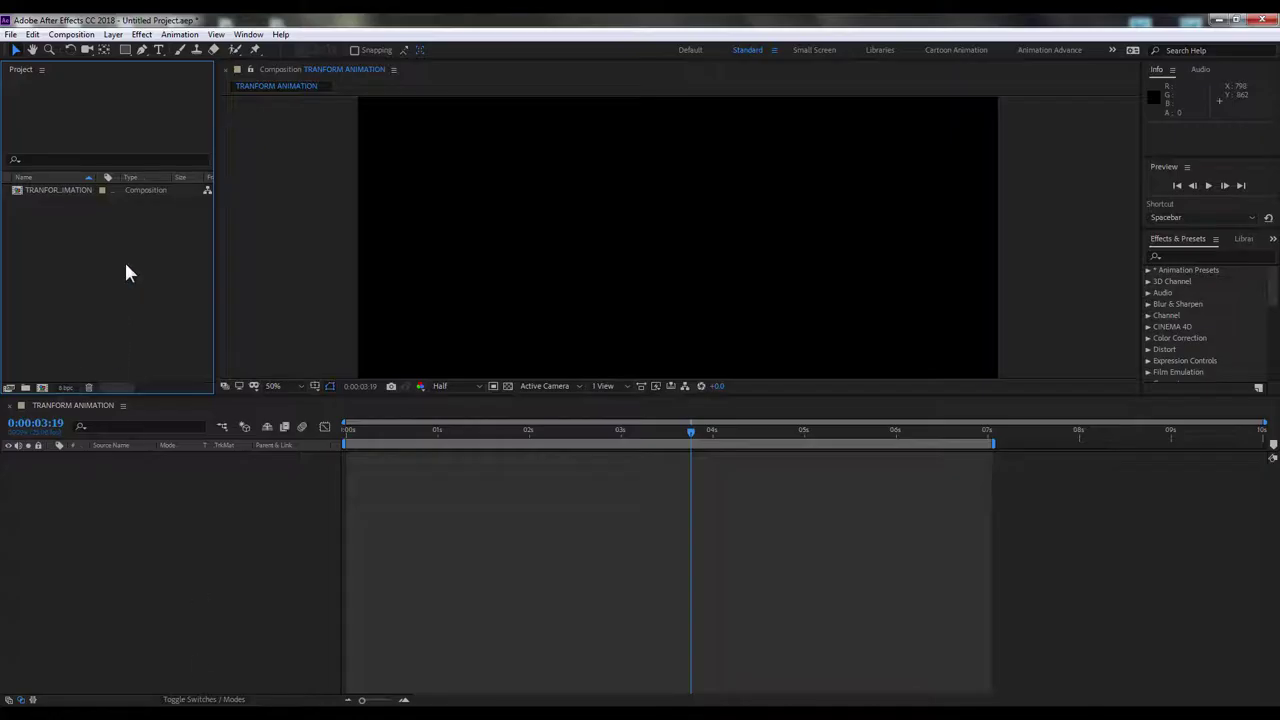
Step: Import Tranform.psd from the Desktop as Composition - Retain Layer Sizes
click(10, 34)
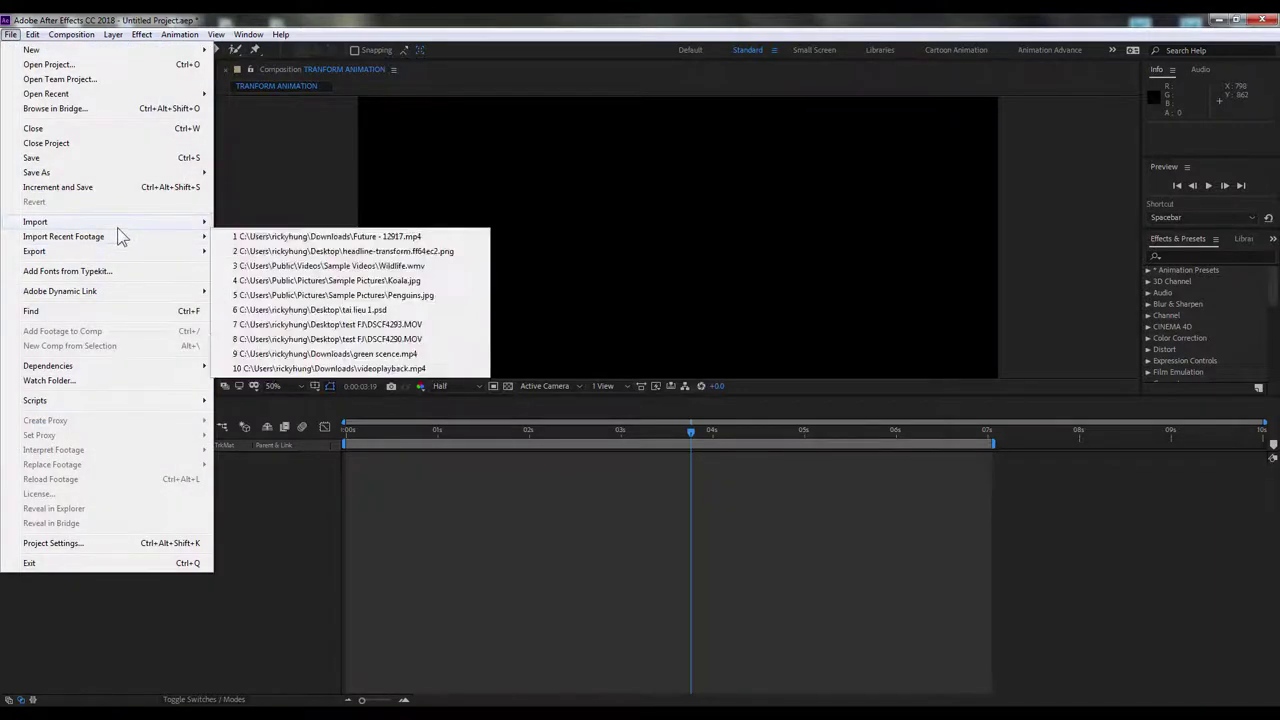
mouse_move(150, 221)
click(308, 223)
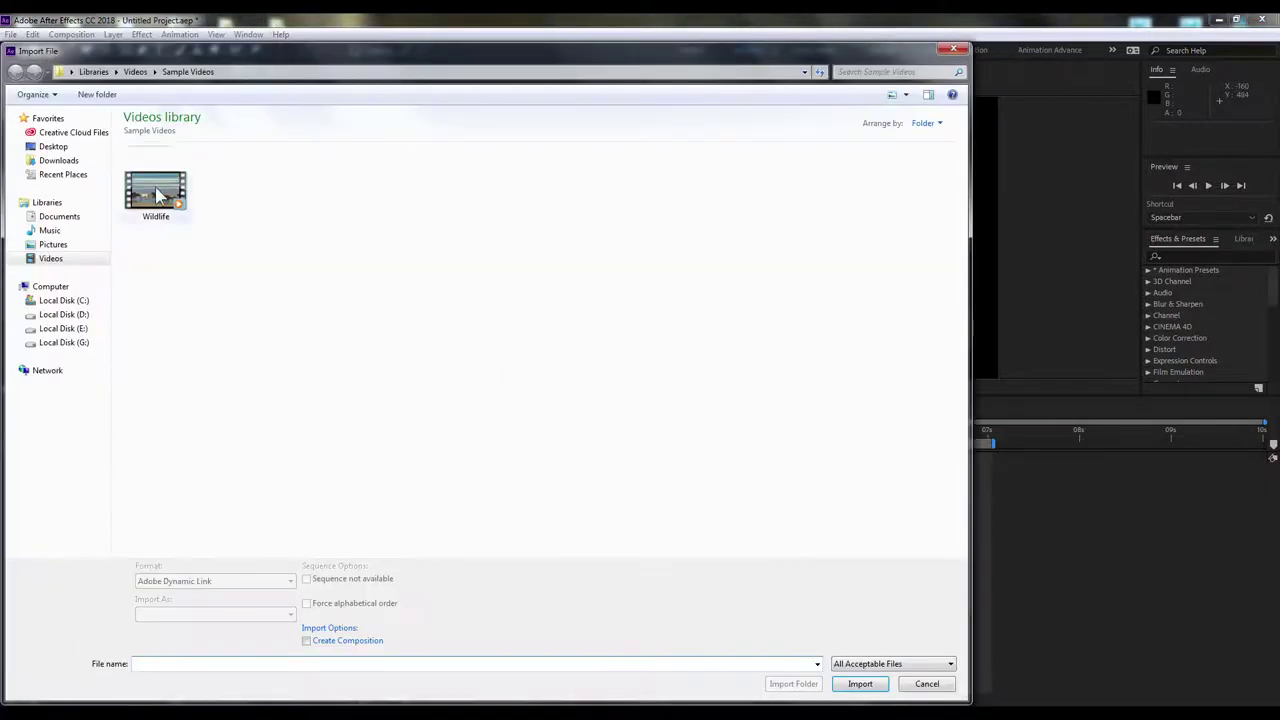
click(55, 147)
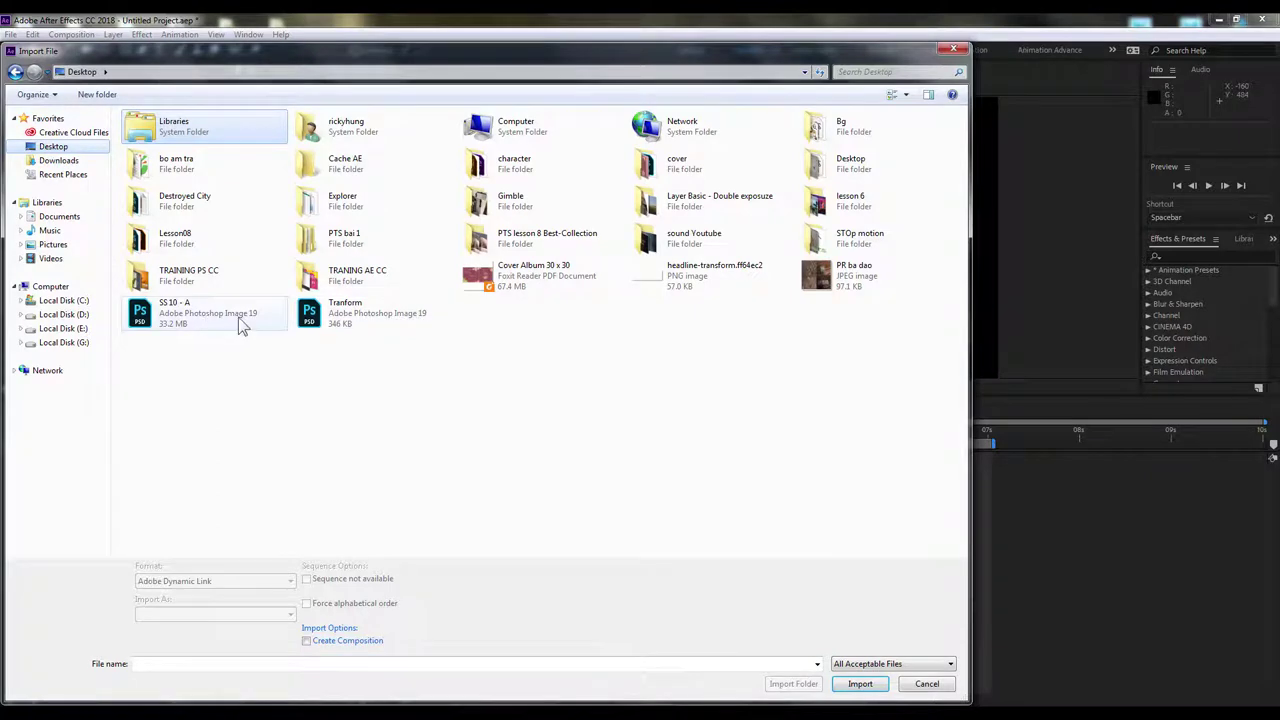
click(330, 326)
click(228, 614)
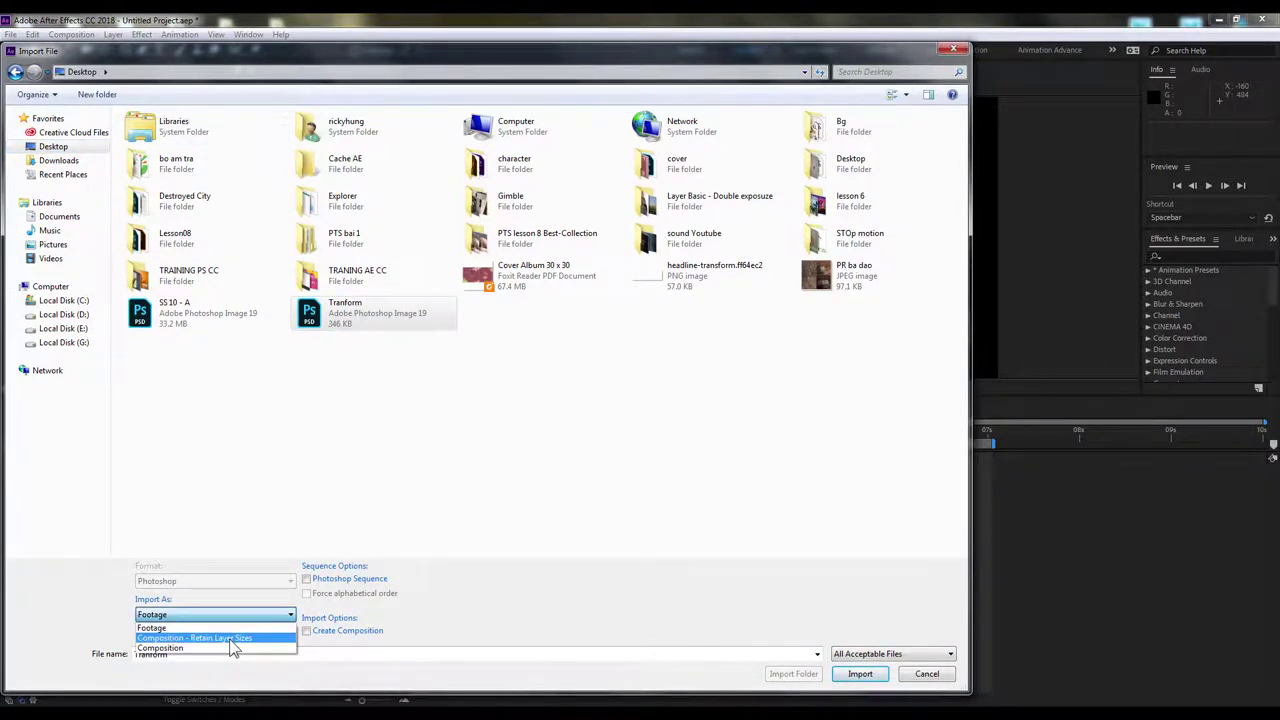
click(230, 641)
click(860, 673)
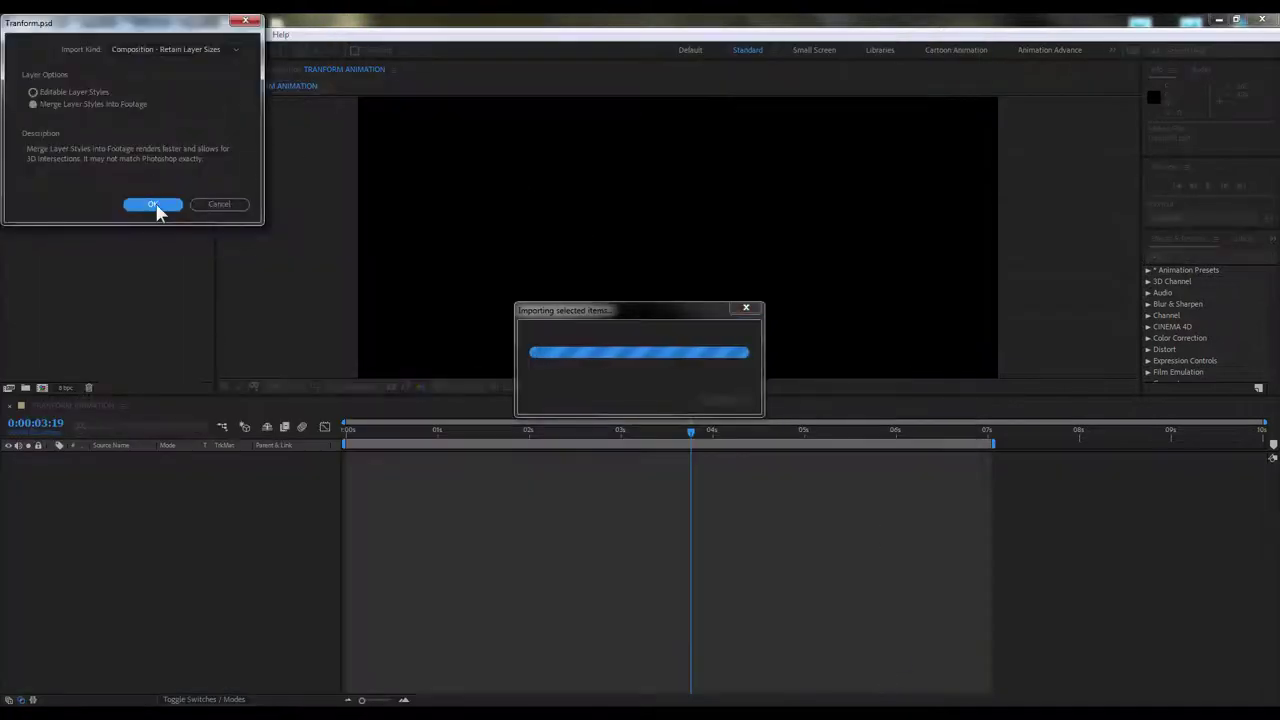
click(155, 204)
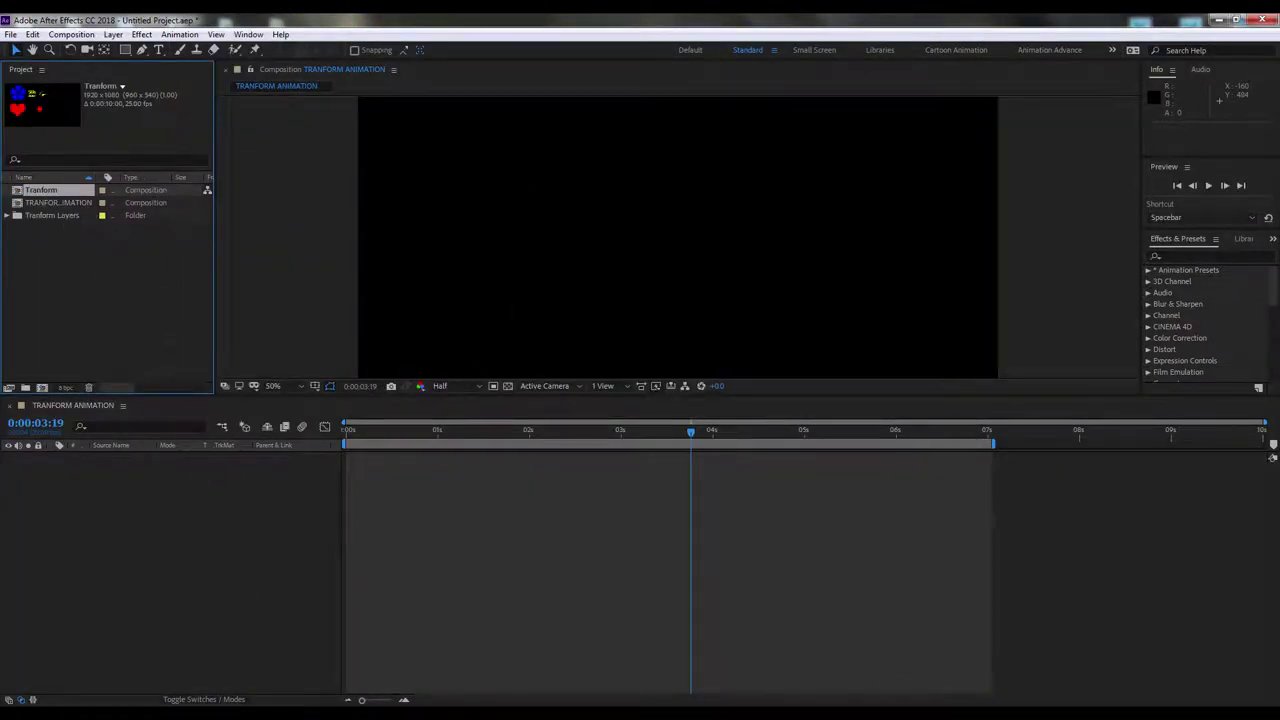
key(alt+Tab)
Step: Finish step 2 'Import file PSD vào After Effect' and add the bullet about dragging into 'vùng layer'
text(port )
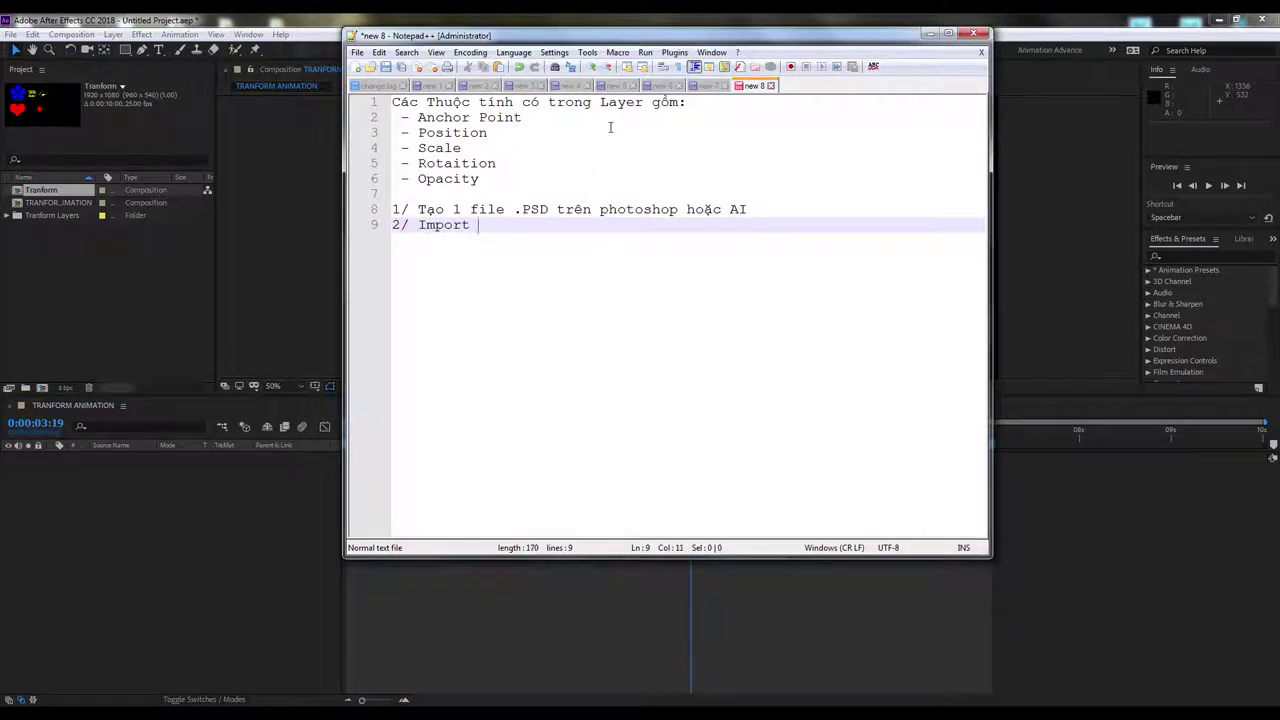
text(file PSD vào After E)
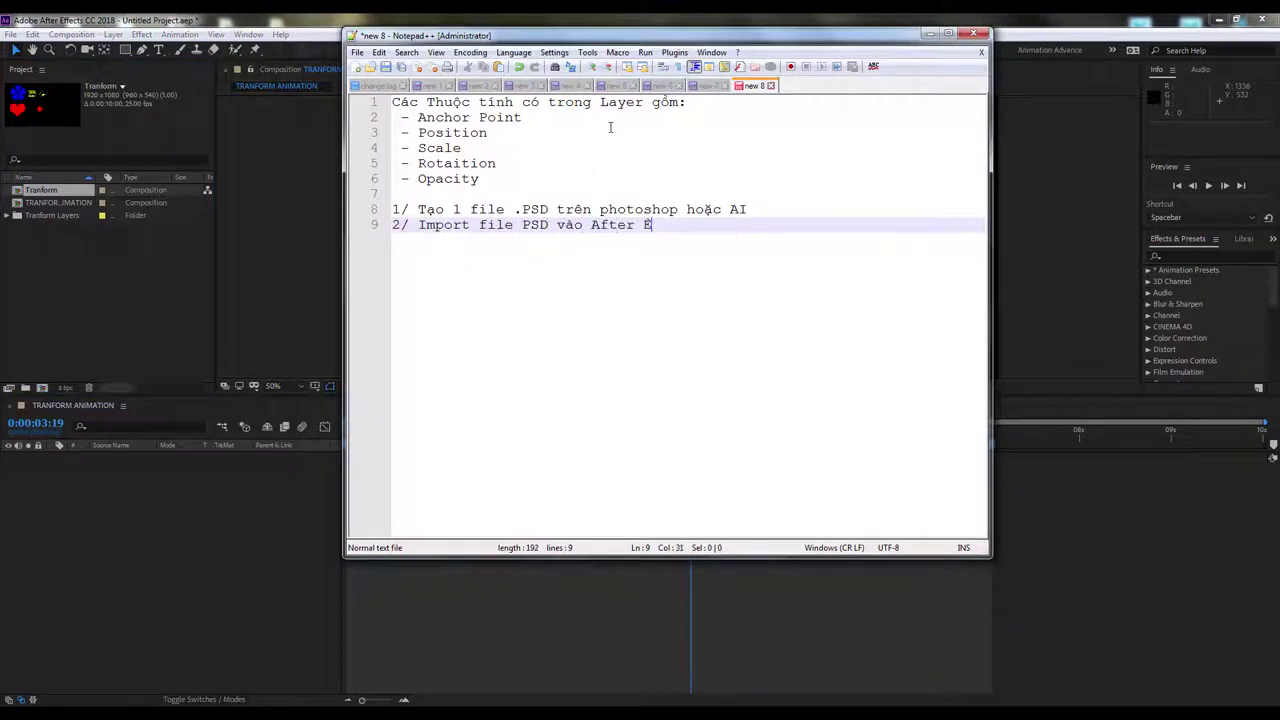
text(ffect.)
key(Return)
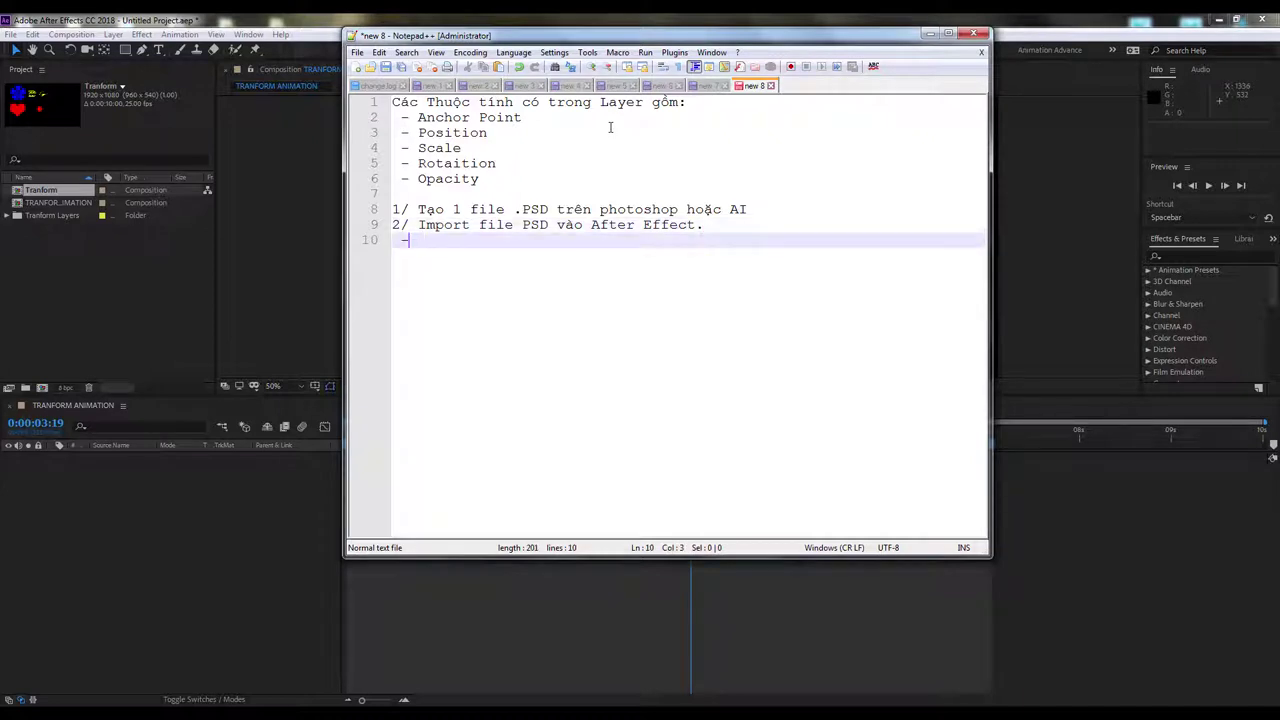
text( Mở Fo)
text(lder trong panel p)
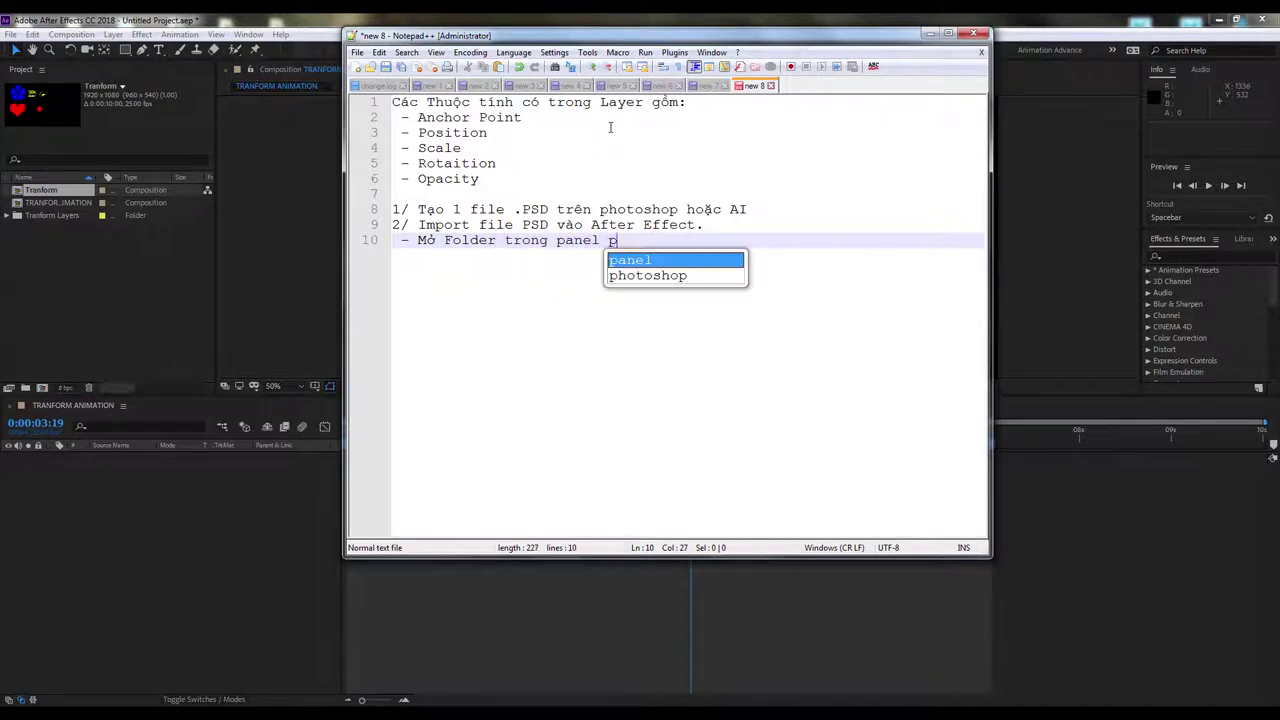
text(roject, chọn)
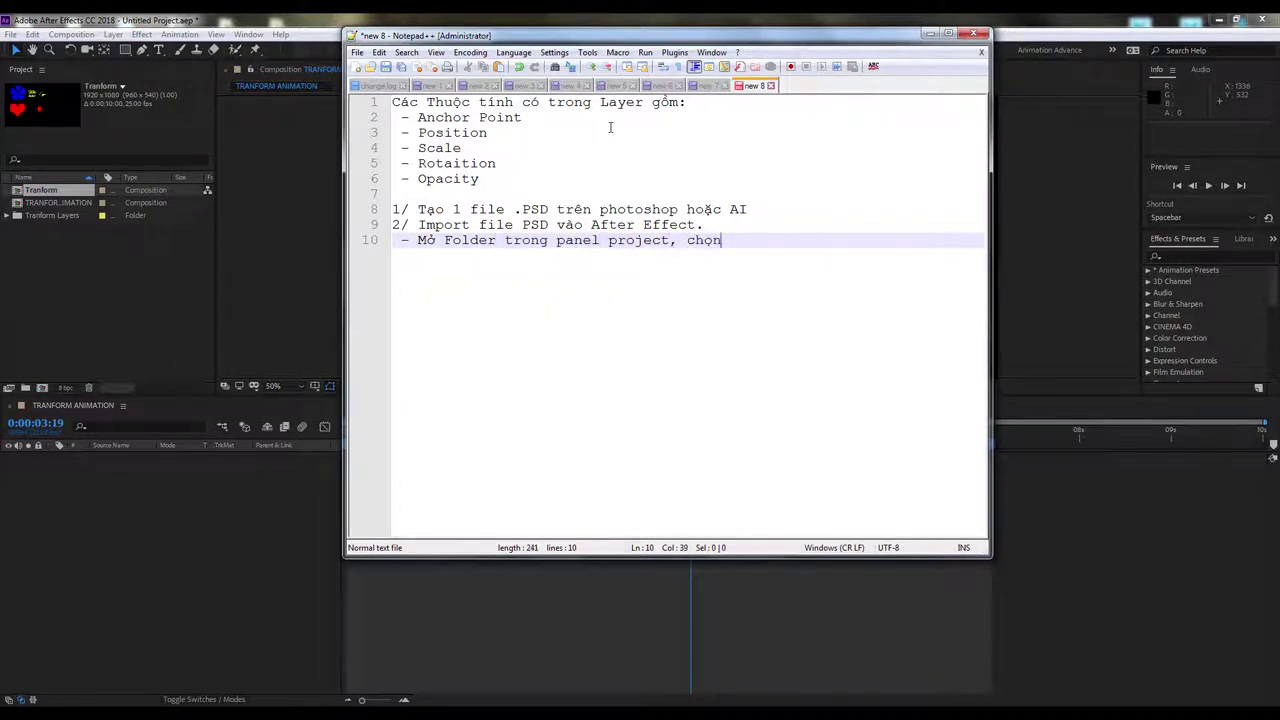
text( vào k)
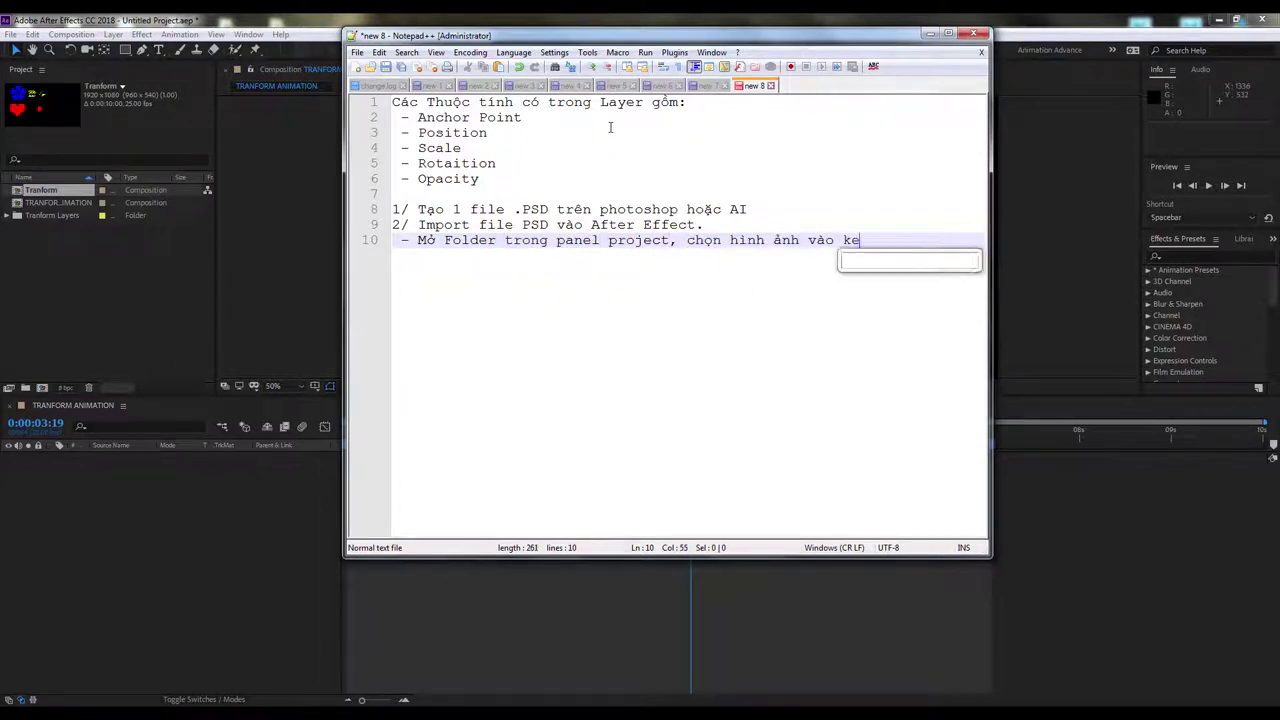
text(éo vào)
key(Return)
text(vùng layer.)
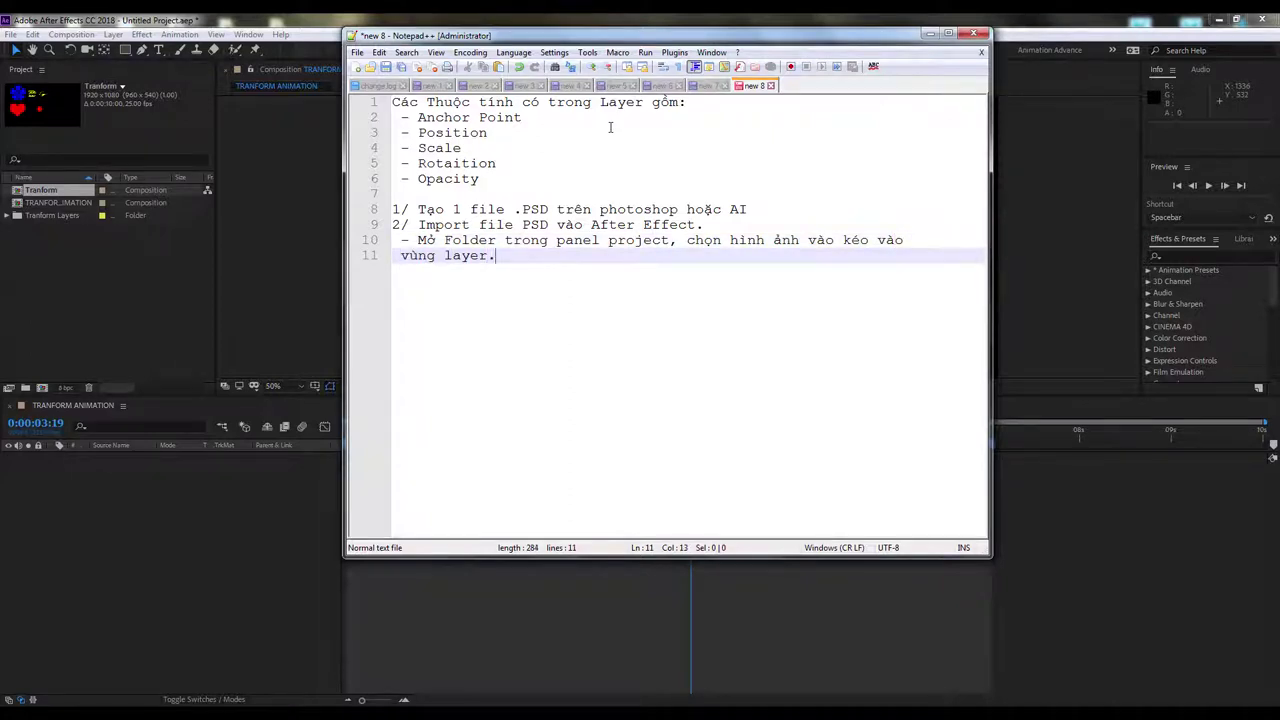
click(9, 215)
Step: Expand the Tranform Layers folder and preview the Arrow, Flower and Heart images
click(65, 229)
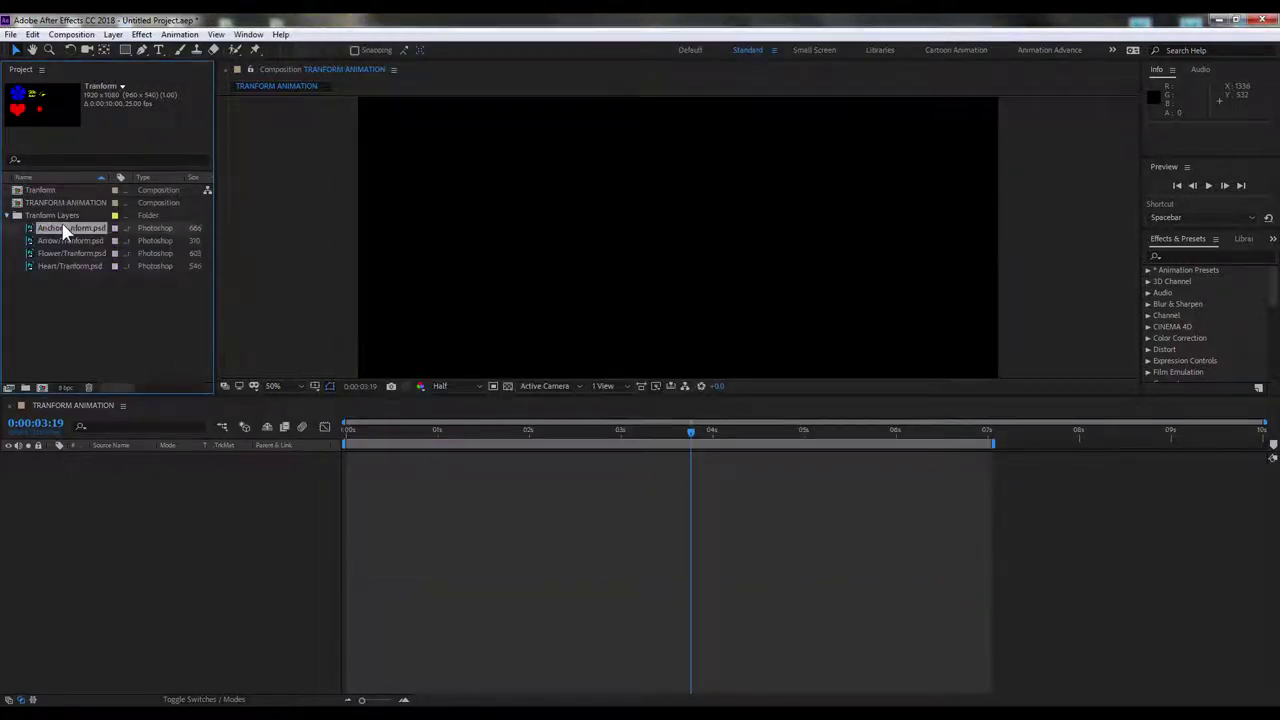
click(62, 241)
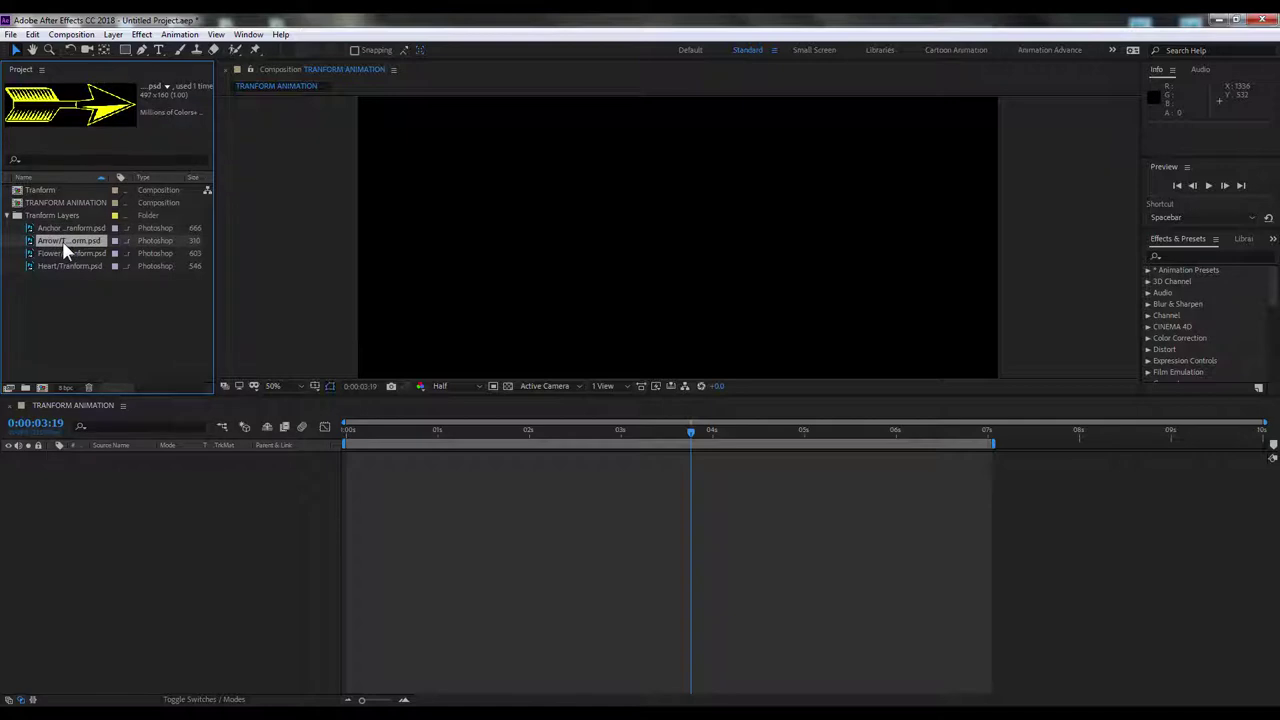
click(64, 253)
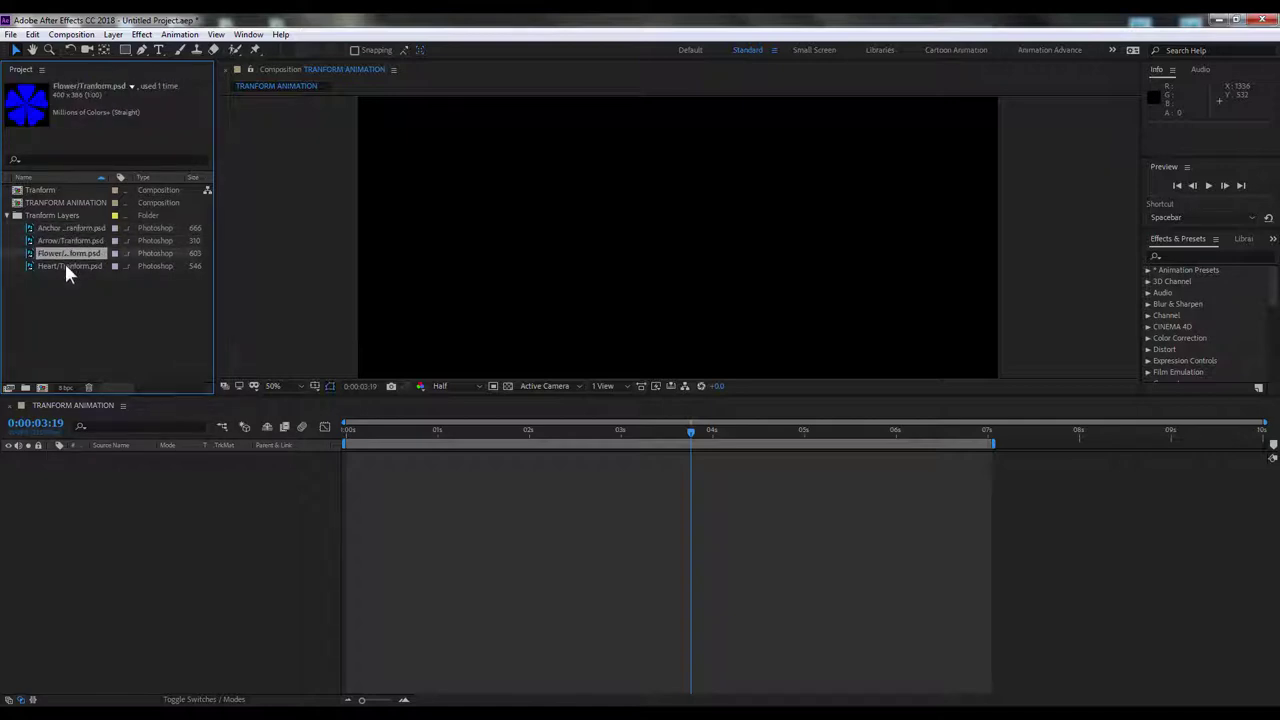
click(66, 266)
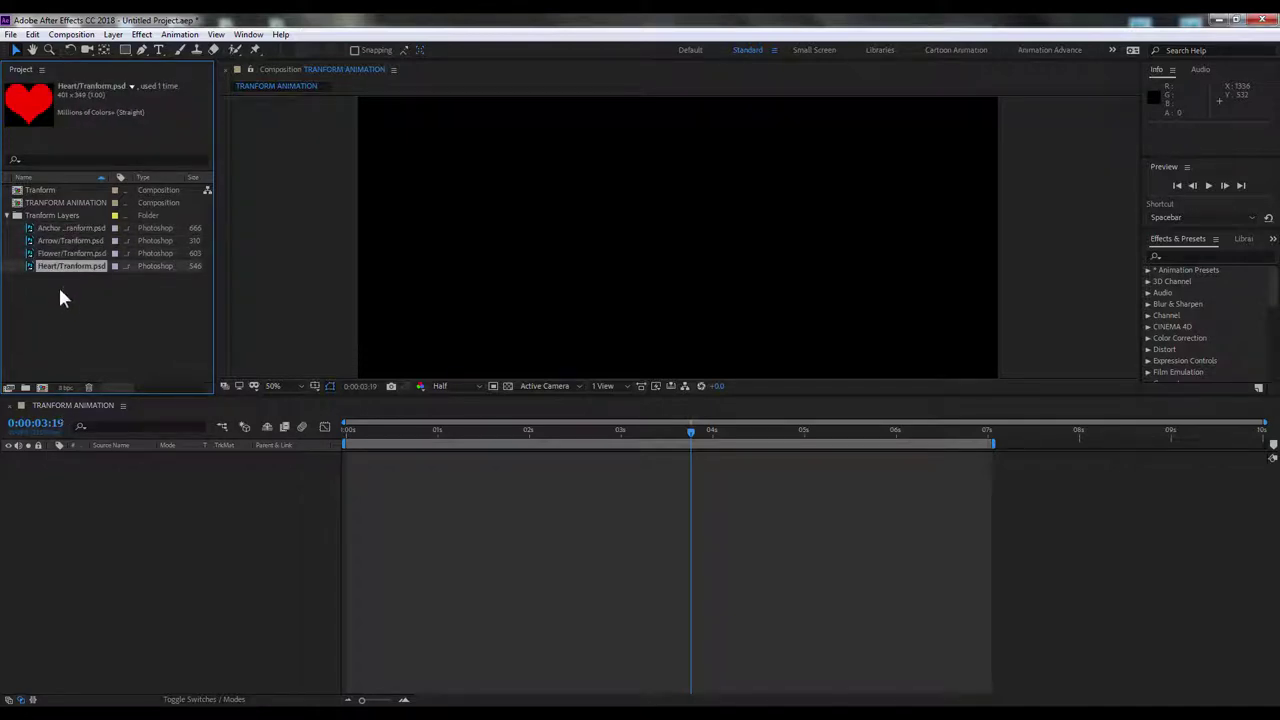
click(62, 253)
Step: Place the Anchor Point target image in the TRANFORM ANIMATION comp and expand its Transform properties
click(64, 228)
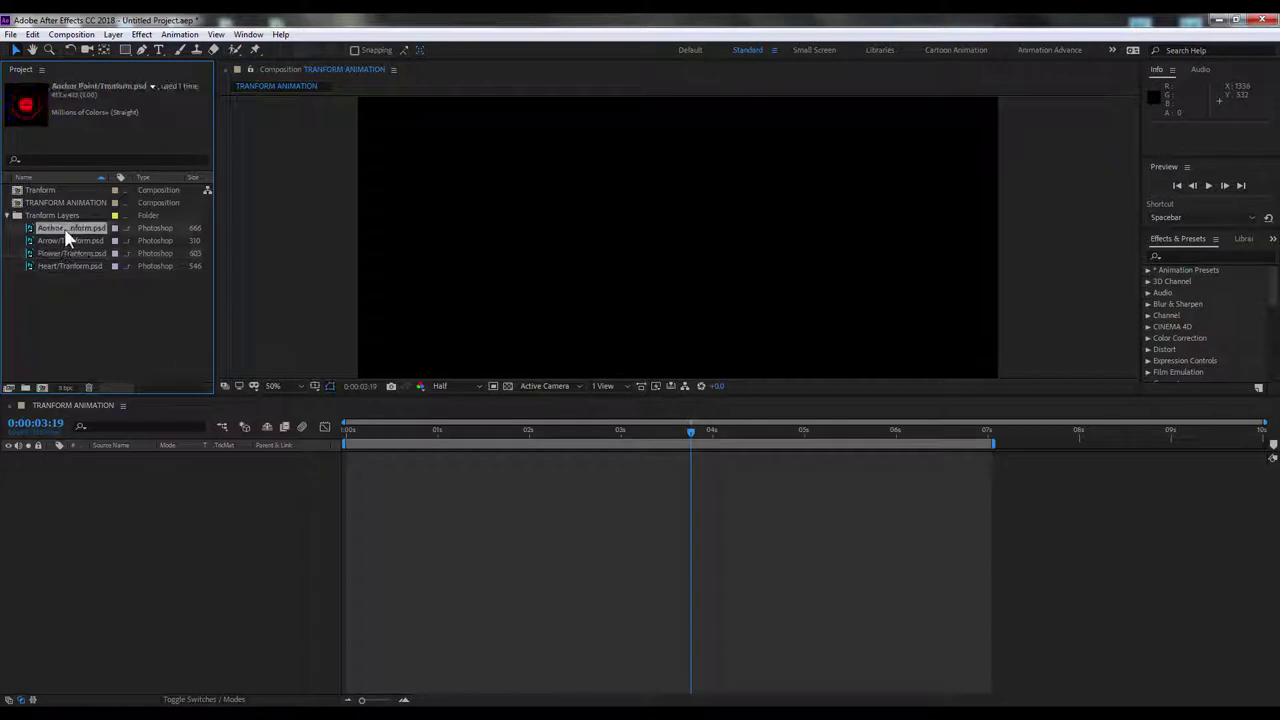
mouse_move(80, 232)
mouse_down()
mouse_move(123, 512)
mouse_move(128, 483)
mouse_up()
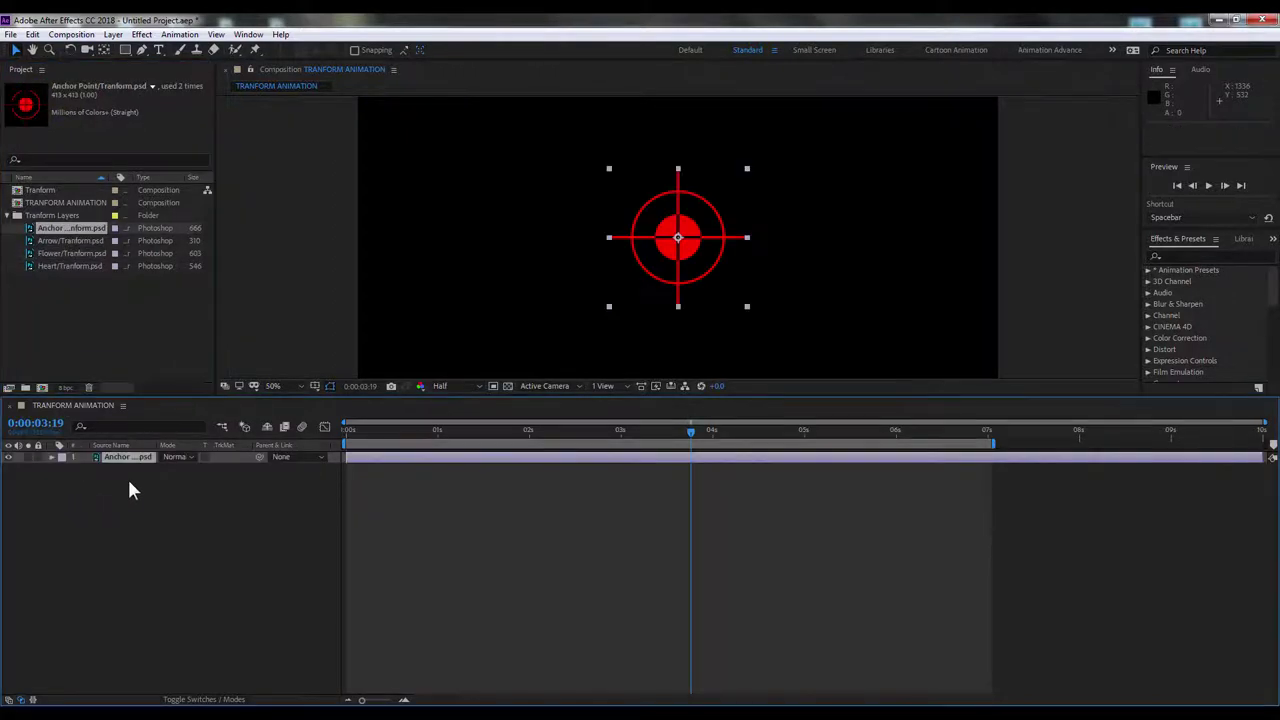
click(51, 457)
click(60, 467)
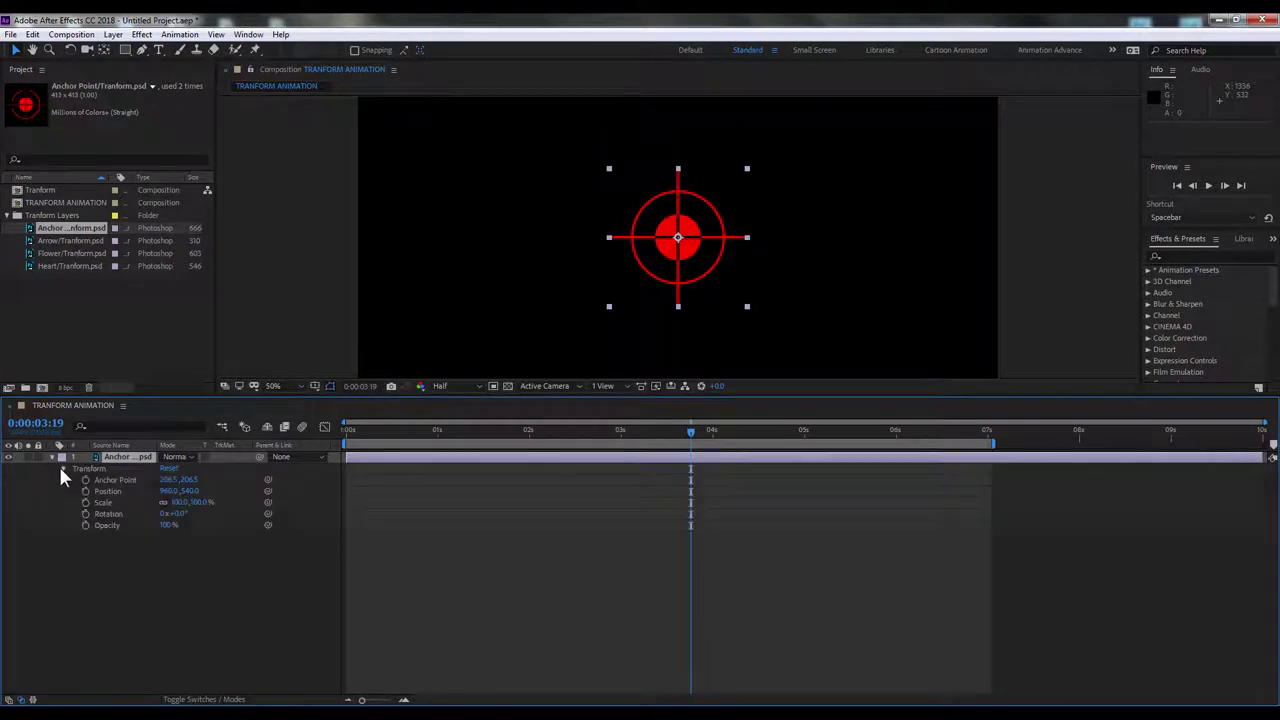
Step: Add bullets '- Mở các thuộc tính trên layer.' and 'Điều chỉnh Anchor Point.(tâm của đối tượng)' to the notes
key(alt+Tab)
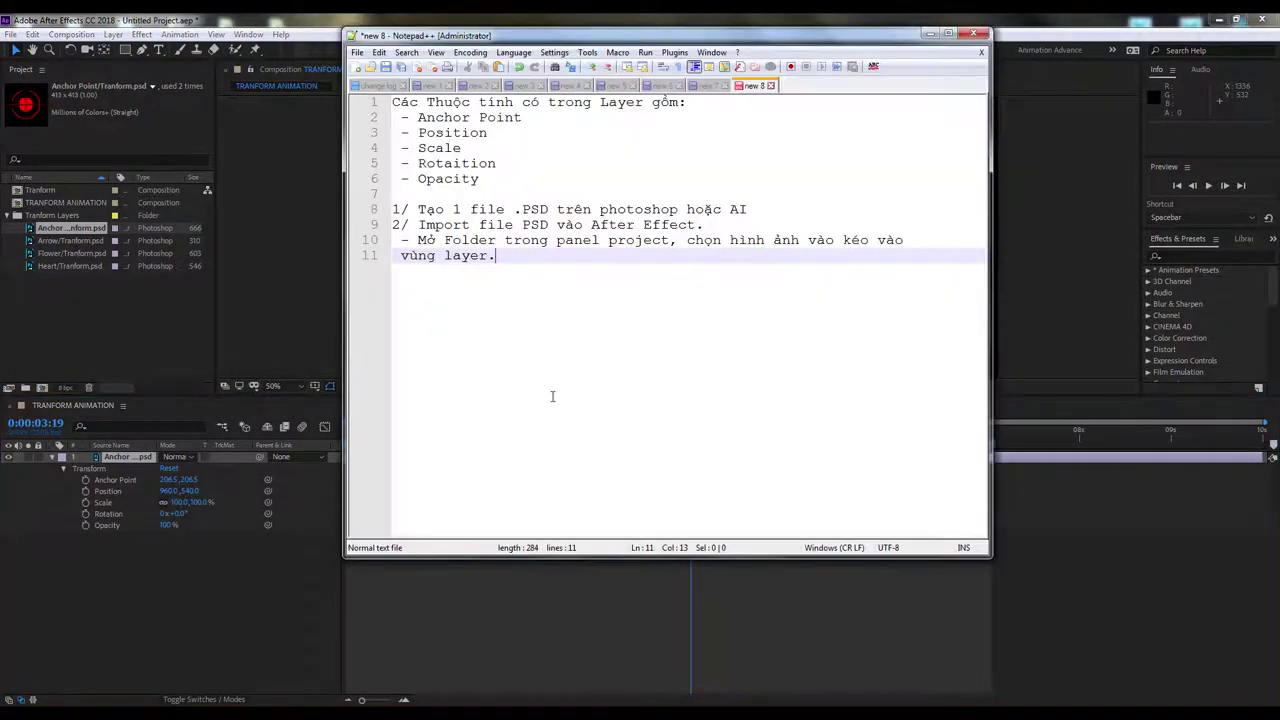
key(Return)
text(- )
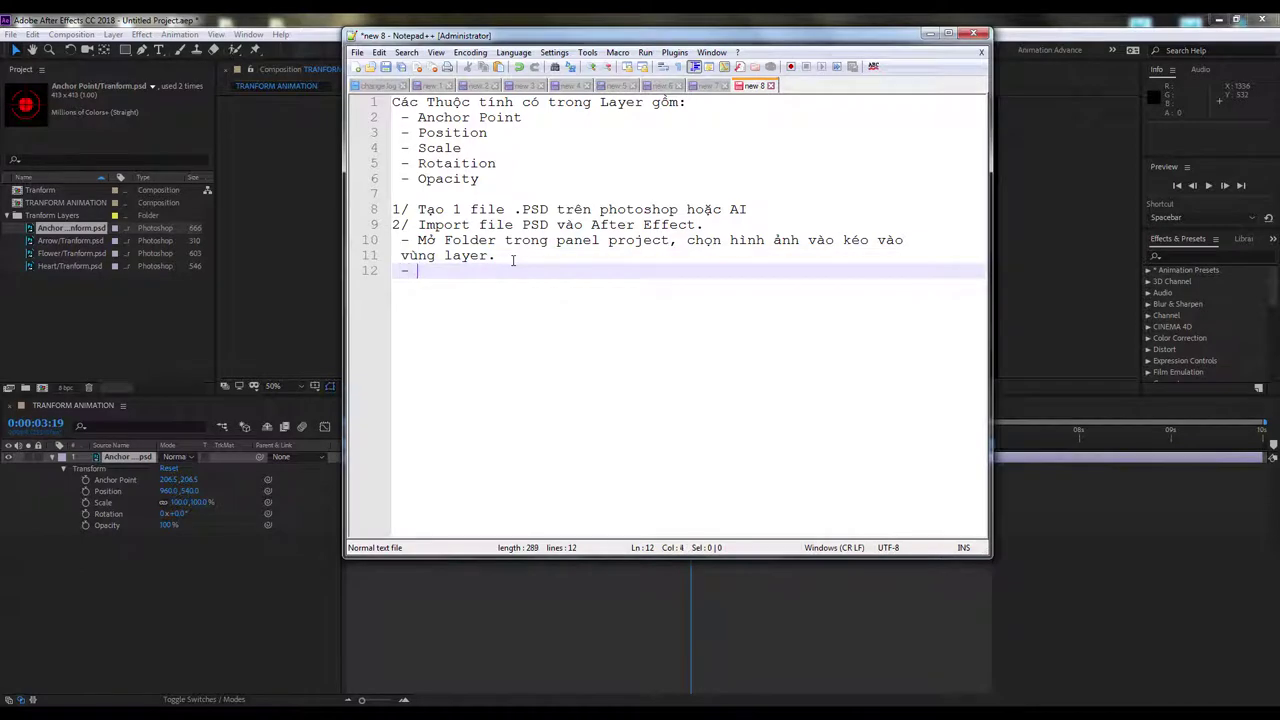
text(Mở các thuộc tính trên)
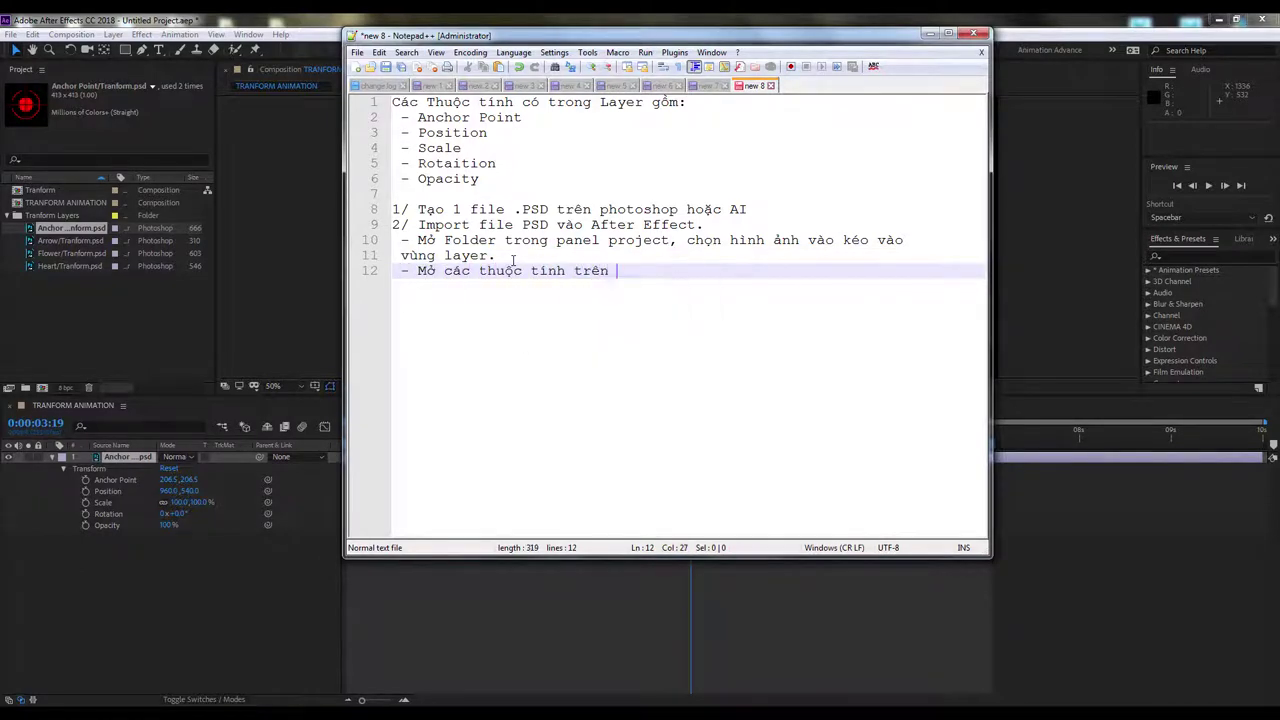
text( layer.)
key(Return)
text(u chỉnh Anc)
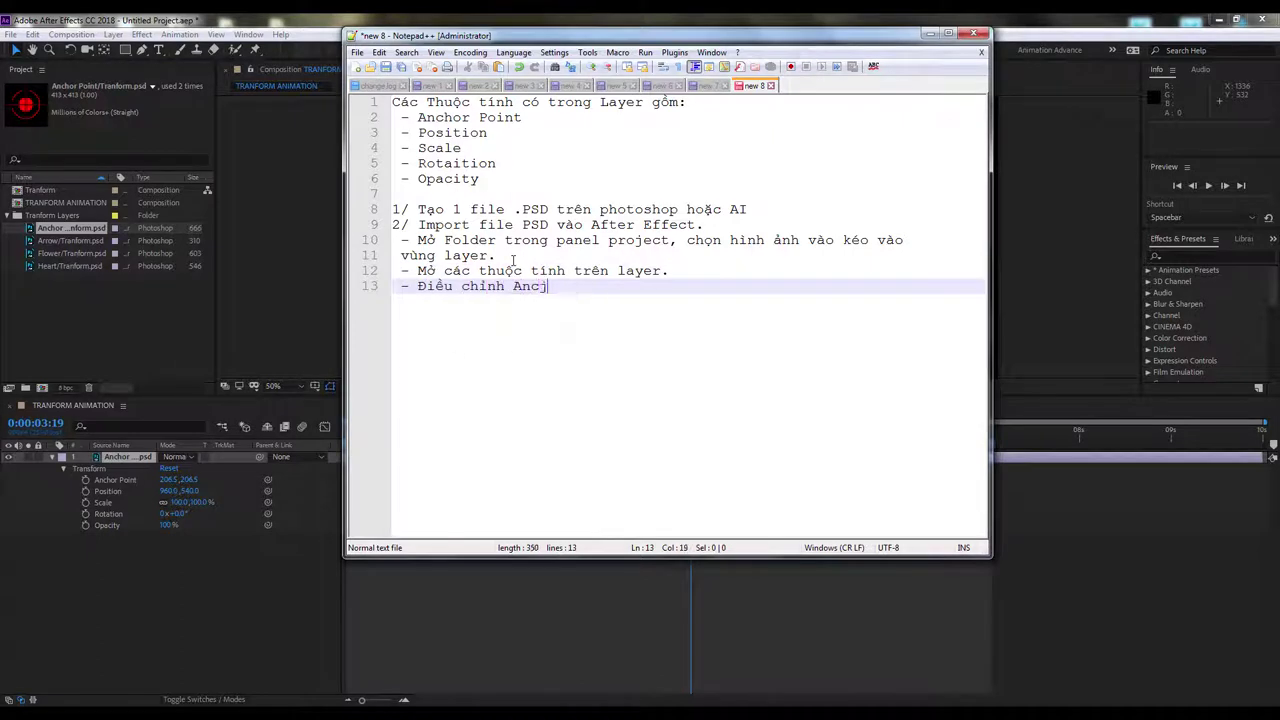
text(hor Point.)
text((tâm của đối tượng))
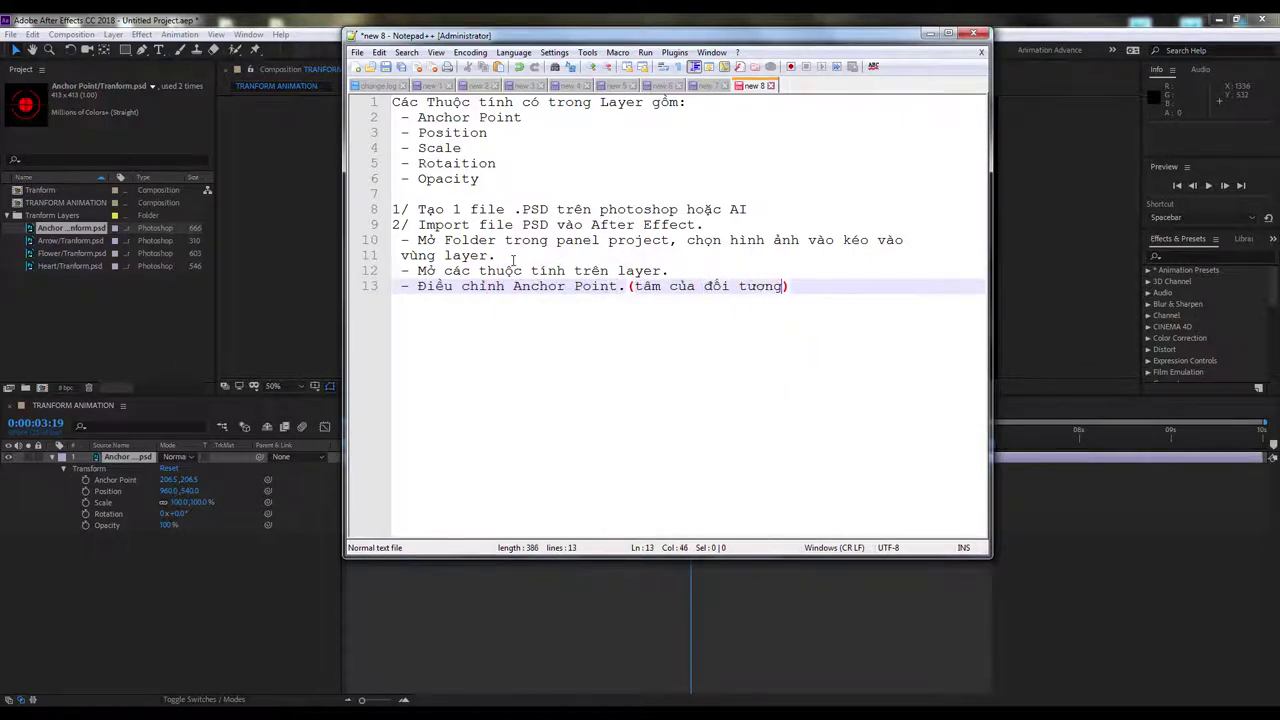
key(Return)
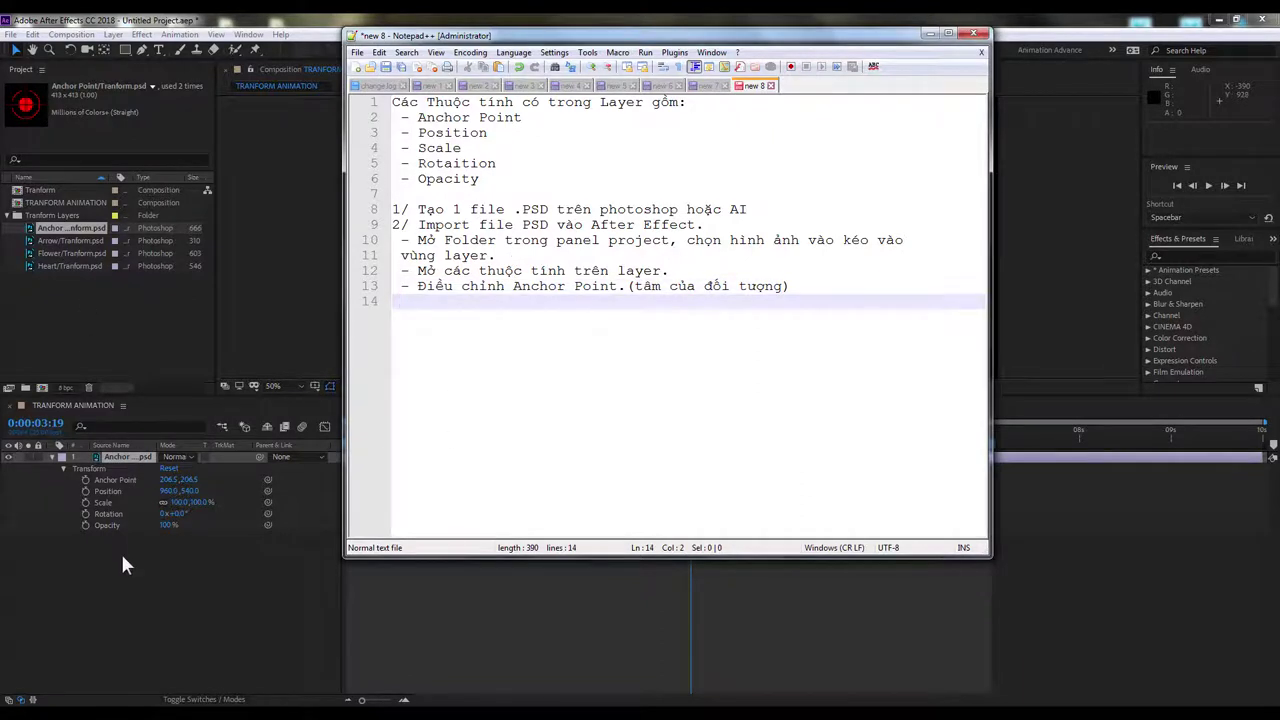
click(122, 565)
Step: Scrub the target's Anchor Point X left and right, then return it to 206.5, 206.5
click(337, 432)
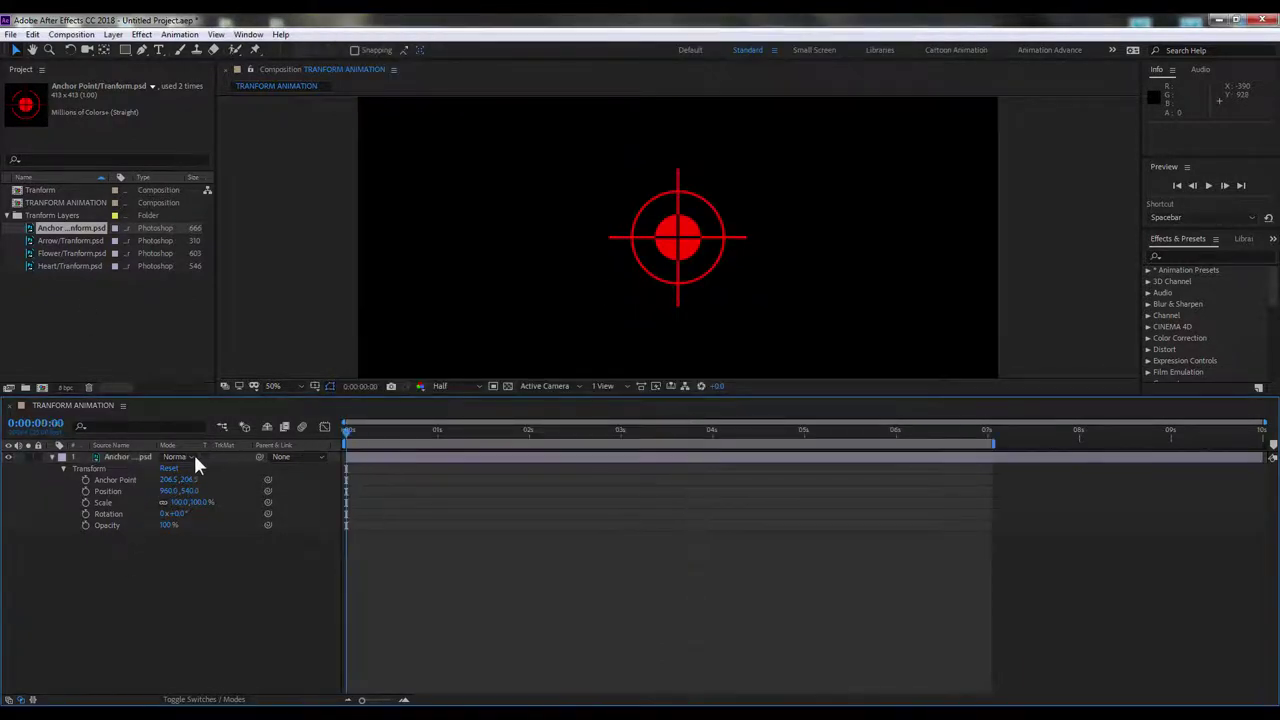
drag(172, 480, 260, 480)
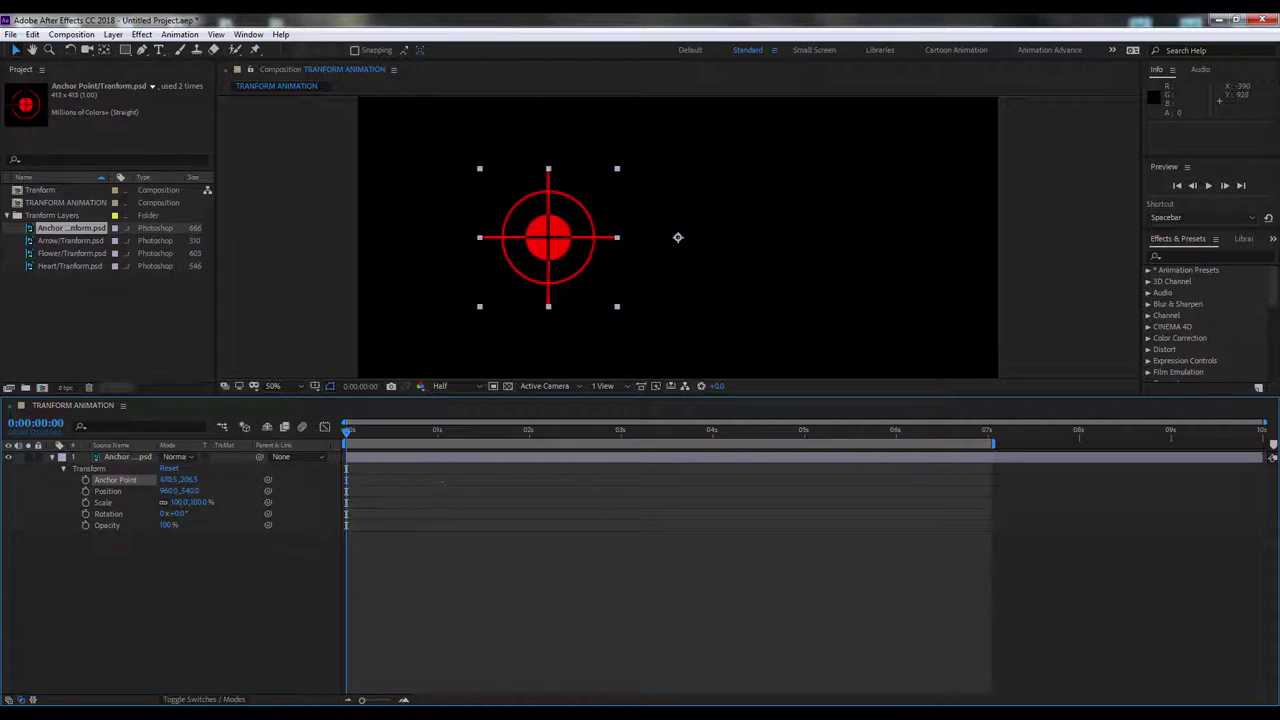
mouse_move(260, 480)
mouse_down()
mouse_move(150, 480)
mouse_move(190, 480)
mouse_move(160, 485)
mouse_up()
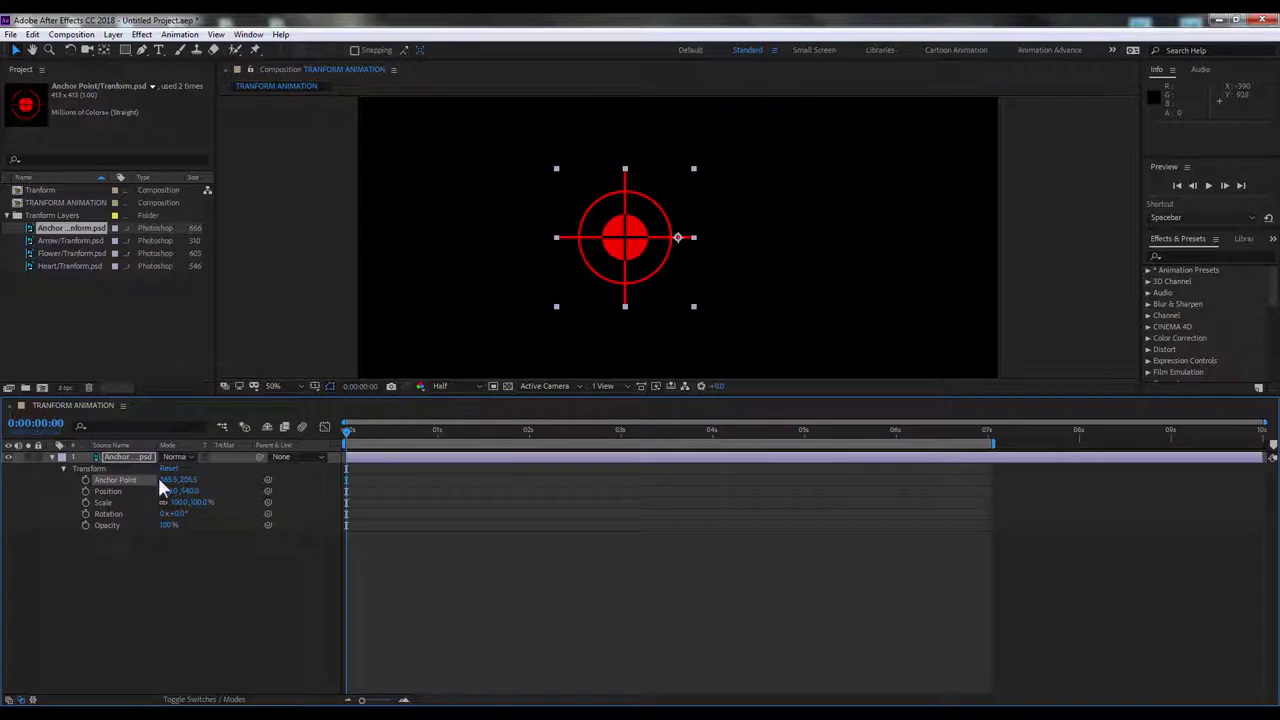
drag(160, 485, 169, 478)
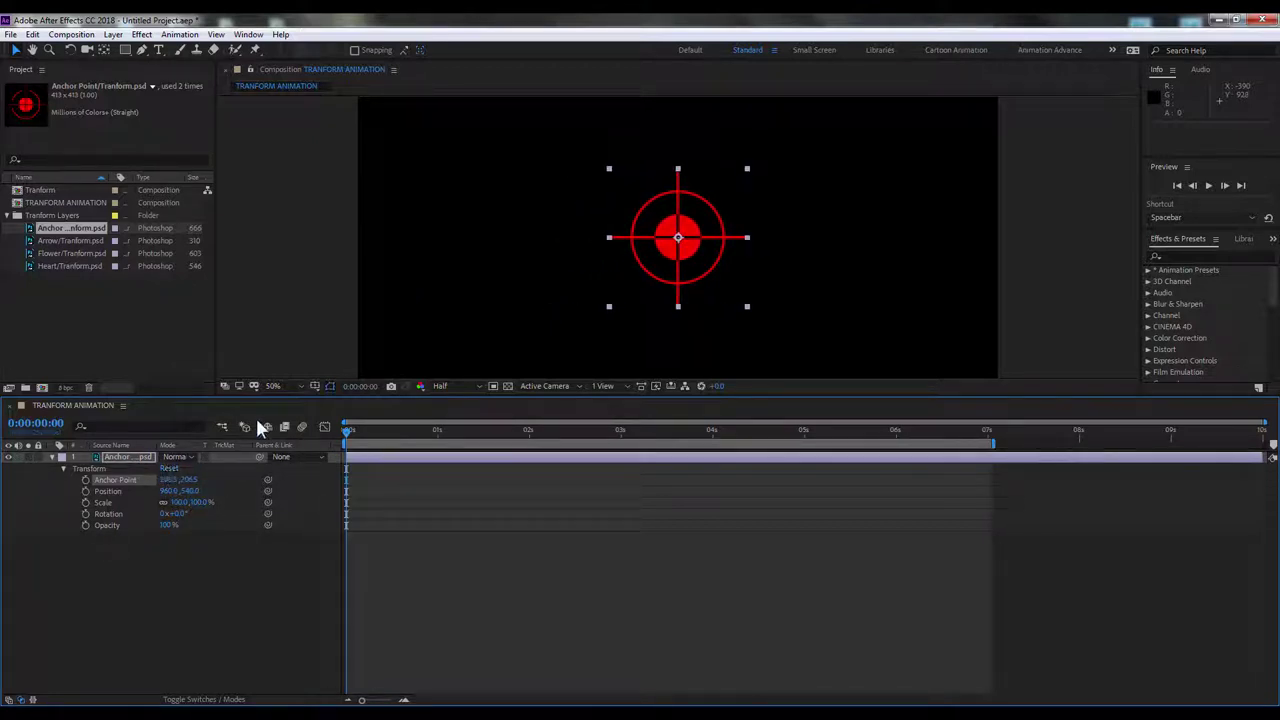
key(alt+Tab)
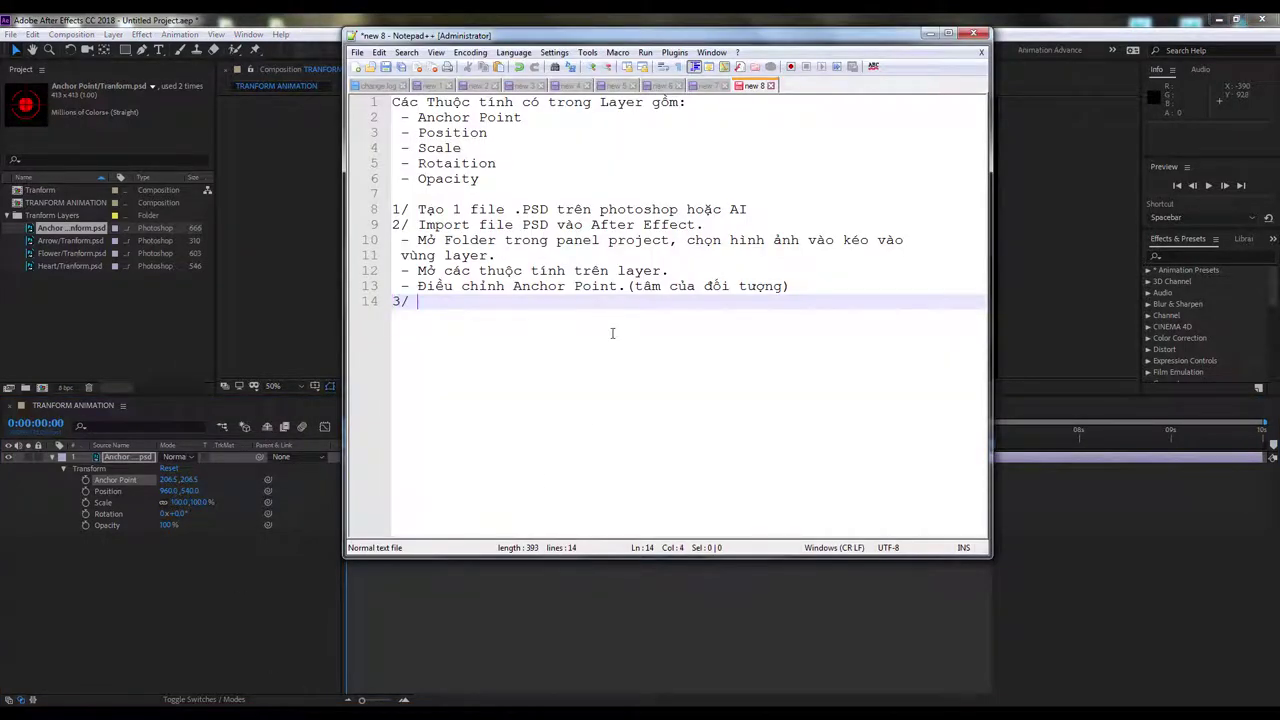
Step: Write step 3 'Làm chuyển động với Anchor Point...' and set an Anchor Point keyframe at 0 s
text(Làm chuyển động voi)
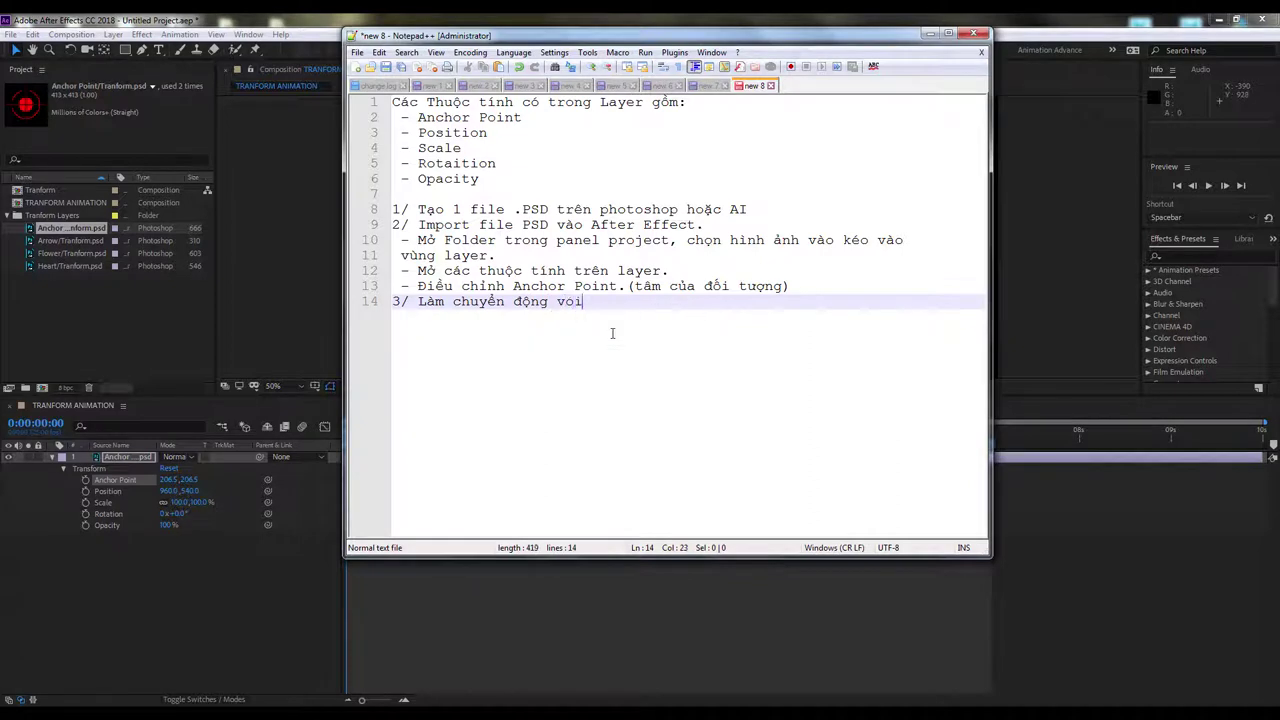
key(BackSpace)
key(BackSpace)
text(ới An)
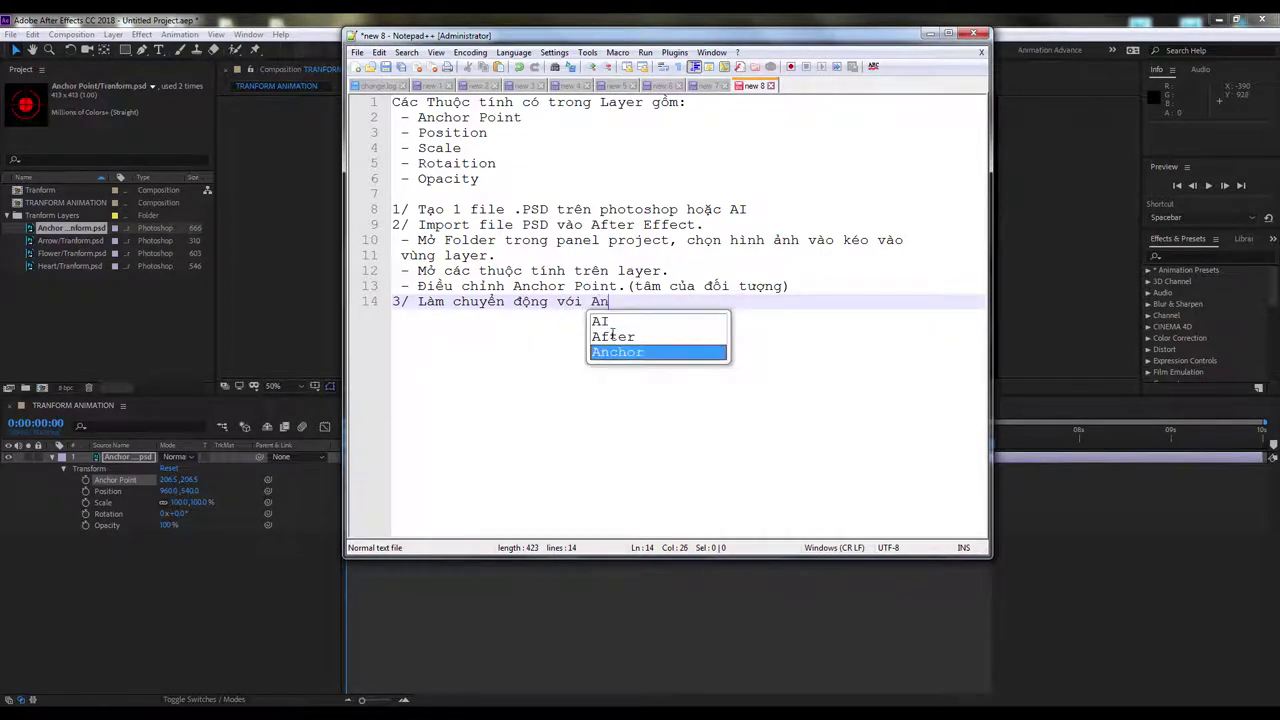
key(Return)
text(Poin)
key(Return)
text(...)
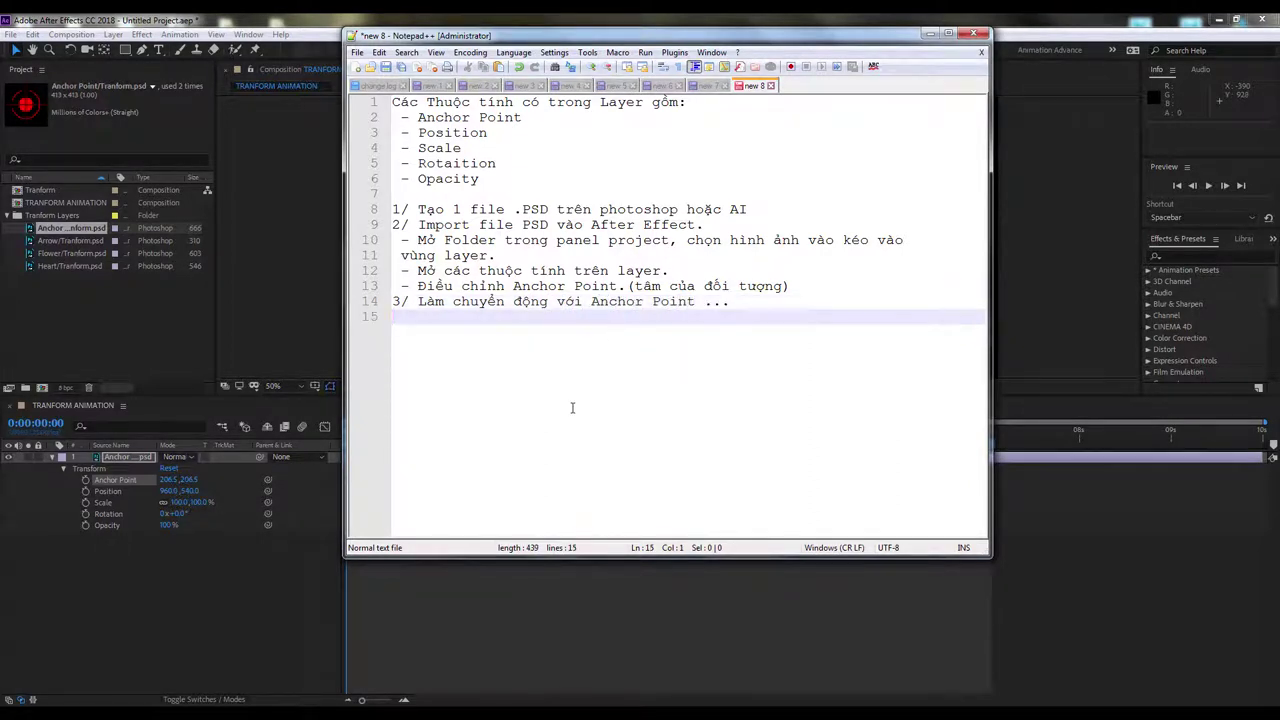
click(79, 485)
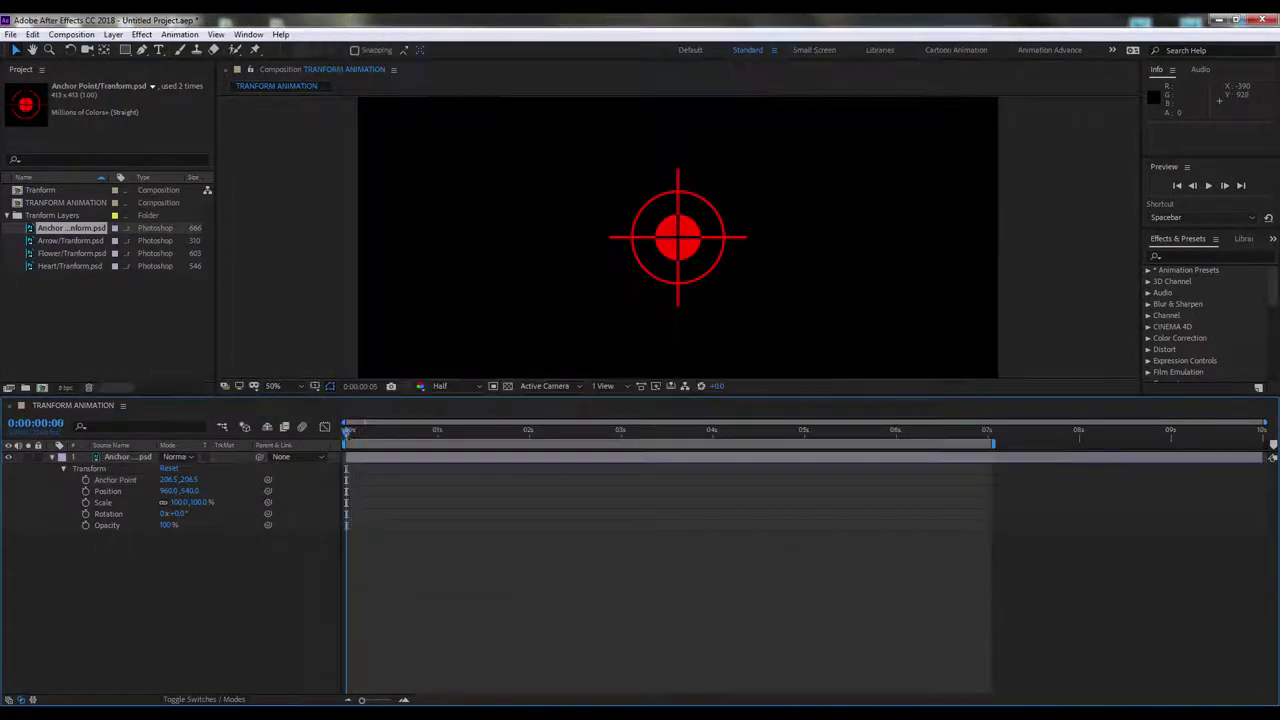
click(85, 480)
key(alt+Tab)
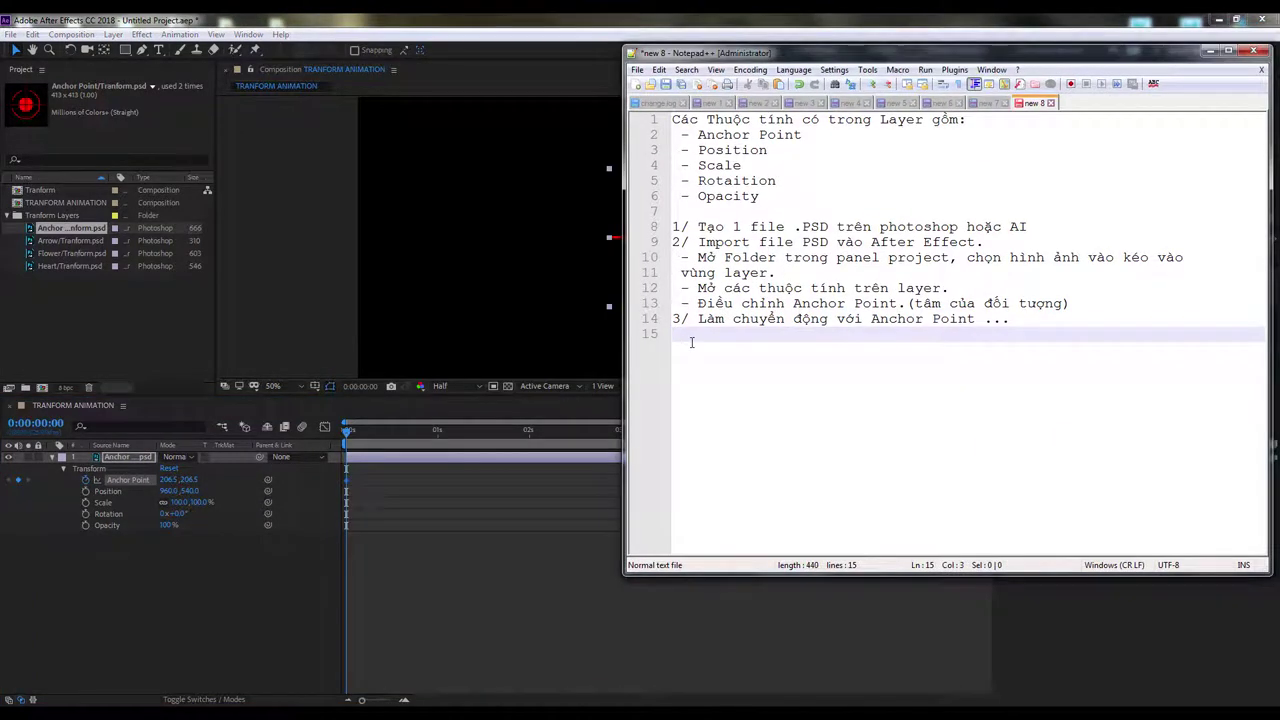
Step: Add sub-steps 'Chọn thời gian trên thanh Time Line' and activating Keyframe, re-enabling Anchor Point keyframing at 0 s
text(1- Chọn thời gian)
key(End)
text(trên)
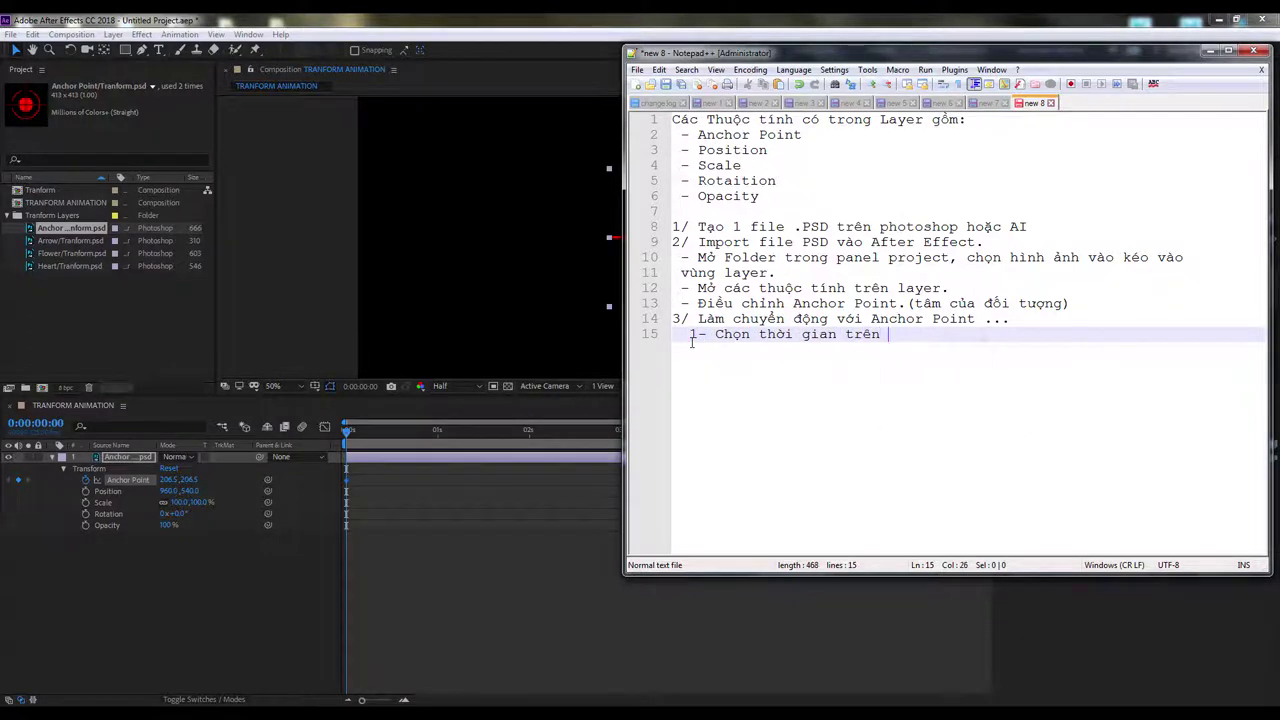
text( thanh Time Line)
key(Return)
text(2-)
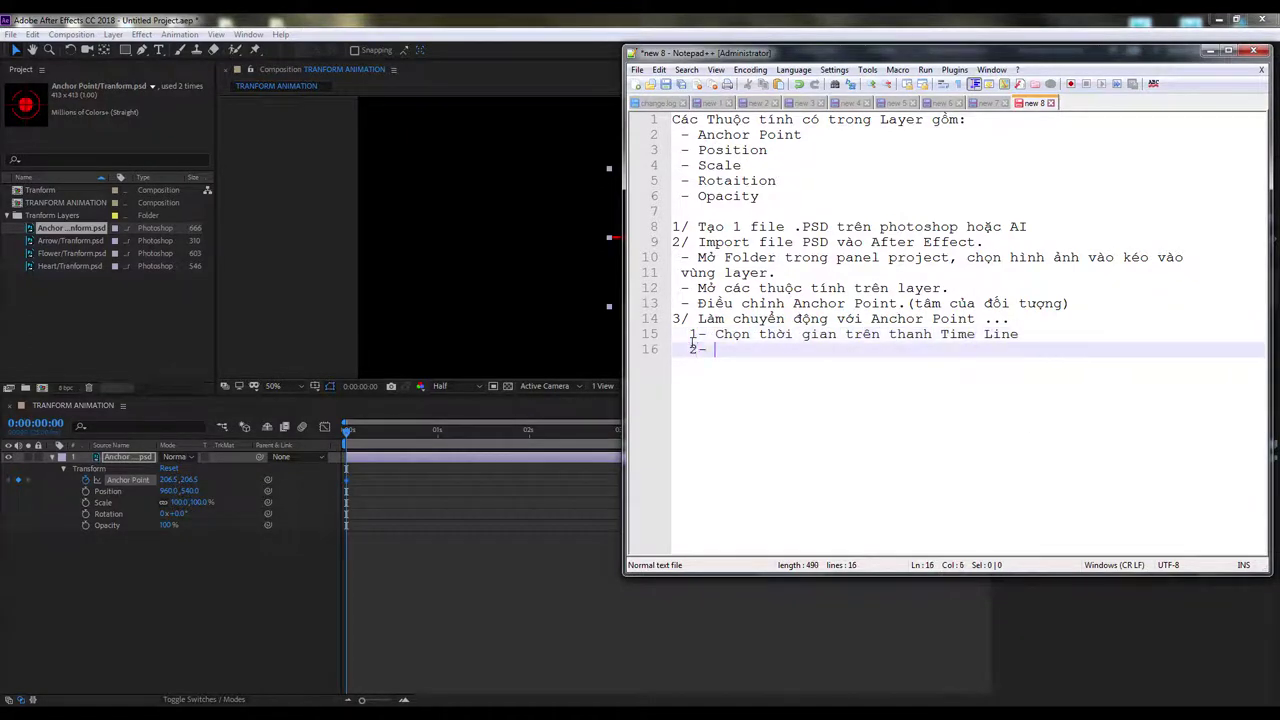
text(Kích hoặc đồng)
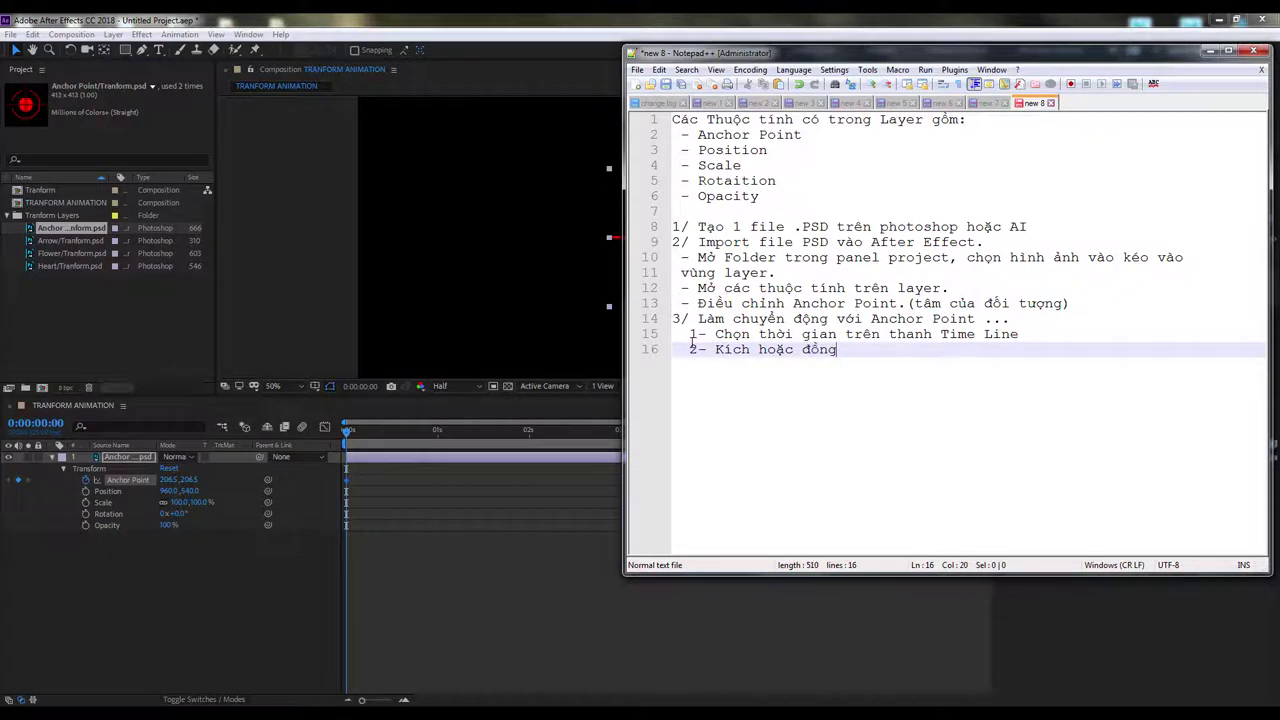
key(BackSpace)
key(BackSpace)
key(BackSpace)
text(Keyframe)
click(84, 478)
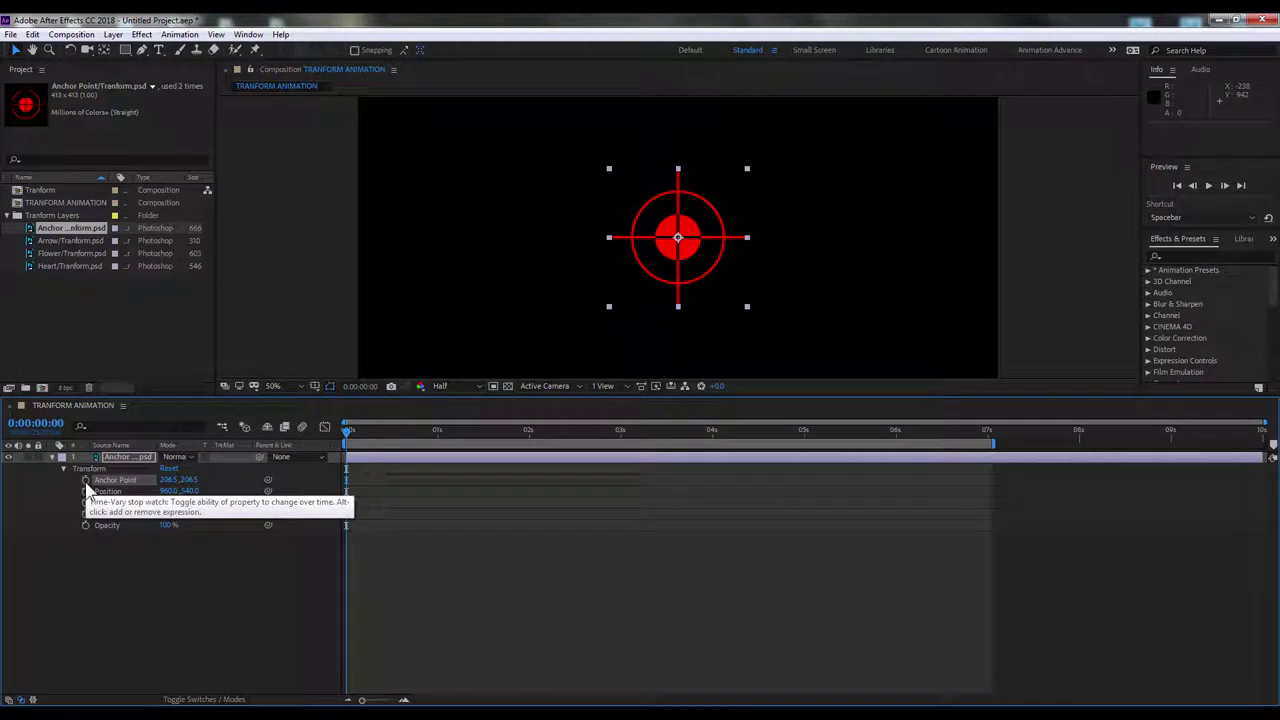
click(85, 480)
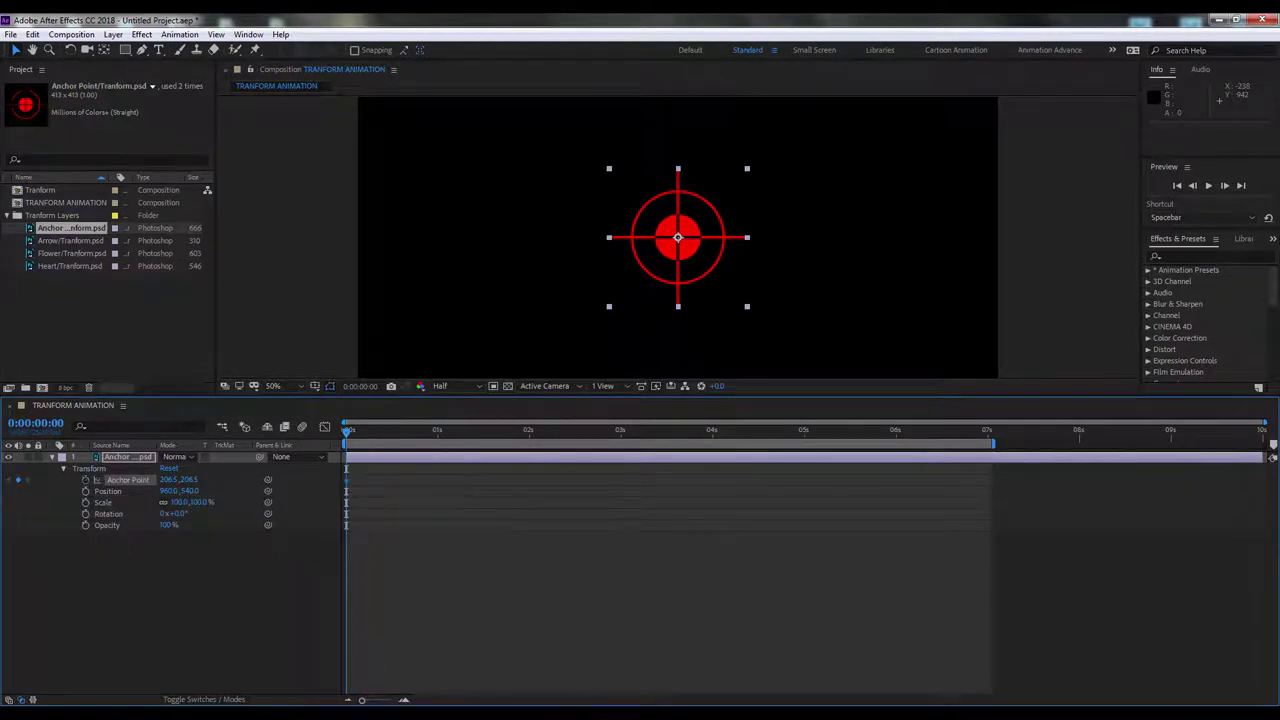
key(alt+Tab)
Step: Add sub-step '3- Di chuyển đến khoản time muốn có chuyển động.' and move the playhead to 1 second
key(Return)
text(3)
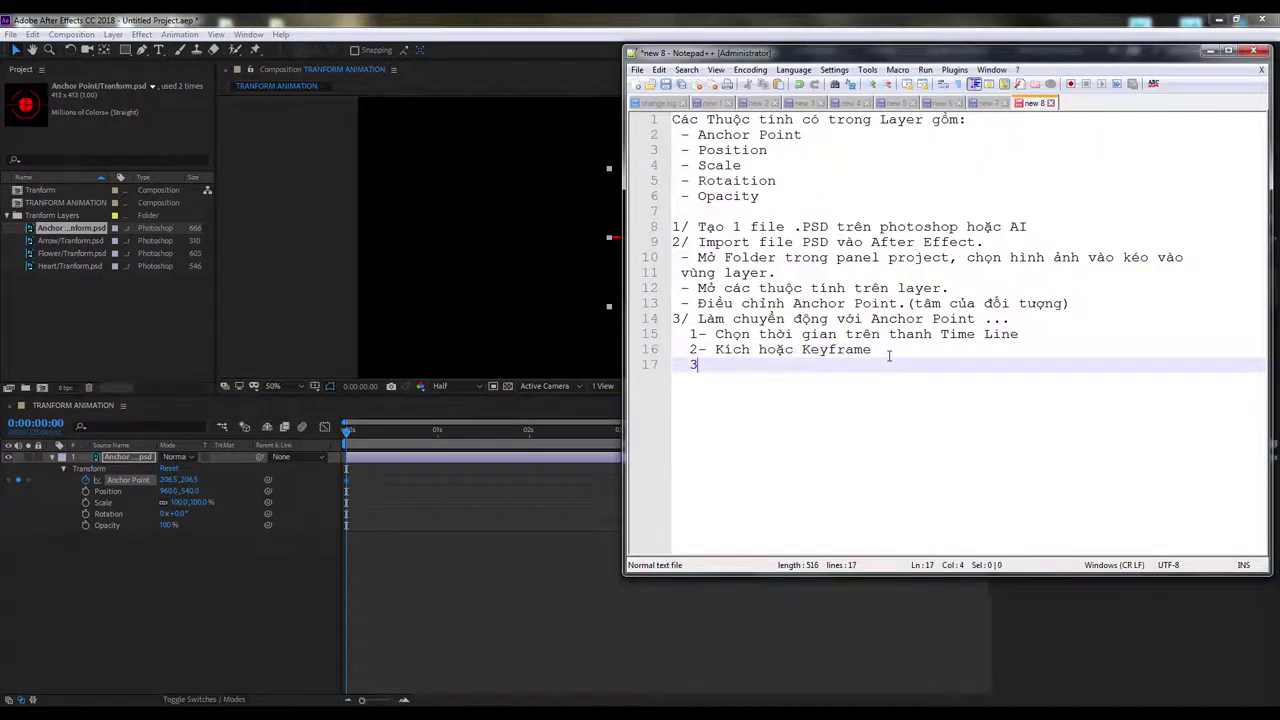
text(- Di chuyển k)
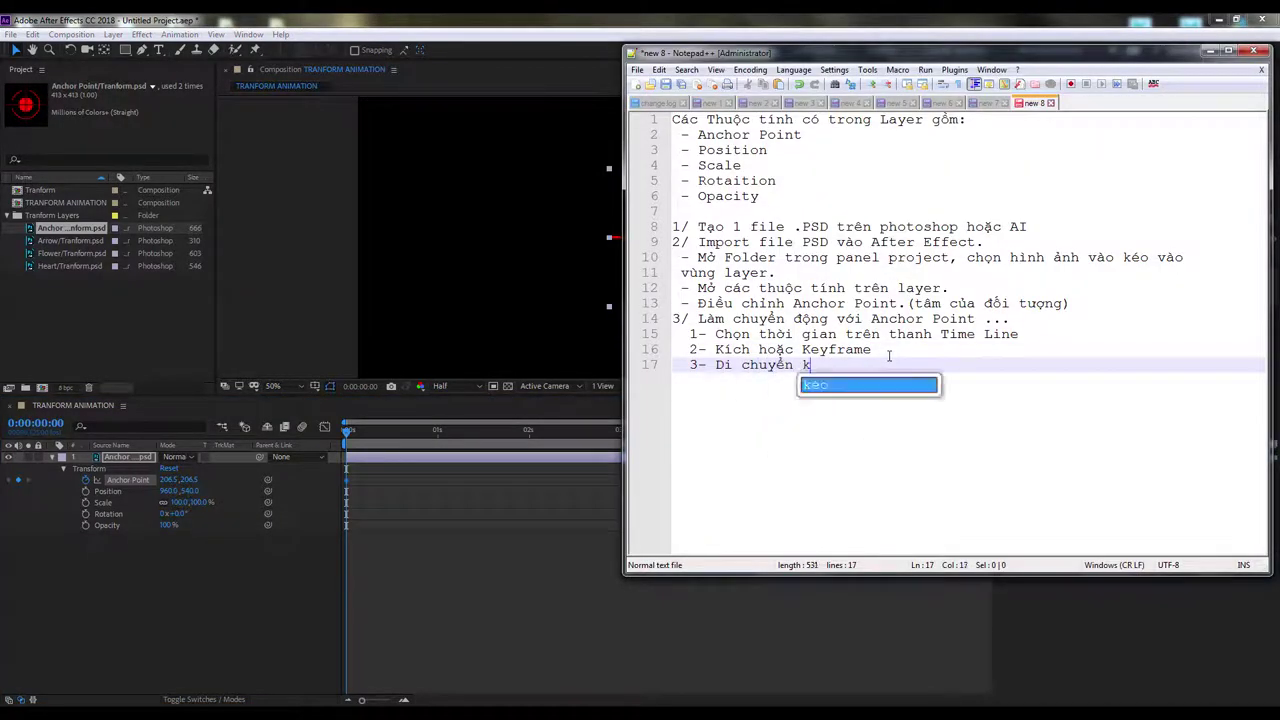
text(hó)
key(BackSpace)
key(BackSpace)
key(BackSpace)
text(đến khoản t)
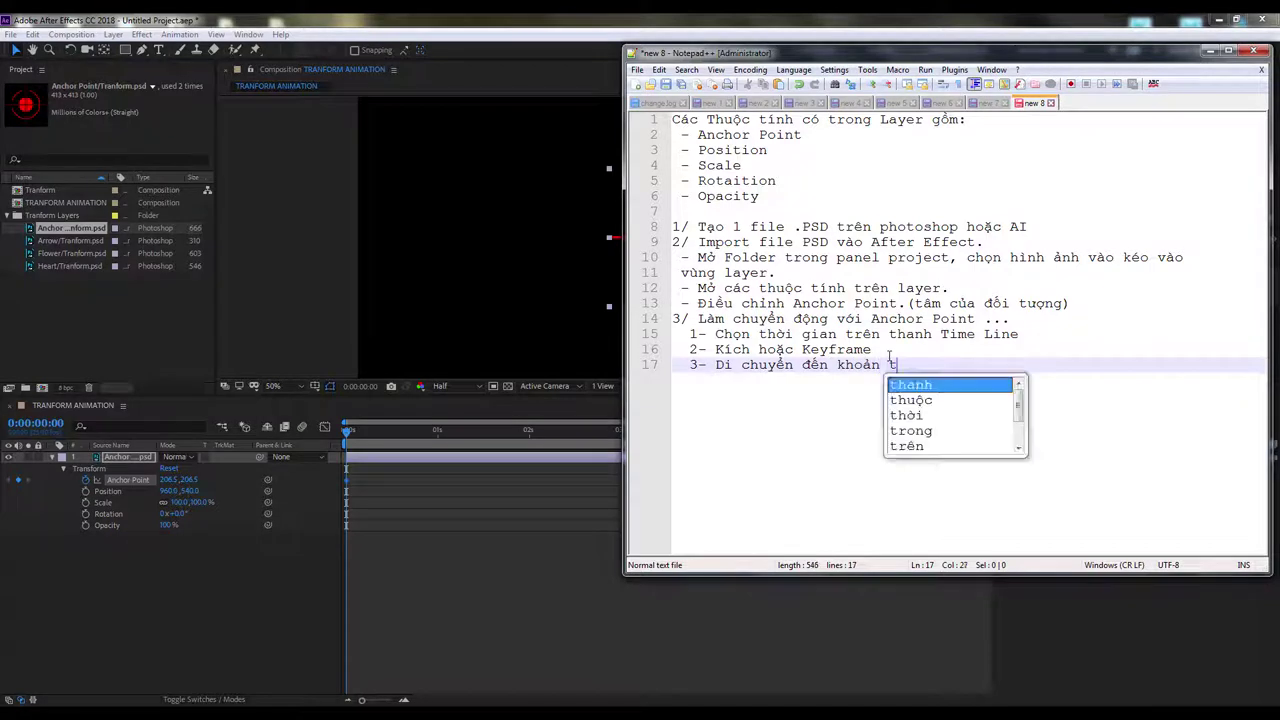
text(ime muốn có chuyển)
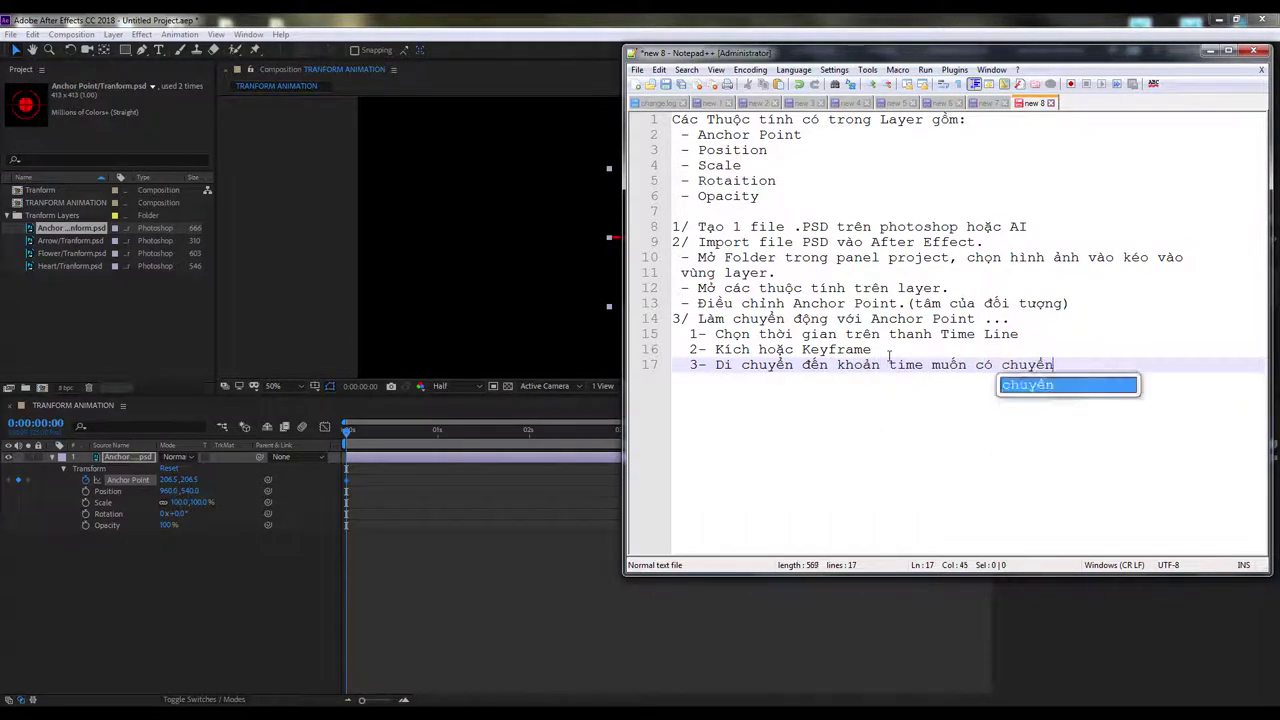
text( động.)
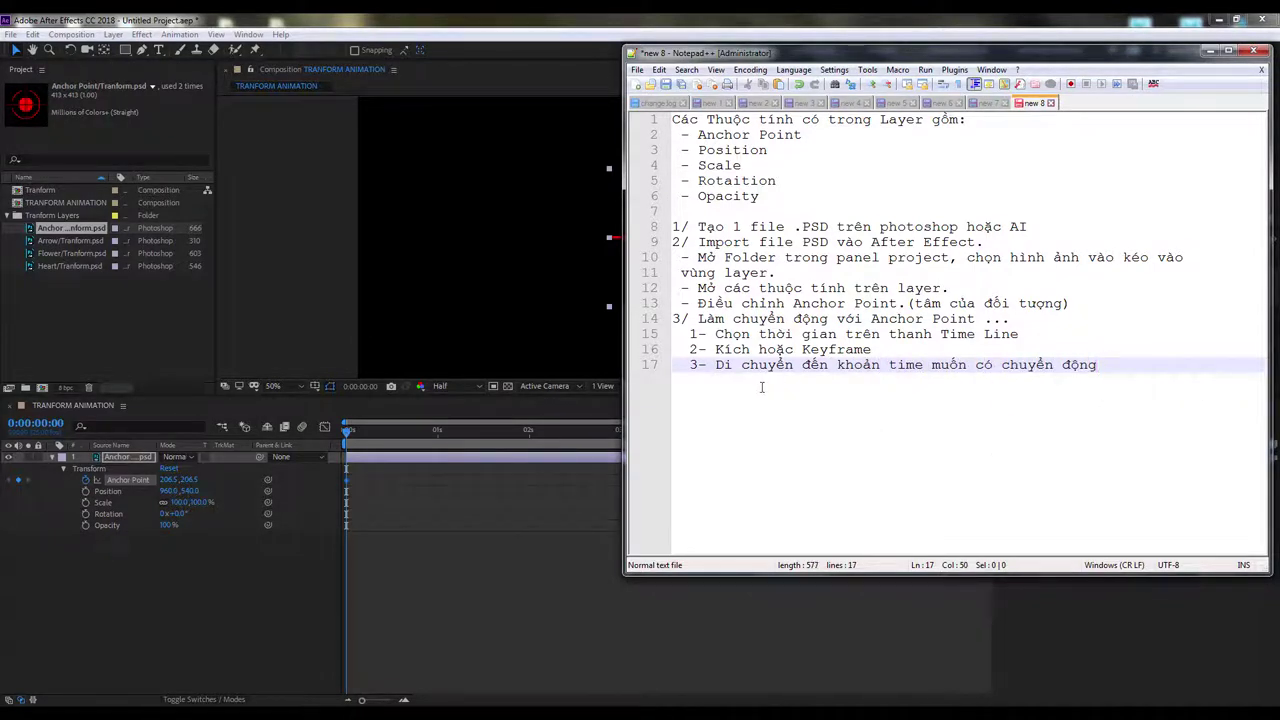
click(347, 441)
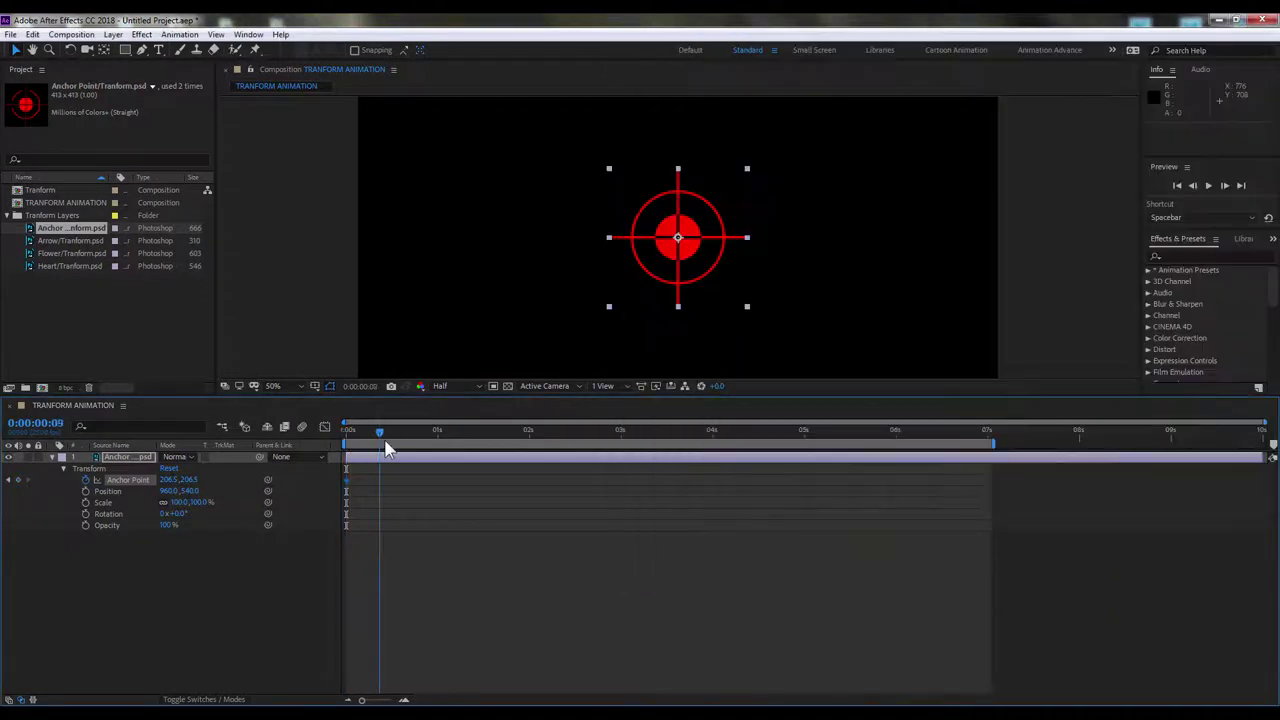
mouse_move(347, 441)
mouse_down()
mouse_move(532, 472)
mouse_move(437, 477)
mouse_up()
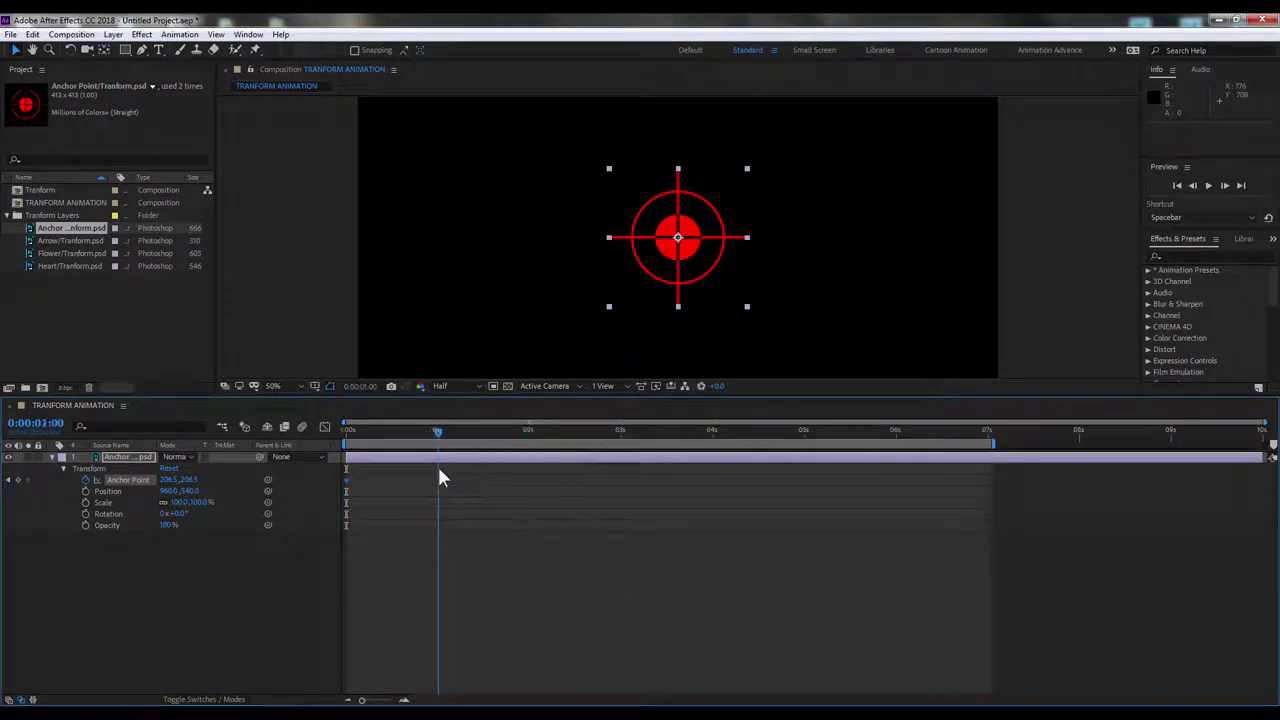
Step: Add sub-step '4- Thay đổi thông số trên Anchor point' to the notes
key(alt+Tab)
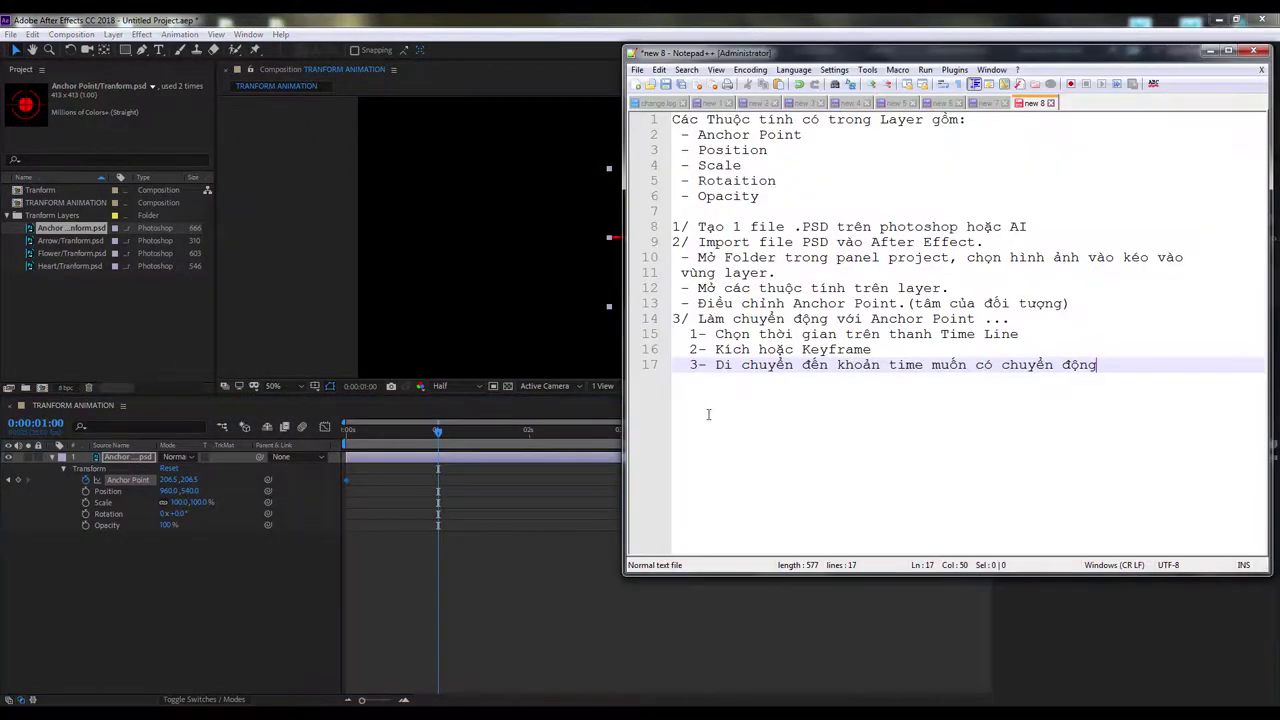
key(Return)
text(4-)
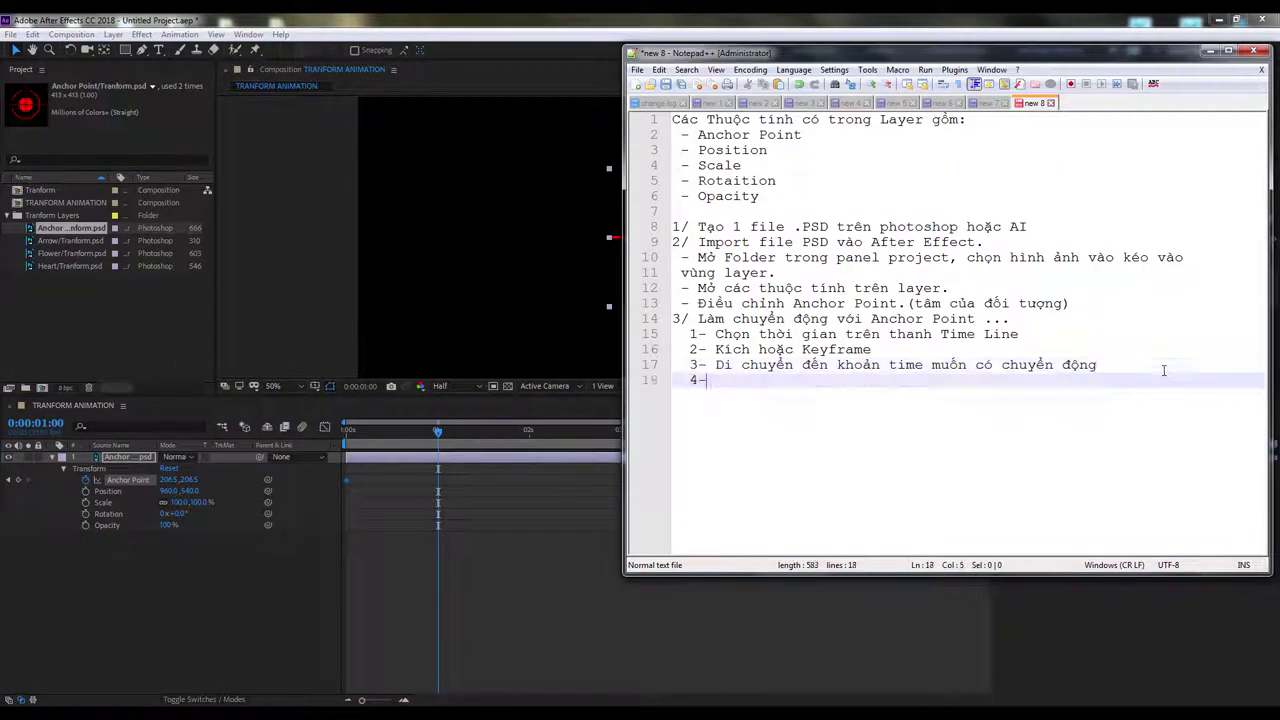
text(Thay đổi thông)
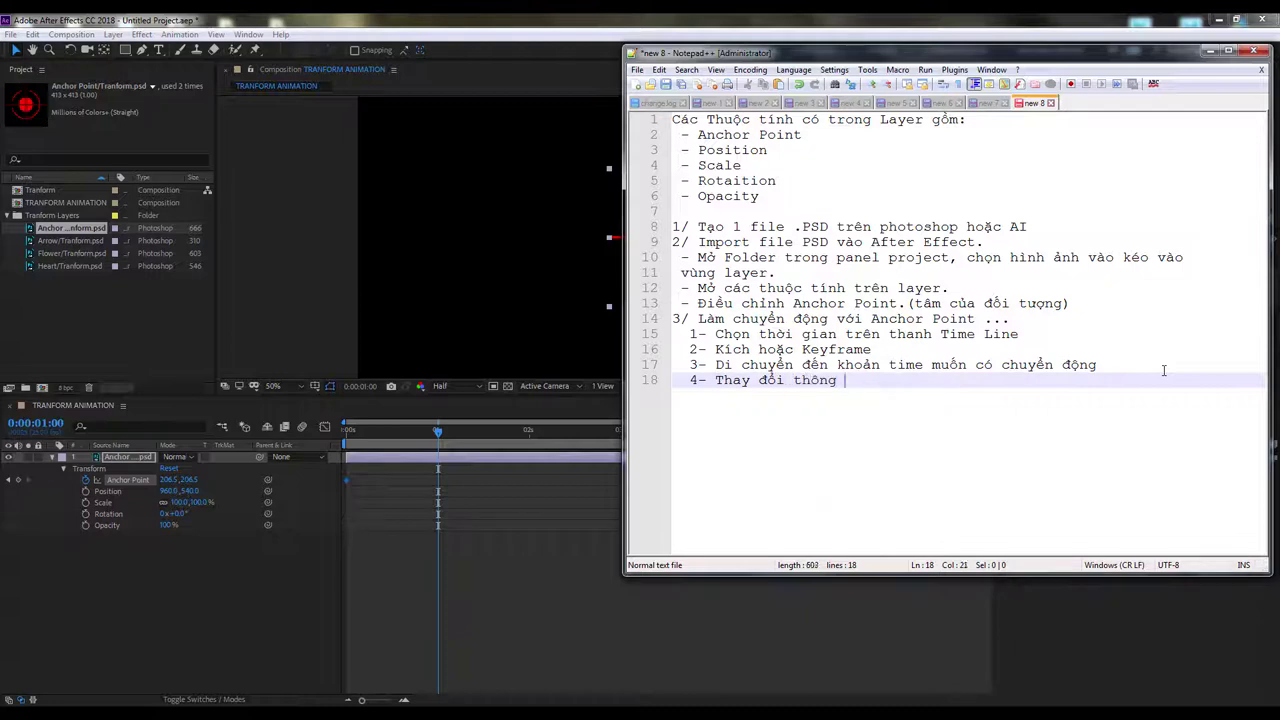
text( số trên Anchor point)
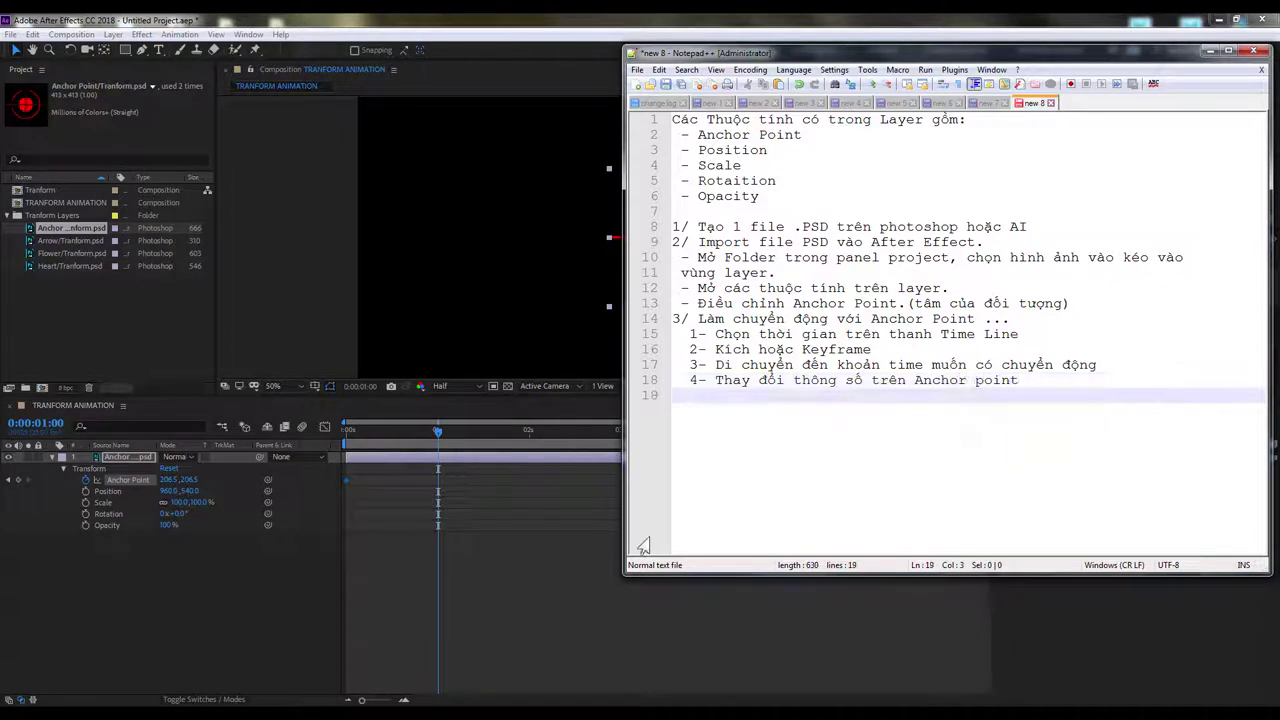
click(440, 440)
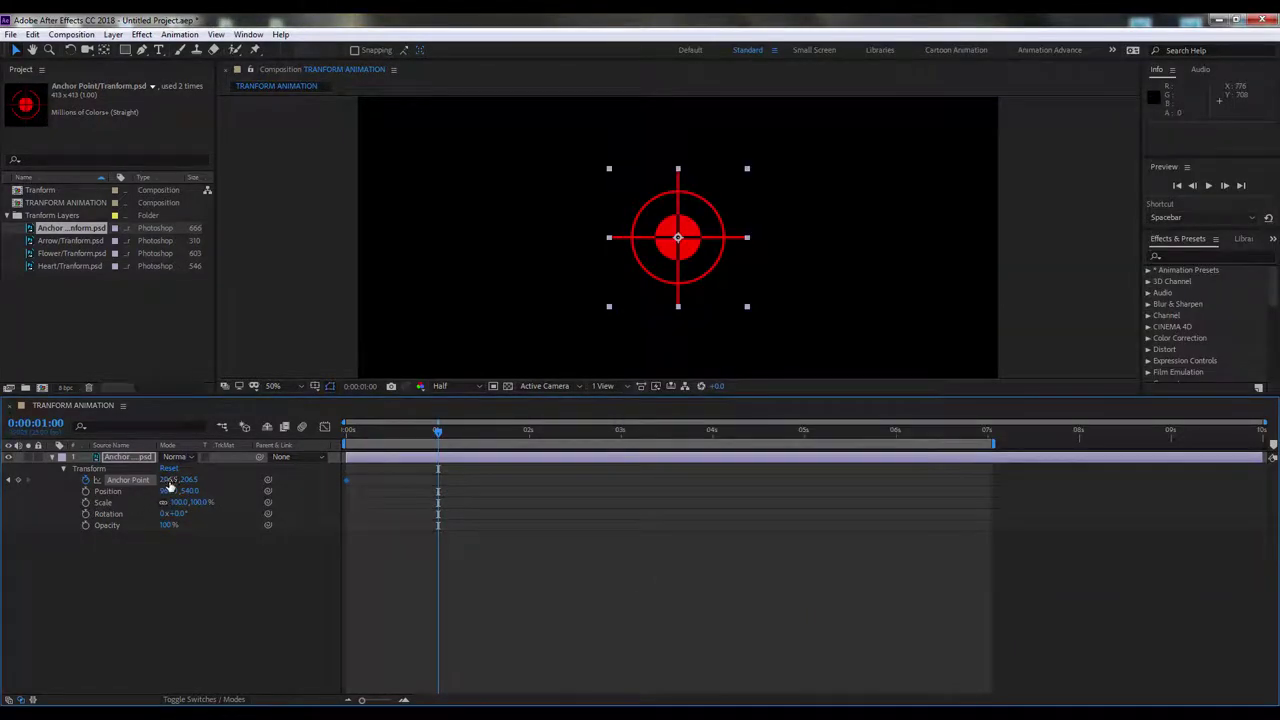
Step: Keyframe Anchor Point at 1 s with the target shifted left and at 2 s shifted right
drag(170, 481, 520, 478)
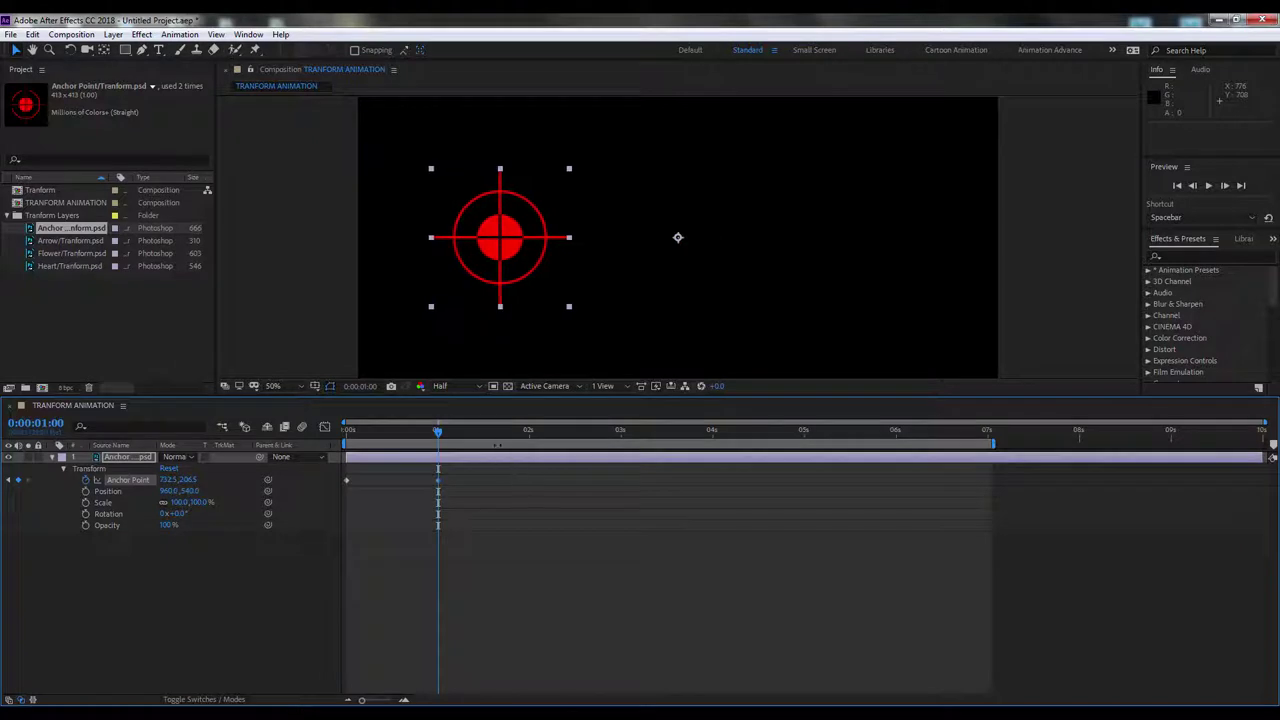
drag(522, 433, 529, 434)
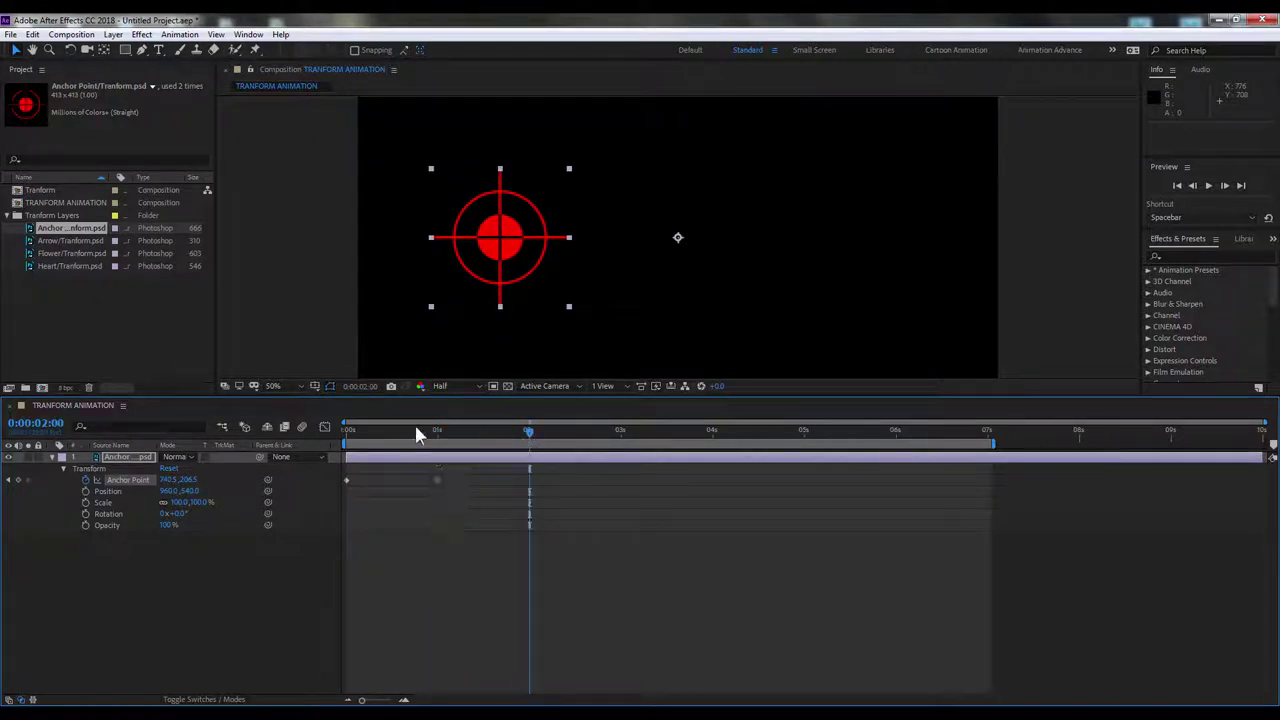
click(168, 481)
drag(168, 481, 59, 496)
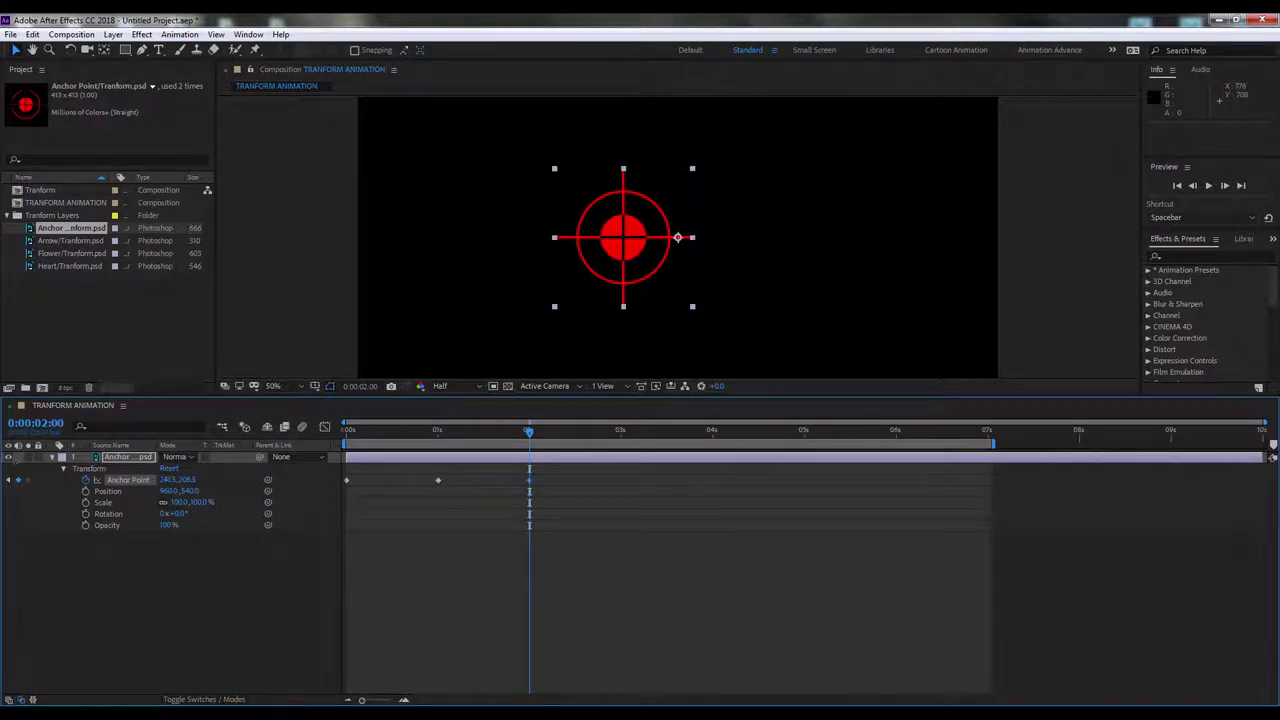
drag(168, 483, 60, 485)
drag(186, 485, 90, 513)
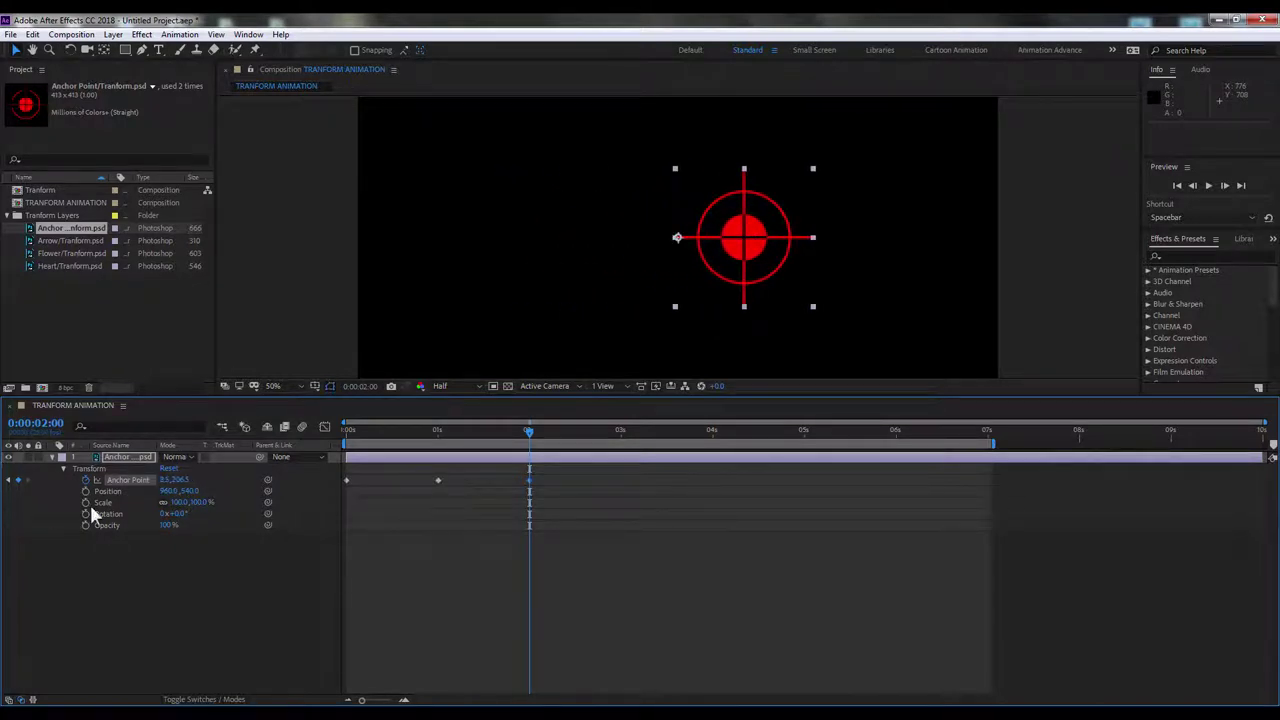
drag(166, 481, 80, 485)
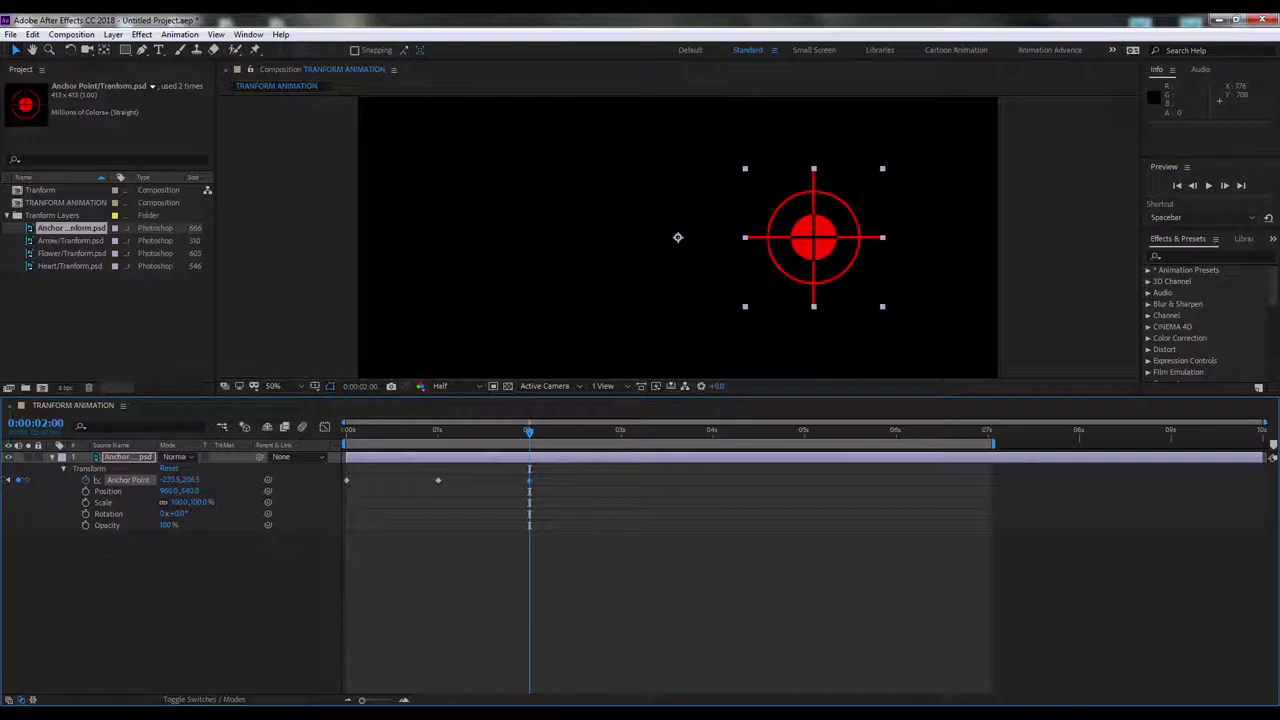
Step: Keyframe Anchor Point at 3 s (back left), 4 s (raised) and 5 s (lowered)
drag(581, 433, 621, 433)
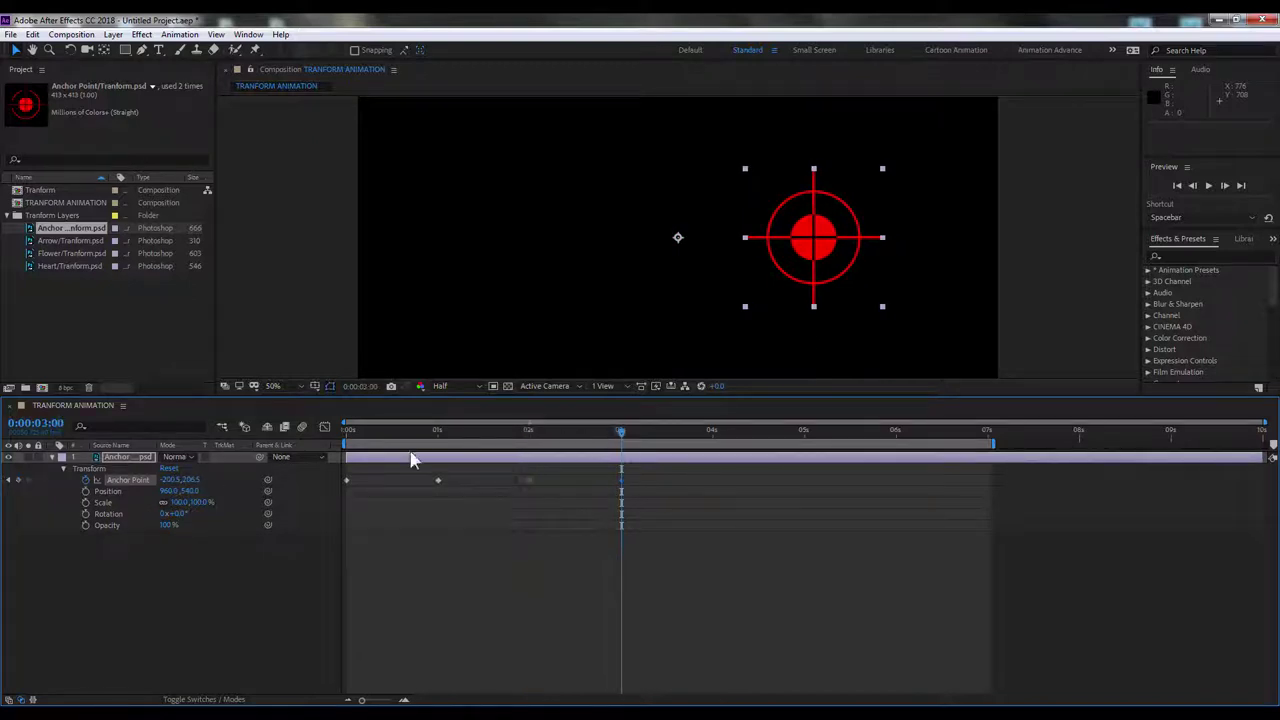
mouse_move(170, 480)
mouse_down()
mouse_move(325, 481)
mouse_move(305, 481)
mouse_up()
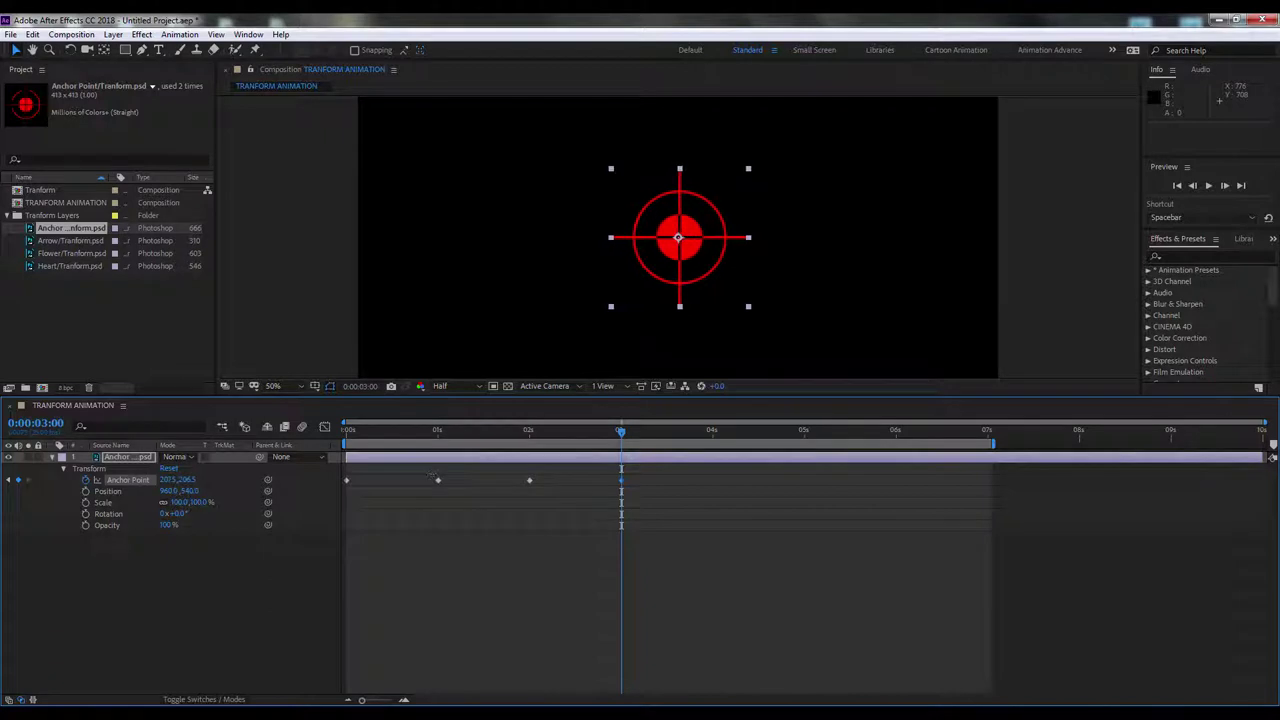
click(712, 433)
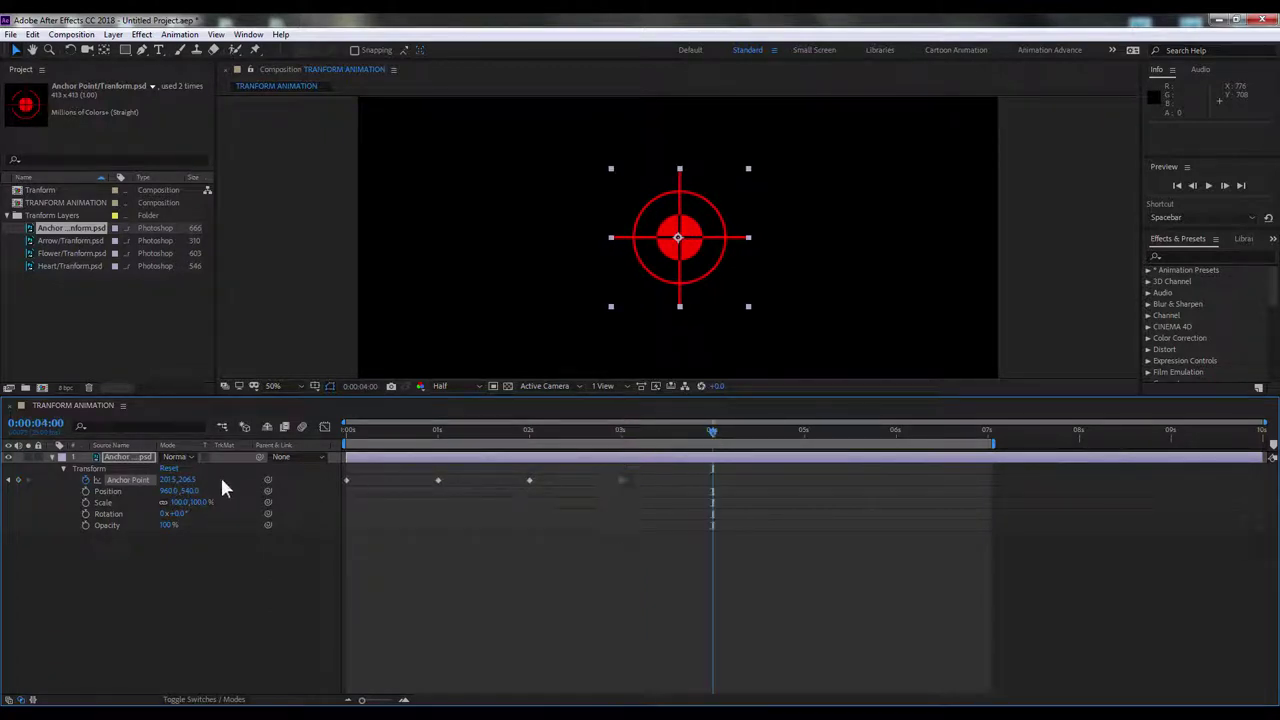
drag(190, 480, 250, 480)
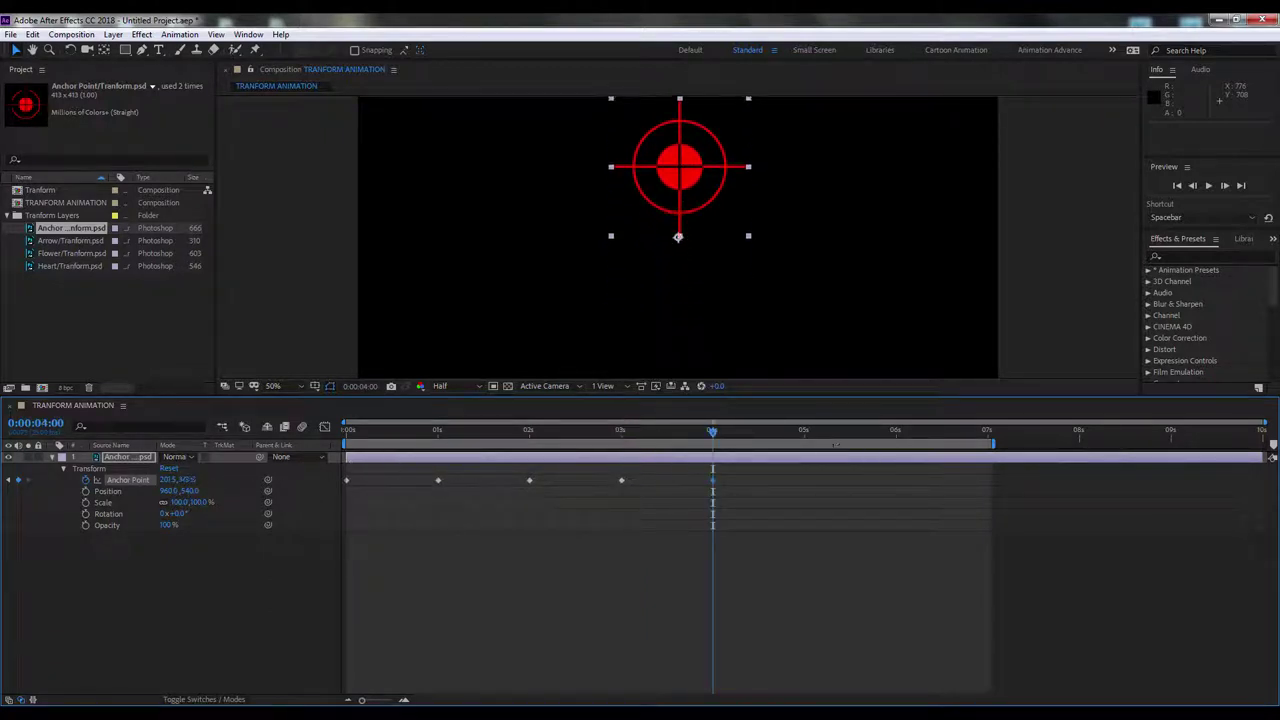
click(806, 445)
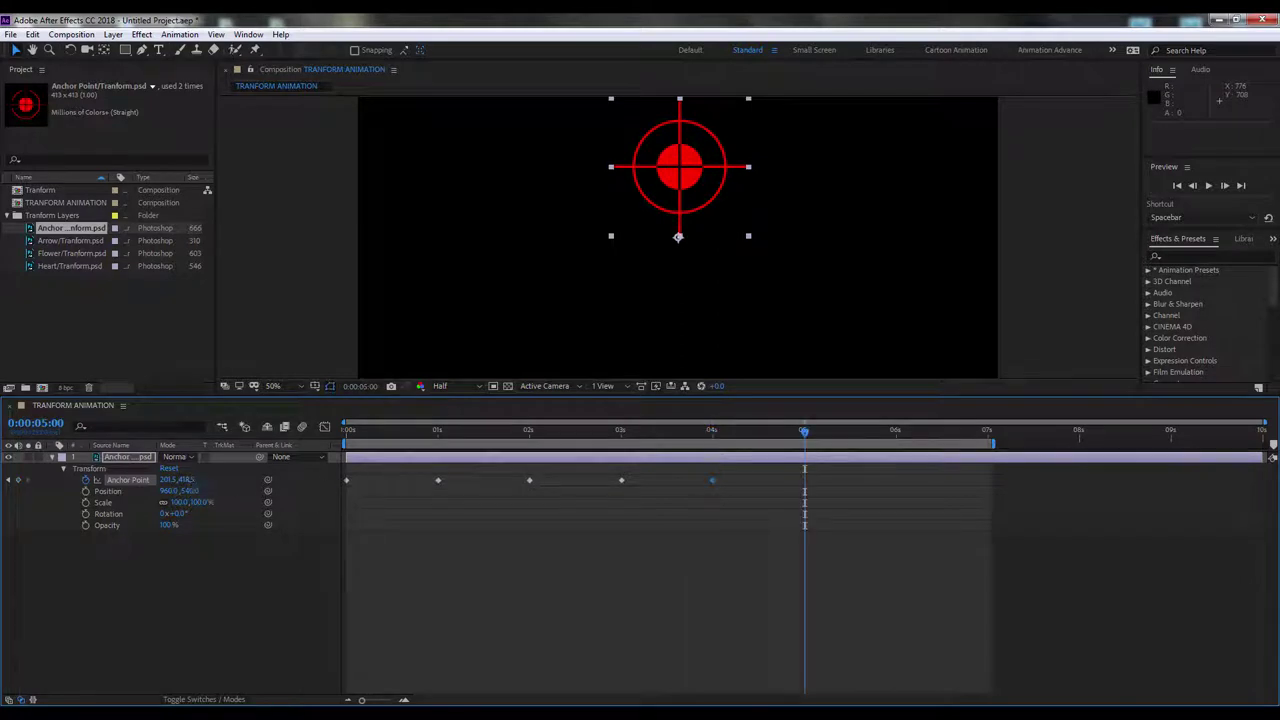
drag(185, 480, 165, 480)
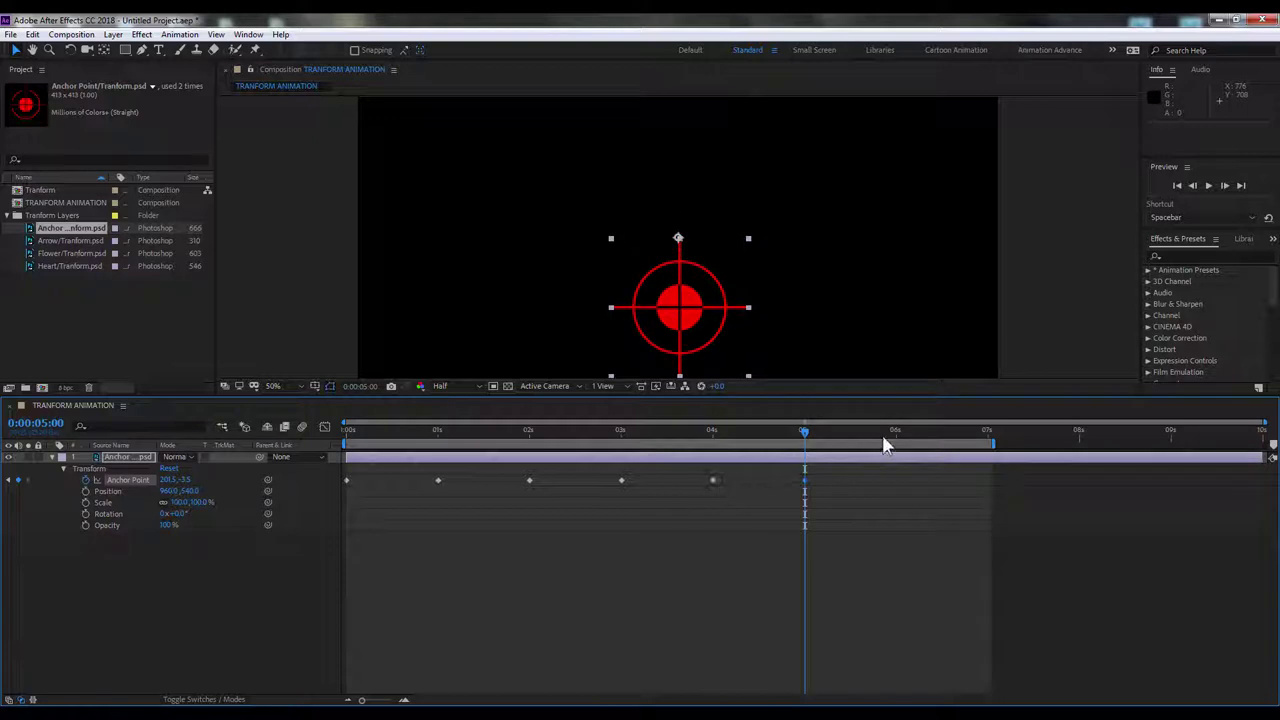
Step: Copy the 0 s Anchor Point keyframe to 6 s and end the work area at 6 seconds
click(894, 436)
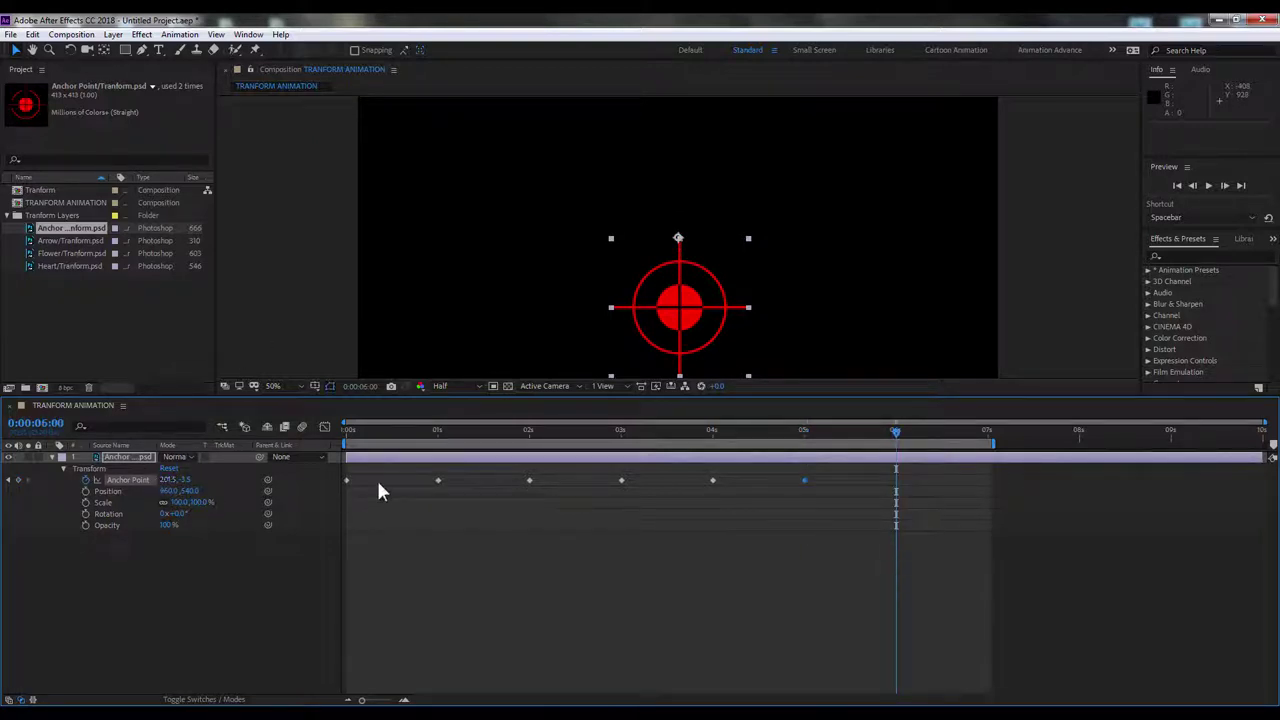
click(347, 481)
key(ctrl+c)
key(ctrl+v)
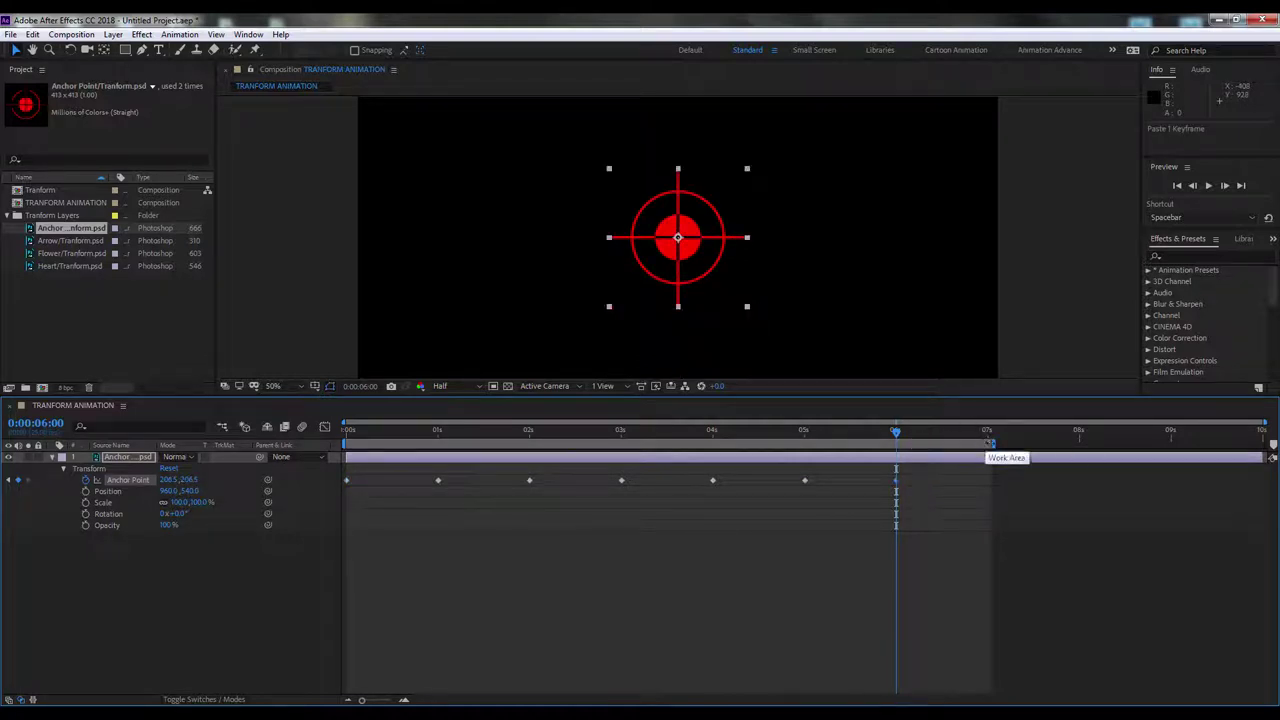
mouse_move(988, 442)
mouse_down()
mouse_move(1188, 443)
mouse_move(1258, 465)
mouse_move(897, 441)
mouse_up()
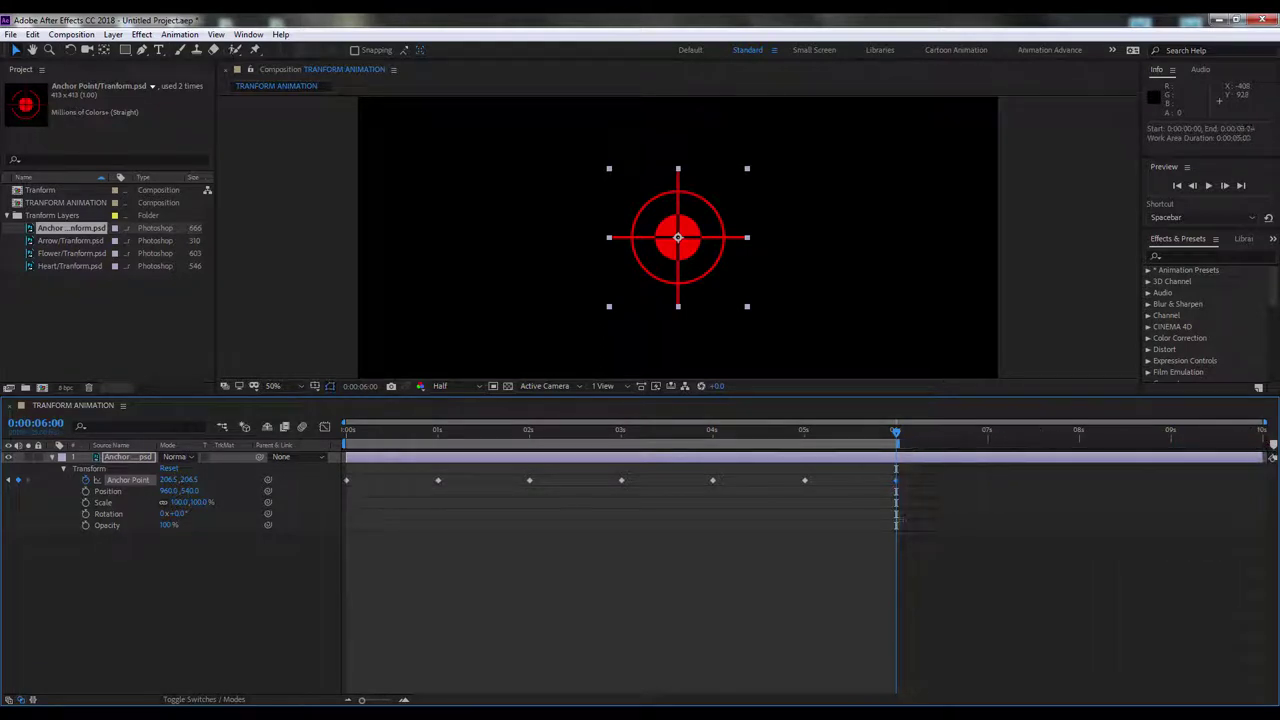
key(space)
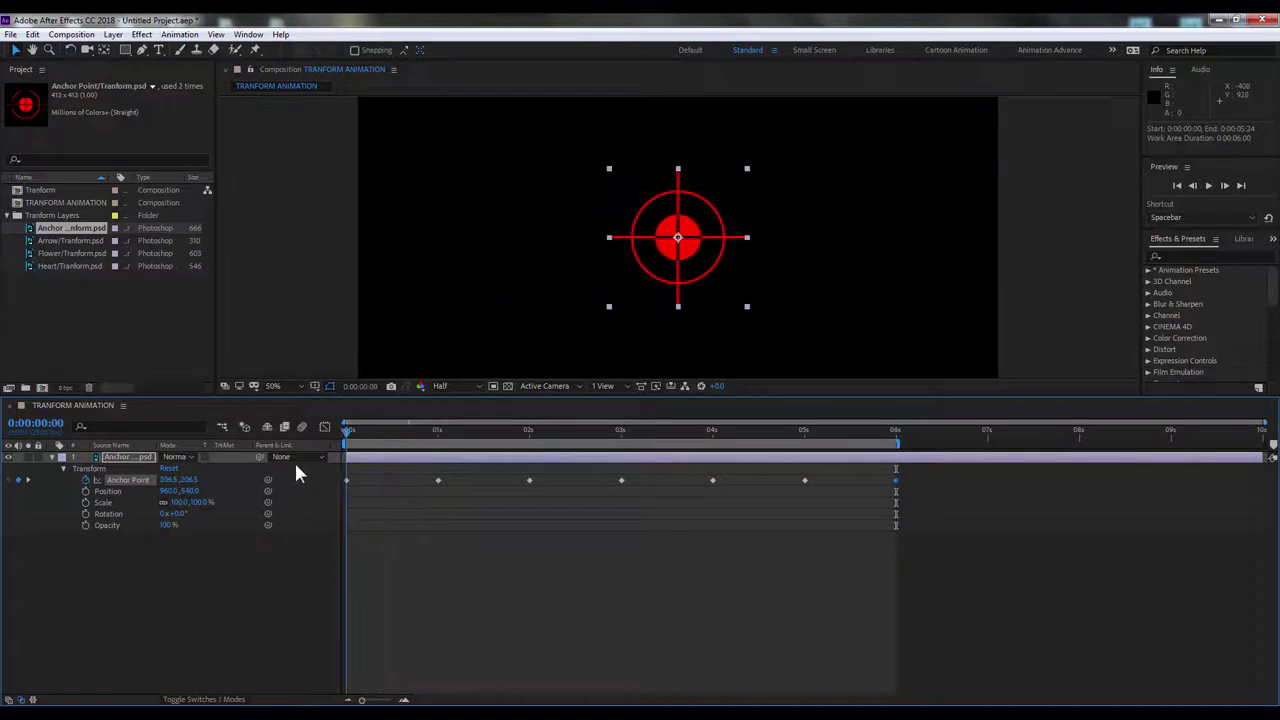
click(410, 574)
Step: Add the '5- Review' line to the notes
key(alt+Tab)
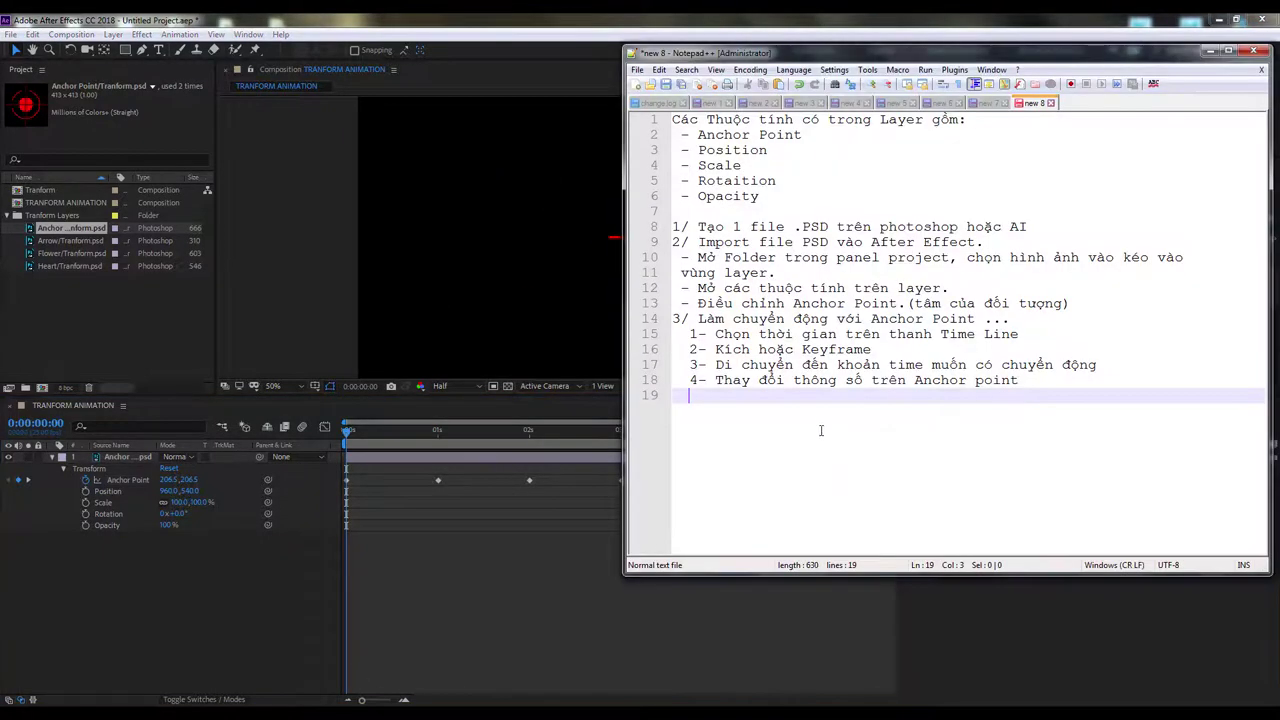
text(5- Review)
key(Return)
text(4/)
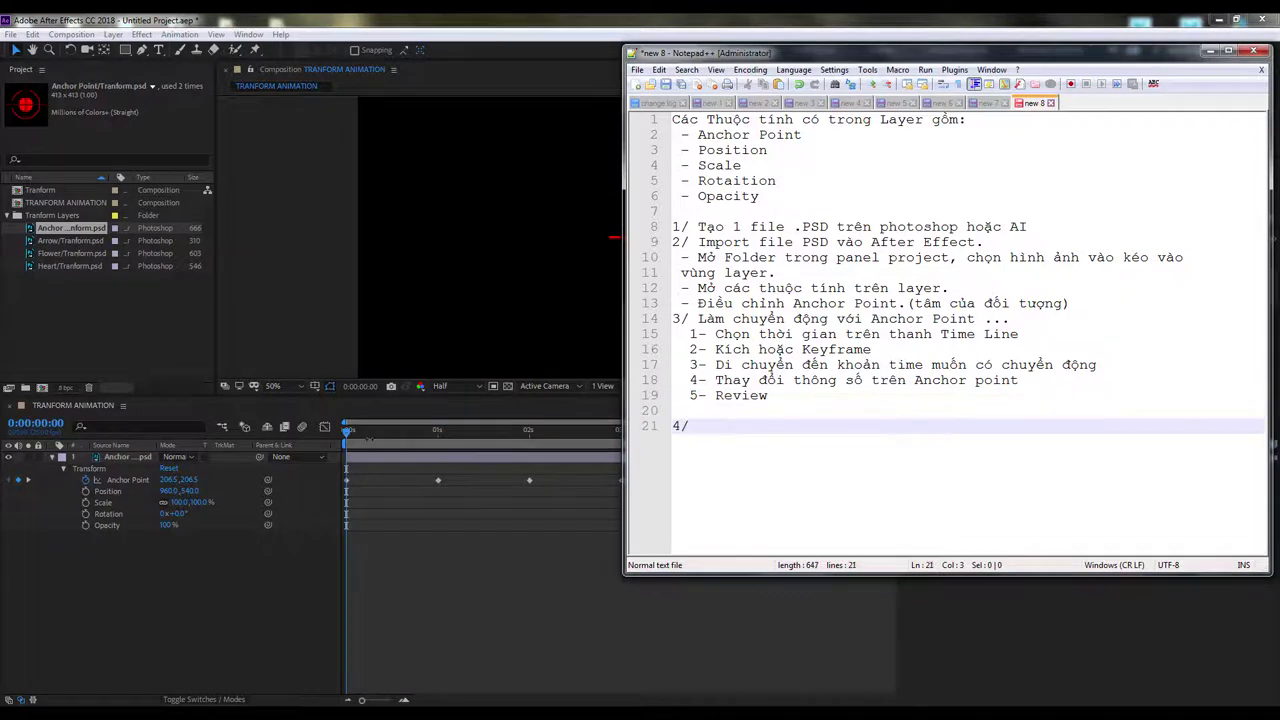
key(alt+Tab)
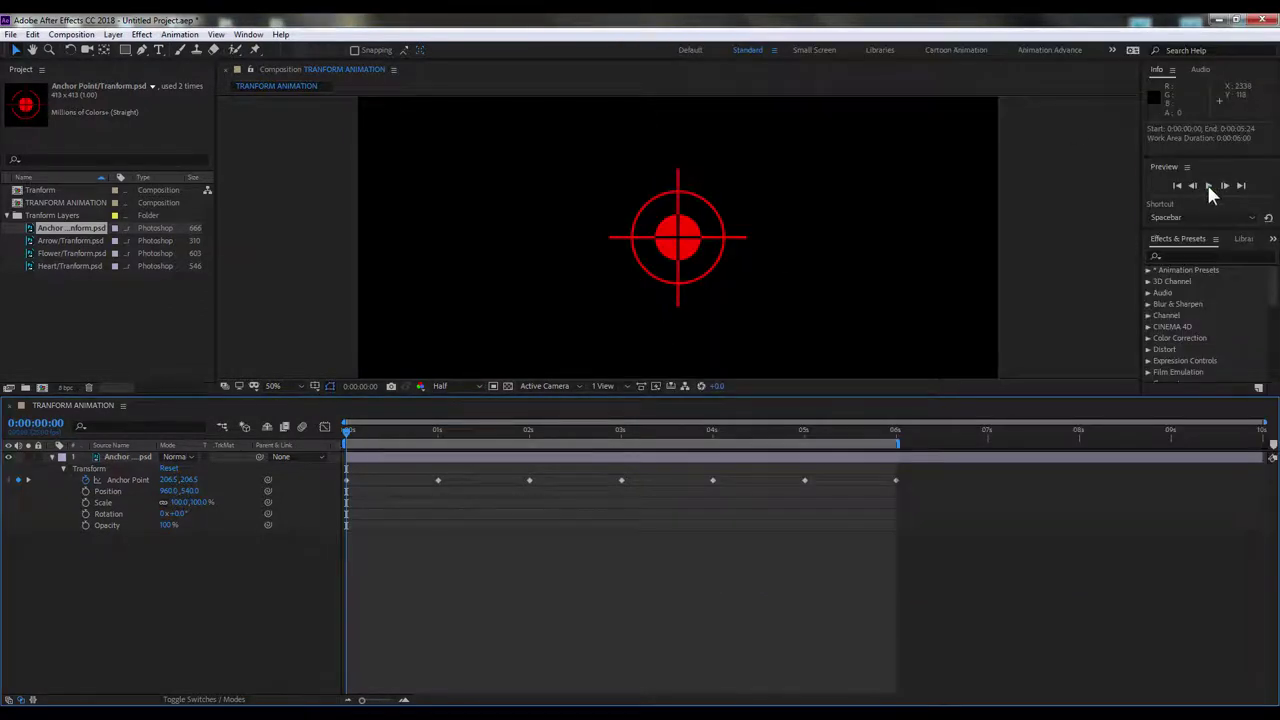
click(1208, 187)
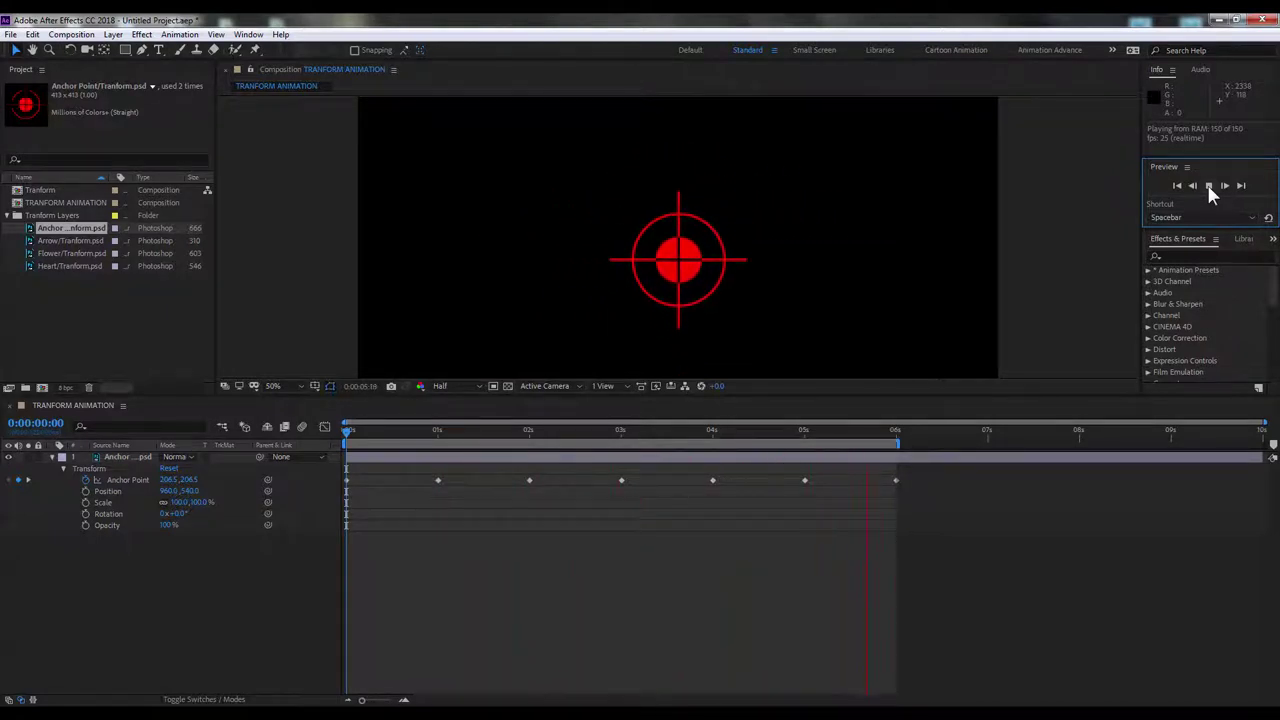
click(1208, 186)
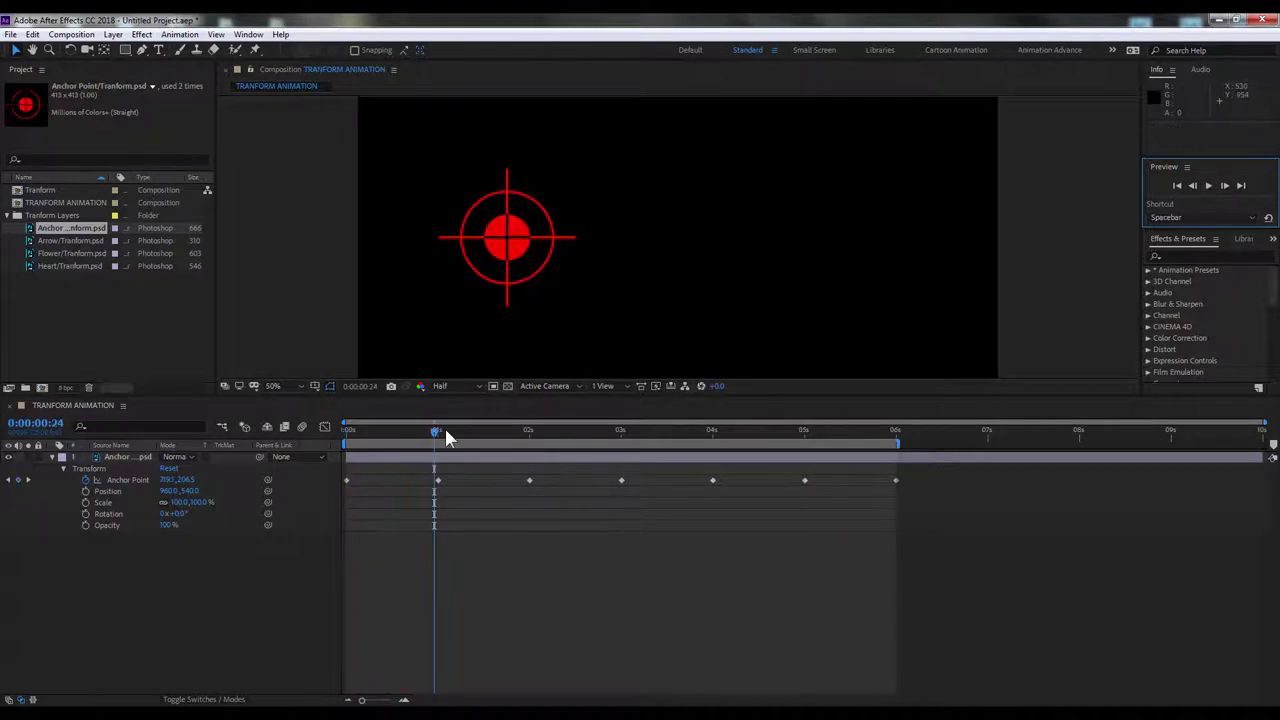
drag(447, 437, 330, 437)
Step: Add step '6- Nhanh hoặc chậm của chuyển động' followed by a line starting 'phụ thuộc vào'
key(alt+Tab)
click(842, 398)
key(Return)
text(6)
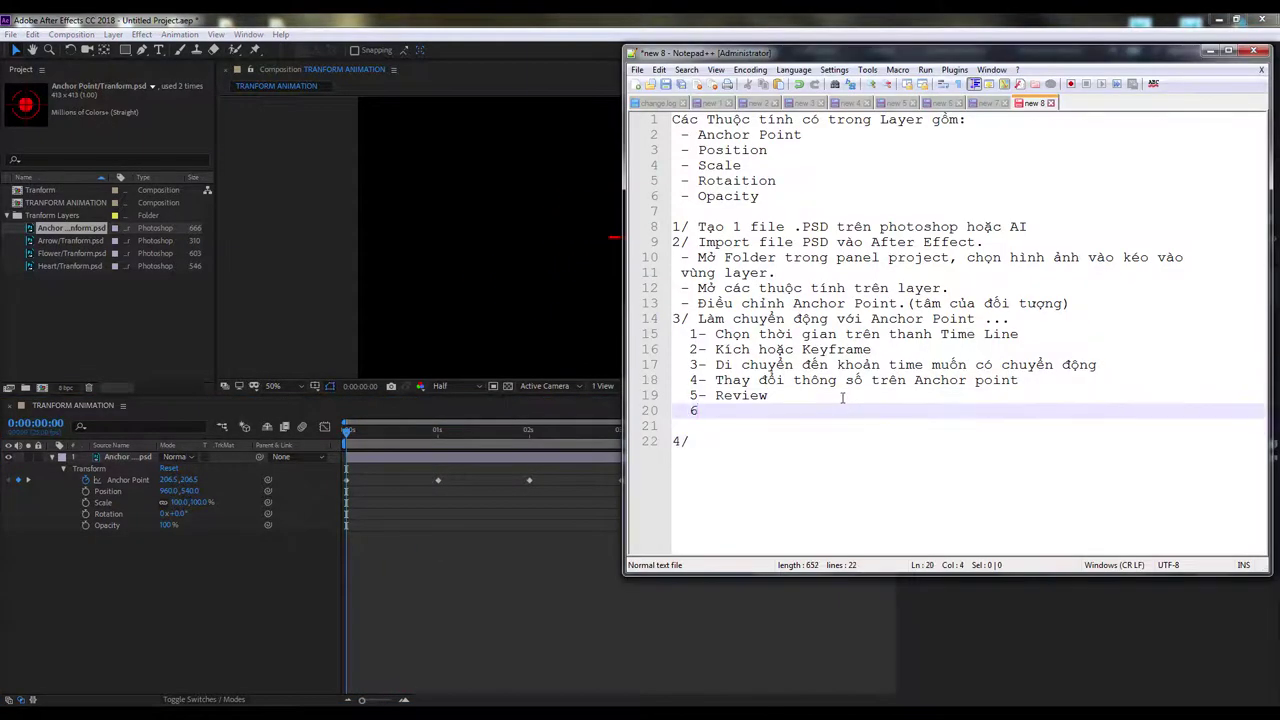
text(- Nhanh hoặc chậm)
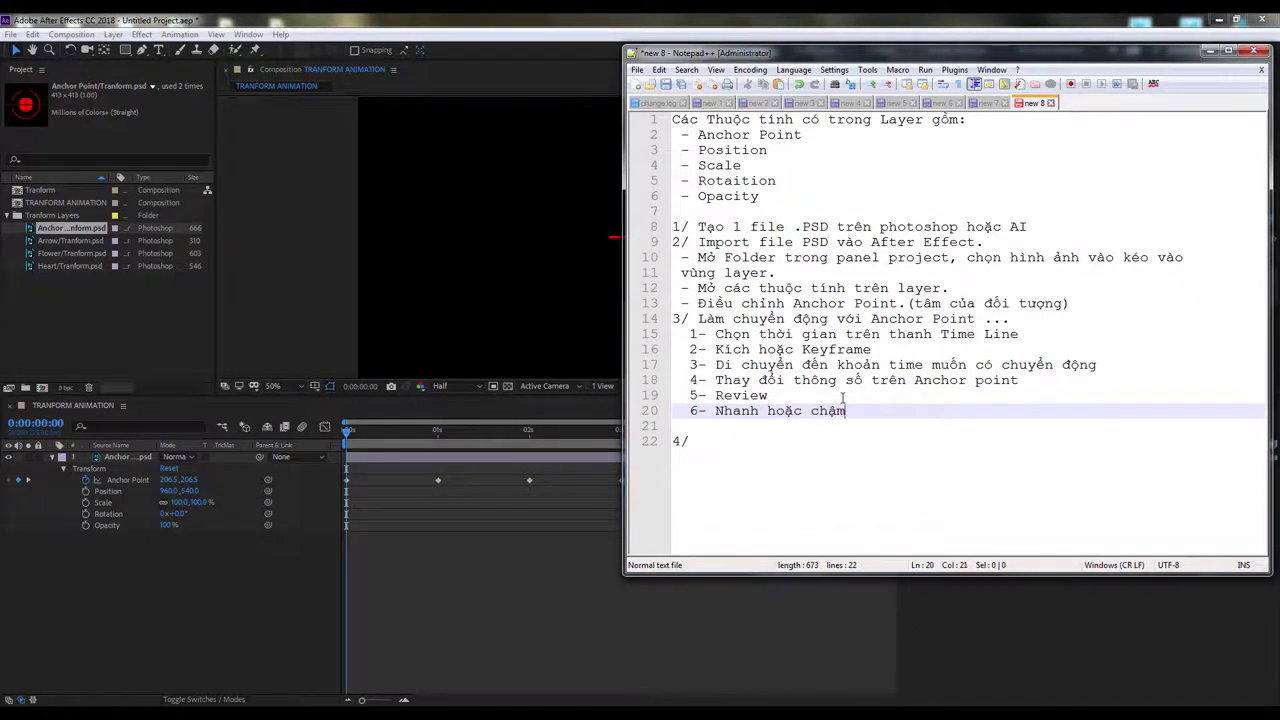
text( của chuye)
key(Return)
text(phụ)
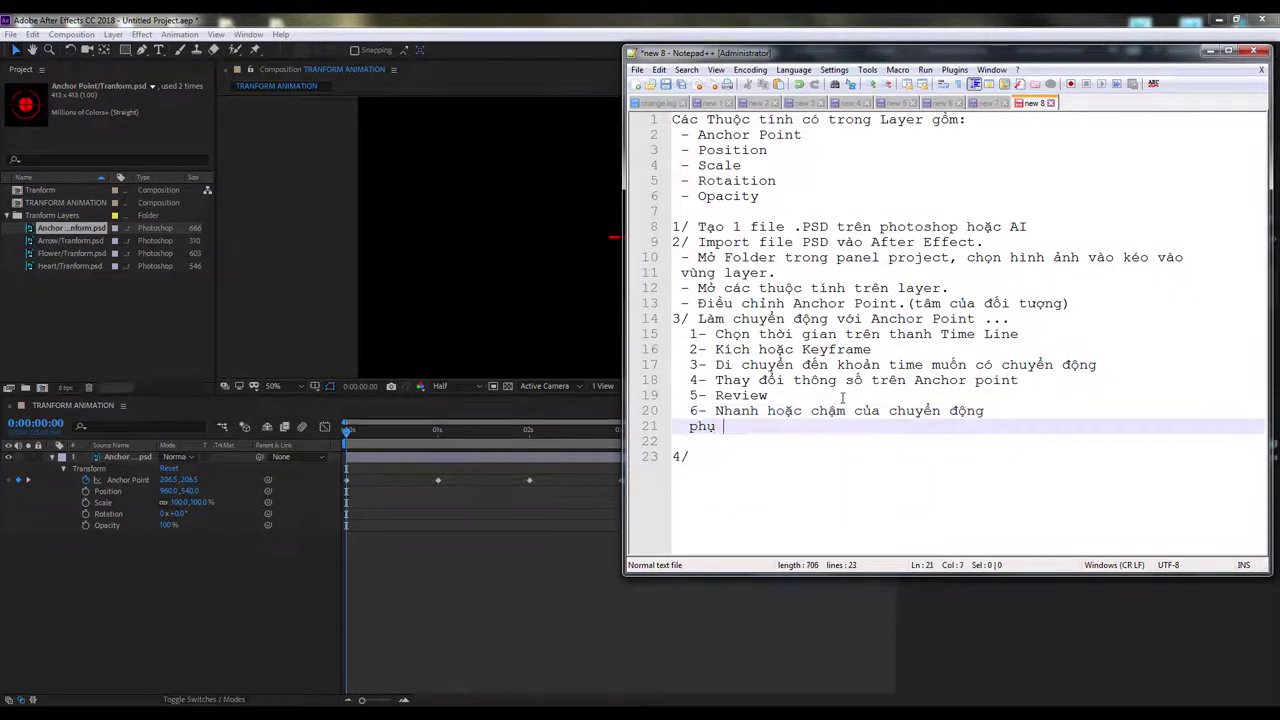
text( thuộc vào)
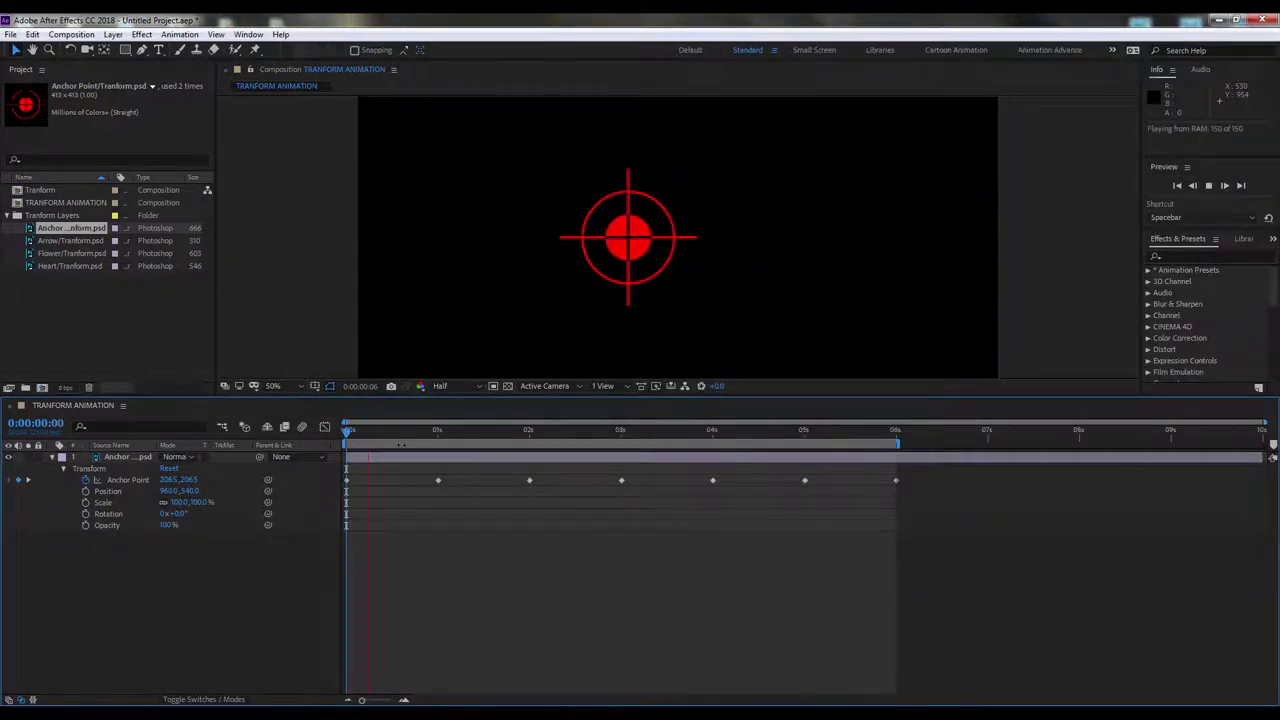
Step: Nudge the target's 1-second Anchor Point keyframe slightly earlier and preview the animation
click(437, 433)
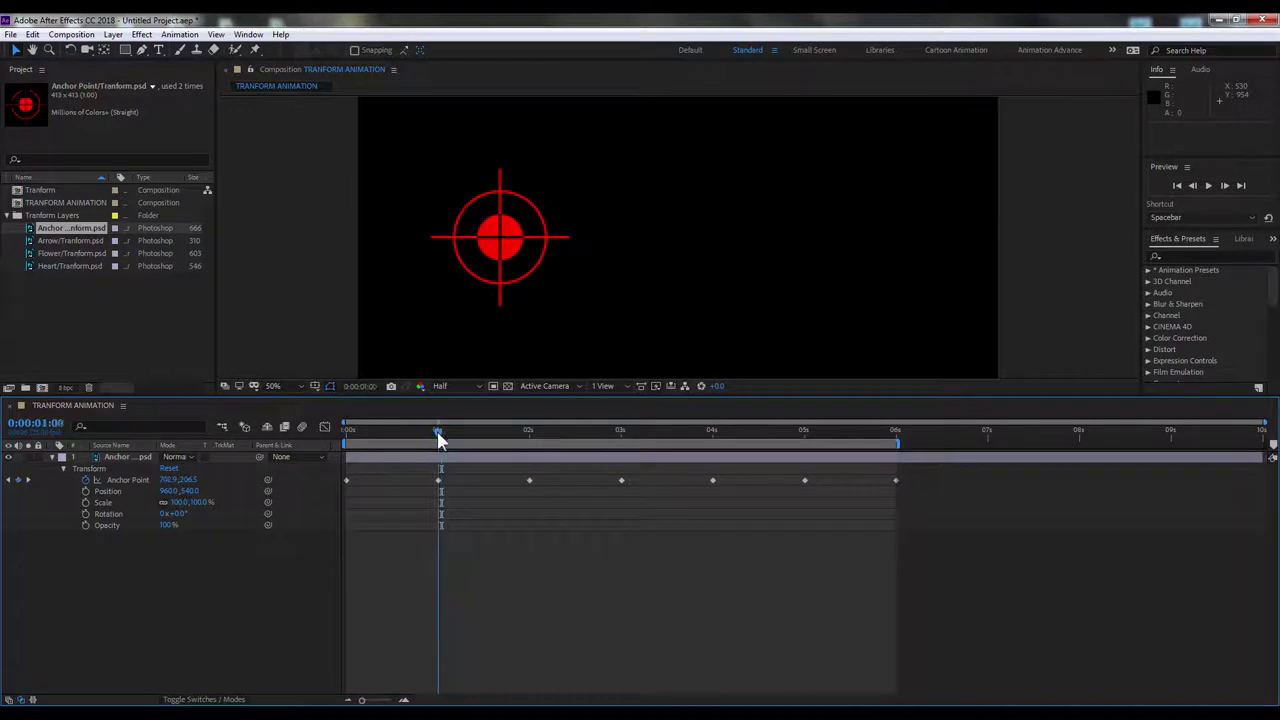
click(436, 478)
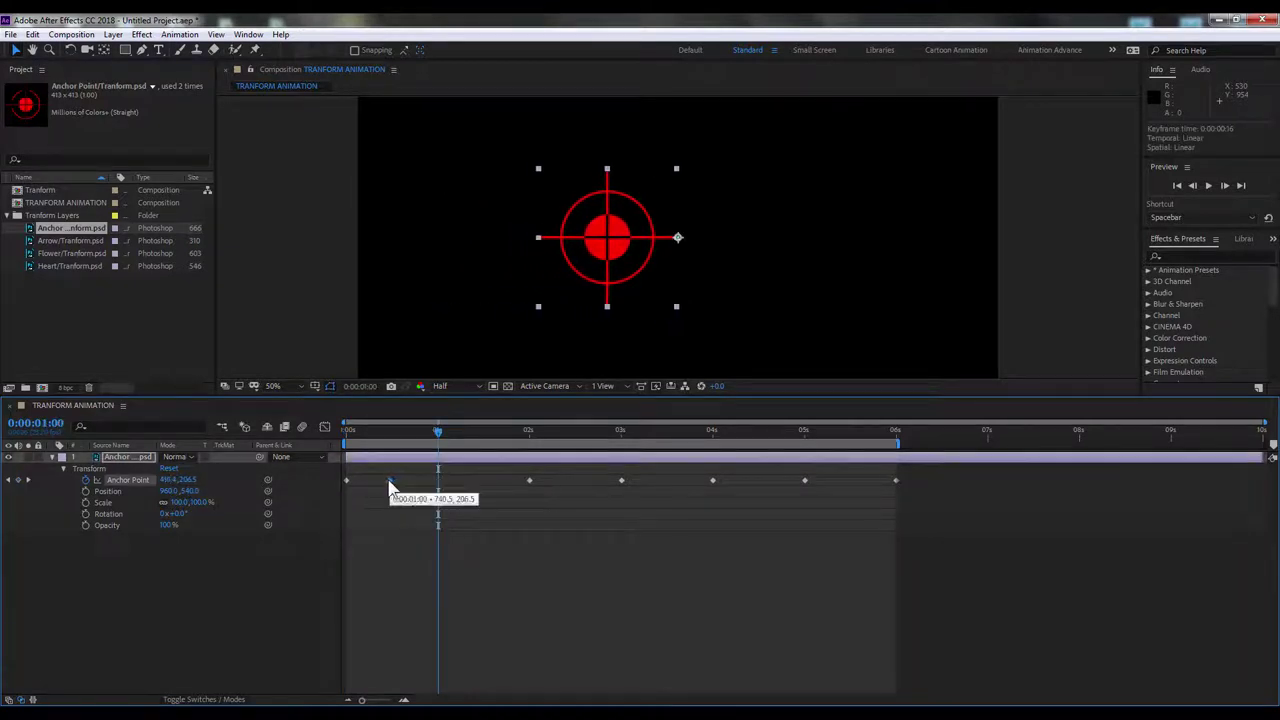
drag(404, 482, 388, 482)
click(366, 434)
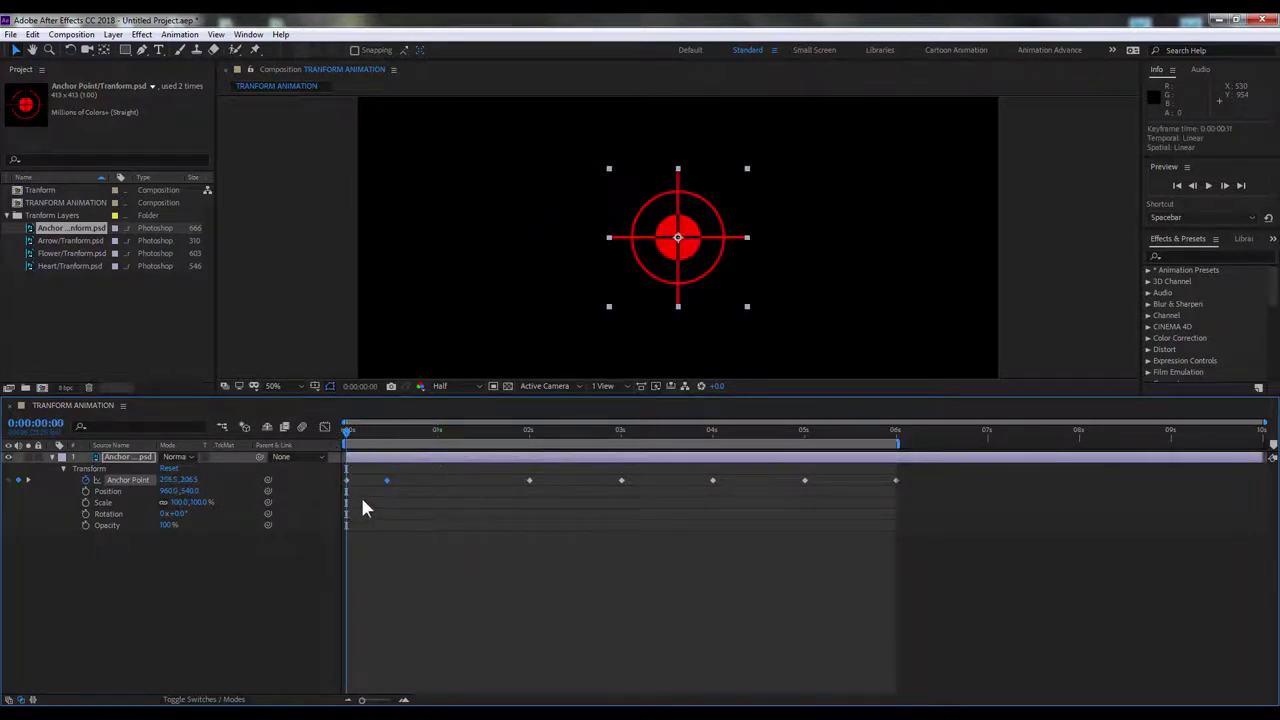
click(381, 545)
key(space)
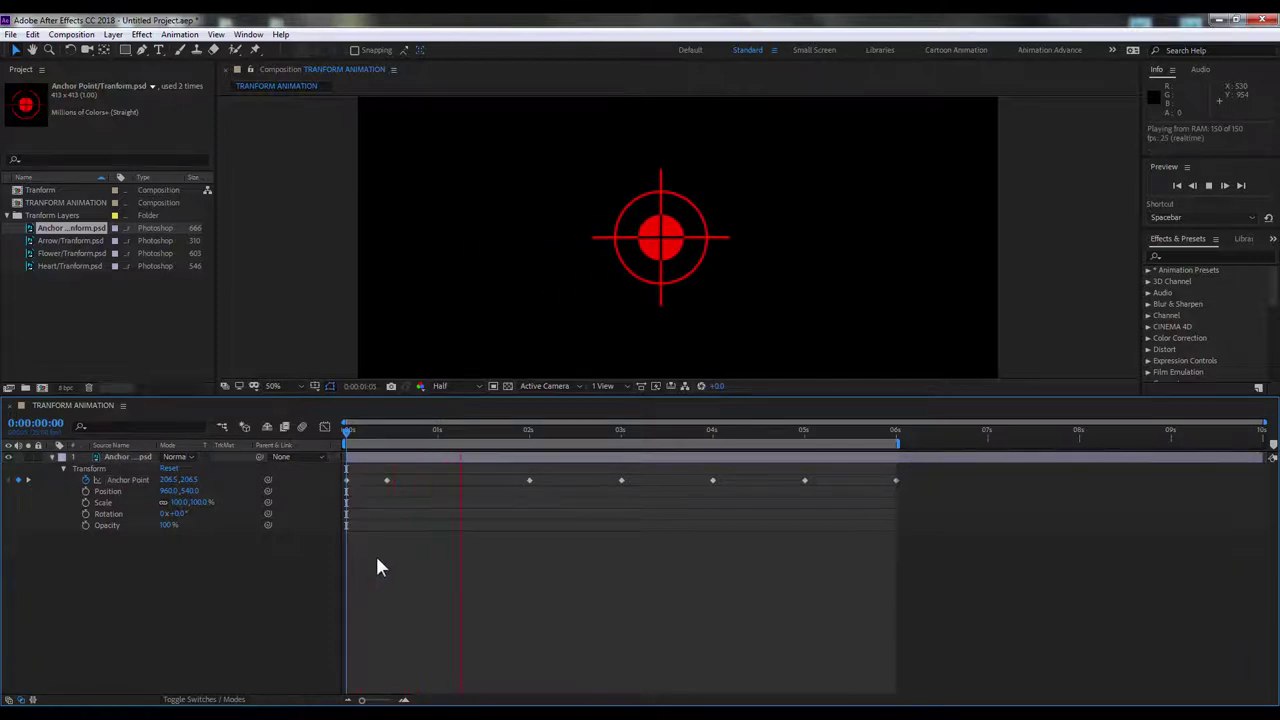
drag(520, 432, 438, 440)
Step: Move the 2-second Anchor Point keyframe to 1 second and preview the result
click(528, 481)
drag(526, 482, 440, 488)
drag(403, 441, 286, 433)
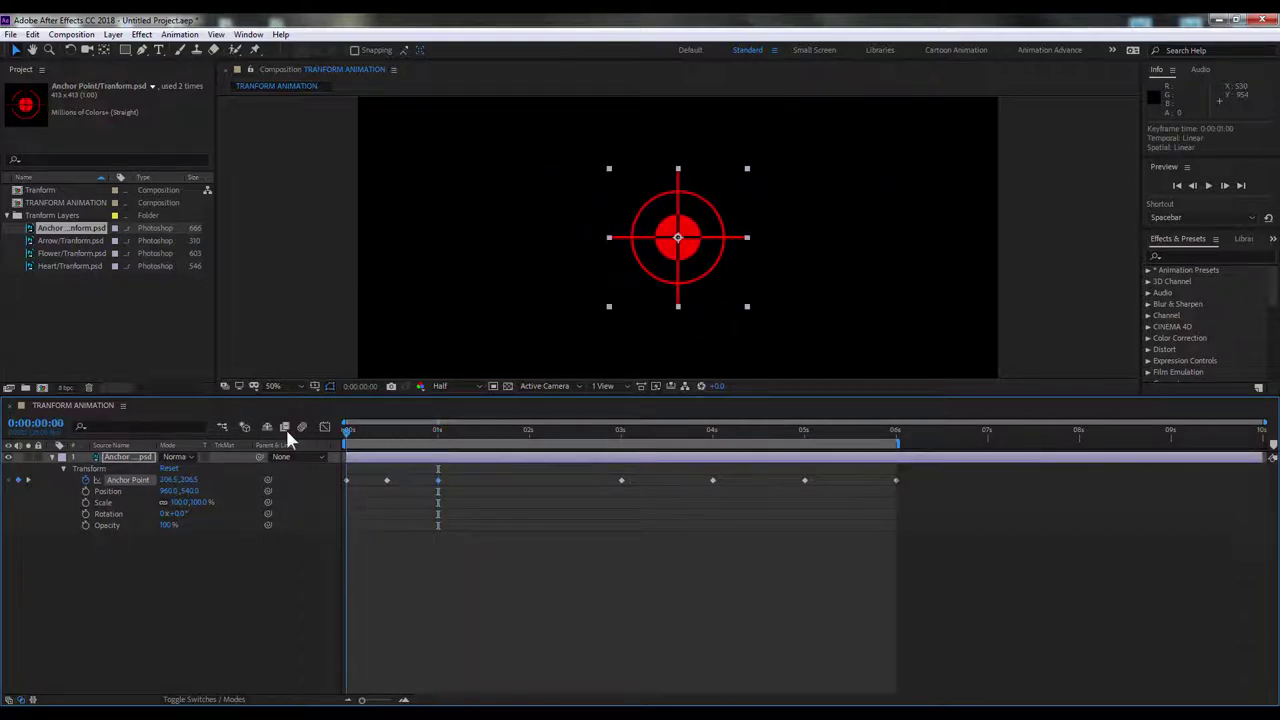
click(388, 557)
key(space)
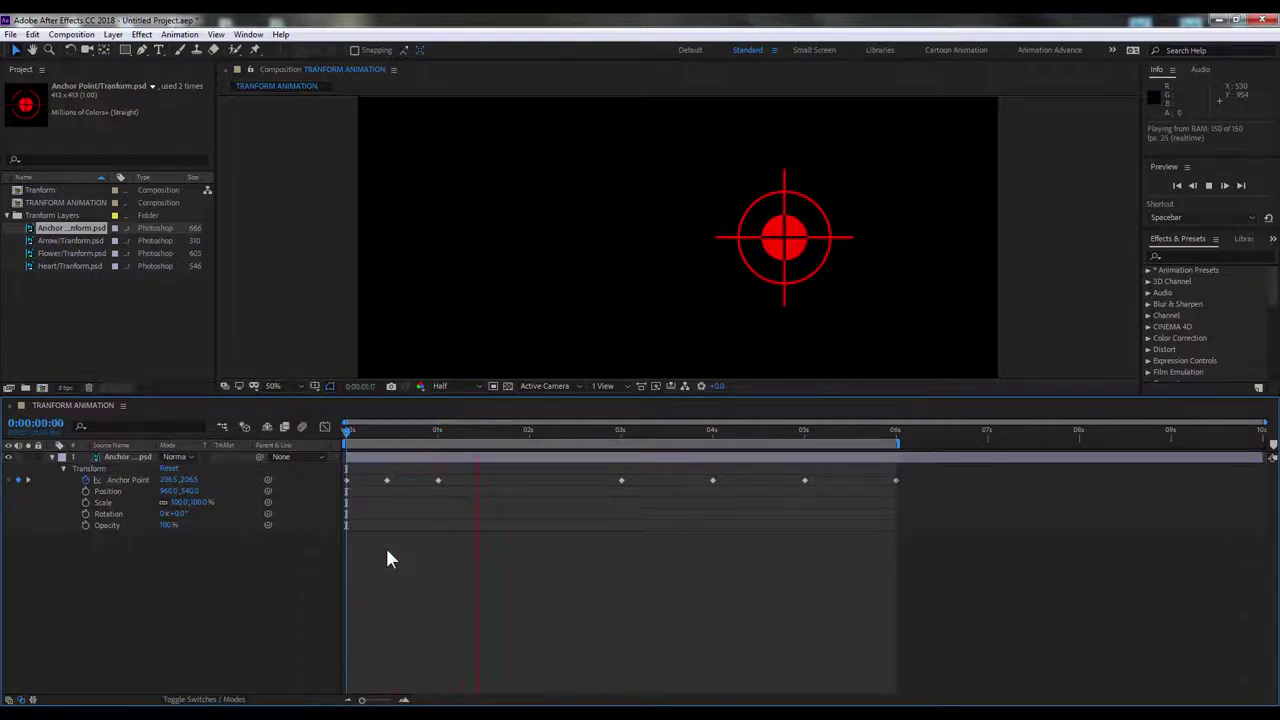
drag(602, 431, 529, 434)
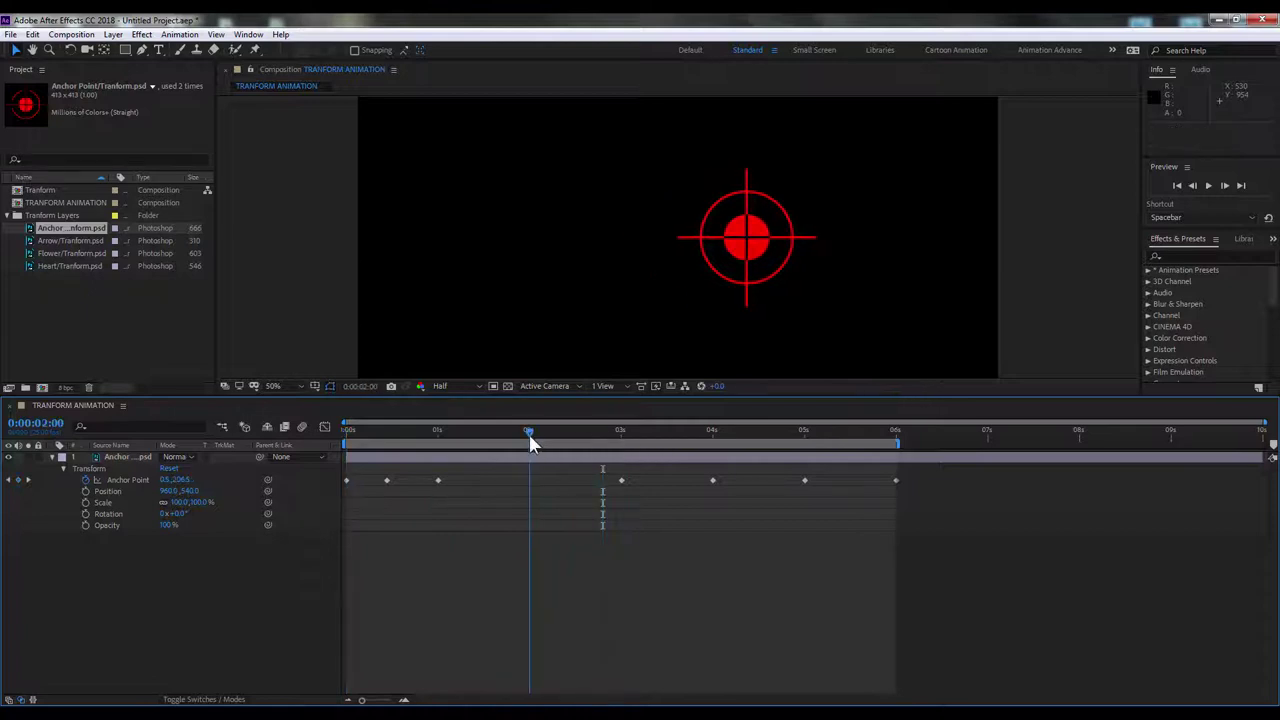
Step: Move that Anchor Point keyframe back from 1 second to 2 seconds and preview
click(450, 490)
drag(437, 481, 529, 481)
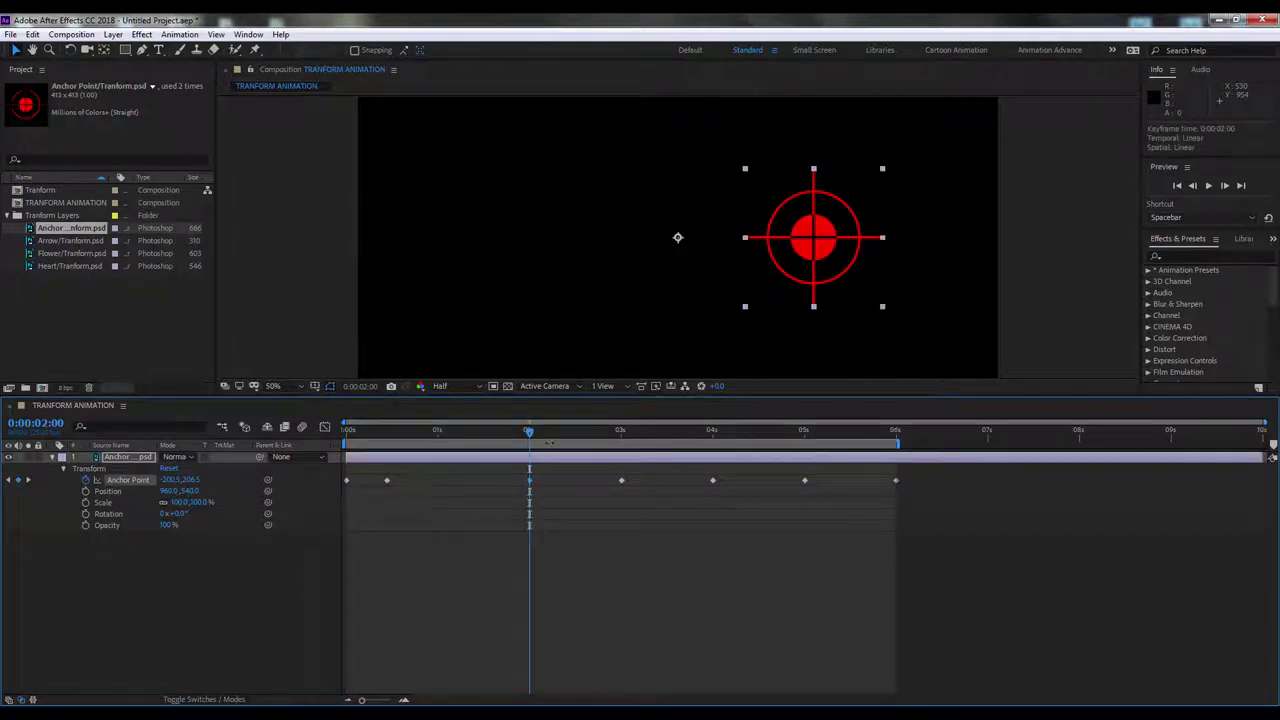
key(space)
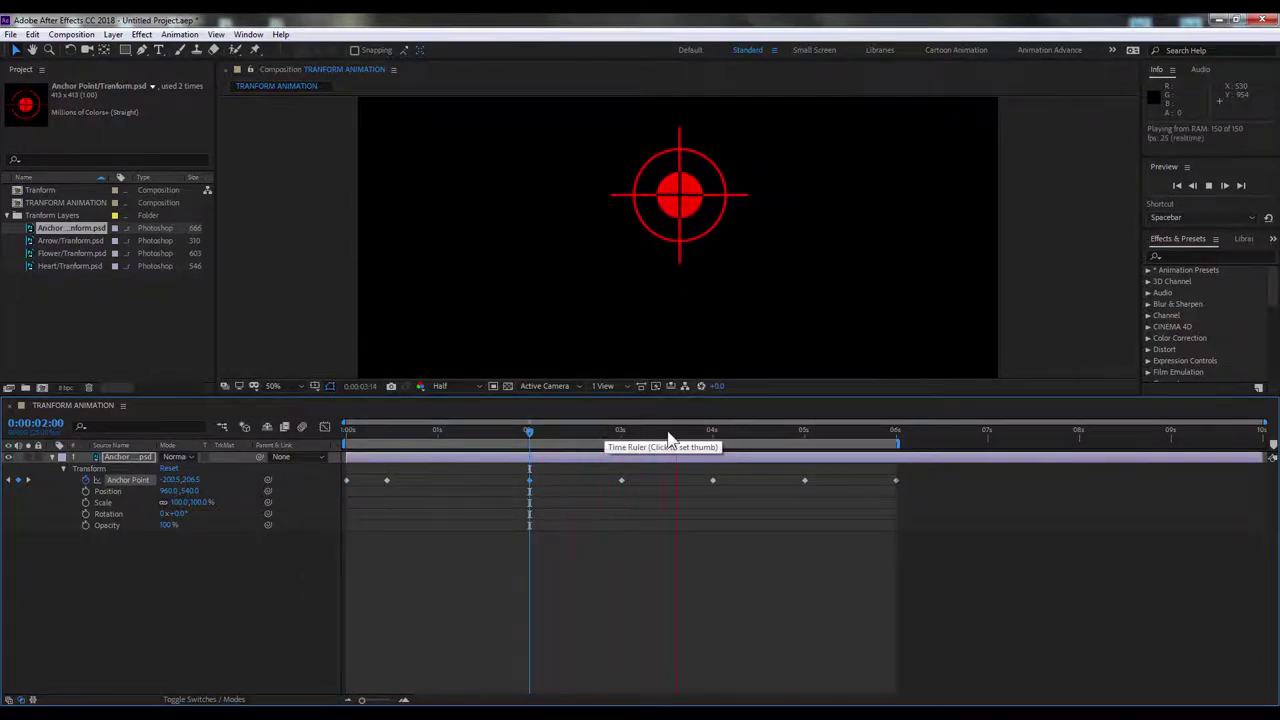
key(space)
Step: Shift the 4-second Anchor Point keyframe earlier toward 3 seconds and preview the timing
drag(710, 478, 660, 481)
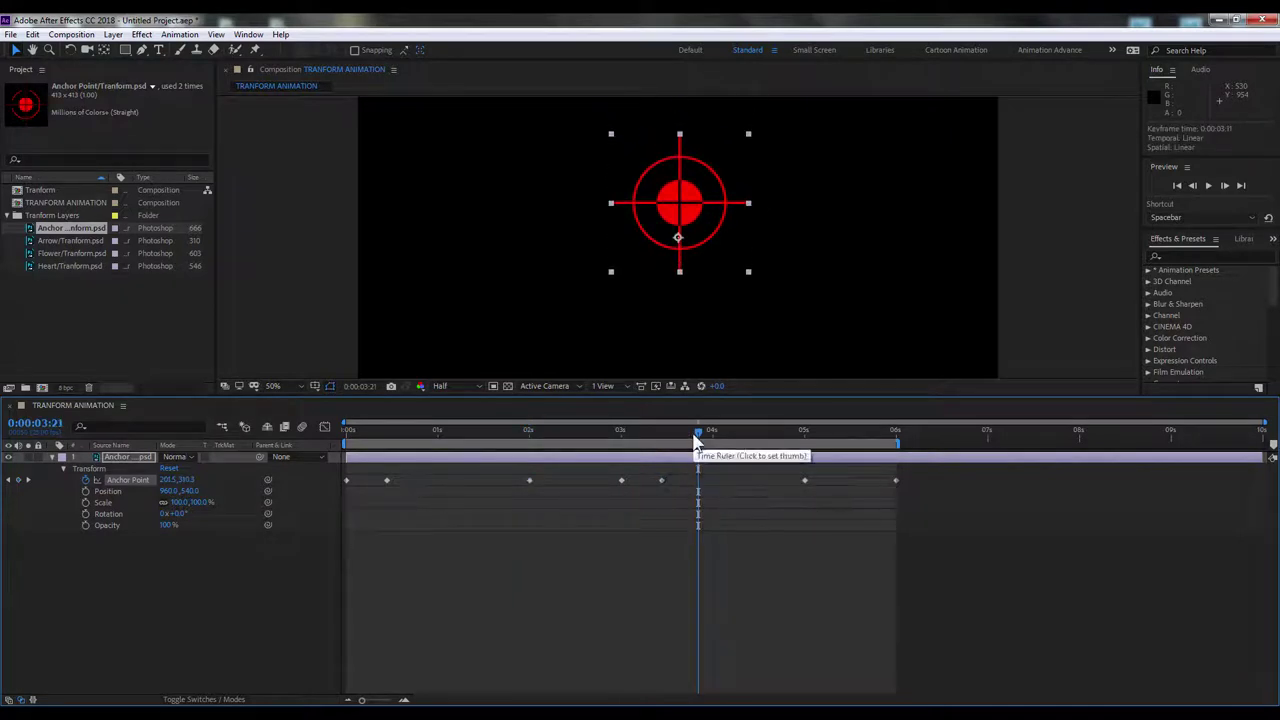
drag(698, 431, 610, 431)
key(space)
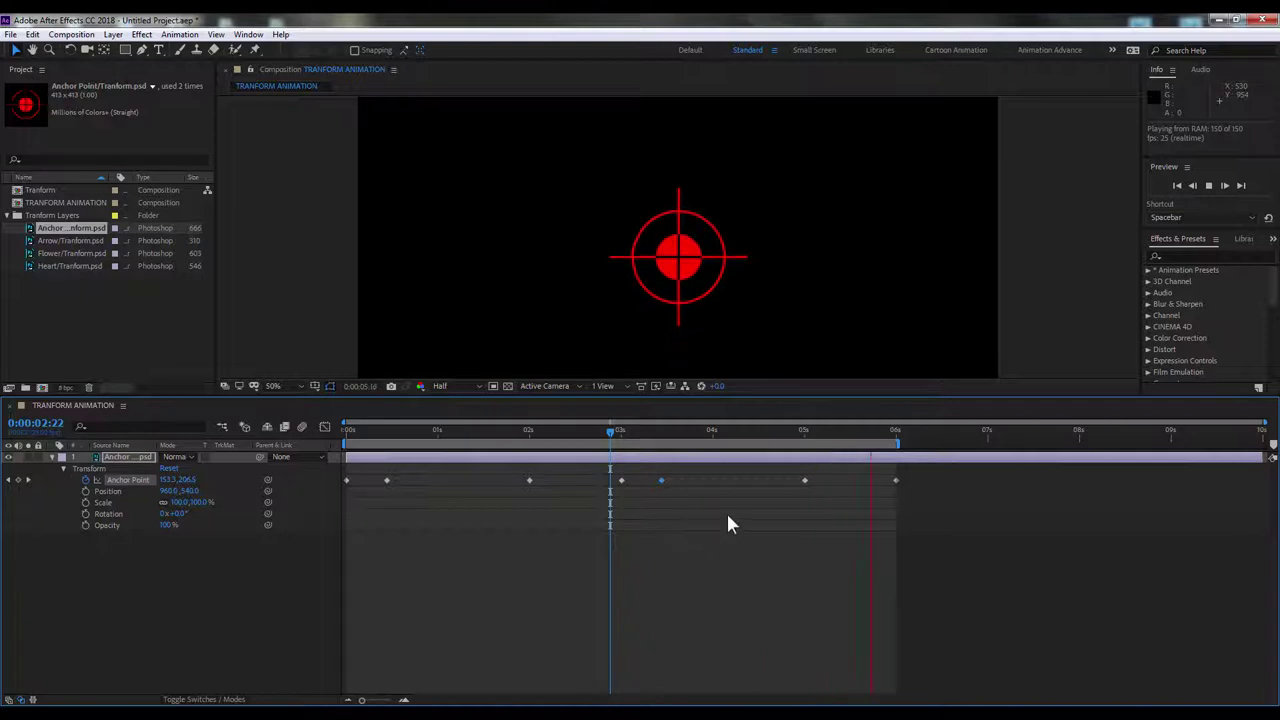
key(space)
key(Home)
Step: Move the final Anchor Point keyframe to 5 seconds and preview the target's animation
drag(805, 481, 717, 481)
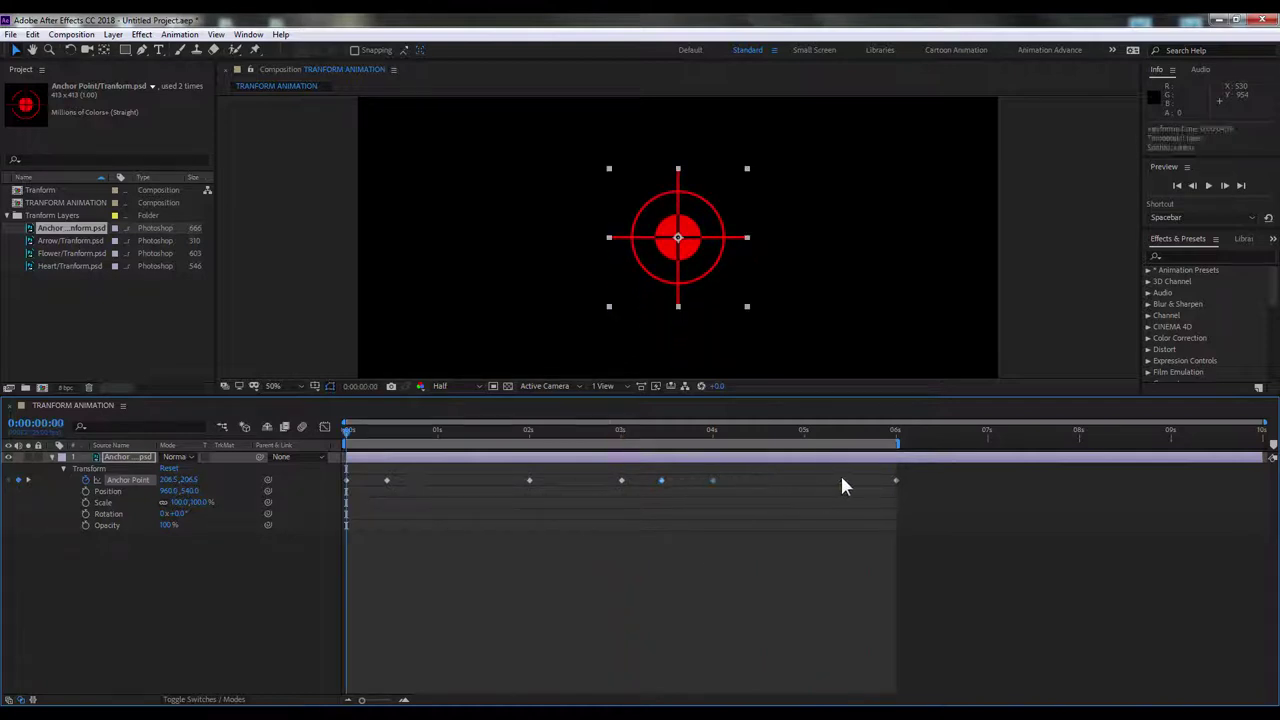
click(895, 487)
key(space)
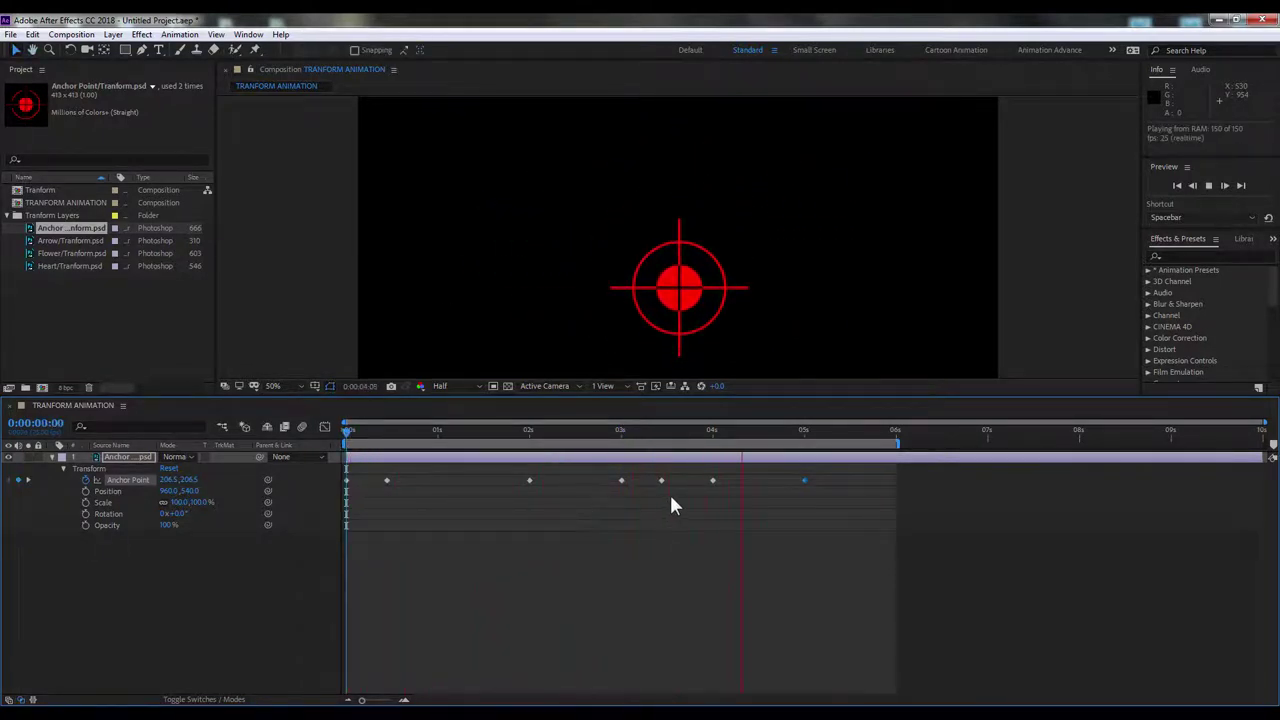
key(space)
Step: End the work area at 5 seconds and collapse the target layer's Transform and layer twirls
click(838, 557)
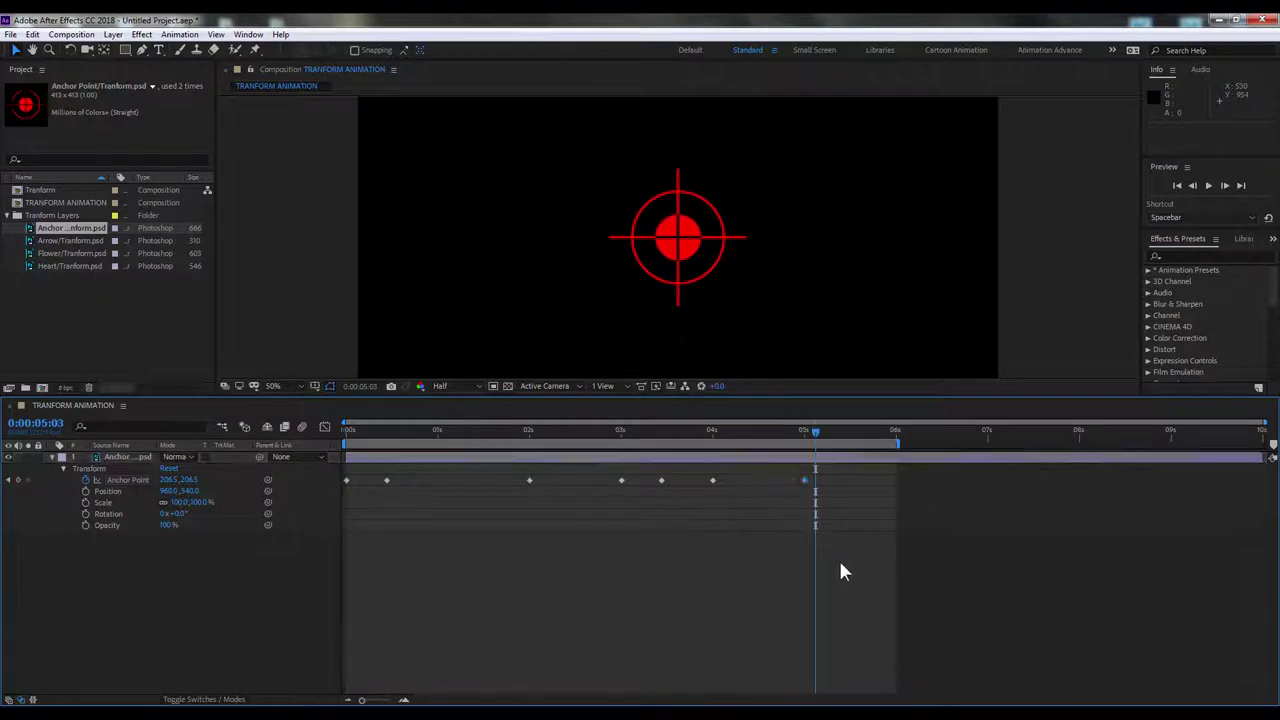
click(803, 431)
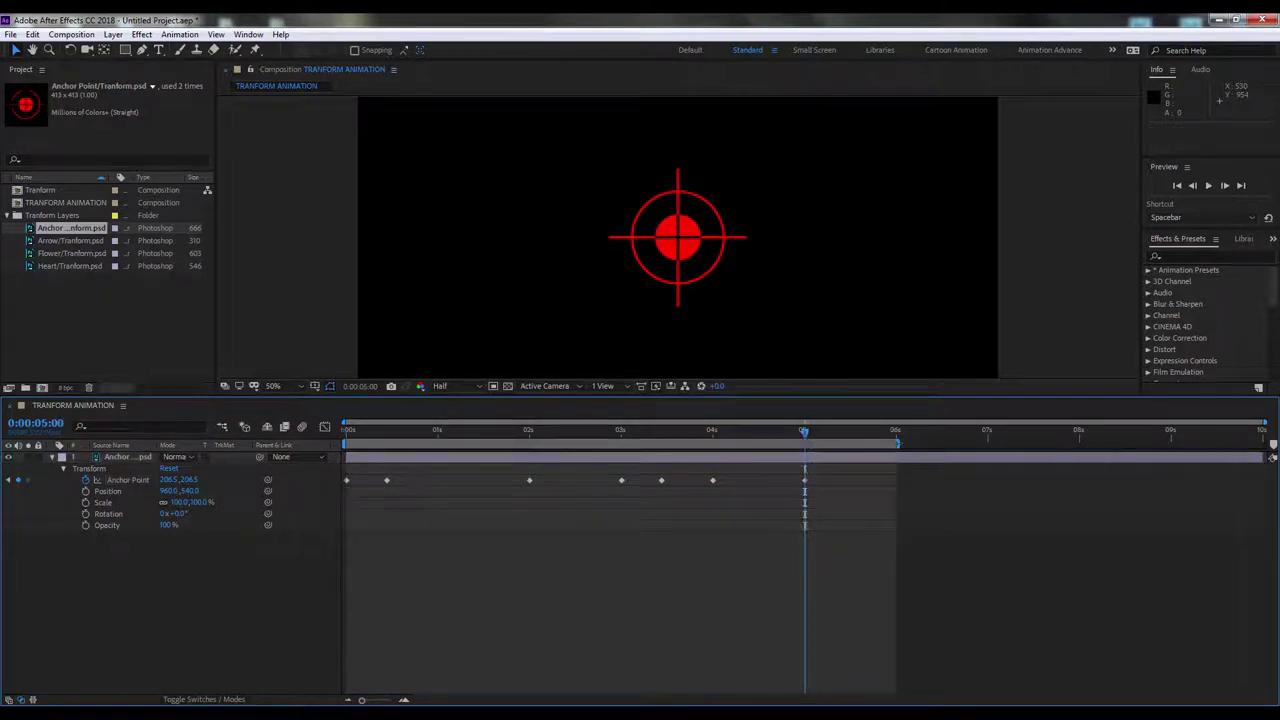
drag(896, 441, 804, 441)
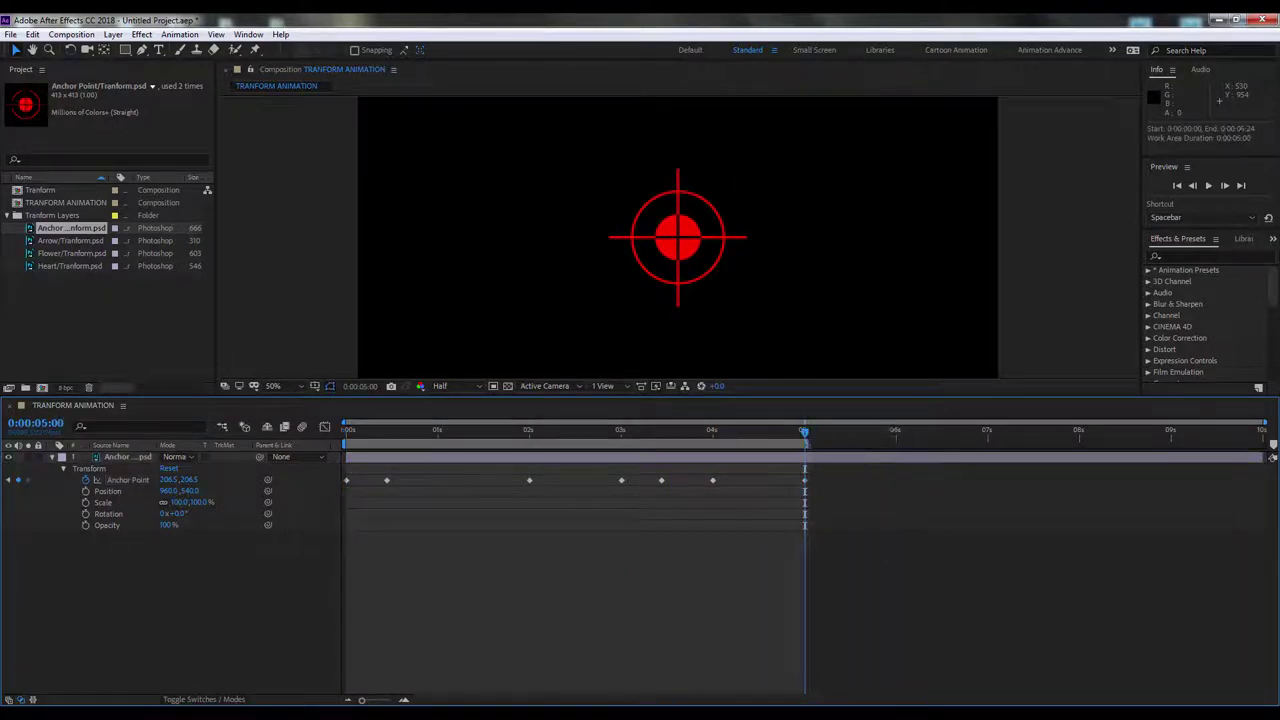
click(62, 468)
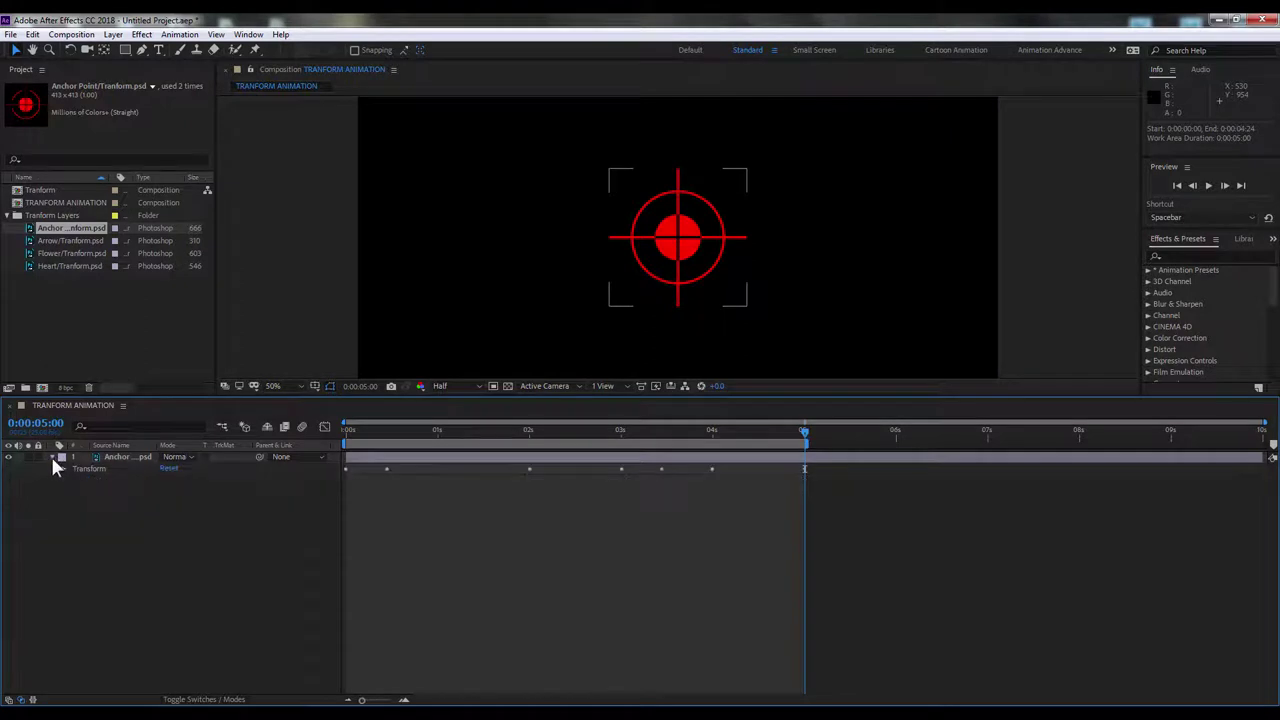
click(52, 457)
Step: Write note 7 in Notepad++: collapse properties after a motion, then drag in another layer
key(alt+Tab)
key(Return)
text(7/ )
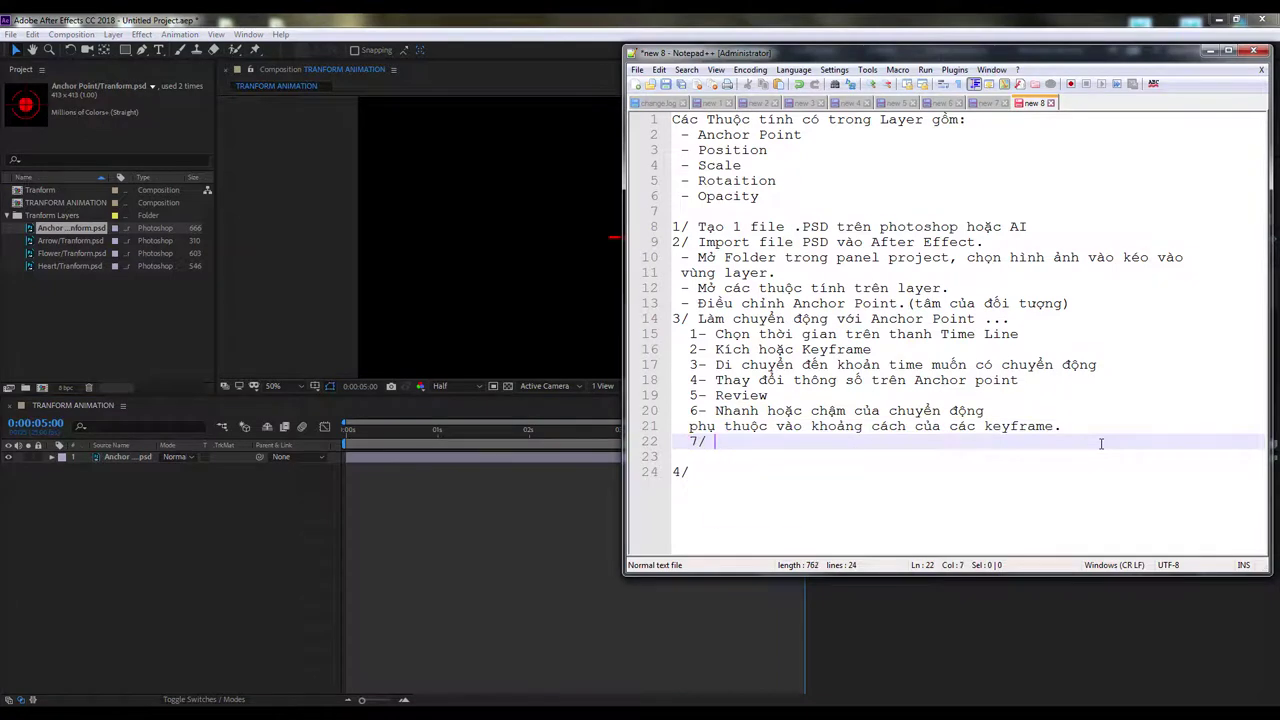
text(THu gọn các tính)
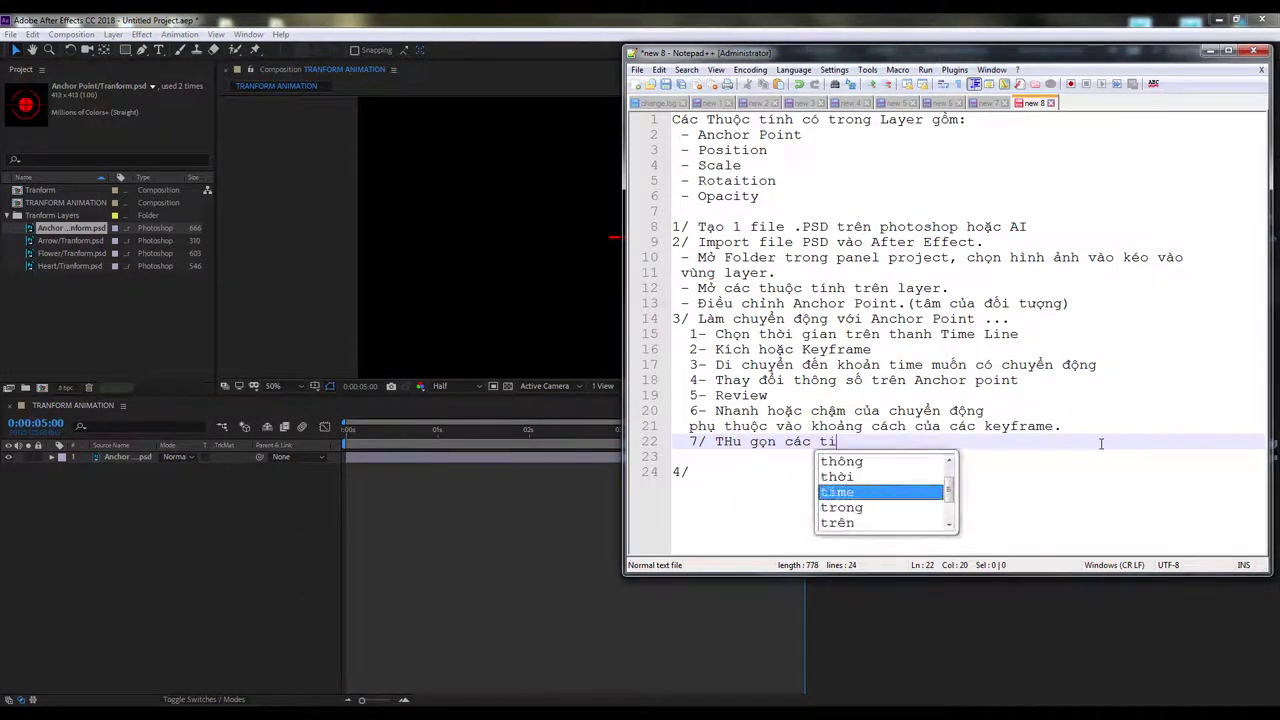
text( năng sau khi xong chuyển động,)
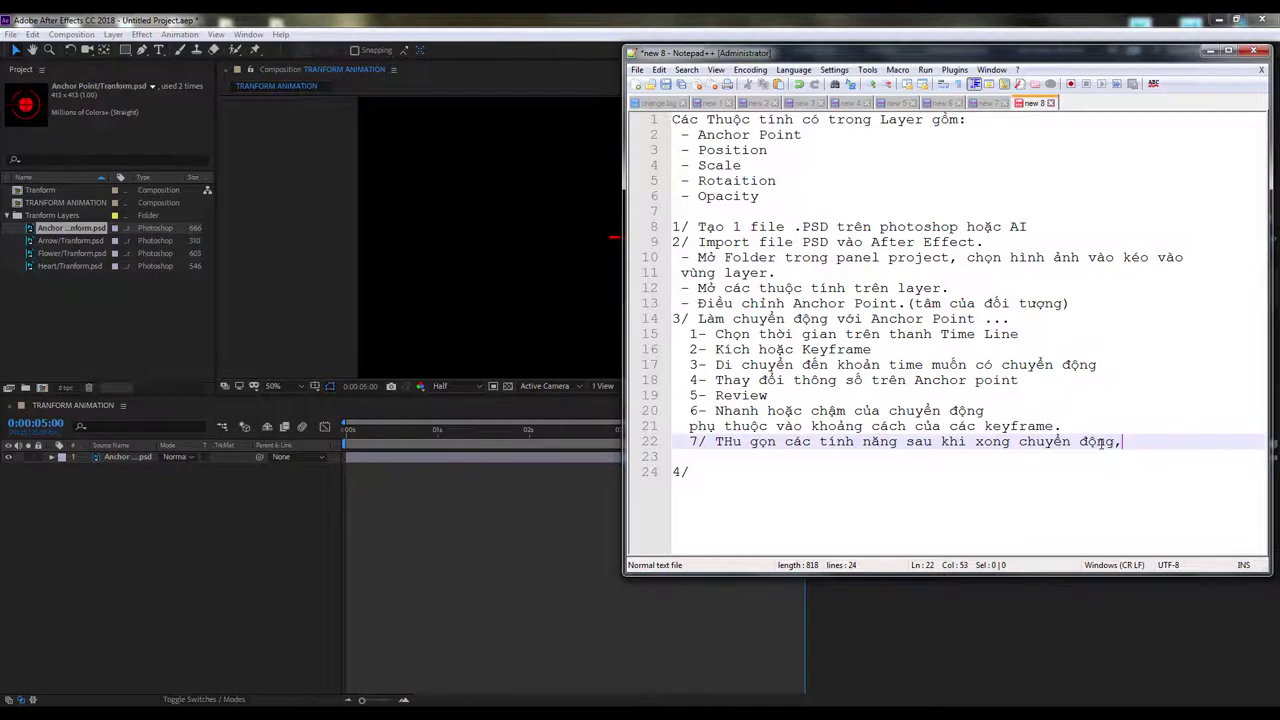
key(Return)
text(k)
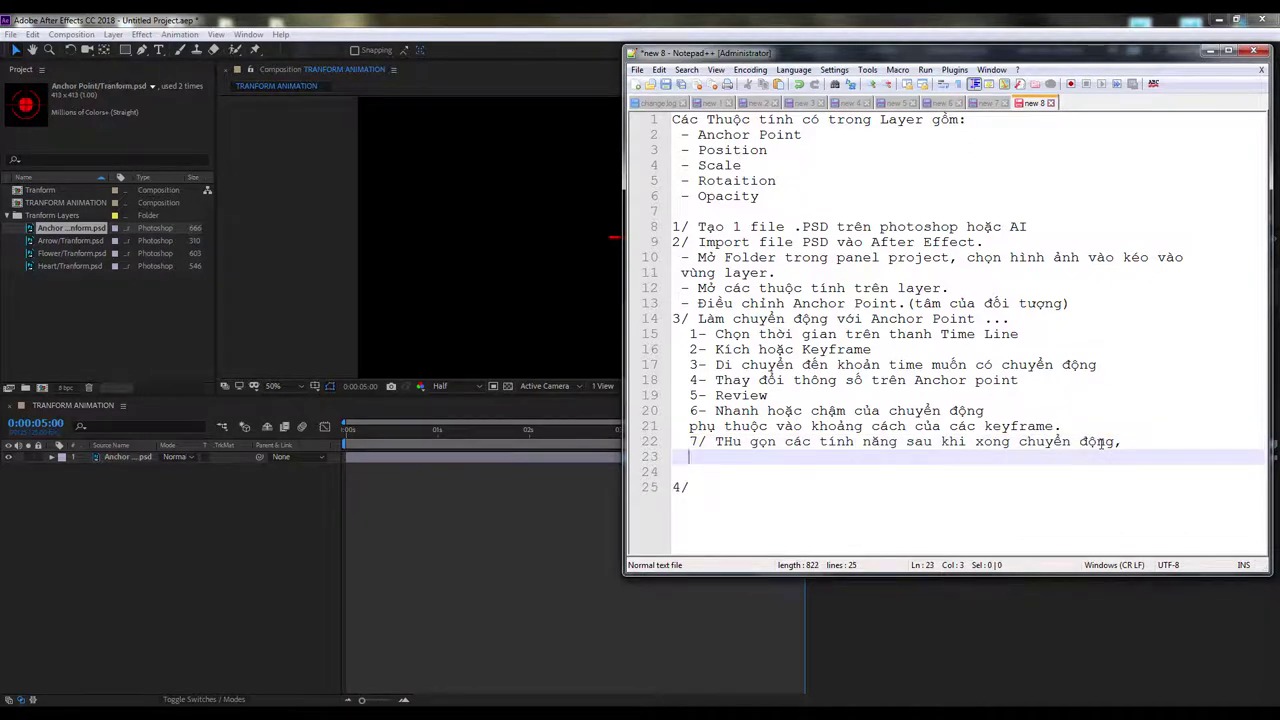
text(éo thả layer kahcs)
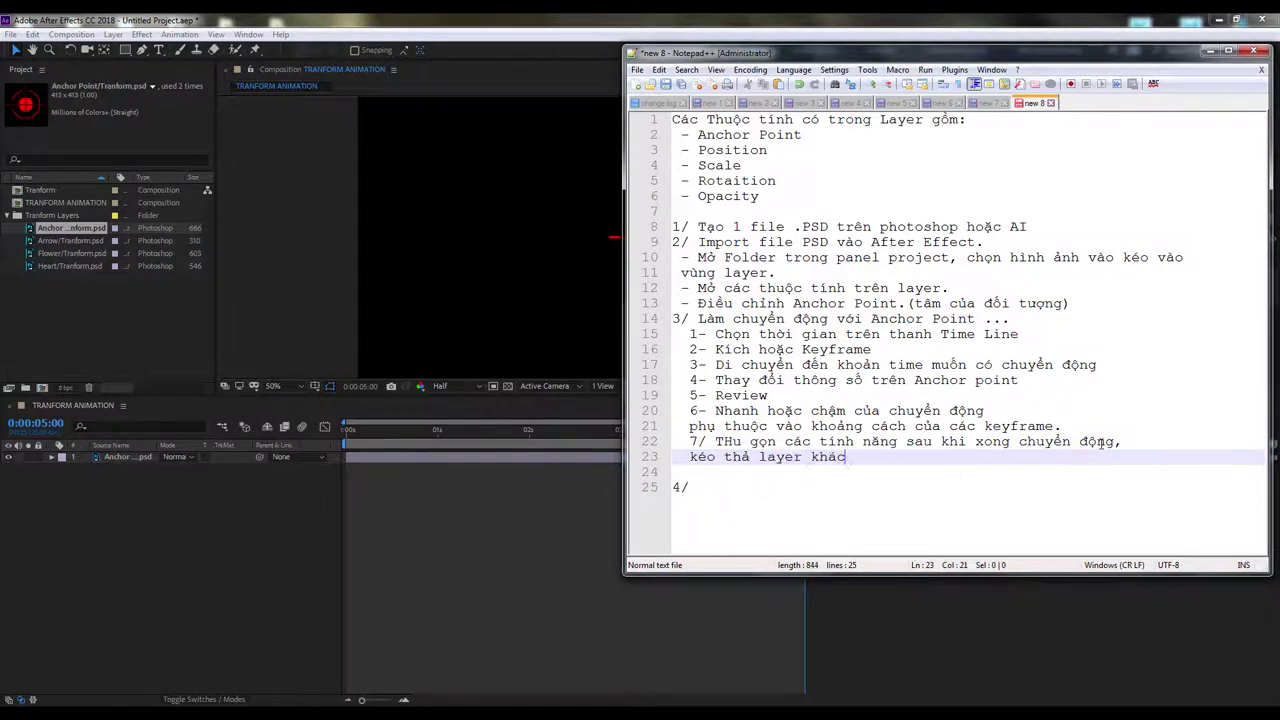
text( để tìm hiểu thêm chuye)
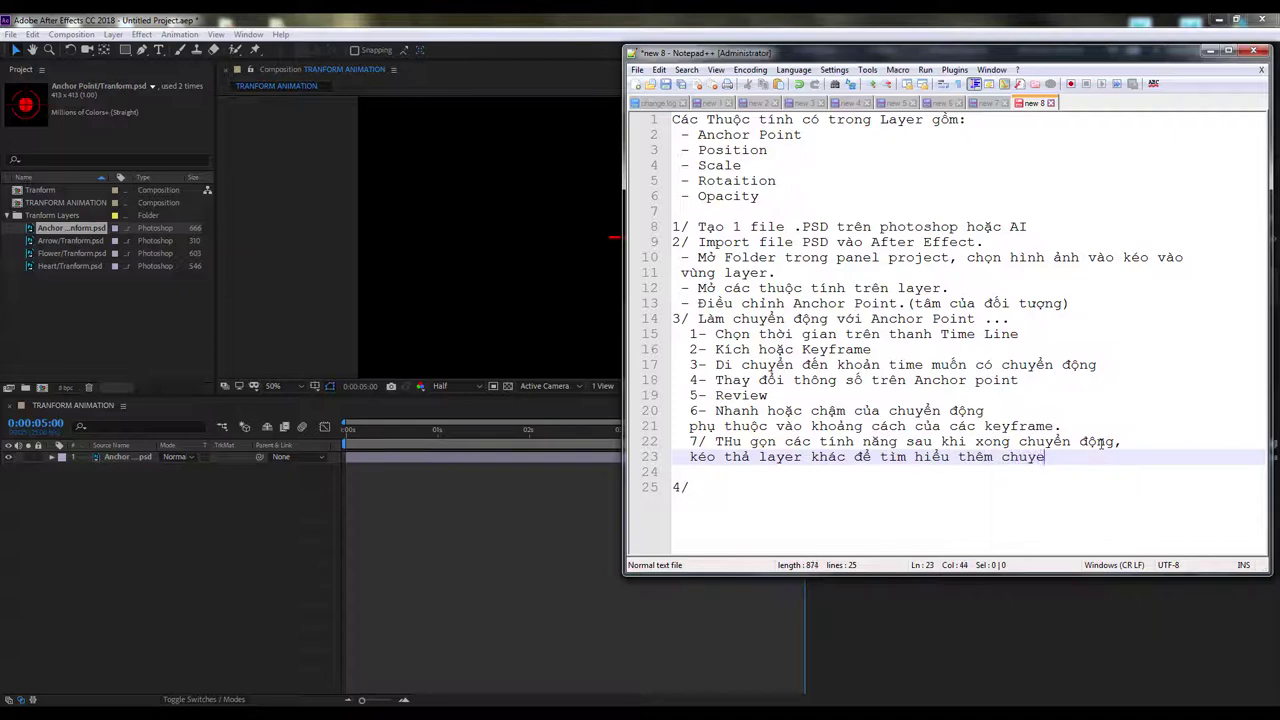
text(mơi.)
key(Down)
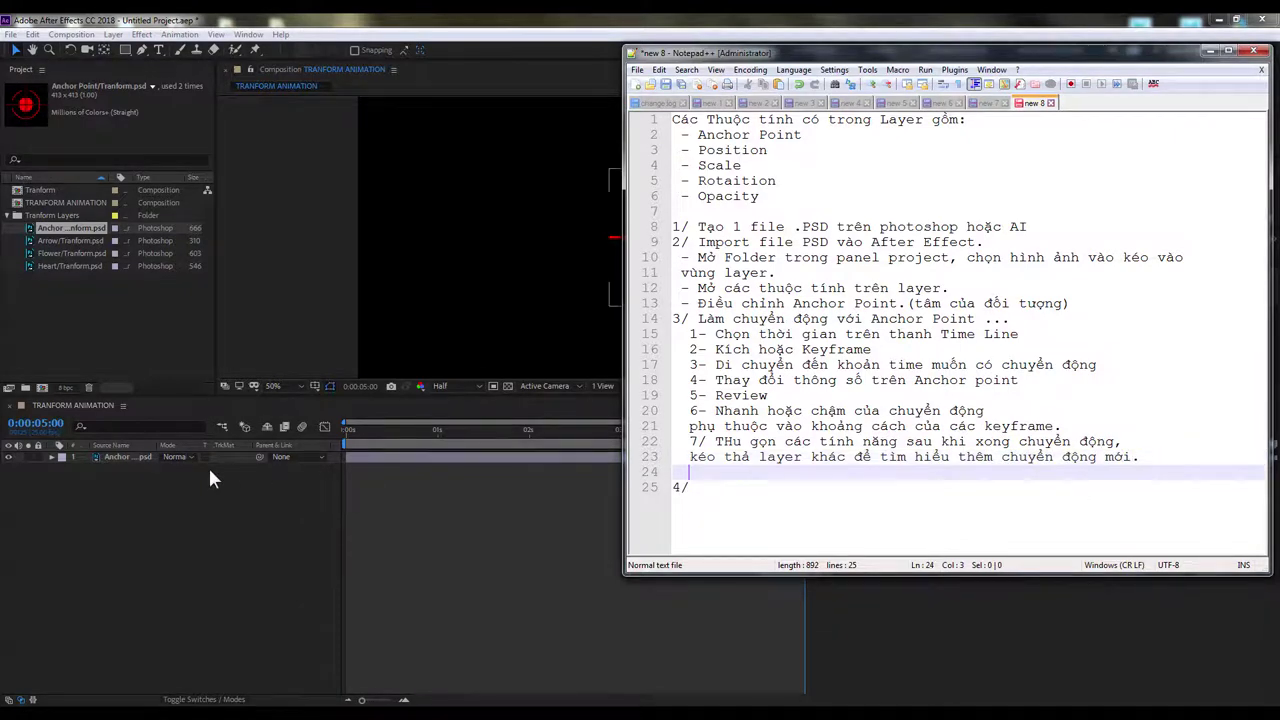
click(175, 485)
mouse_move(418, 428)
mouse_down()
mouse_move(518, 430)
mouse_move(346, 430)
mouse_up()
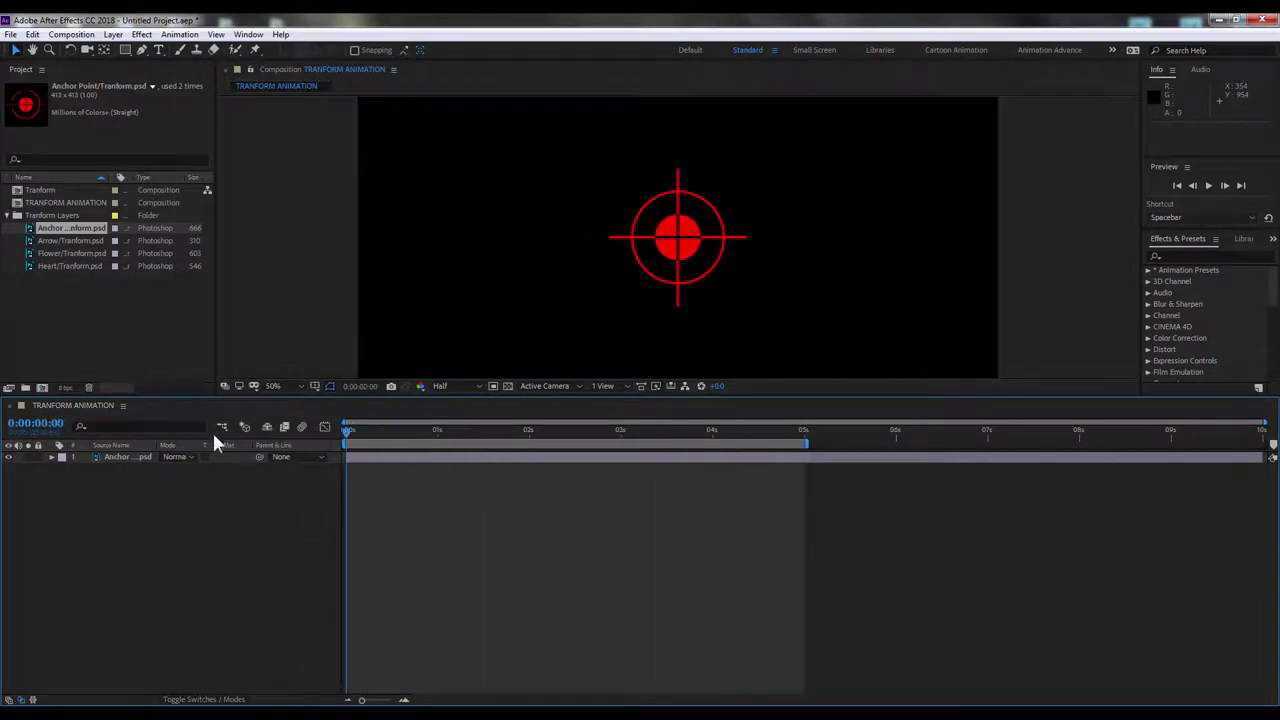
Step: Hide the target layer, add the Arrow PSD as a layer, and park it off-frame left at -260, 540
click(12, 464)
click(12, 460)
click(55, 242)
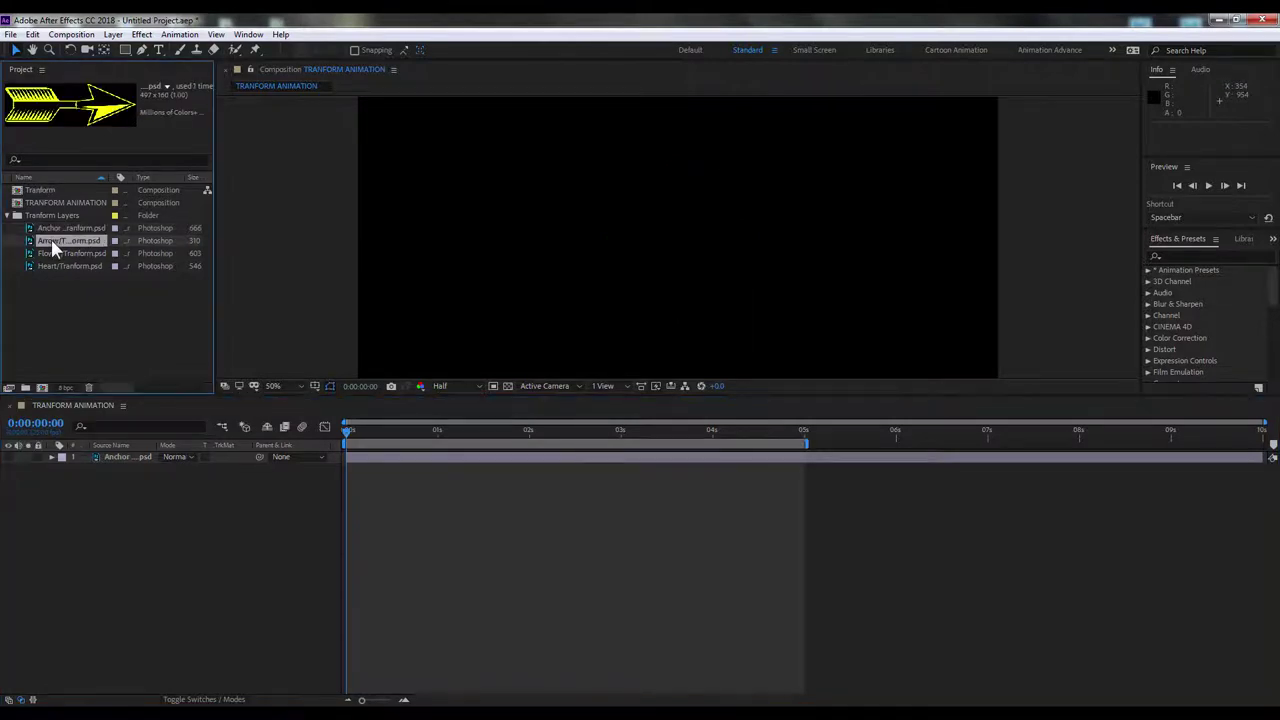
drag(55, 242, 80, 505)
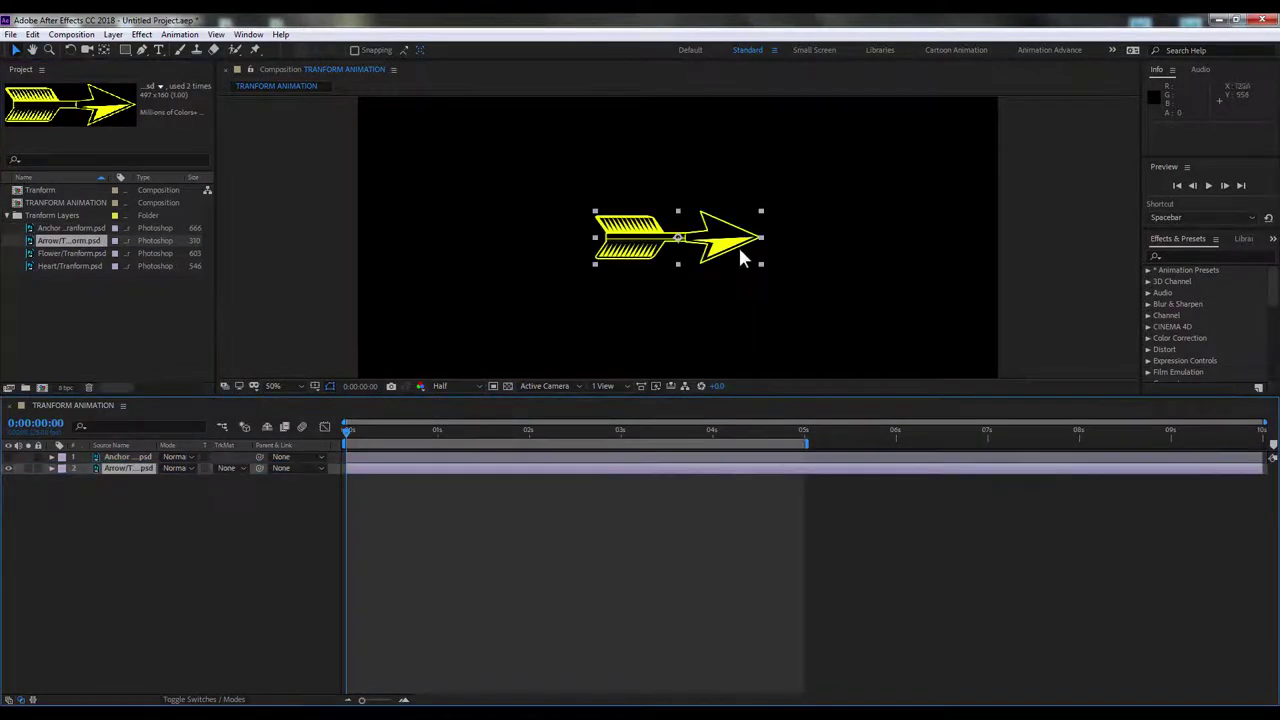
drag(740, 258, 578, 276)
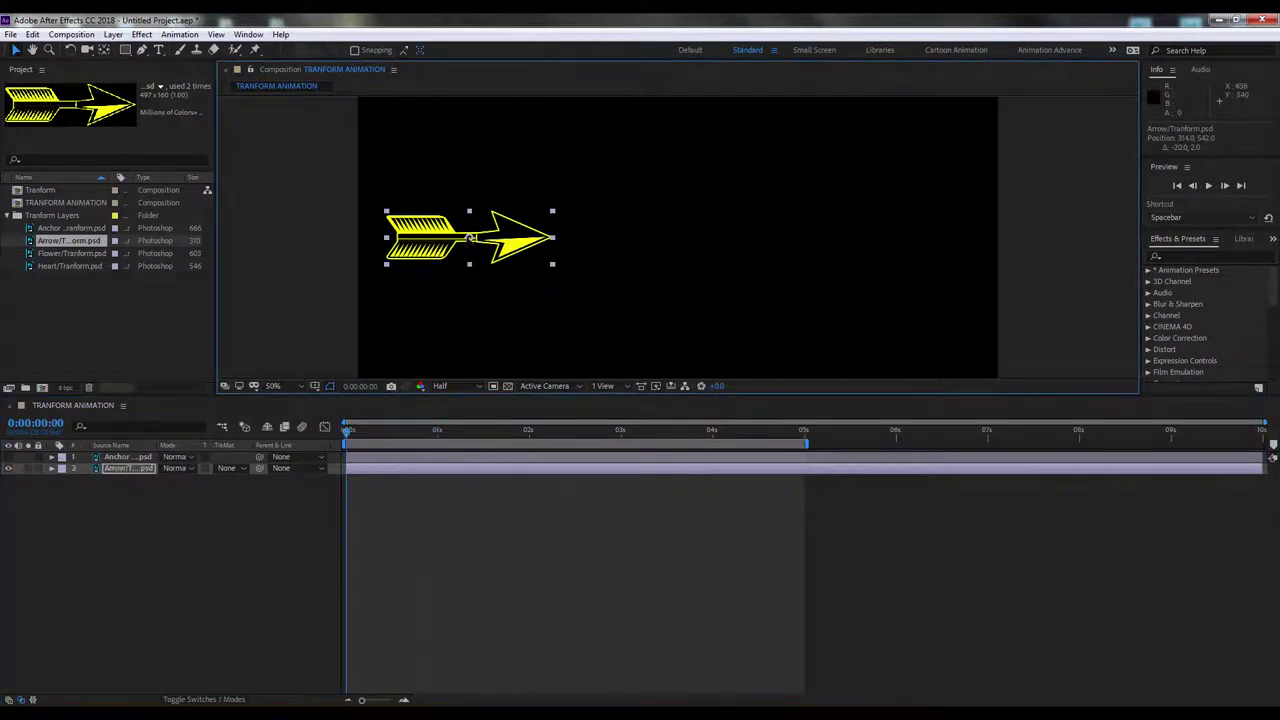
mouse_move(473, 242)
mouse_down()
mouse_move(250, 240)
mouse_move(313, 245)
mouse_up()
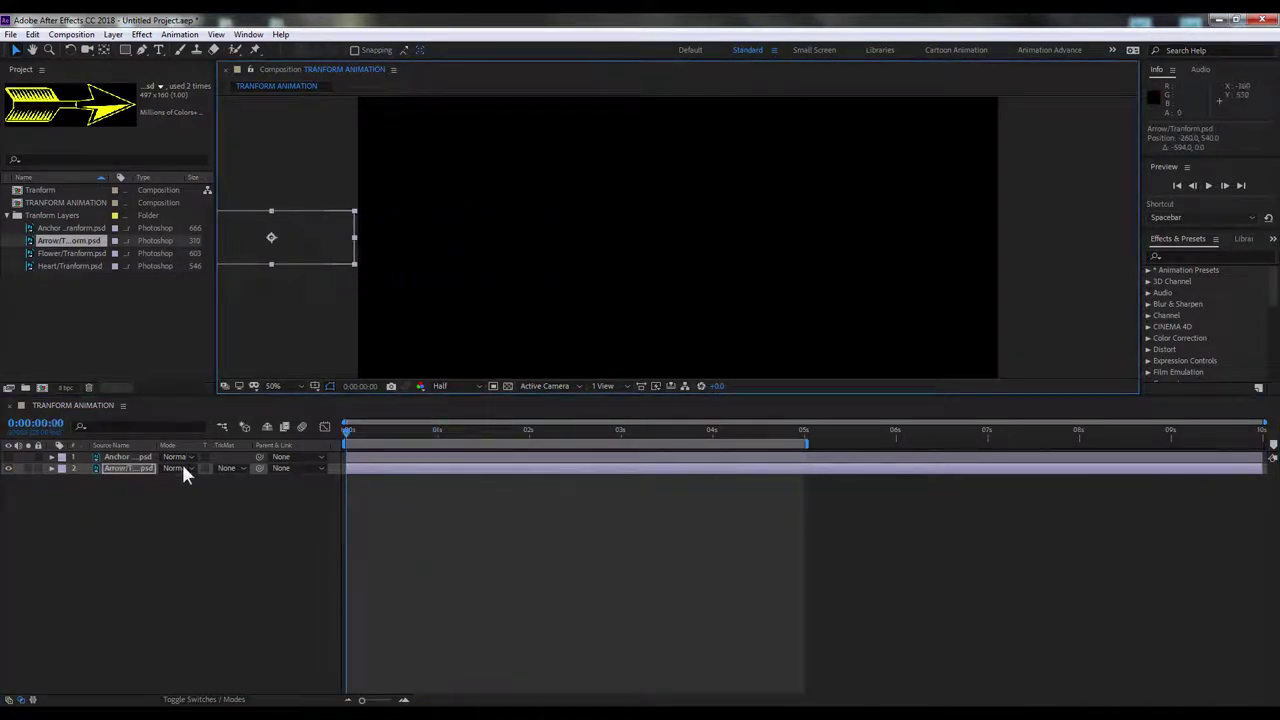
Step: Keyframe the arrow's Position at -260, 540 at 0s and near the right edge at 2s
click(51, 468)
click(62, 479)
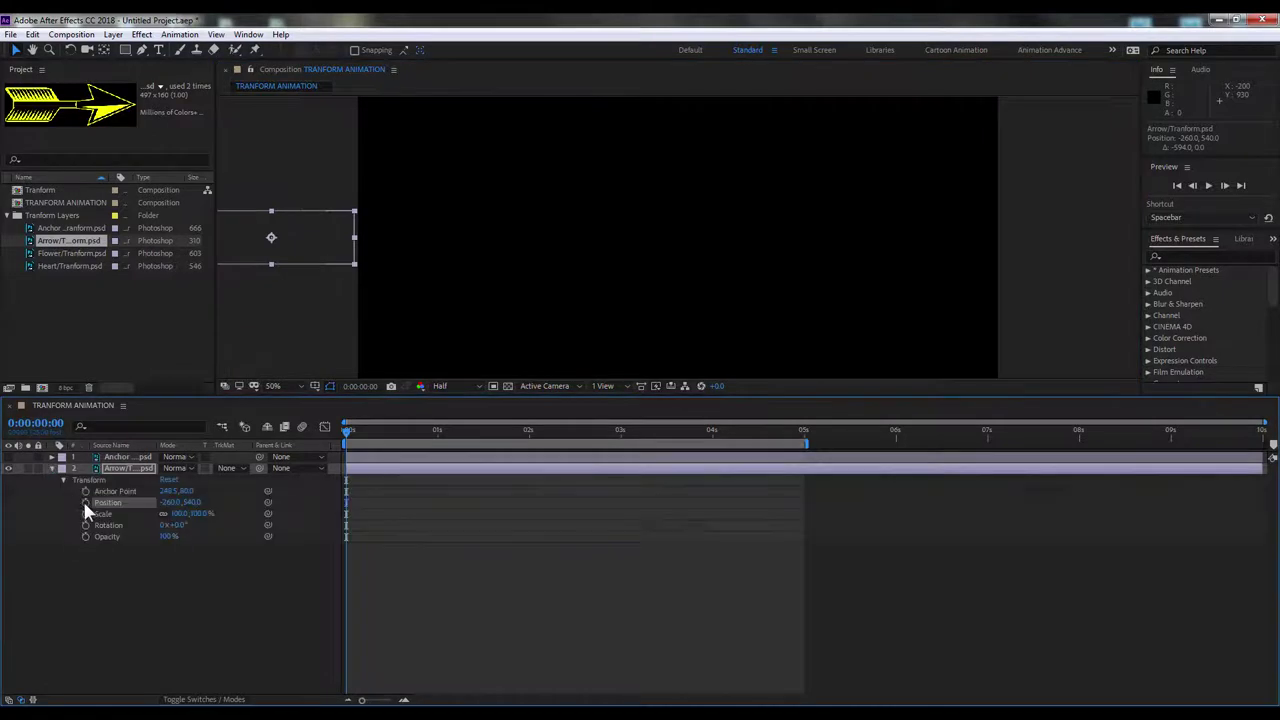
click(120, 494)
drag(432, 438, 313, 445)
drag(408, 435, 530, 445)
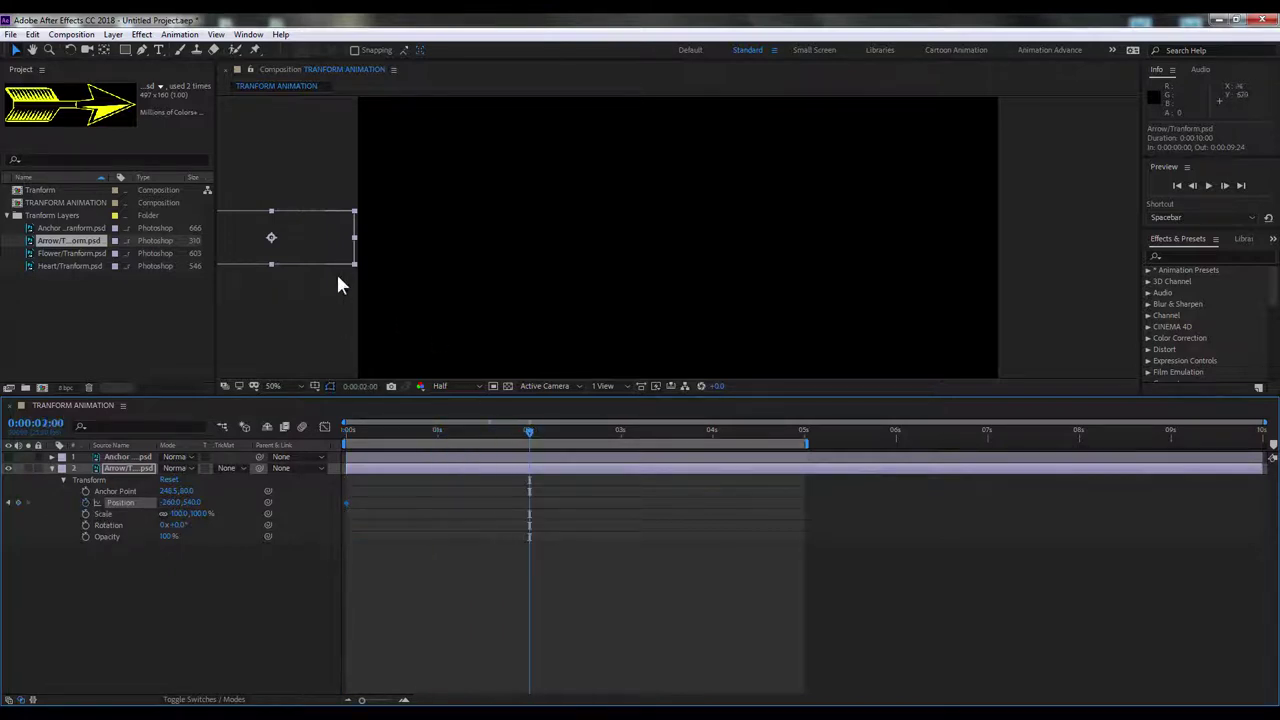
mouse_move(295, 250)
mouse_down()
mouse_move(992, 262)
mouse_move(919, 259)
mouse_up()
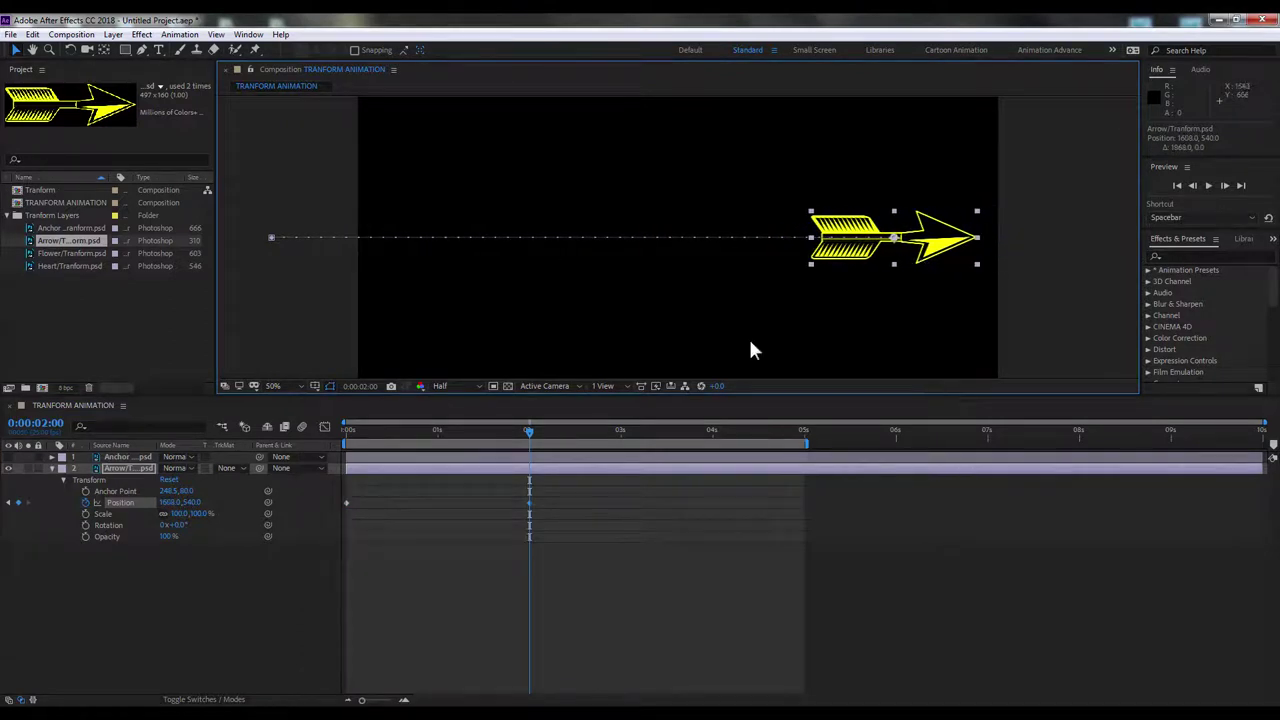
key(Home)
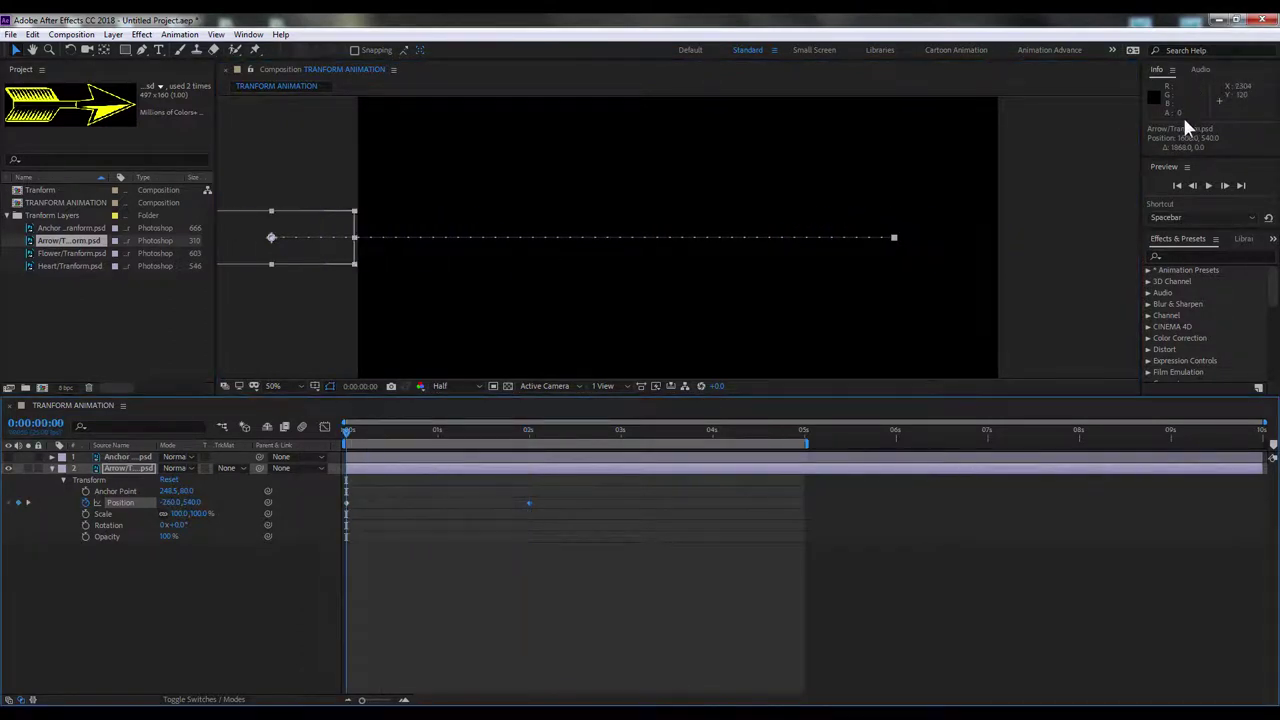
Step: Preview the arrow, move its end Position keyframe from 2s to 1s, and preview again
click(1210, 187)
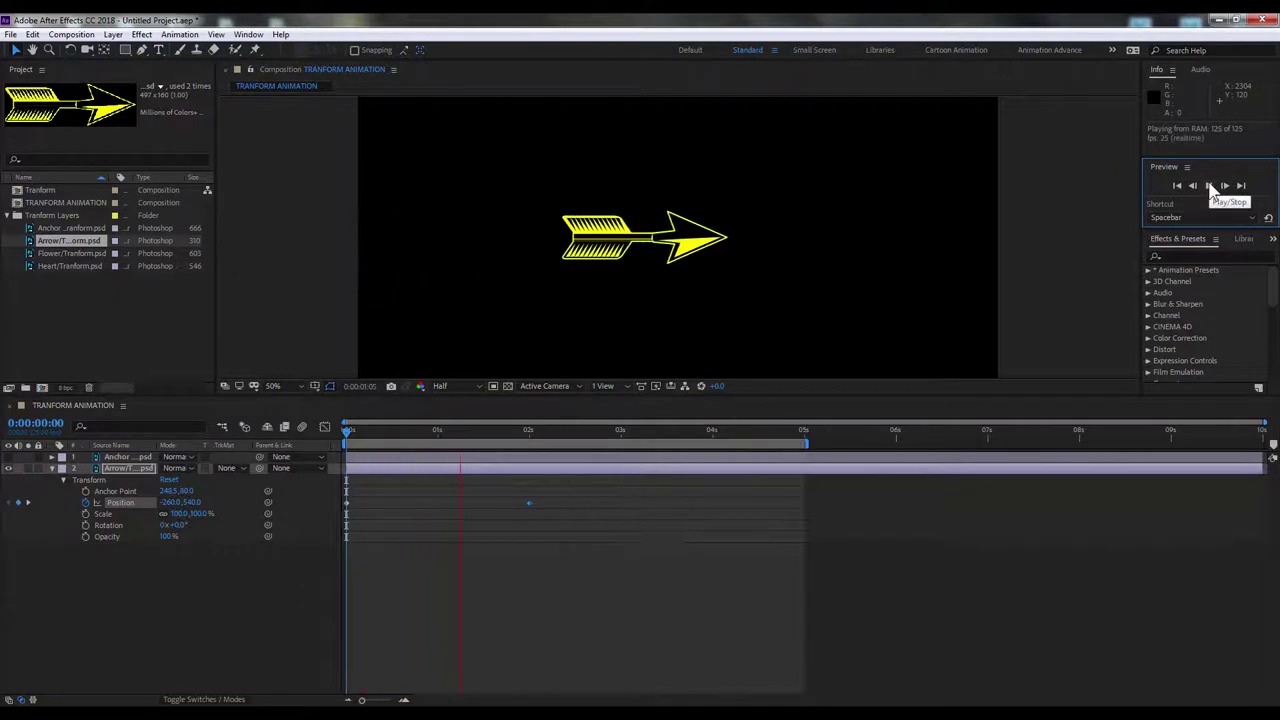
click(1207, 185)
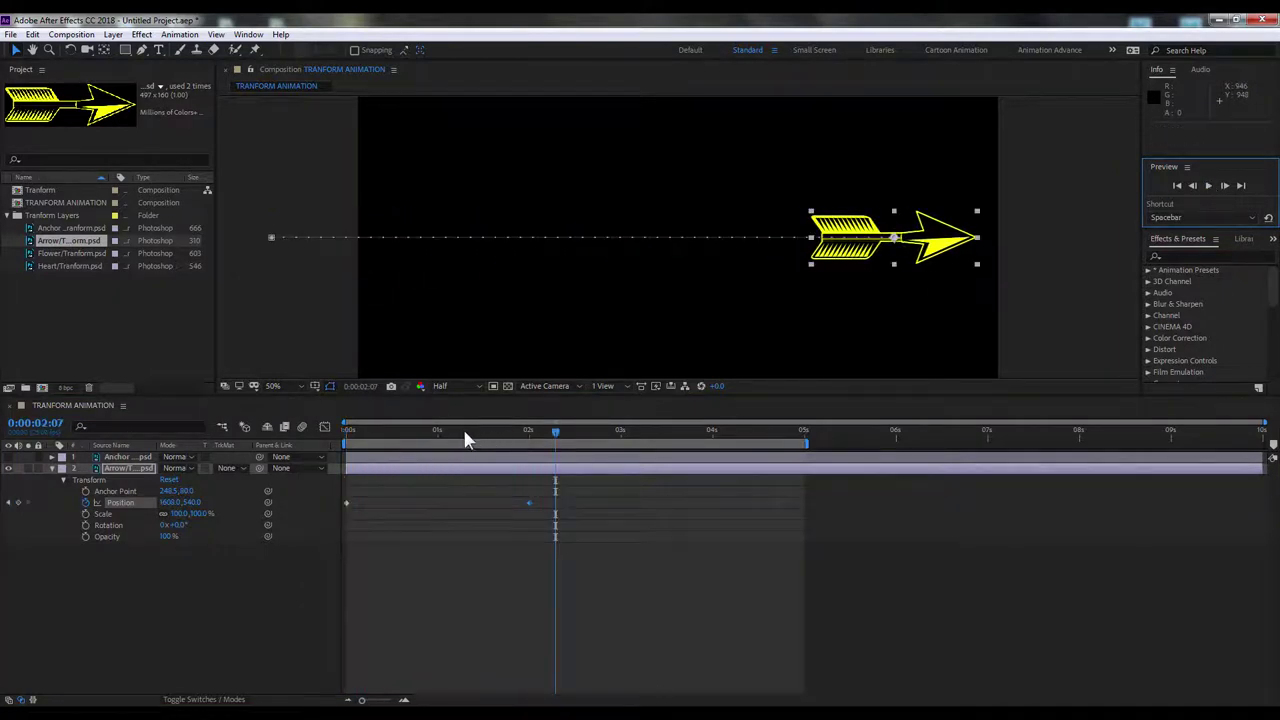
click(437, 441)
drag(531, 502, 437, 503)
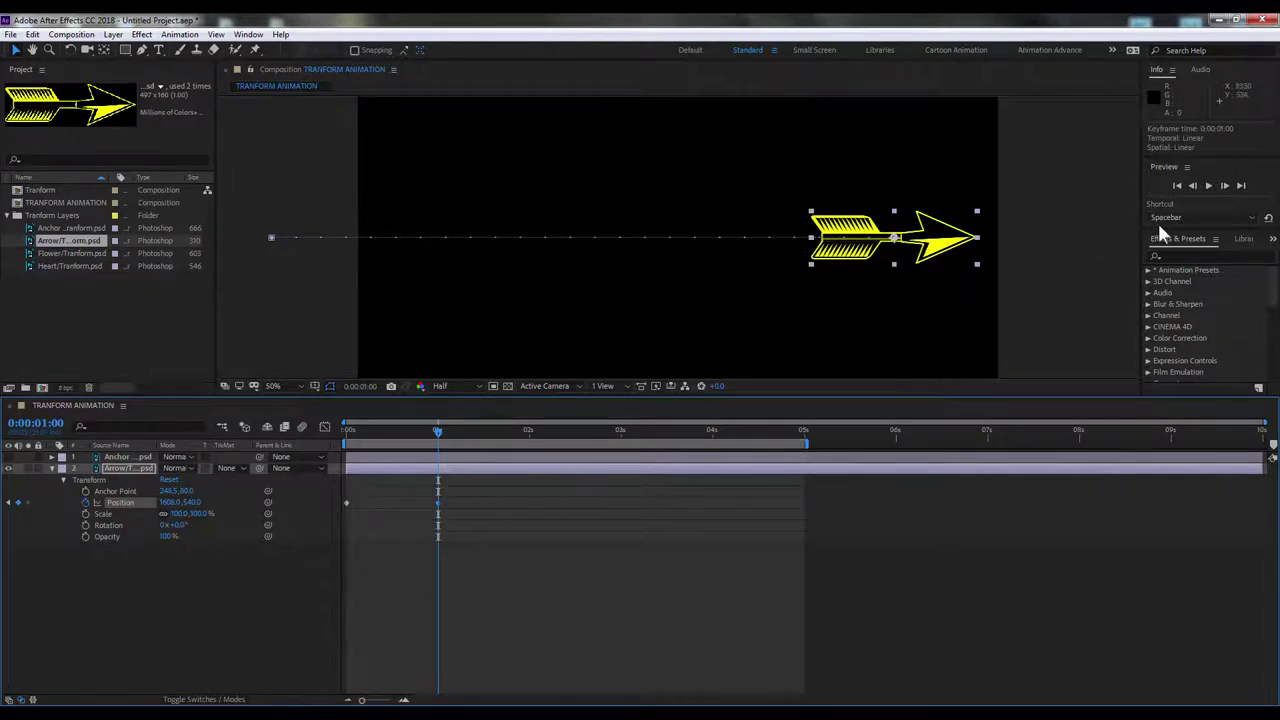
click(1177, 185)
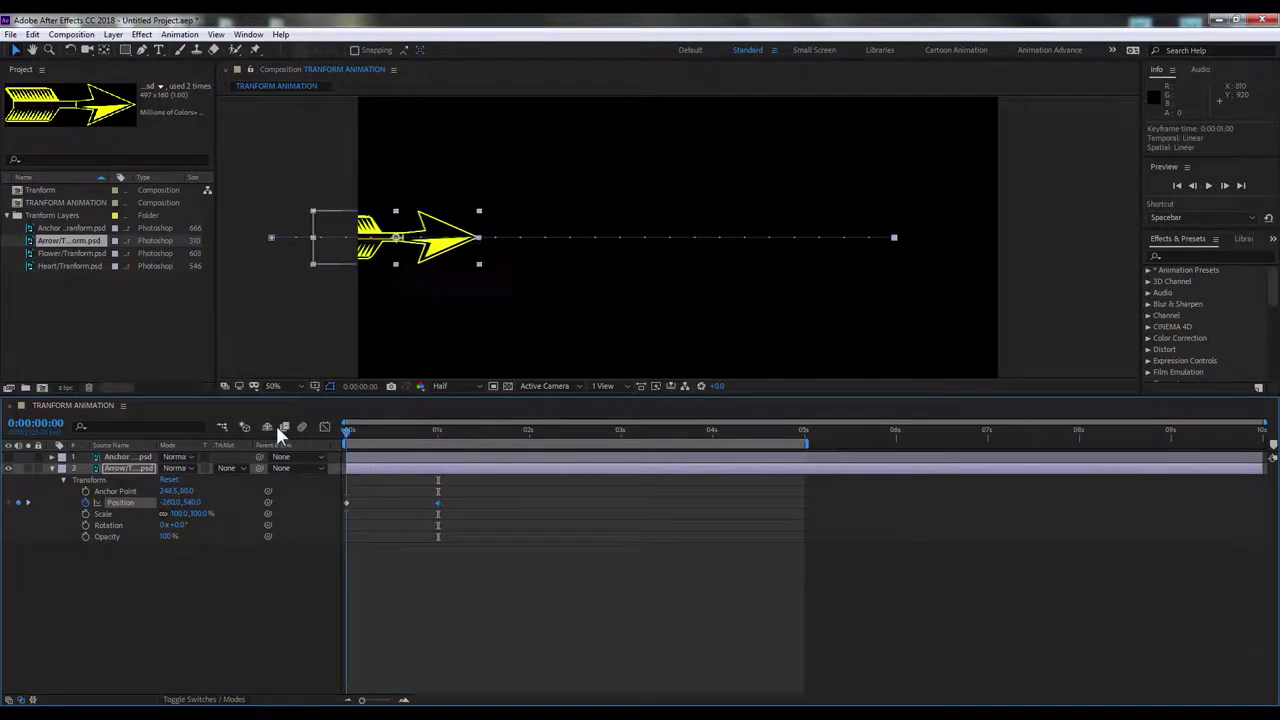
click(1207, 185)
click(1207, 185)
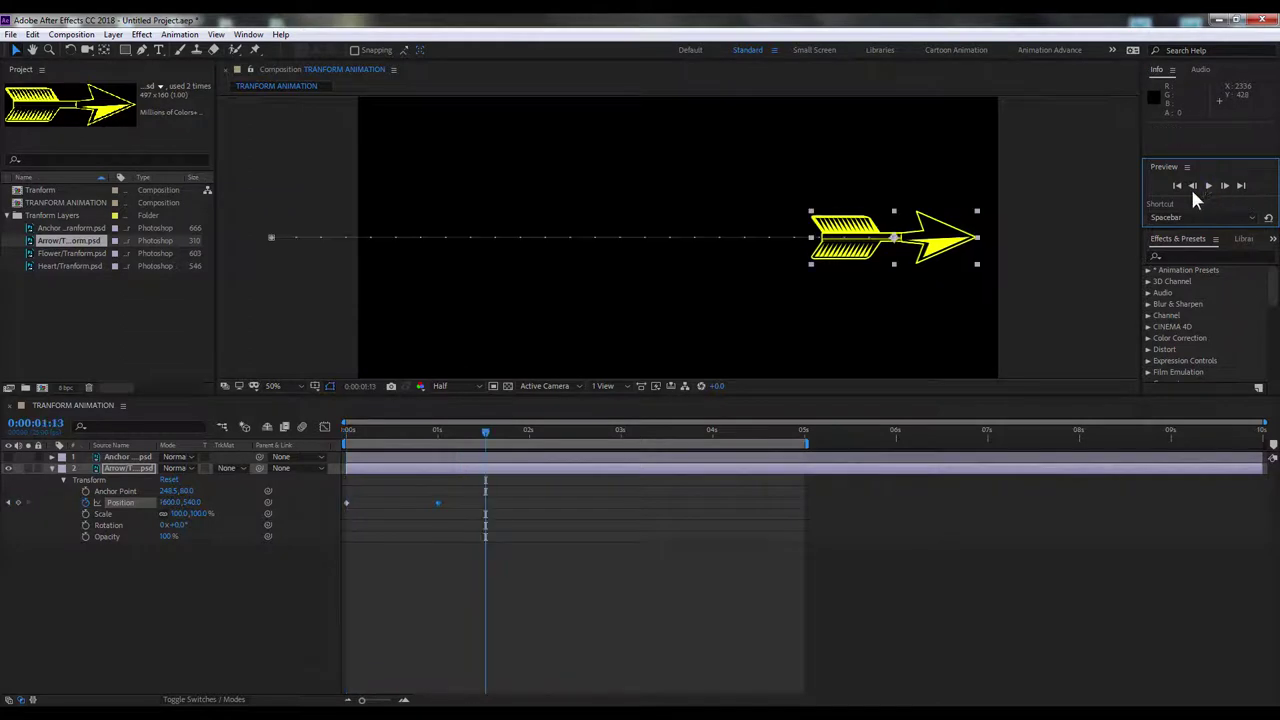
drag(390, 440, 306, 449)
click(432, 508)
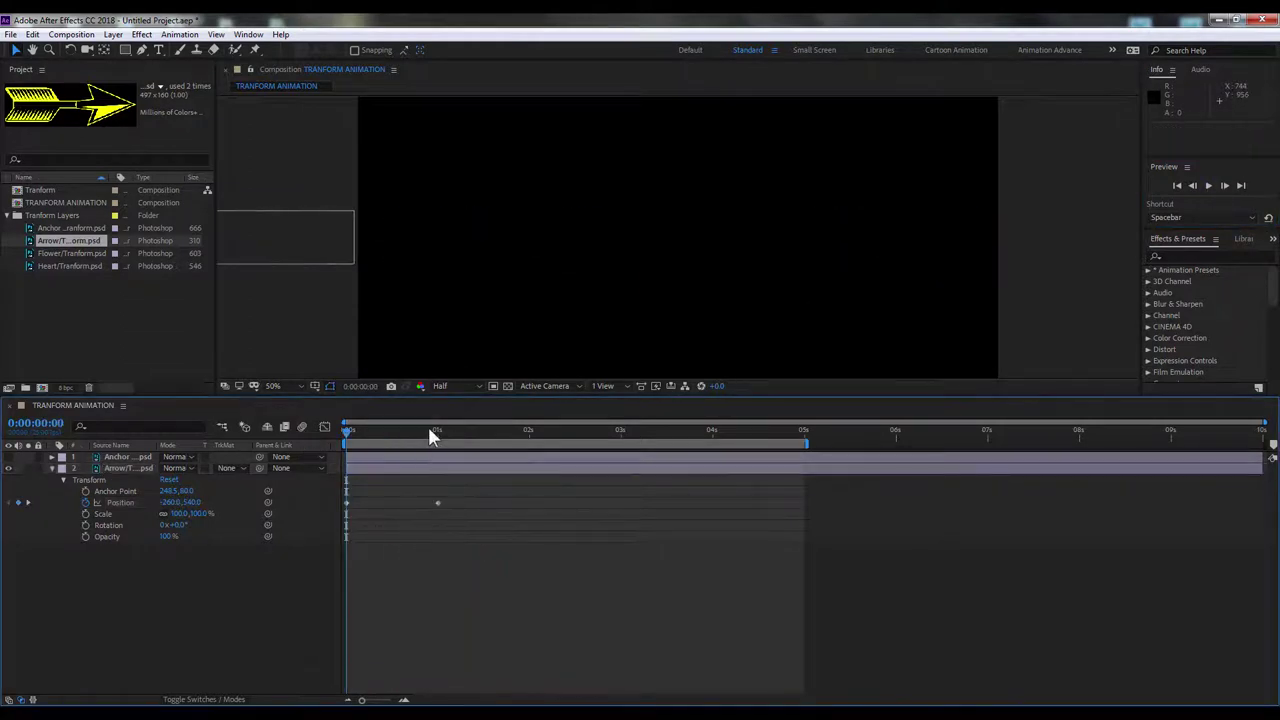
Step: Push the arrow's 1-second Position to 2272, 540 past the right edge and preview the flight
click(437, 433)
click(437, 500)
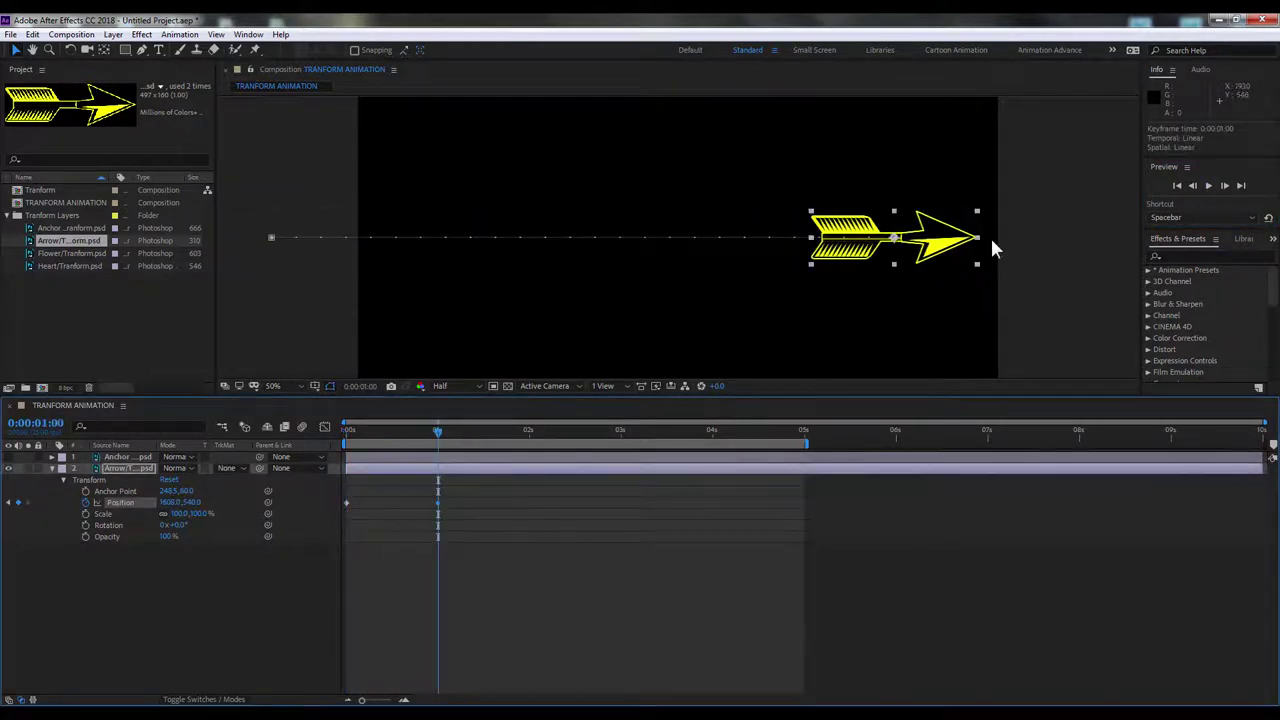
drag(838, 255, 1022, 245)
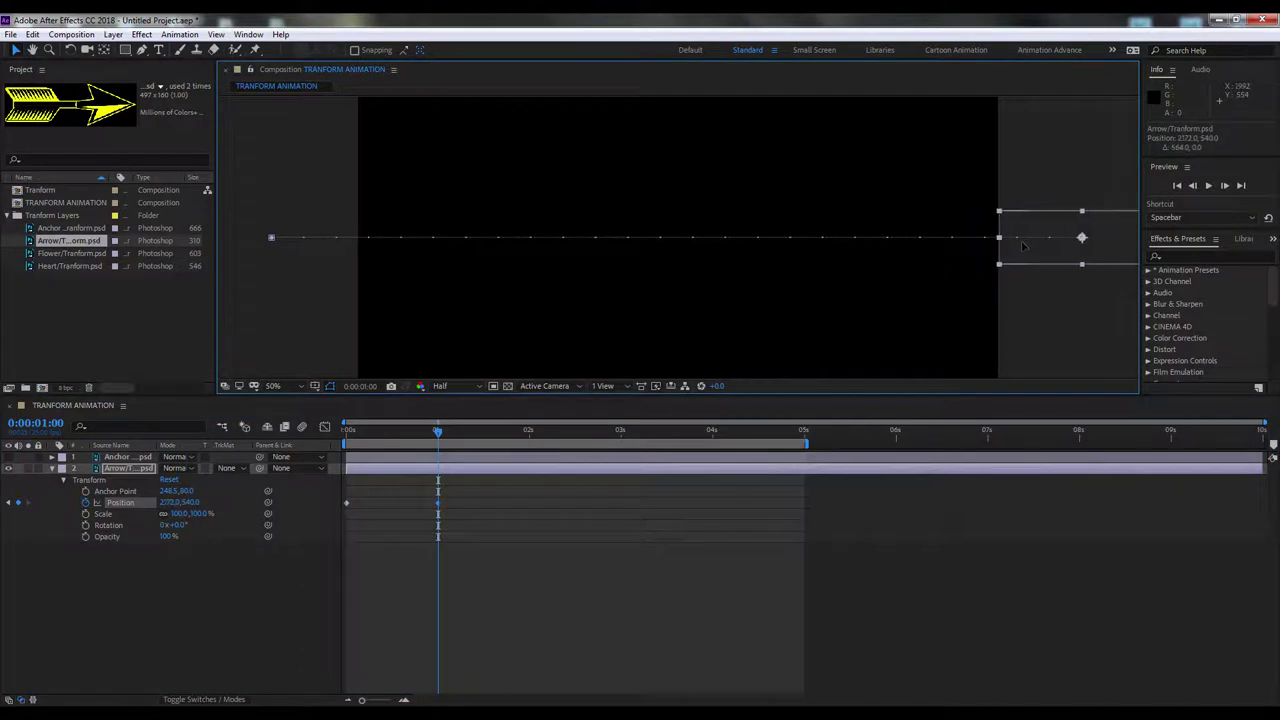
drag(430, 432, 303, 470)
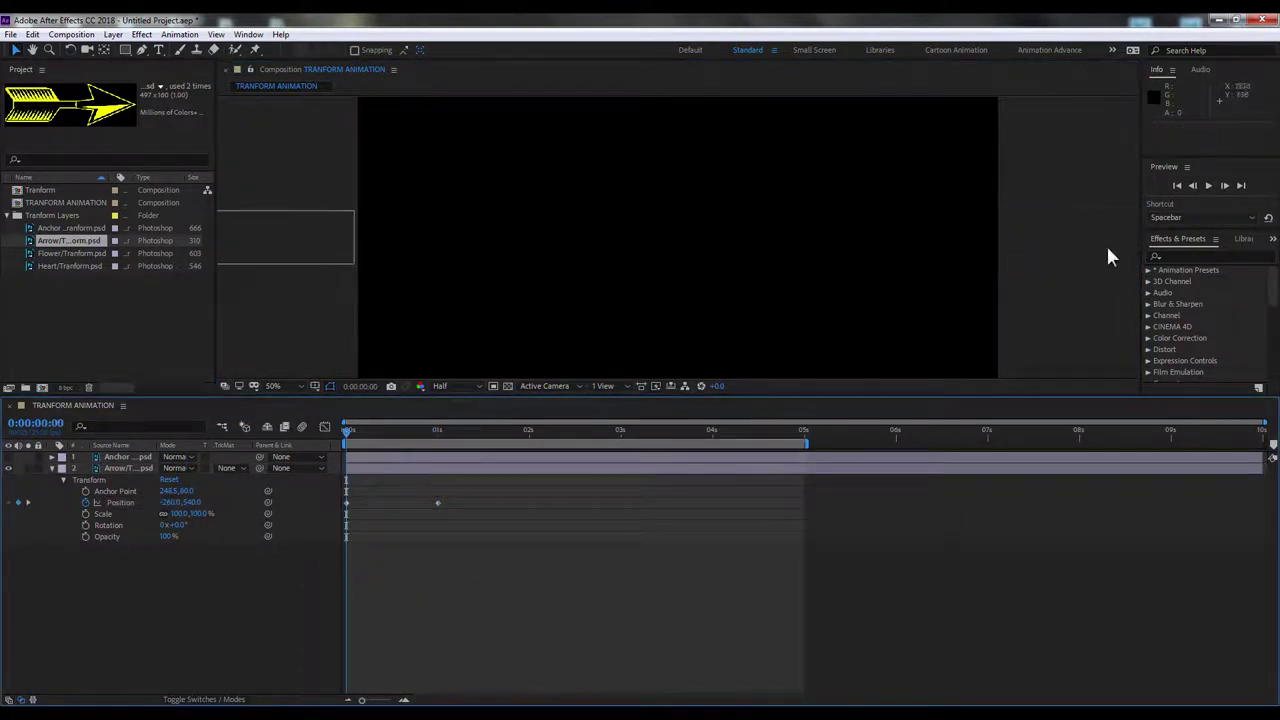
click(1208, 186)
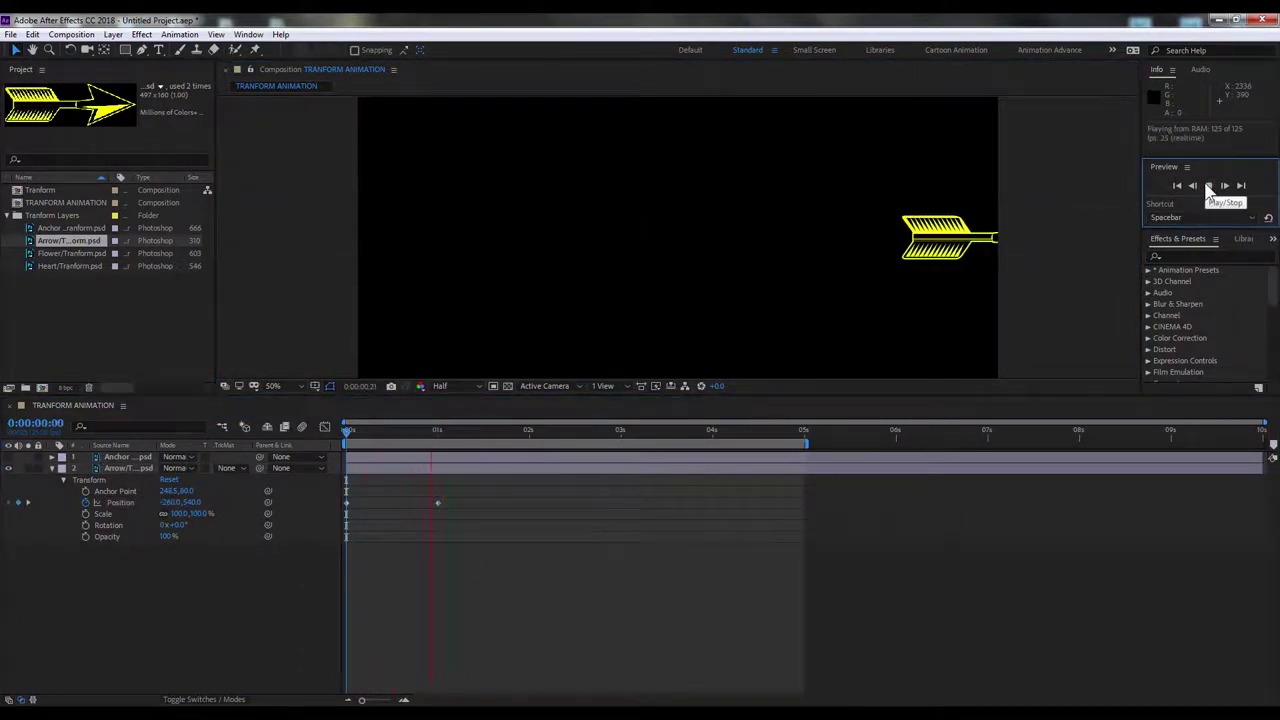
click(1208, 188)
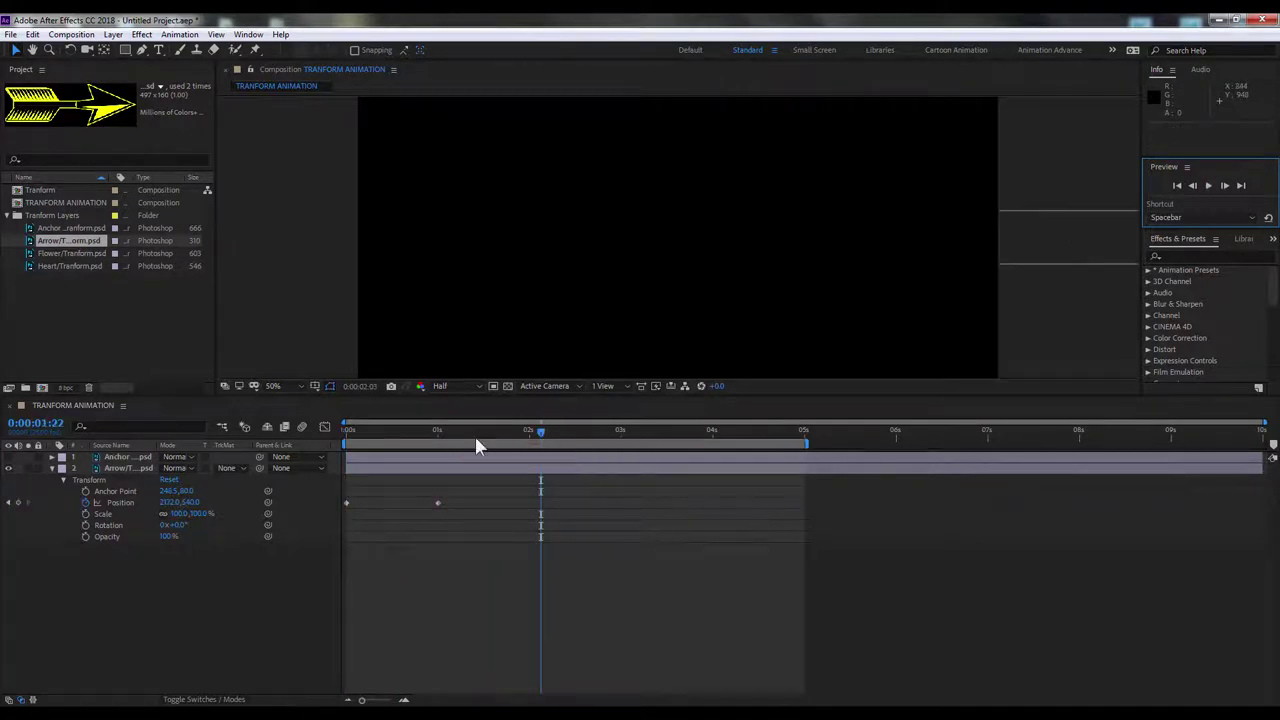
key(Home)
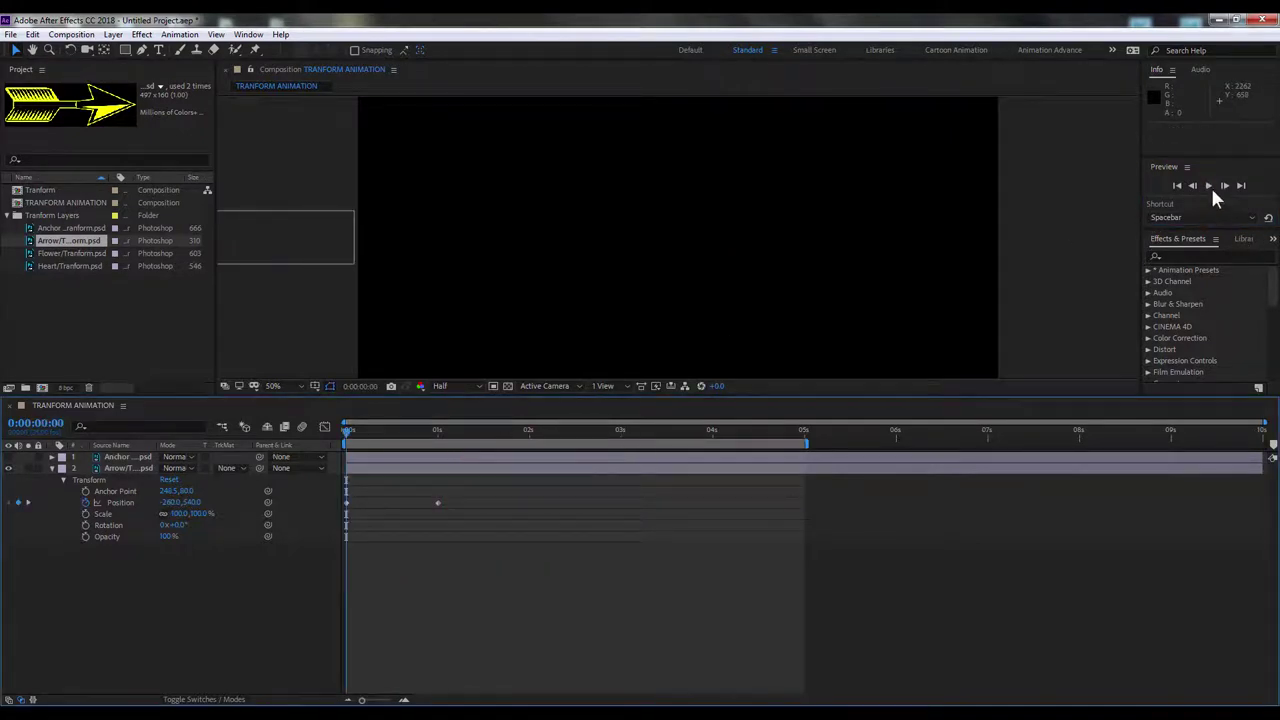
click(1207, 186)
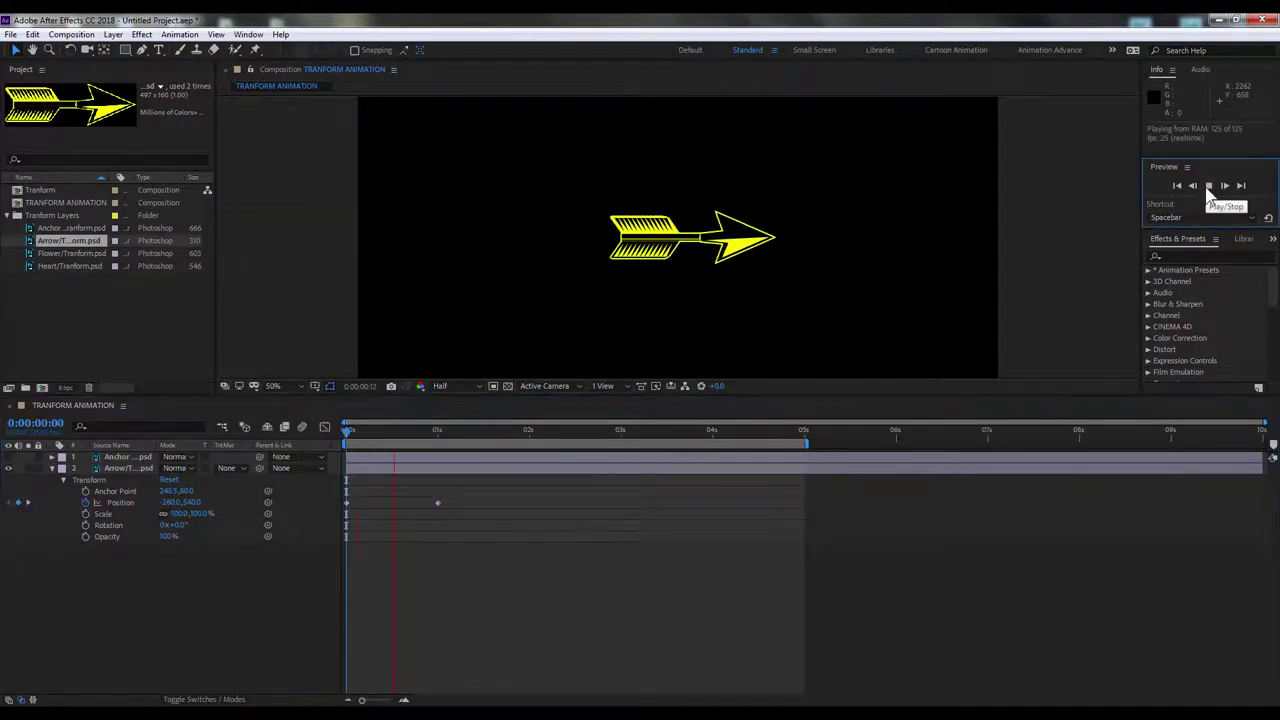
key(space)
drag(512, 430, 529, 430)
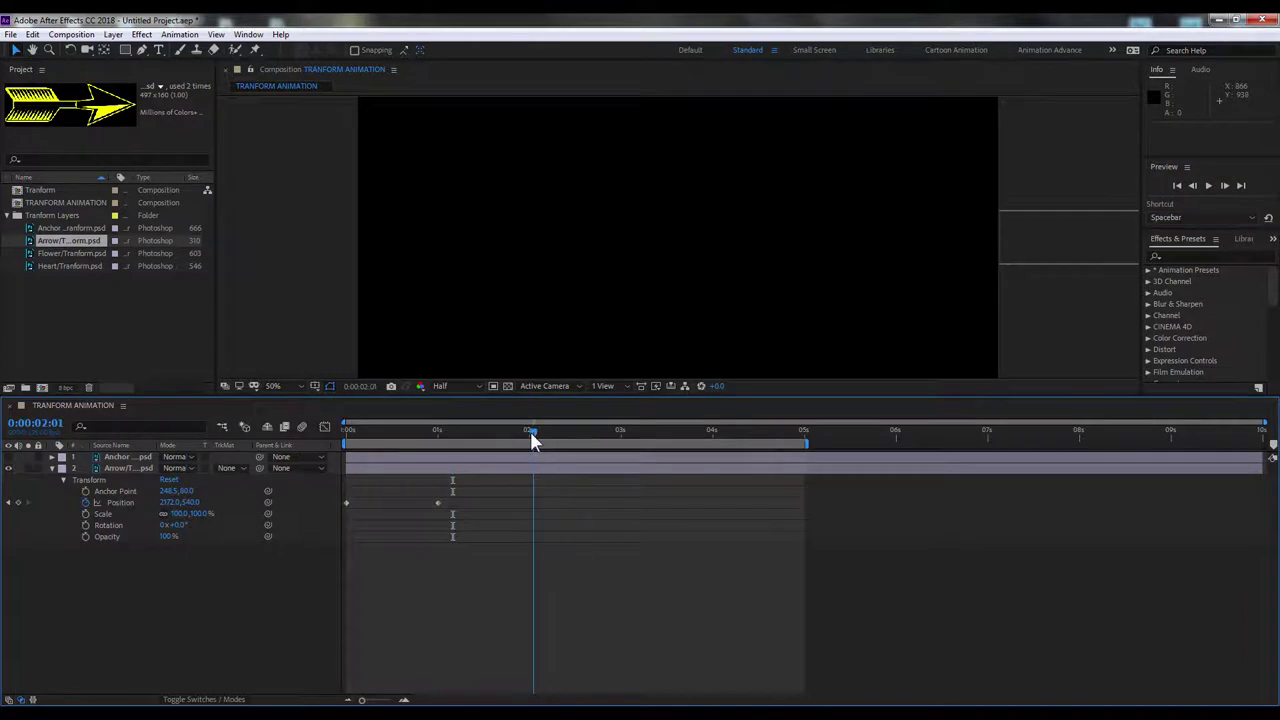
Step: Copy the arrow's 1-second Position keyframe and paste it at 2 seconds to hold
drag(463, 507, 456, 511)
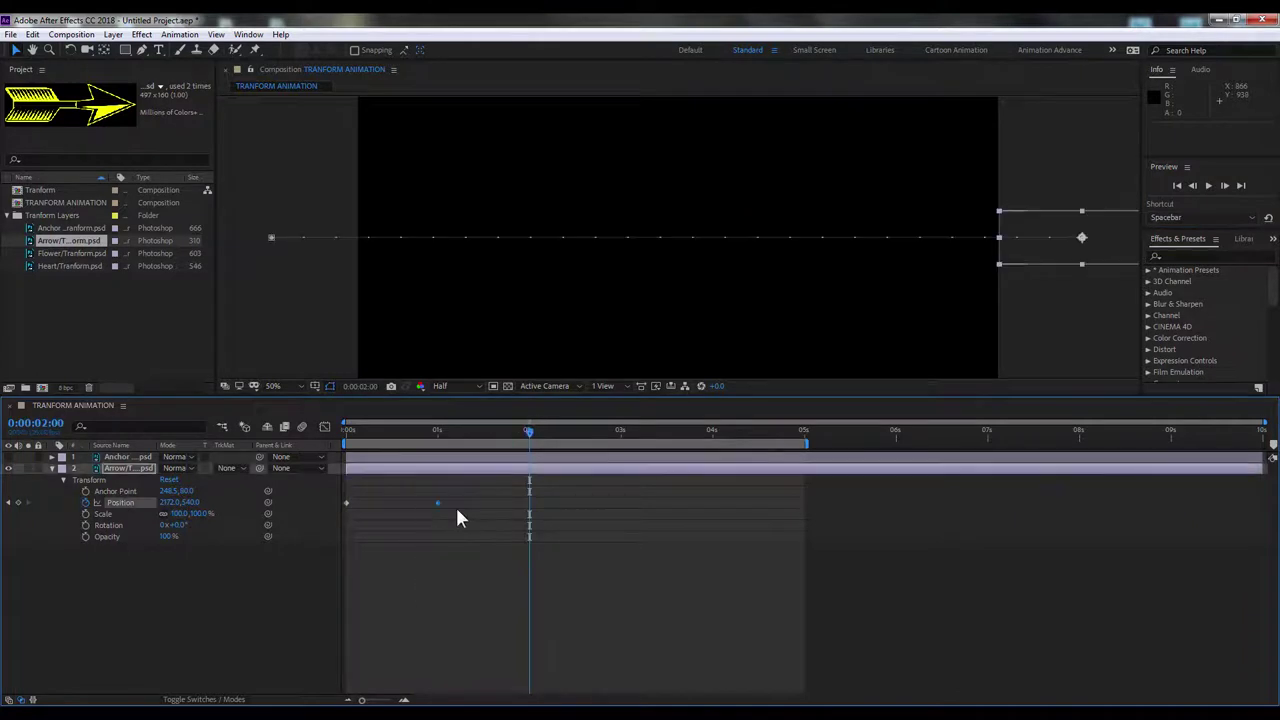
click(437, 503)
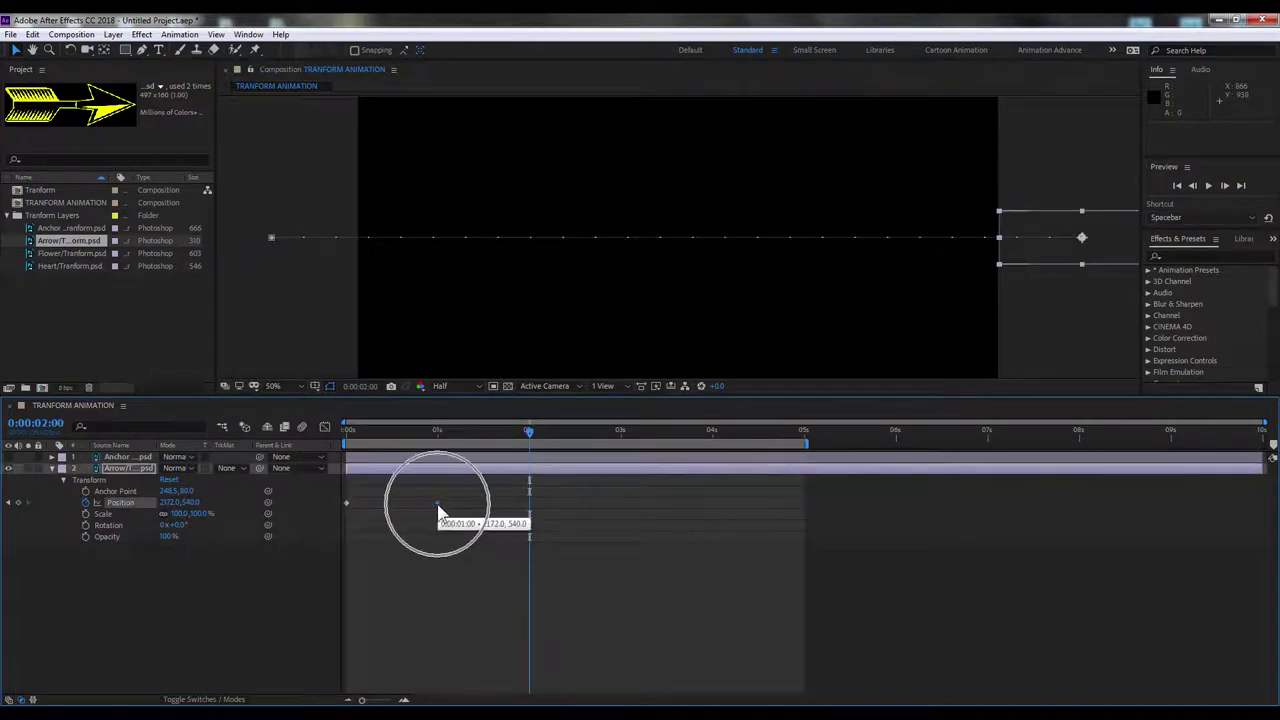
click(33, 34)
click(60, 113)
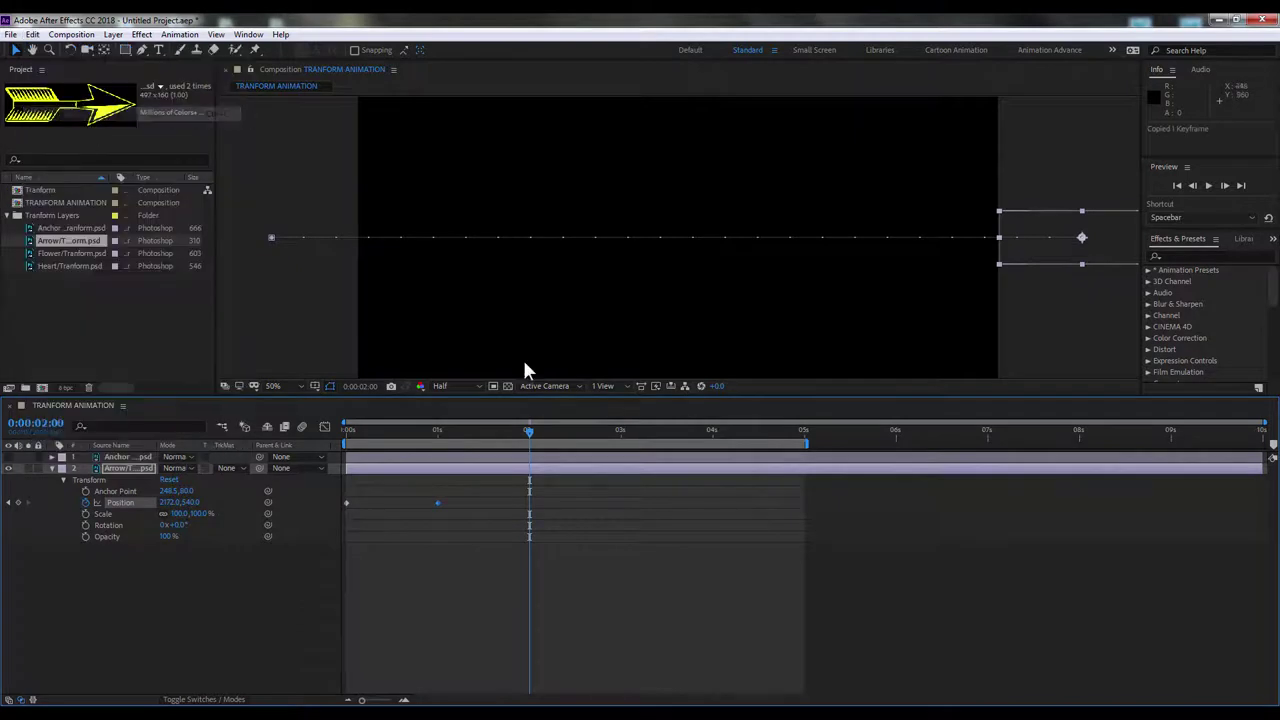
click(33, 34)
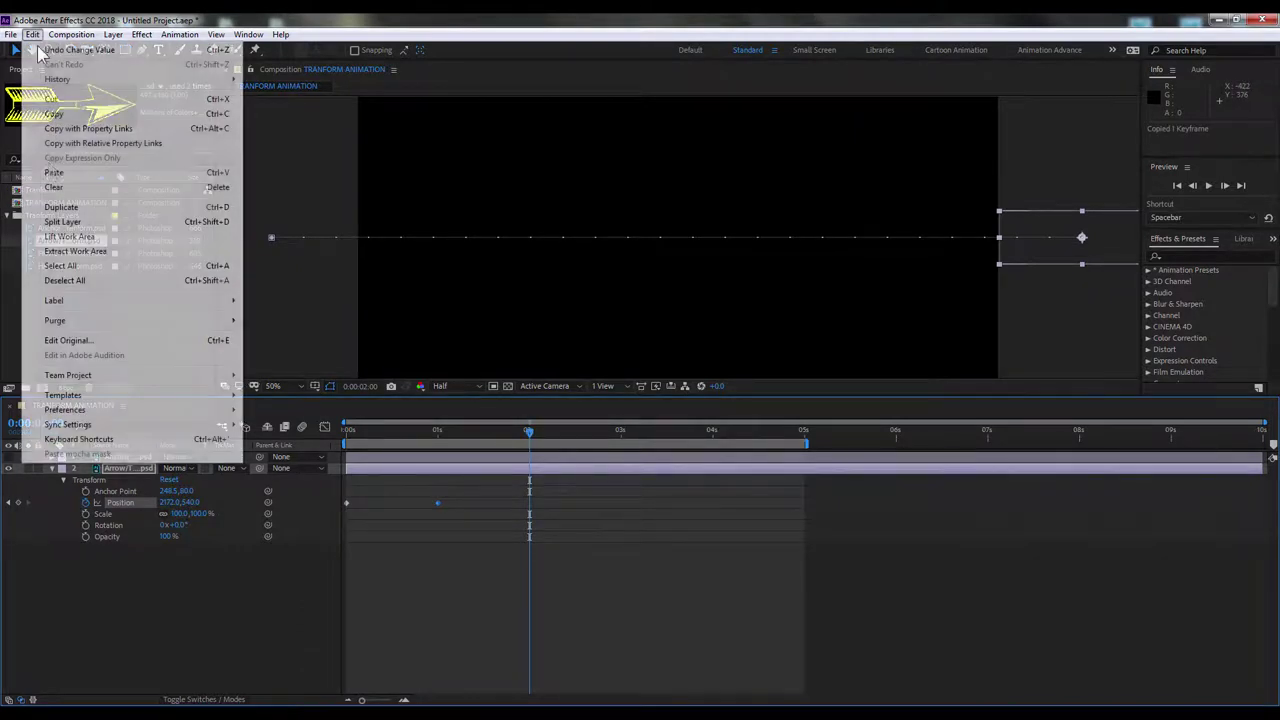
click(58, 173)
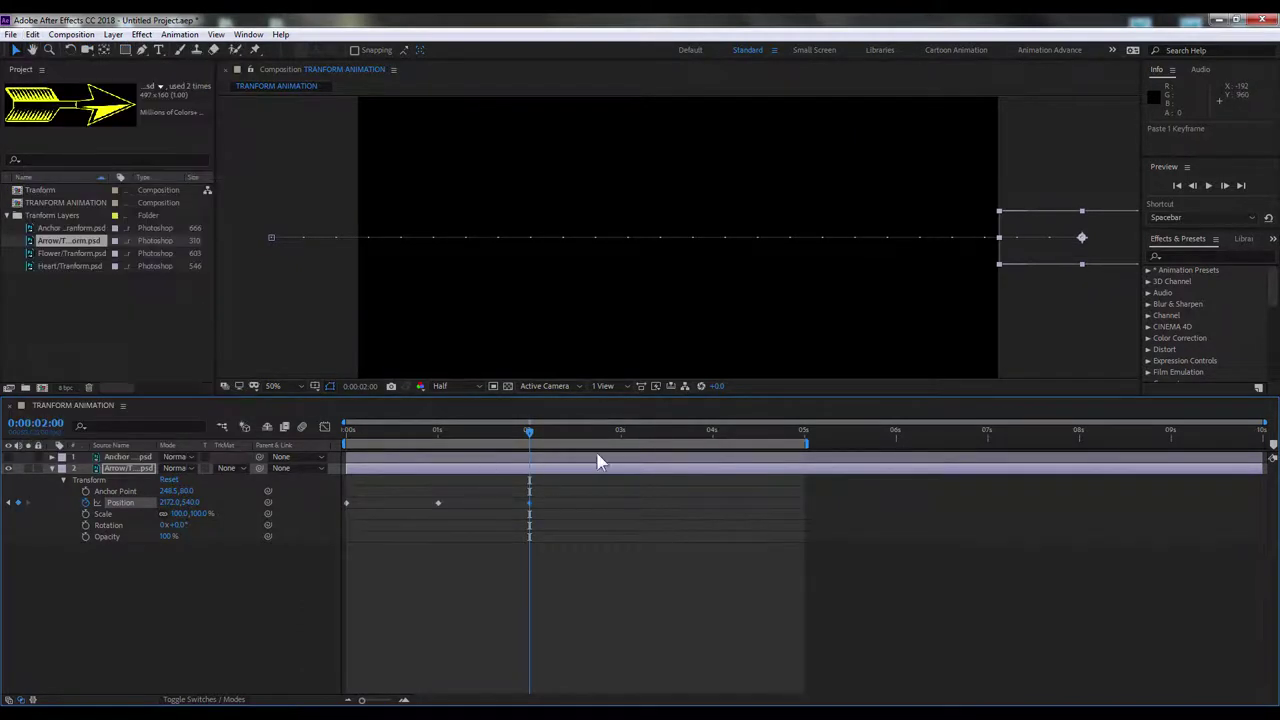
Step: Return the arrow to -260, 540 at 3 seconds, preview, and collapse its properties
click(621, 433)
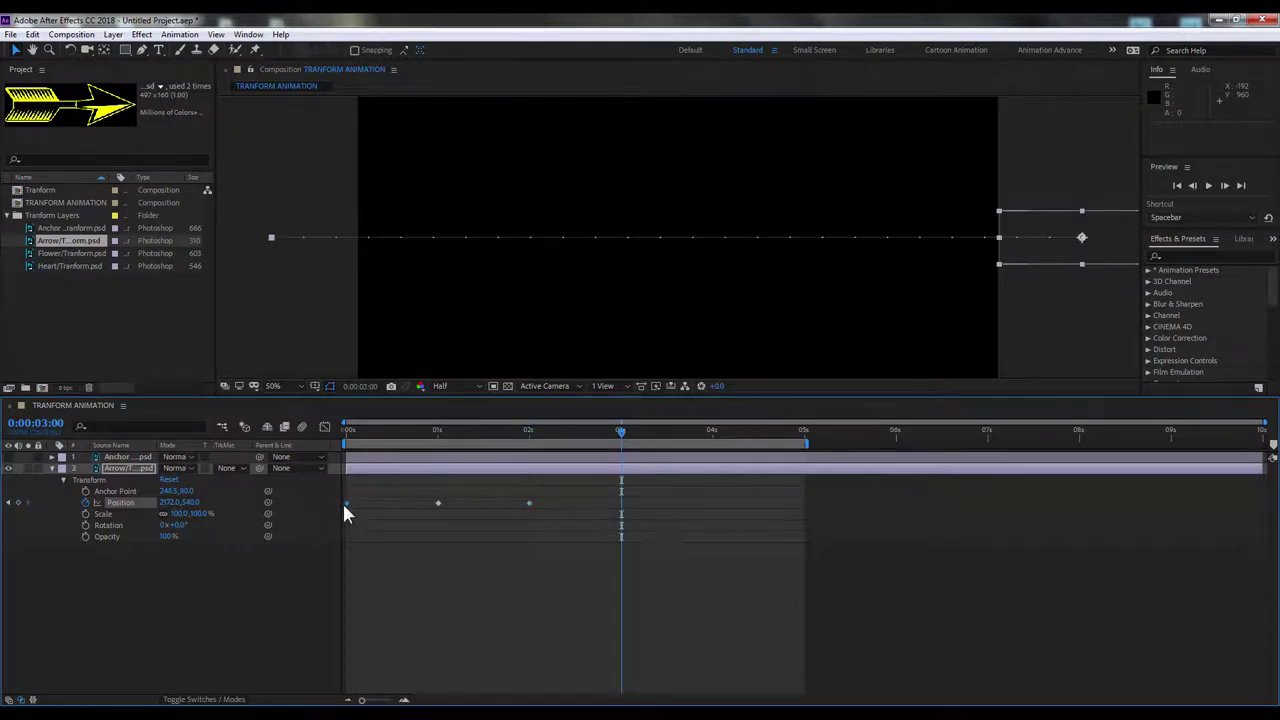
click(584, 589)
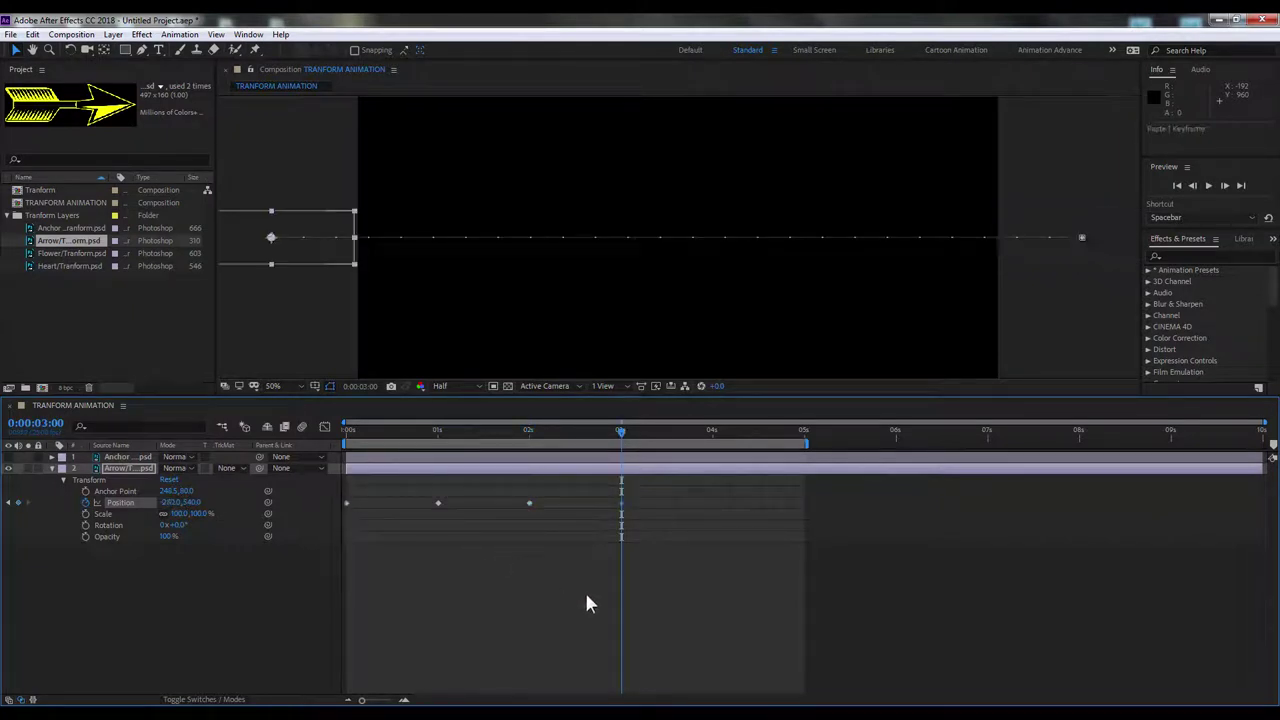
key(space)
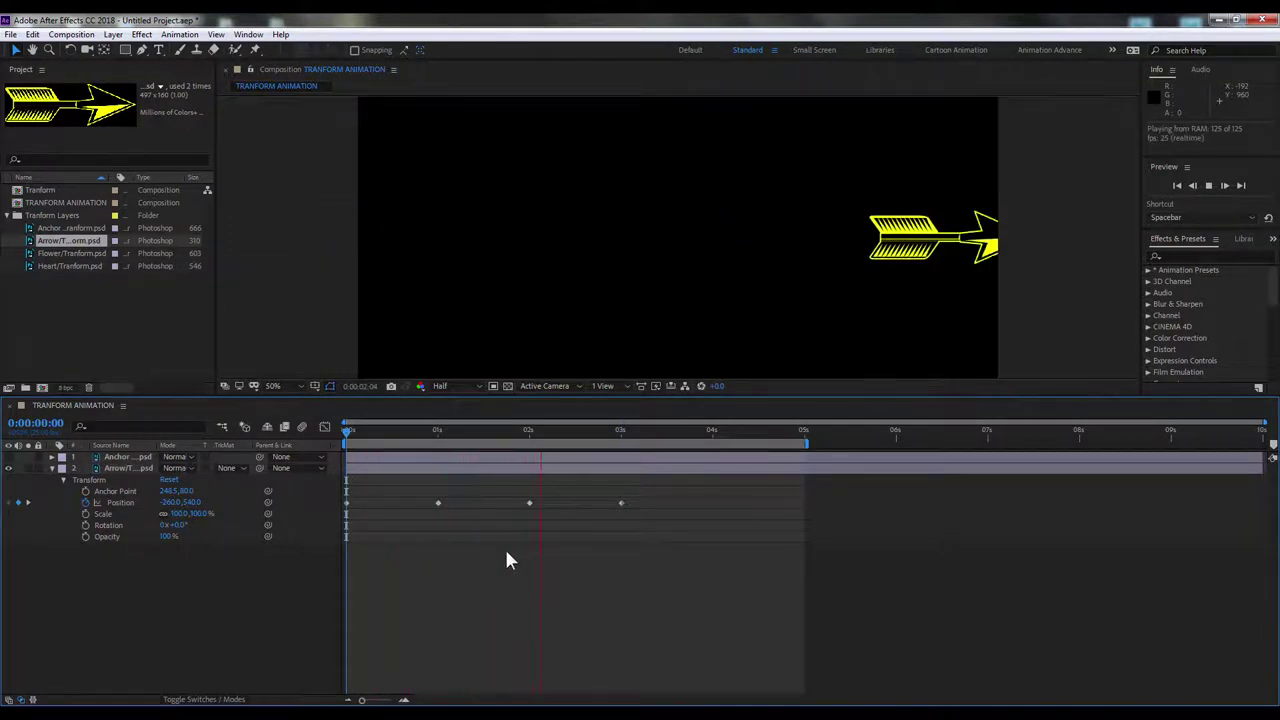
key(space)
drag(606, 427, 622, 427)
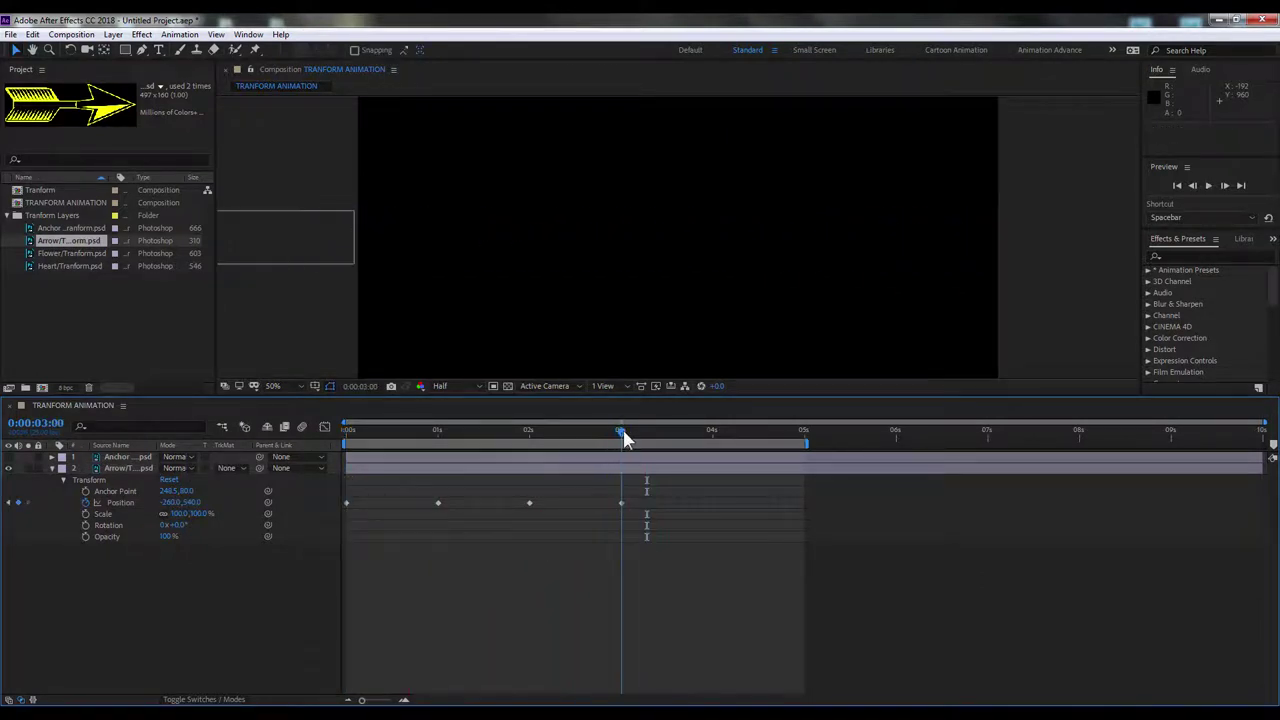
key(space)
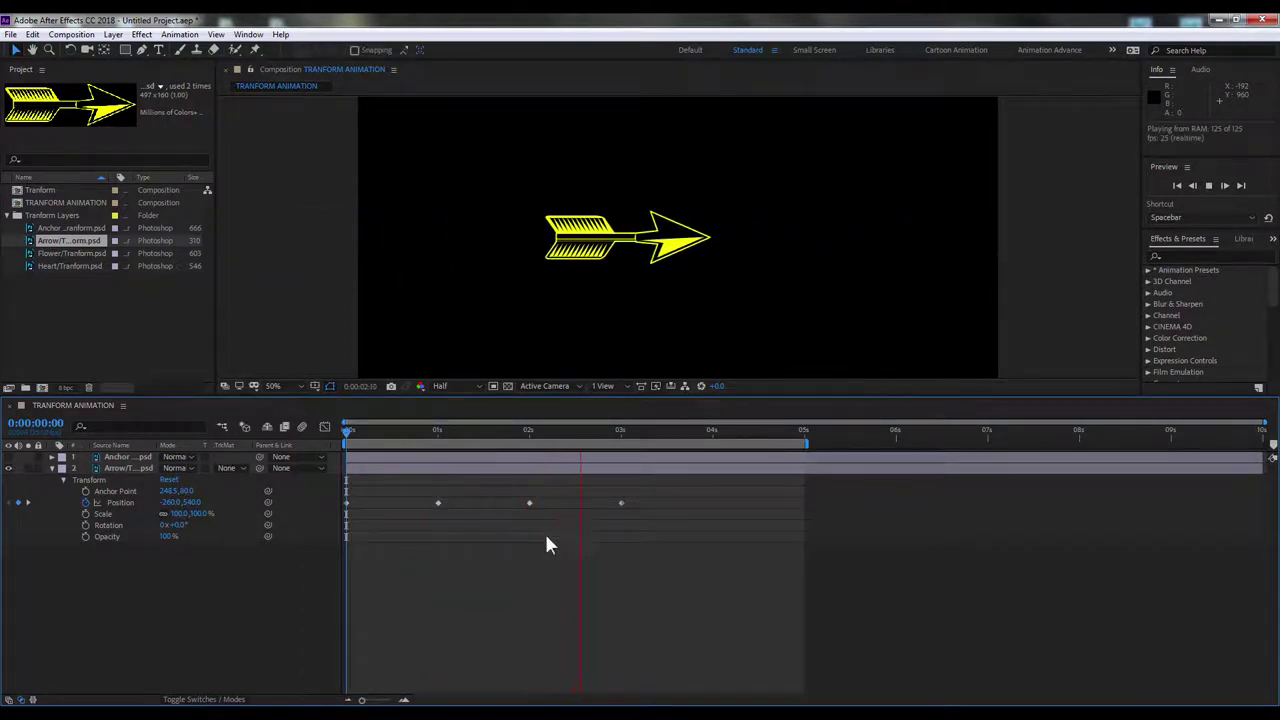
click(622, 432)
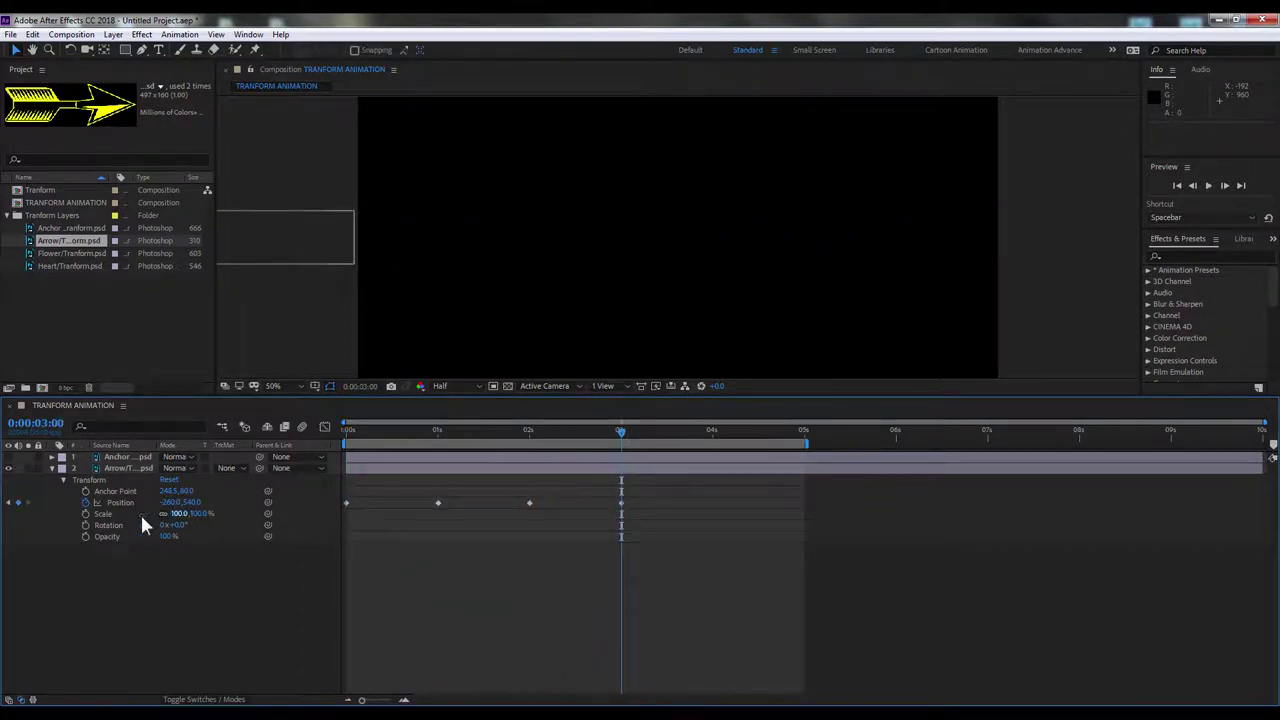
key(ctrl+grave)
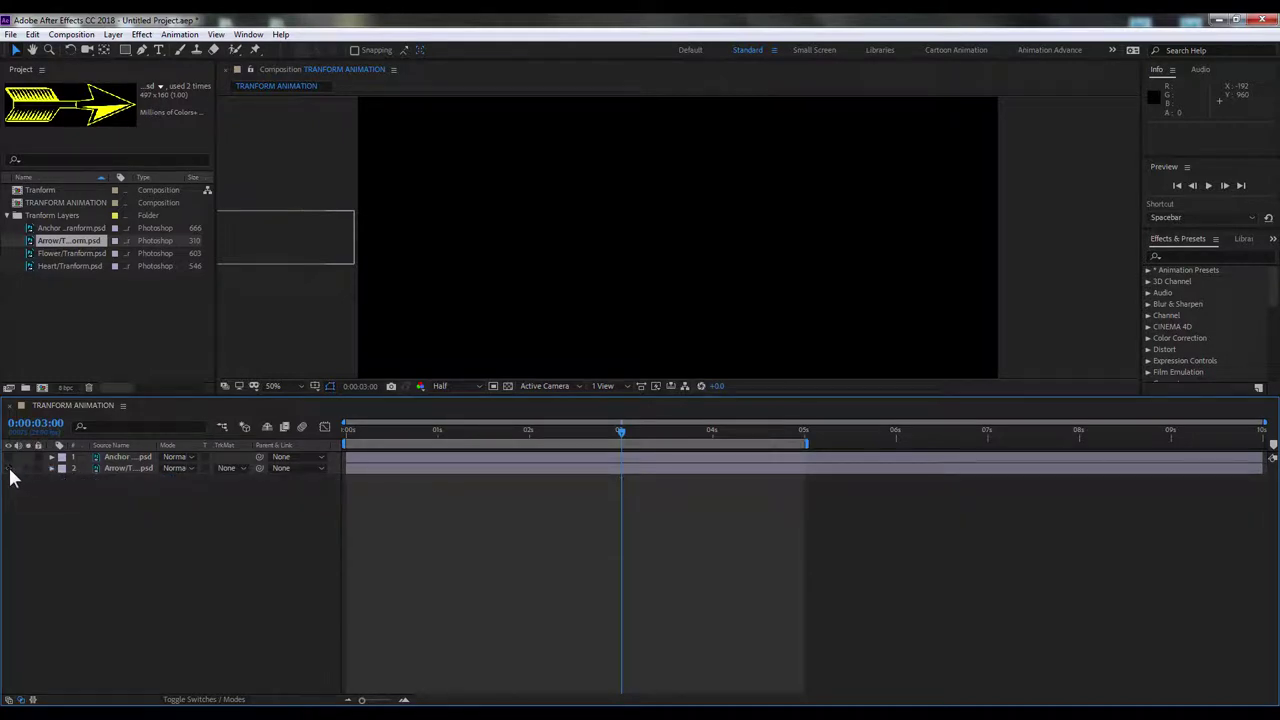
Step: Add the Flower PSD as layer 3 and set its first Scale keyframe at 0 seconds
drag(47, 255, 64, 252)
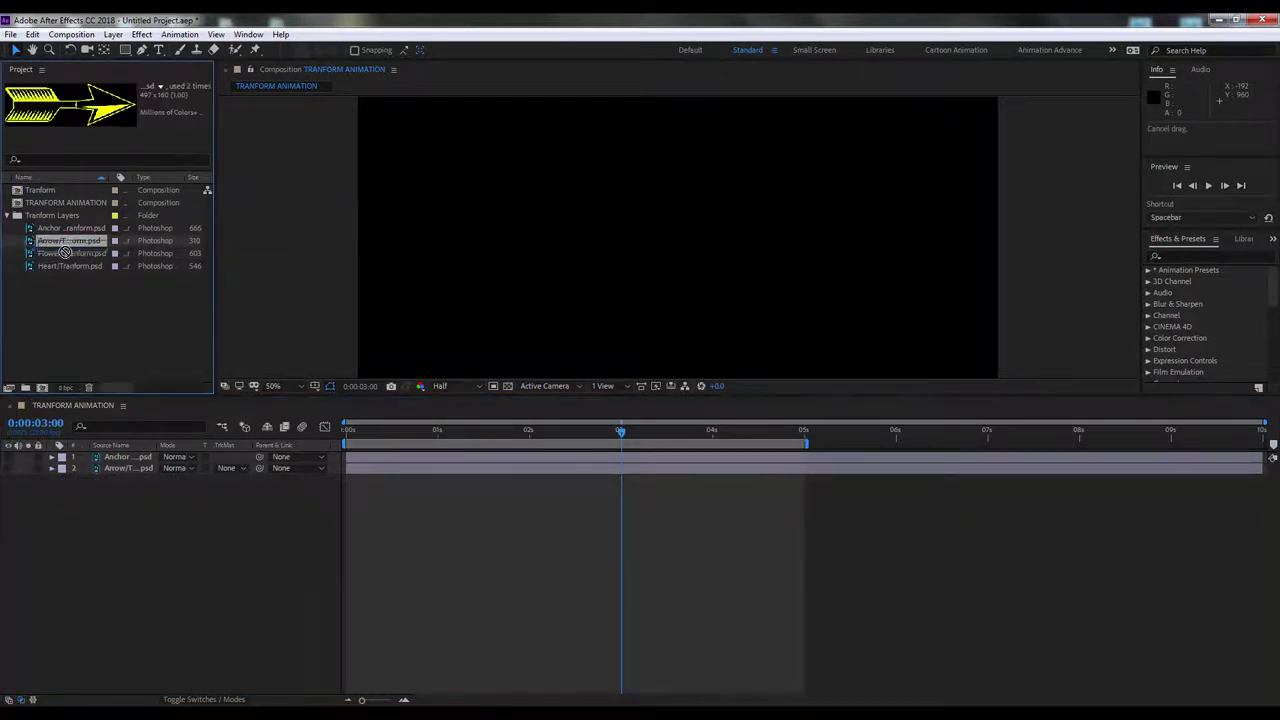
drag(64, 253, 65, 486)
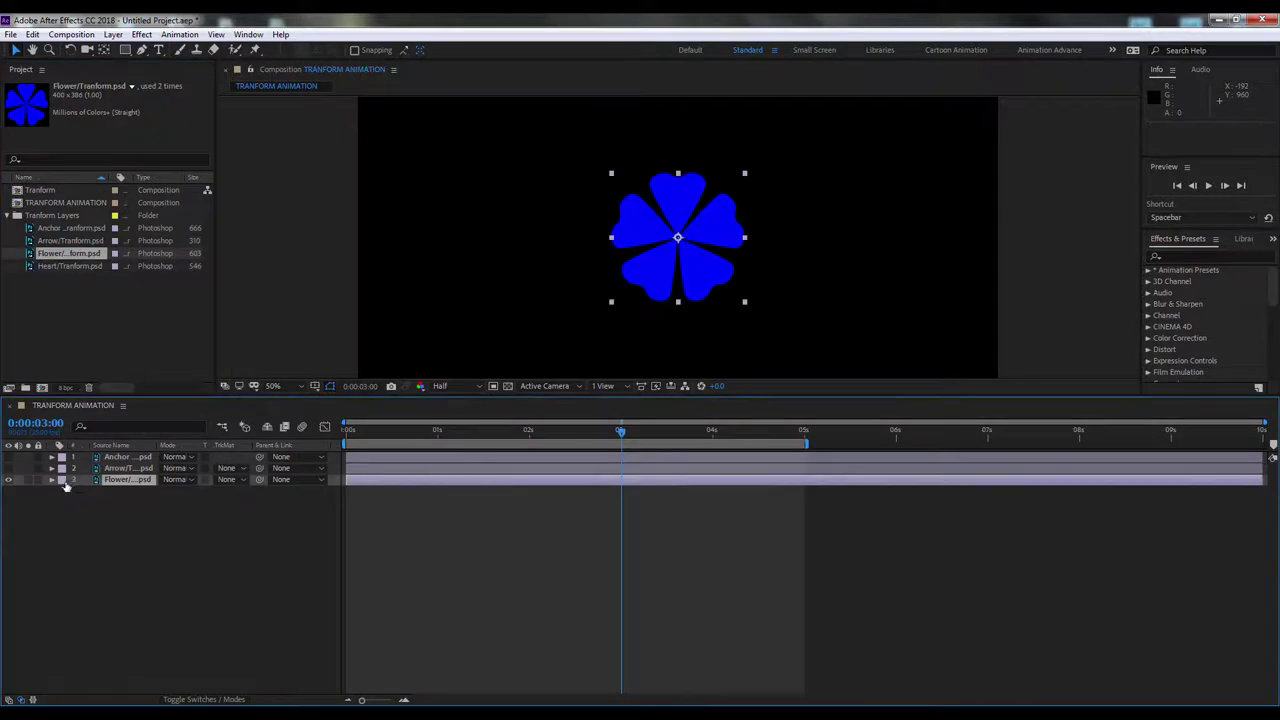
click(53, 480)
click(62, 491)
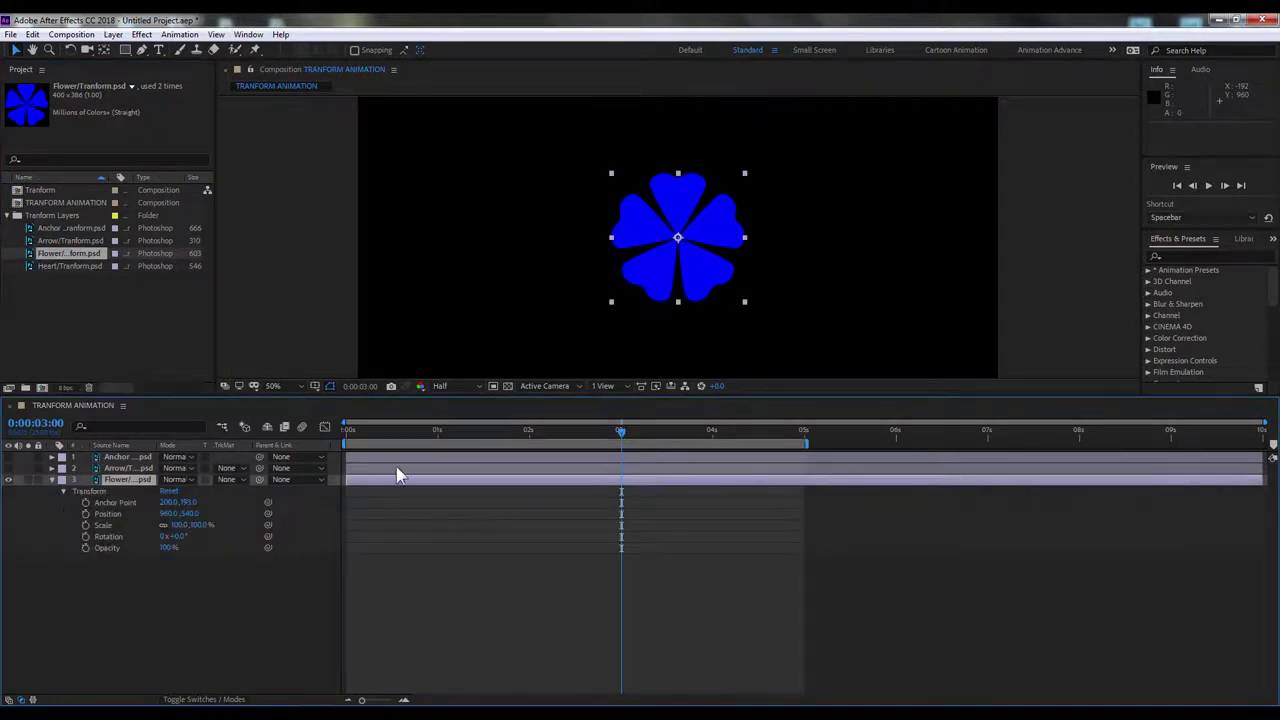
drag(422, 430, 310, 432)
click(214, 588)
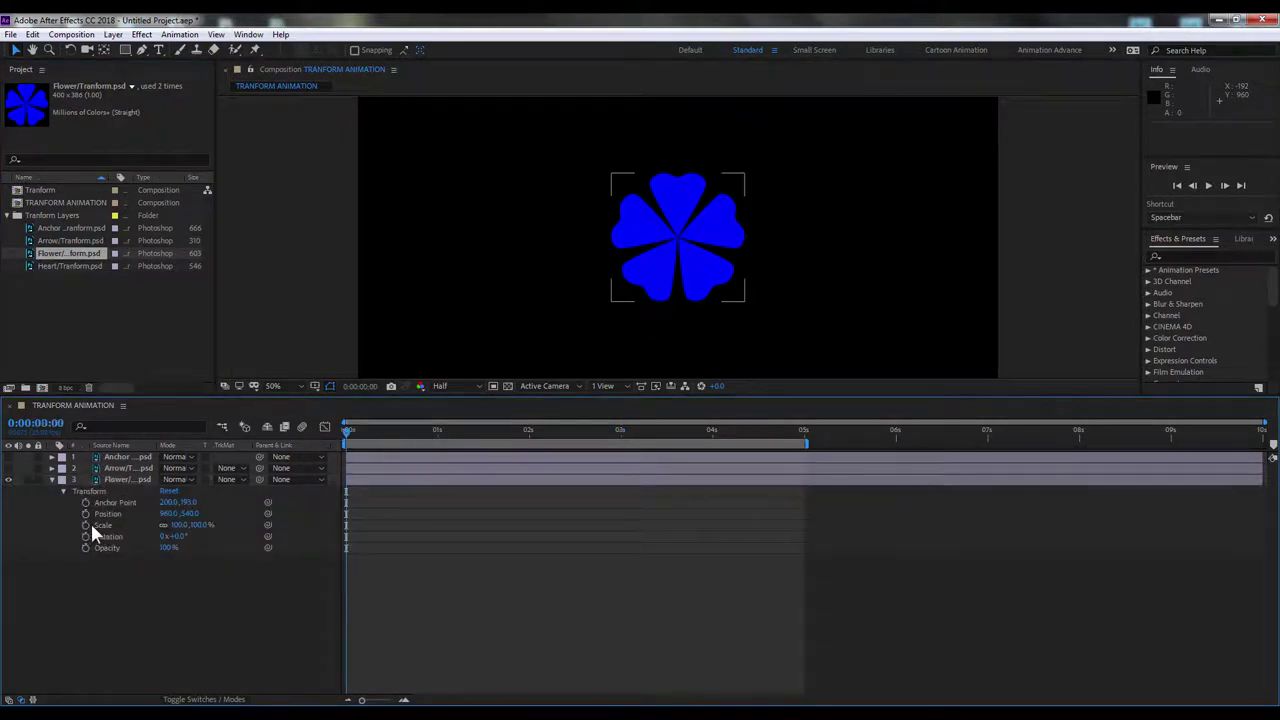
click(86, 525)
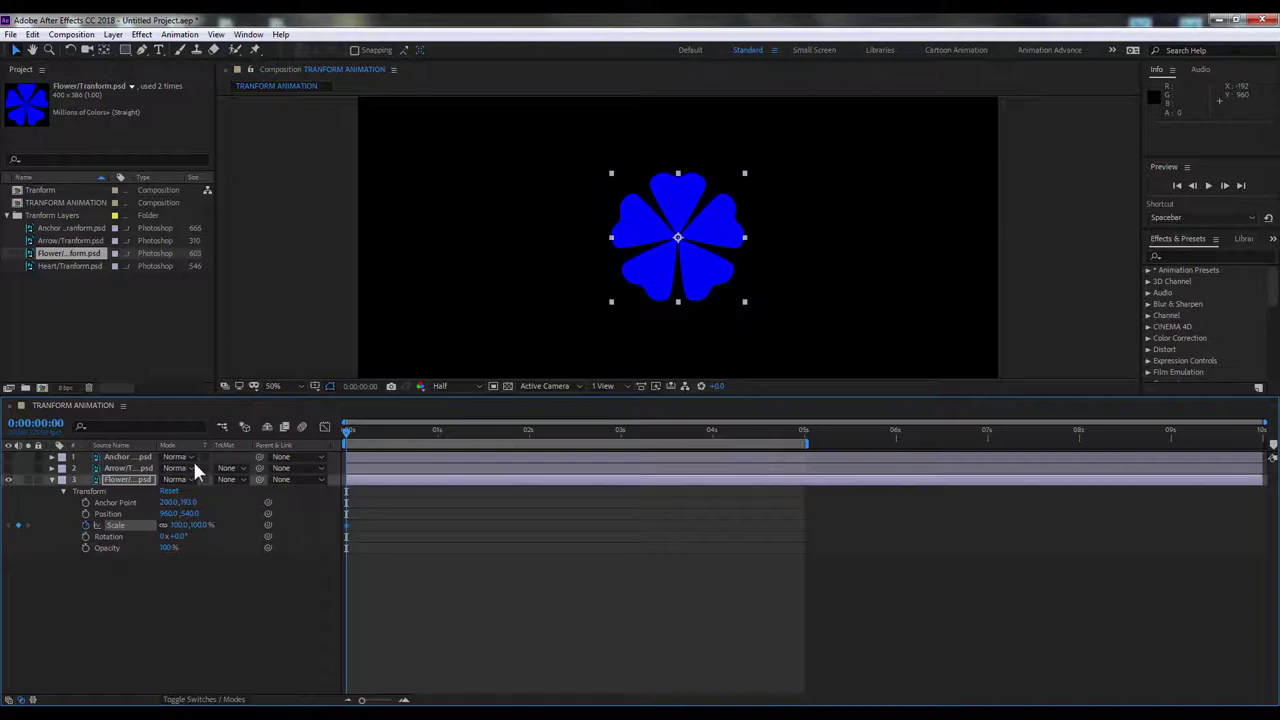
Step: Keyframe the flower's Scale at about 165% at 1s, 82% at 2s, and 100% at 3s
click(436, 435)
drag(205, 530, 388, 488)
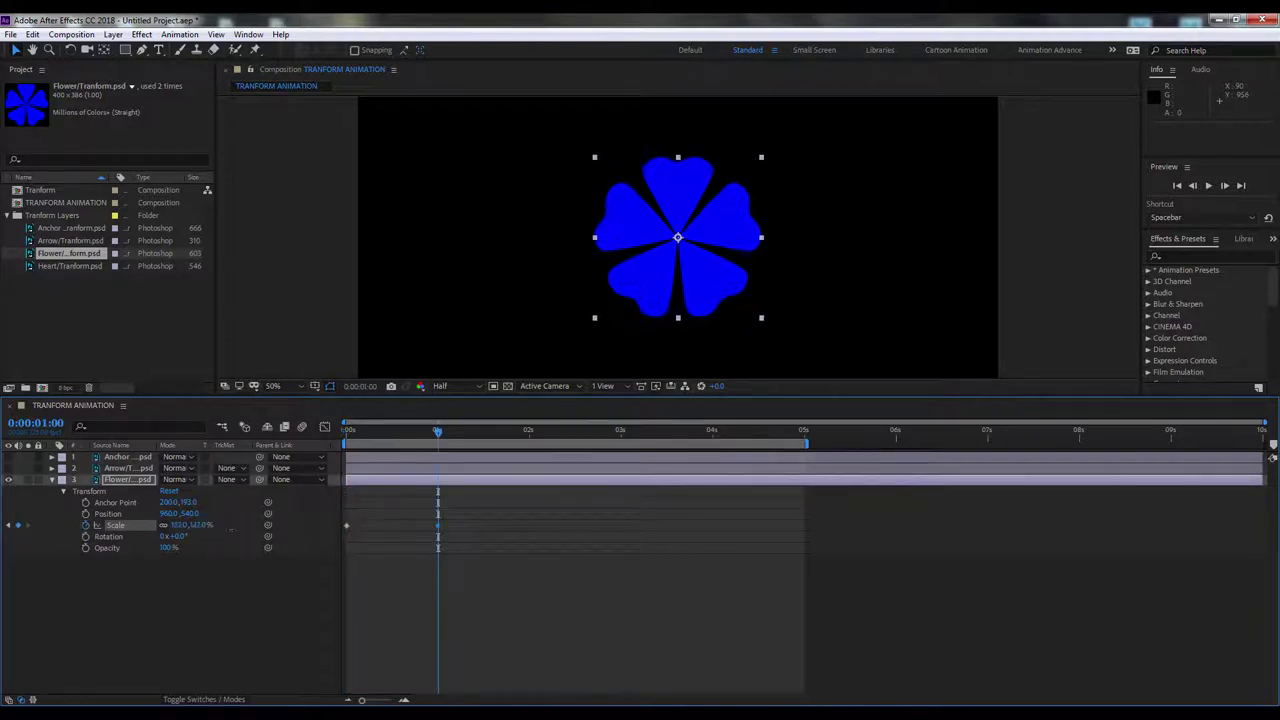
click(529, 433)
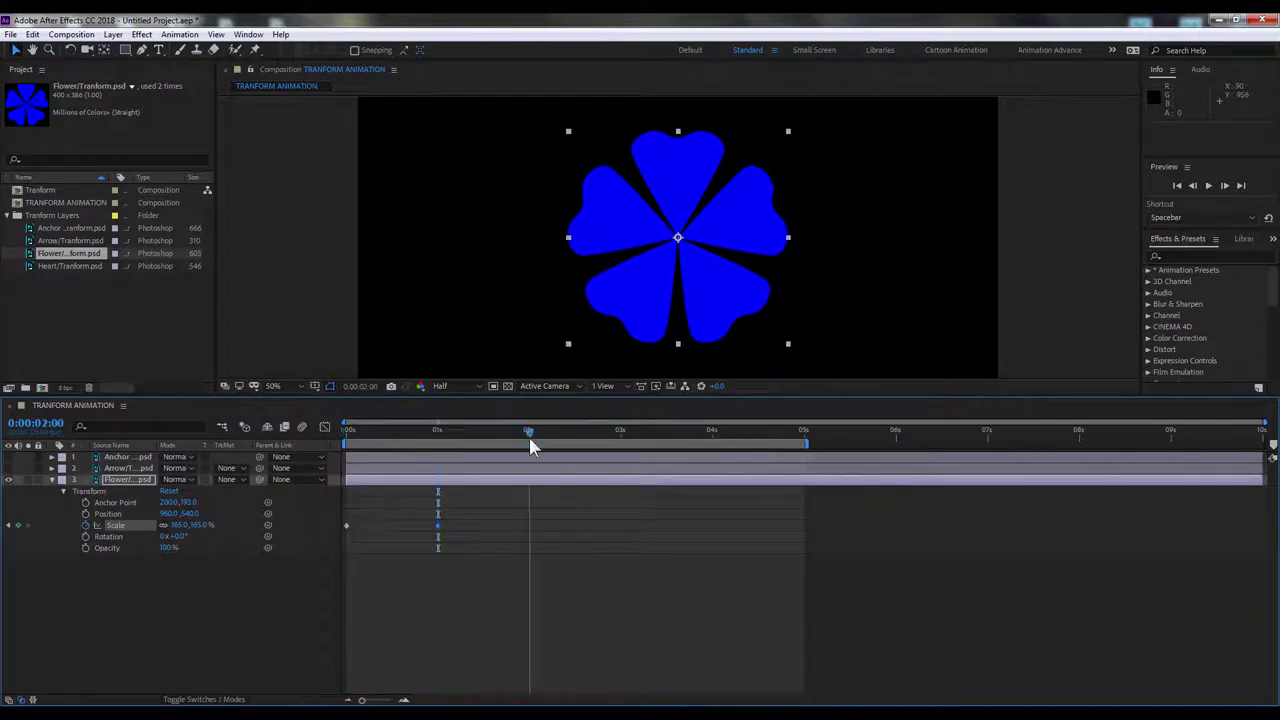
drag(197, 526, 130, 525)
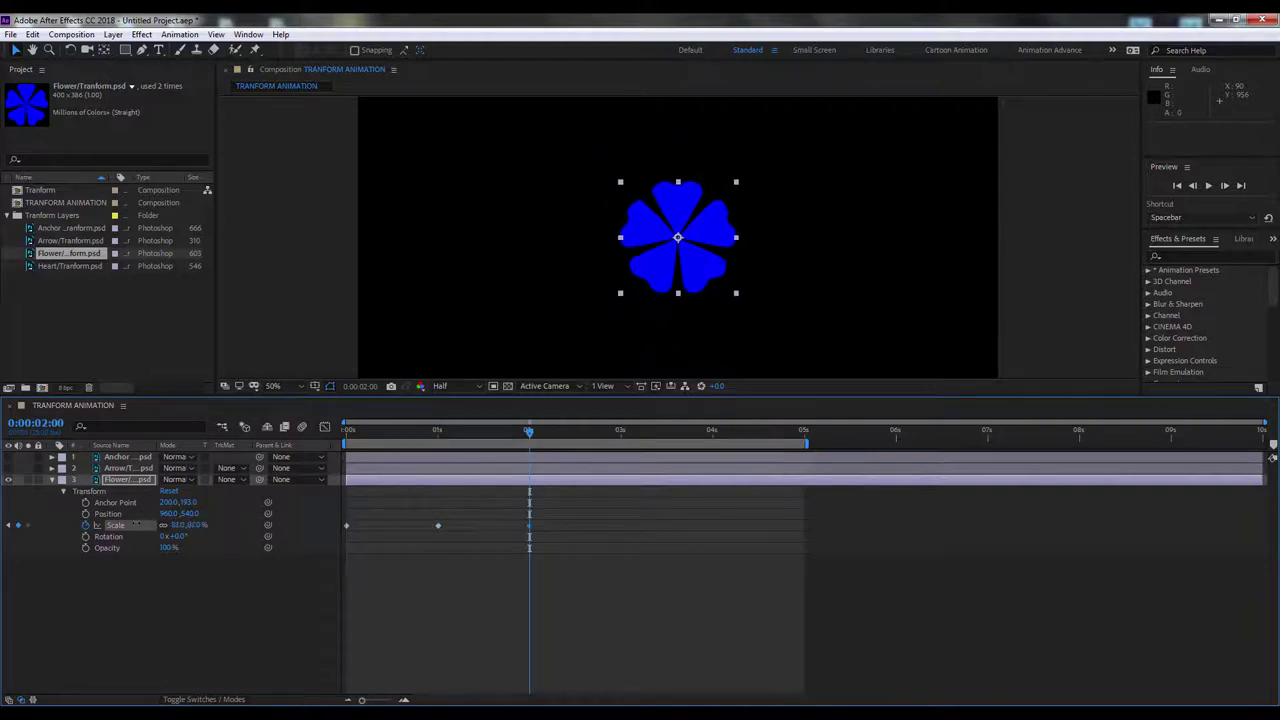
click(616, 436)
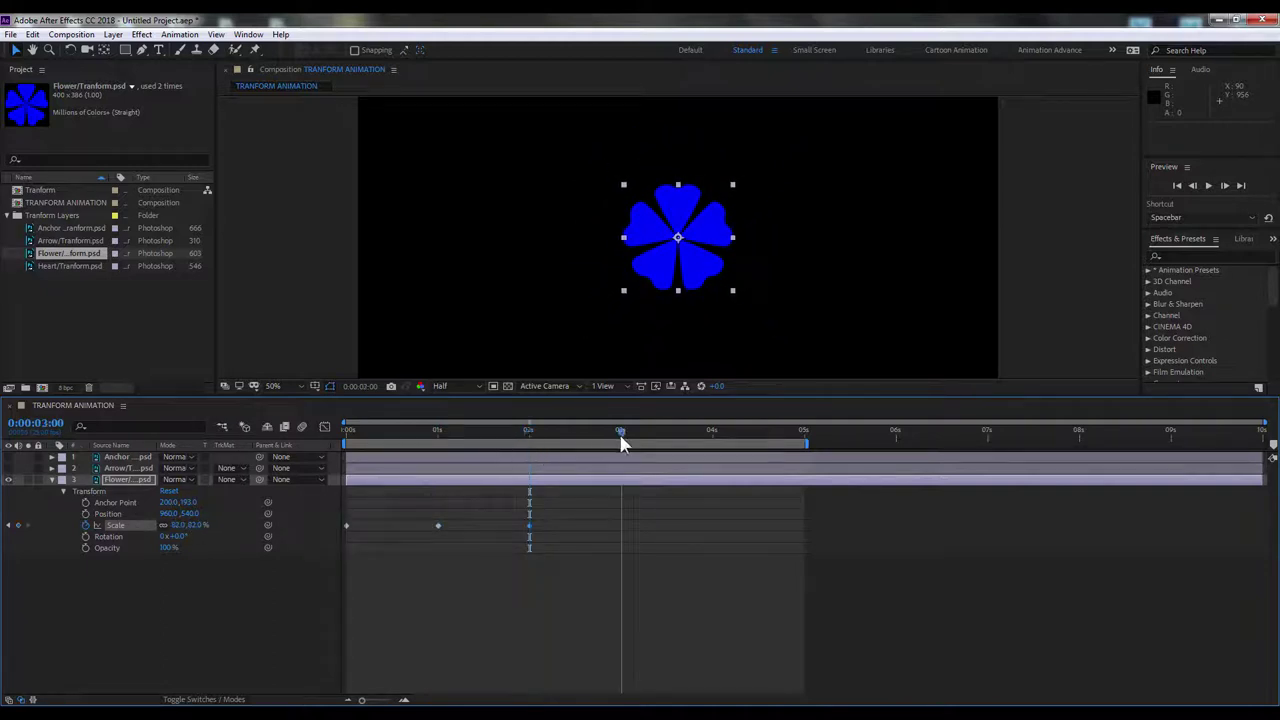
click(197, 526)
text(100)
key(Return)
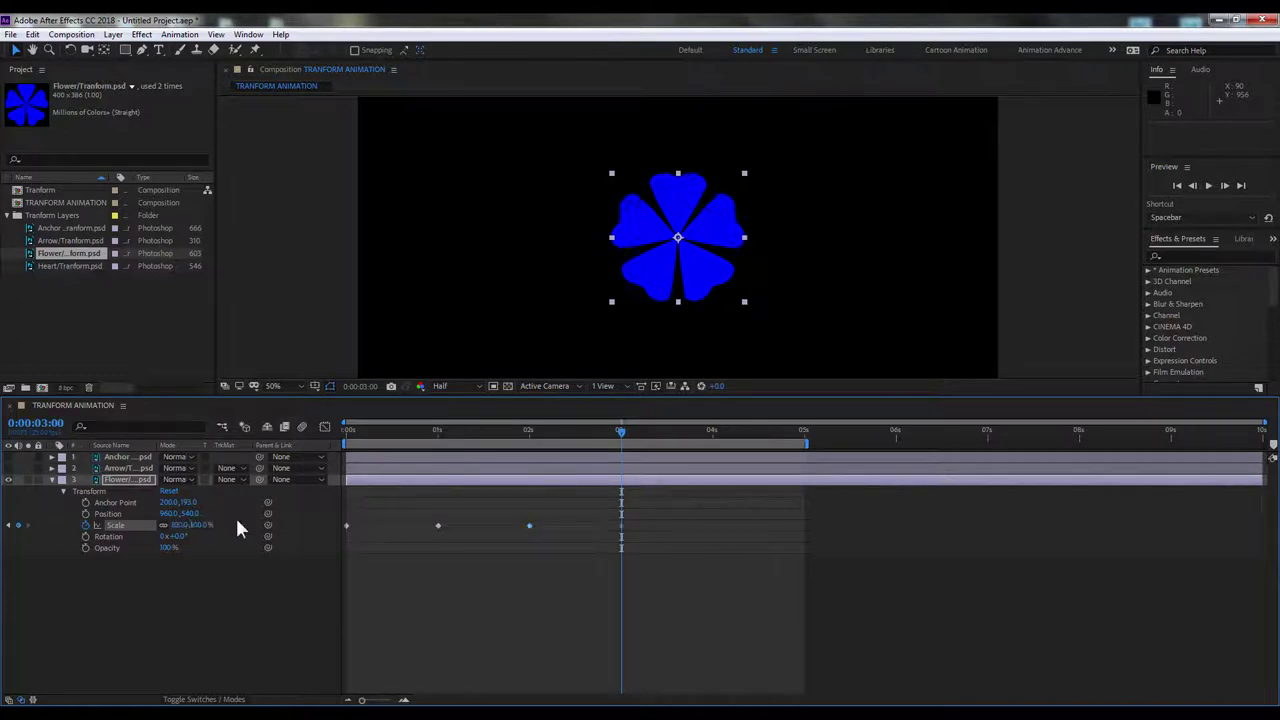
Step: End the work area at 3 seconds and preview the flower's pulsing from the start
key(n)
key(Home)
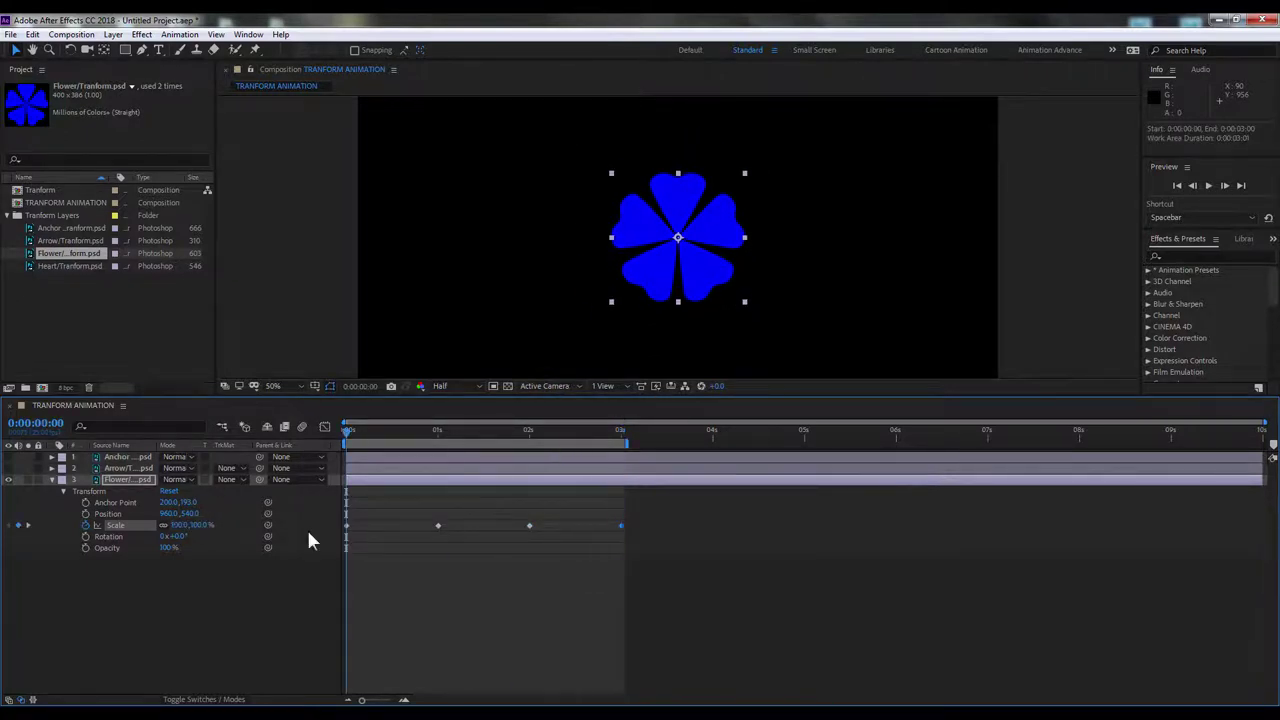
click(1077, 103)
click(1208, 186)
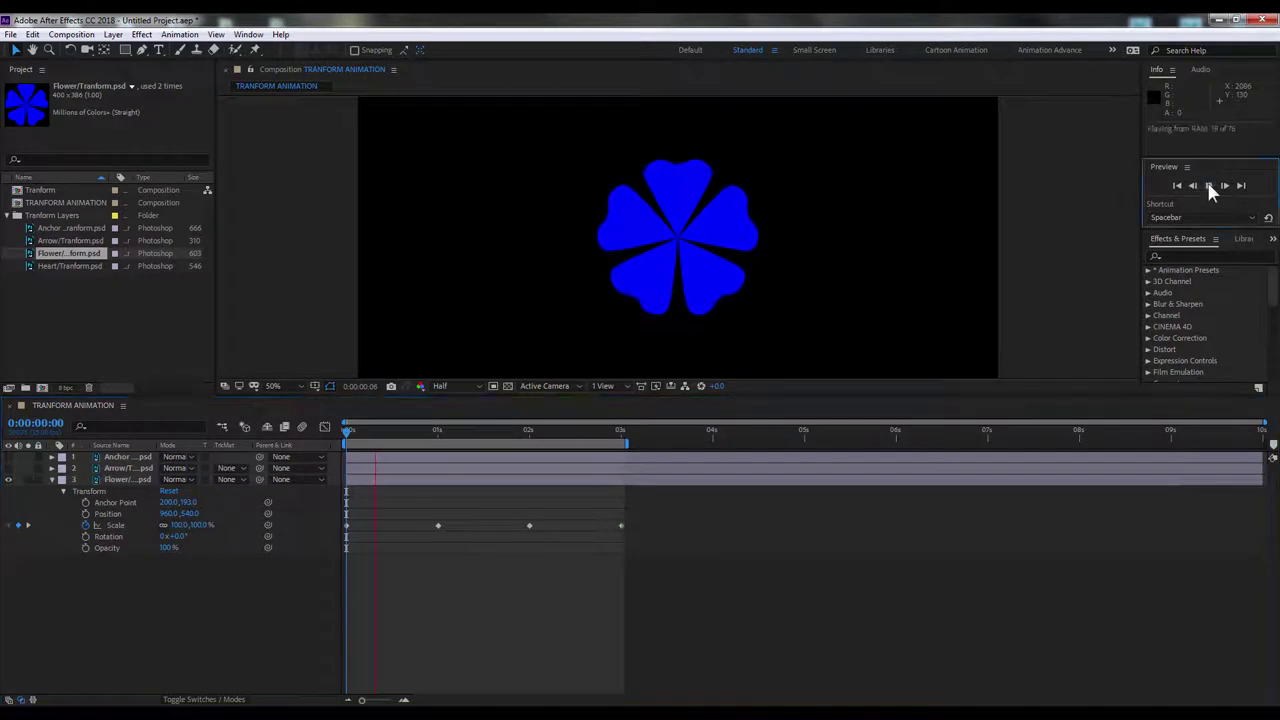
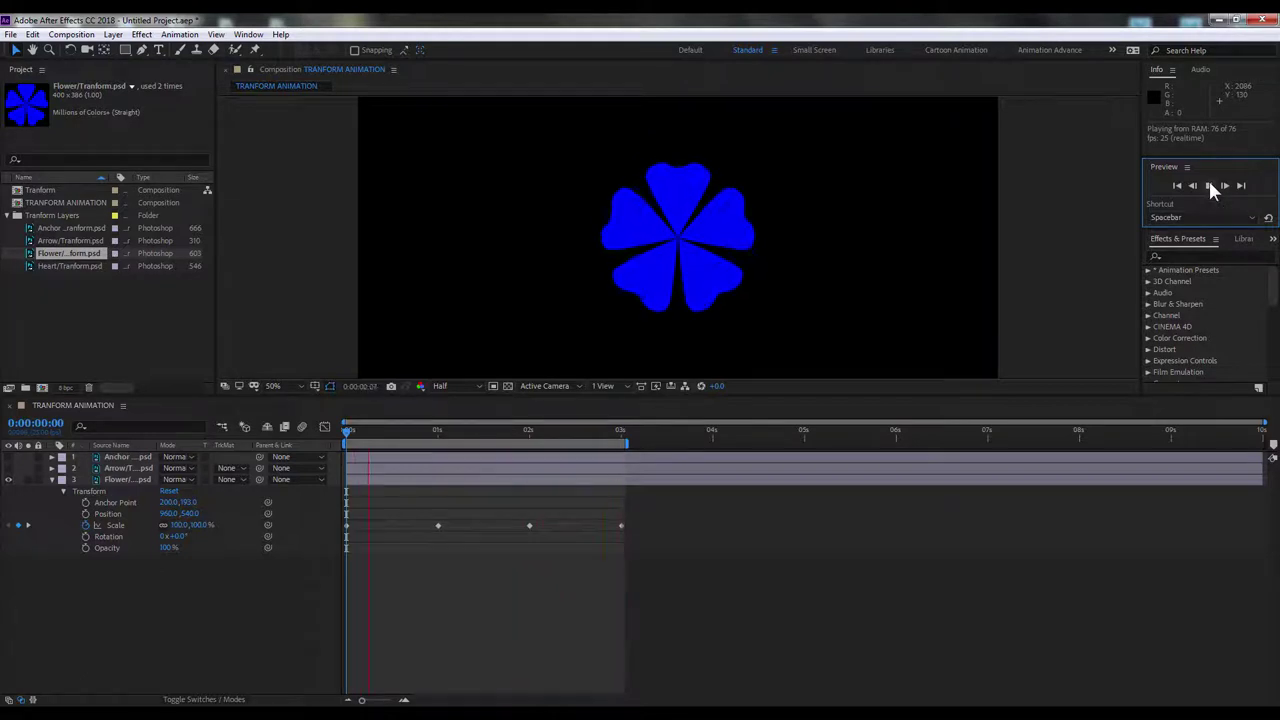
Step: Stop the preview and remove the Flower layer's Scale keyframes, leaving Scale fixed at 100%
click(1209, 186)
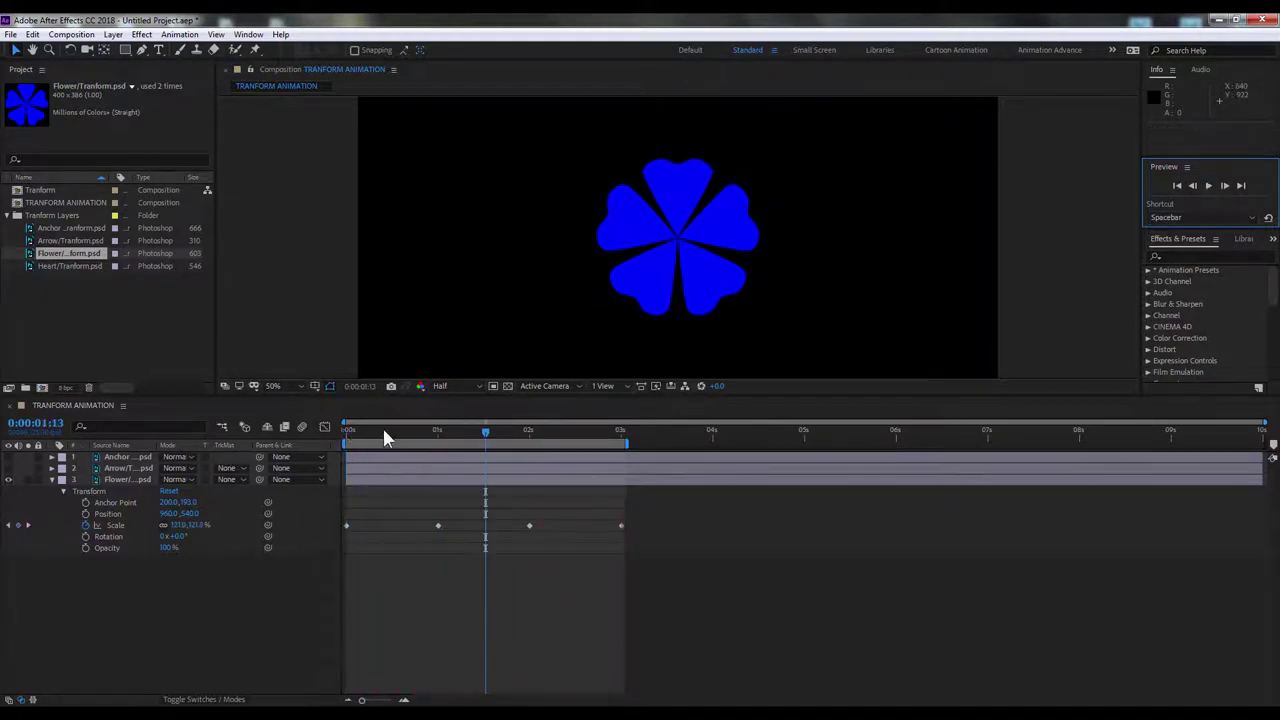
drag(384, 431, 309, 461)
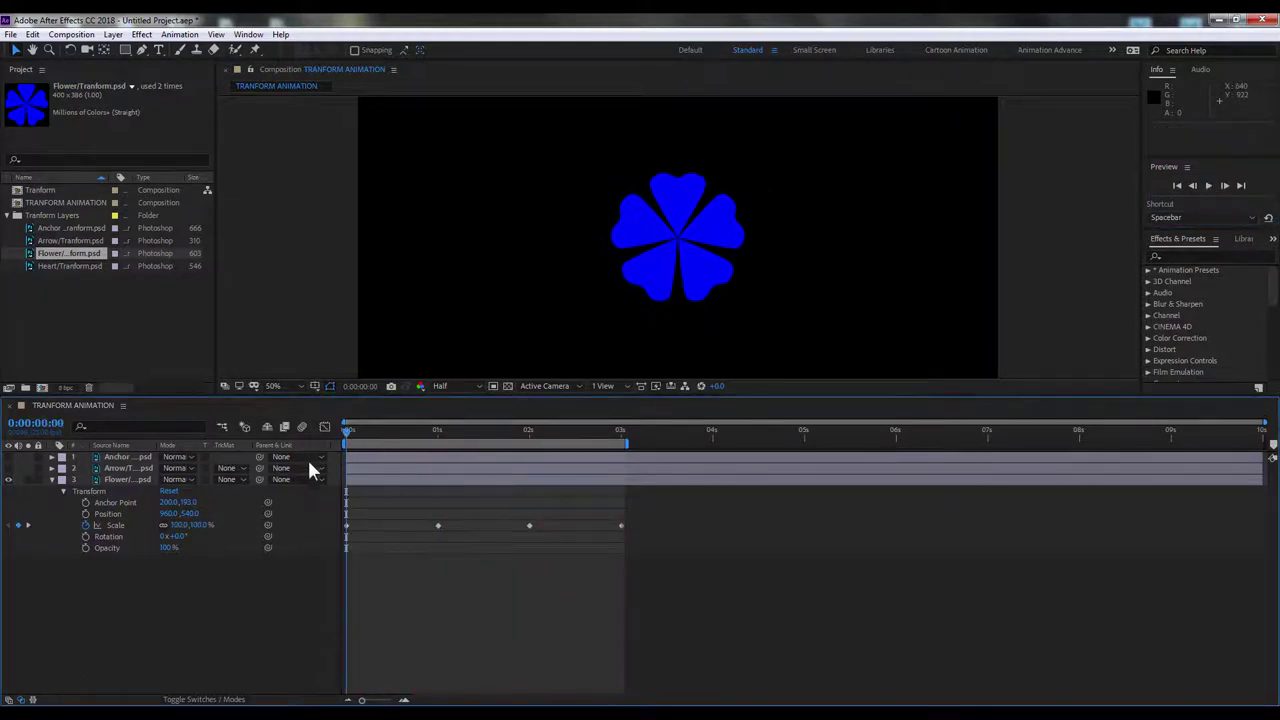
click(115, 479)
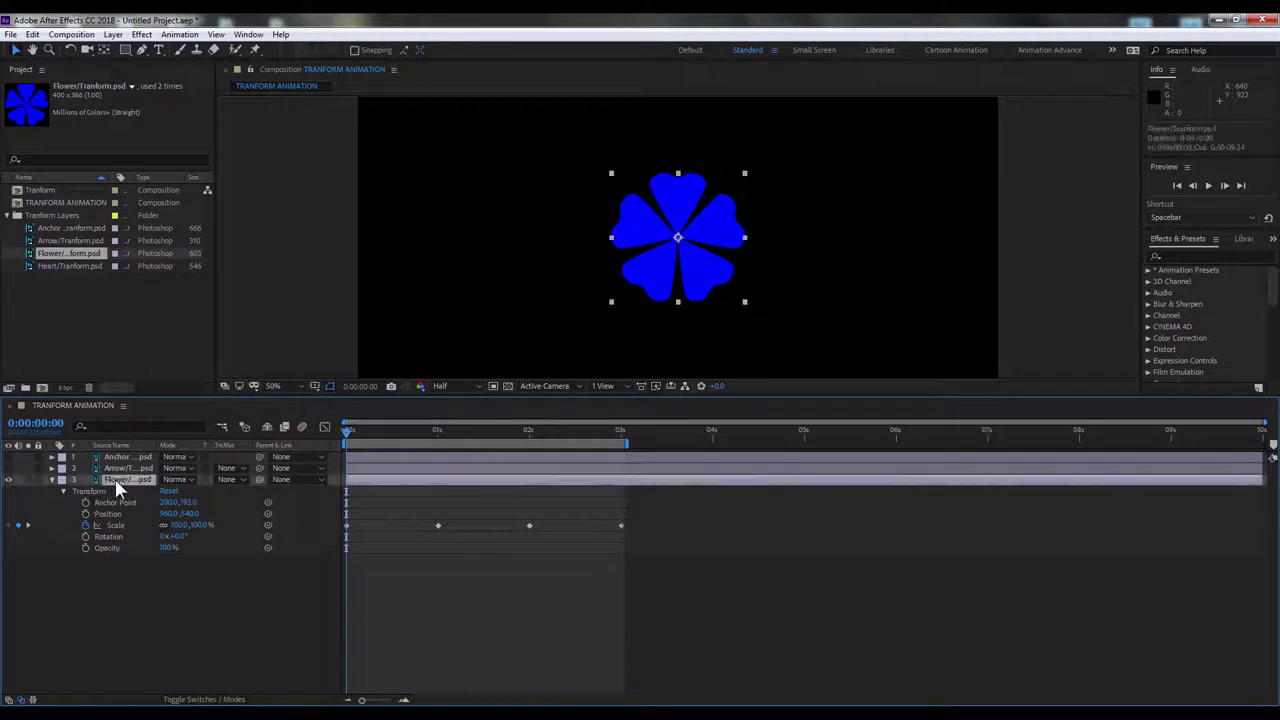
click(86, 527)
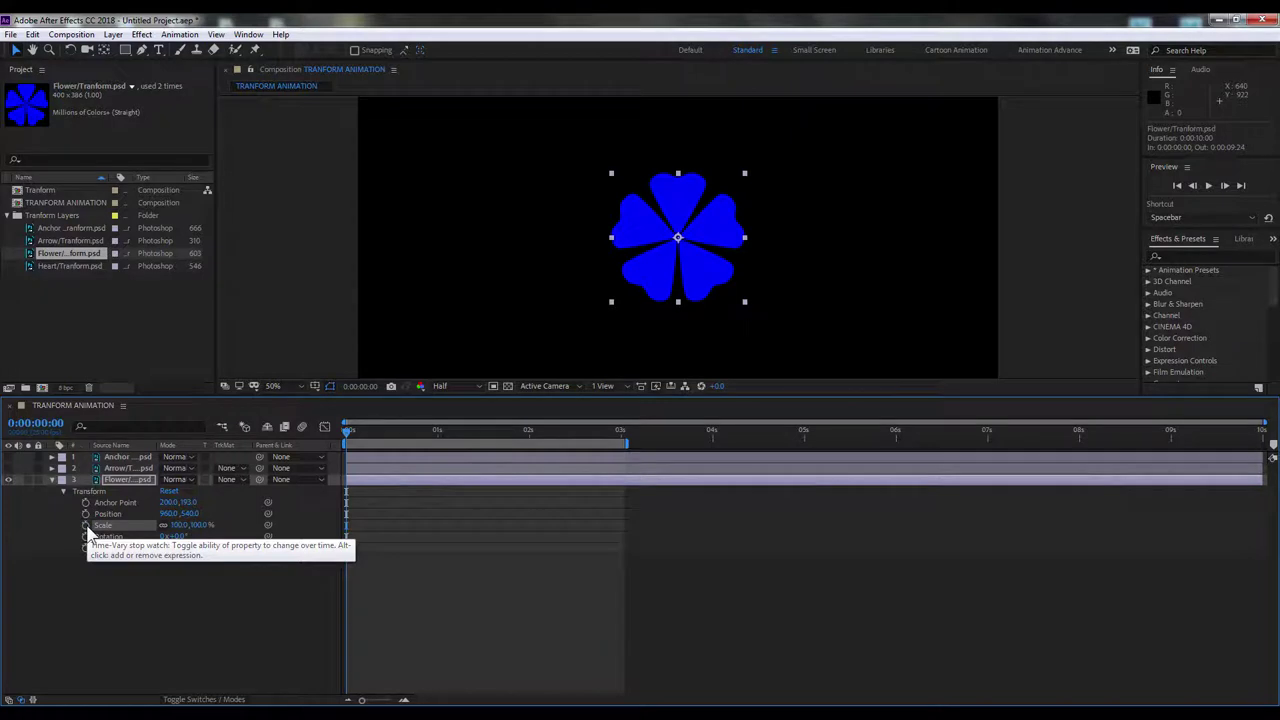
Step: Keyframe the flower's Rotation from 0° at 0 seconds to 90° at 1 second
click(85, 536)
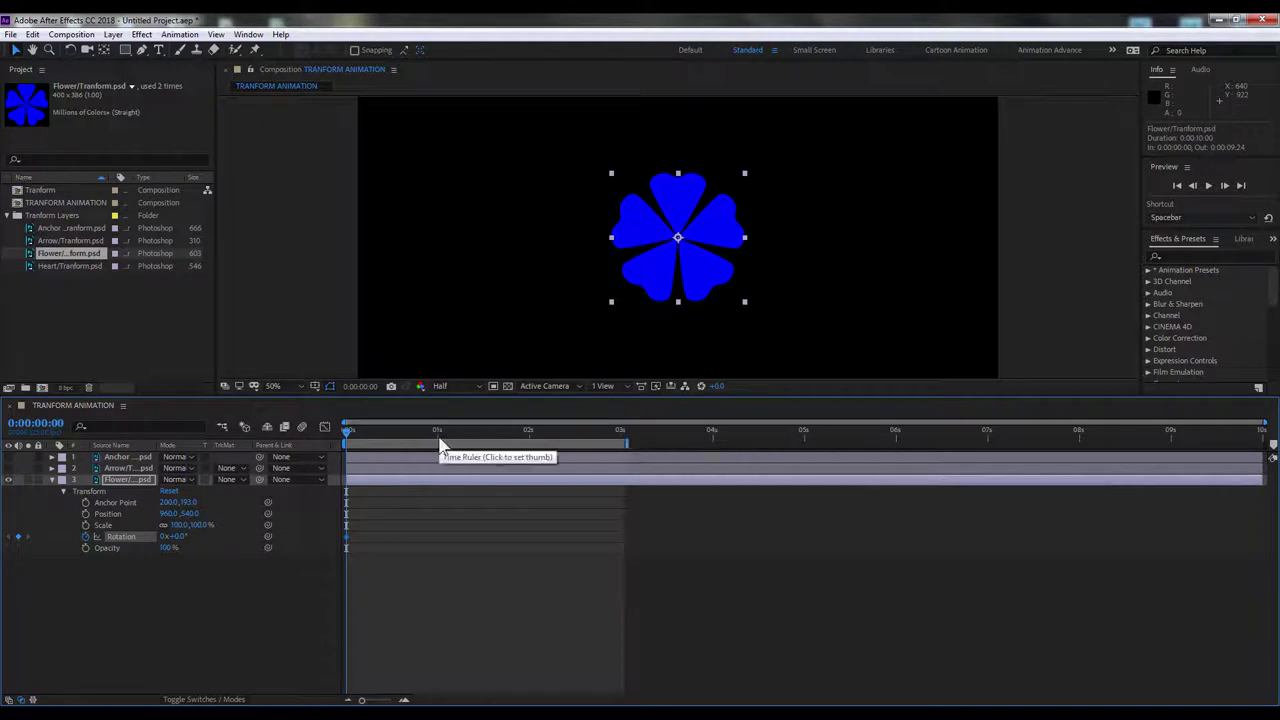
click(438, 434)
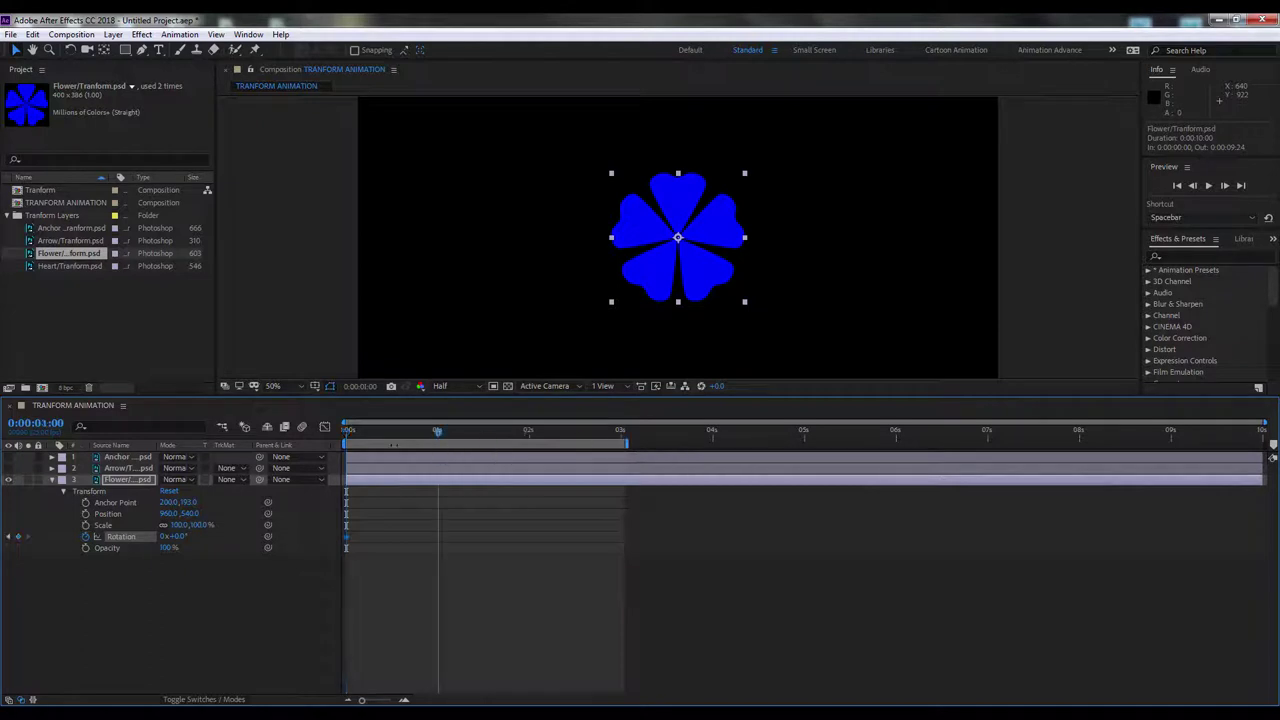
click(176, 536)
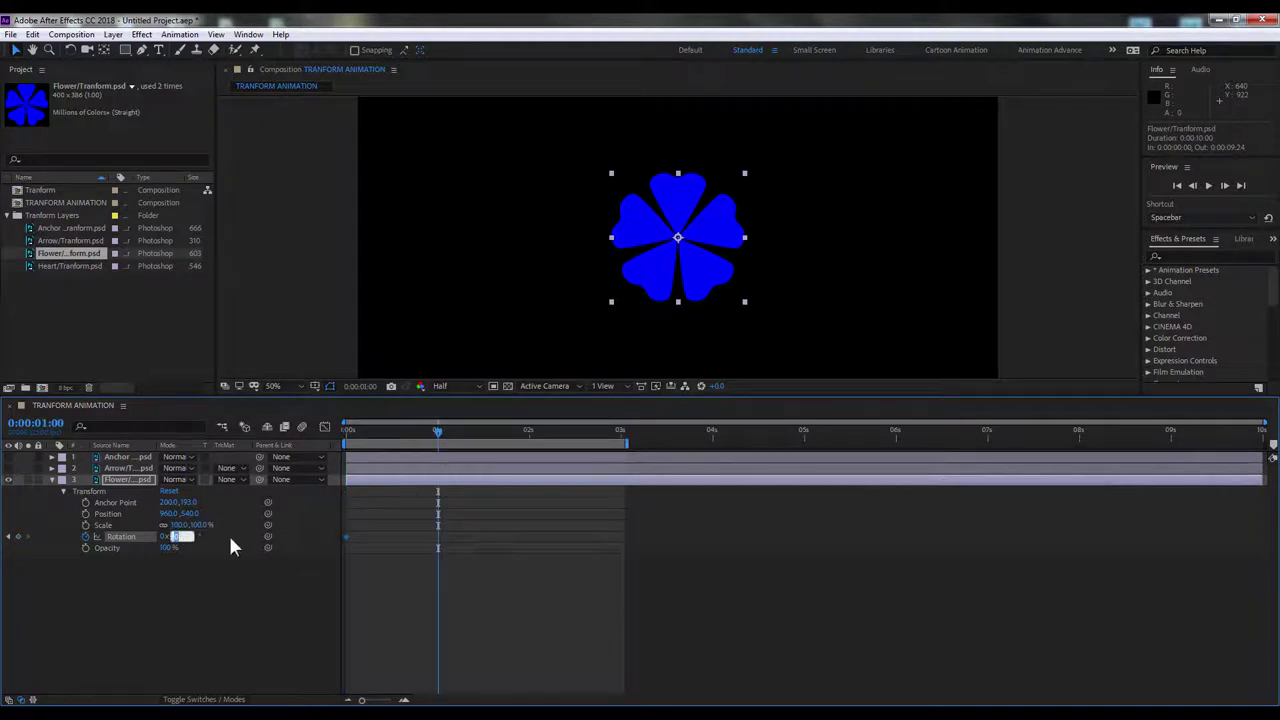
text(90)
key(Return)
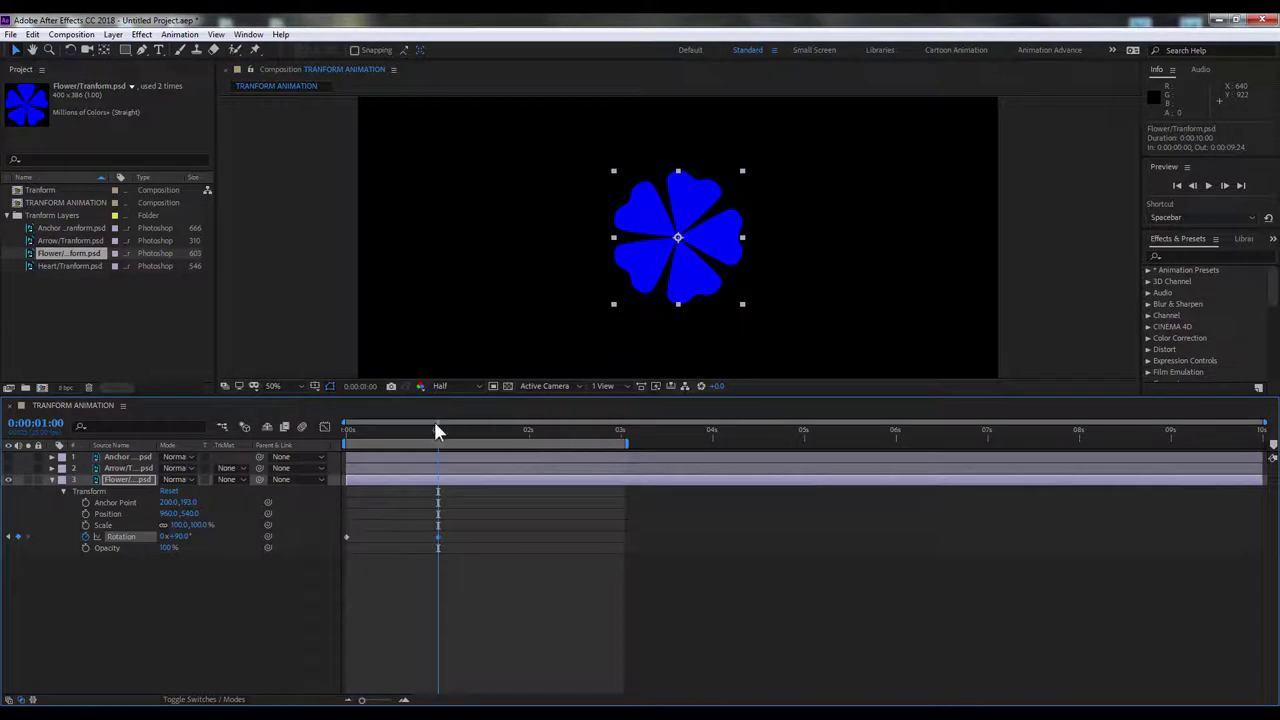
Step: Scrub and preview the quarter-turn, then return the playhead to 1 second
drag(379, 431, 346, 432)
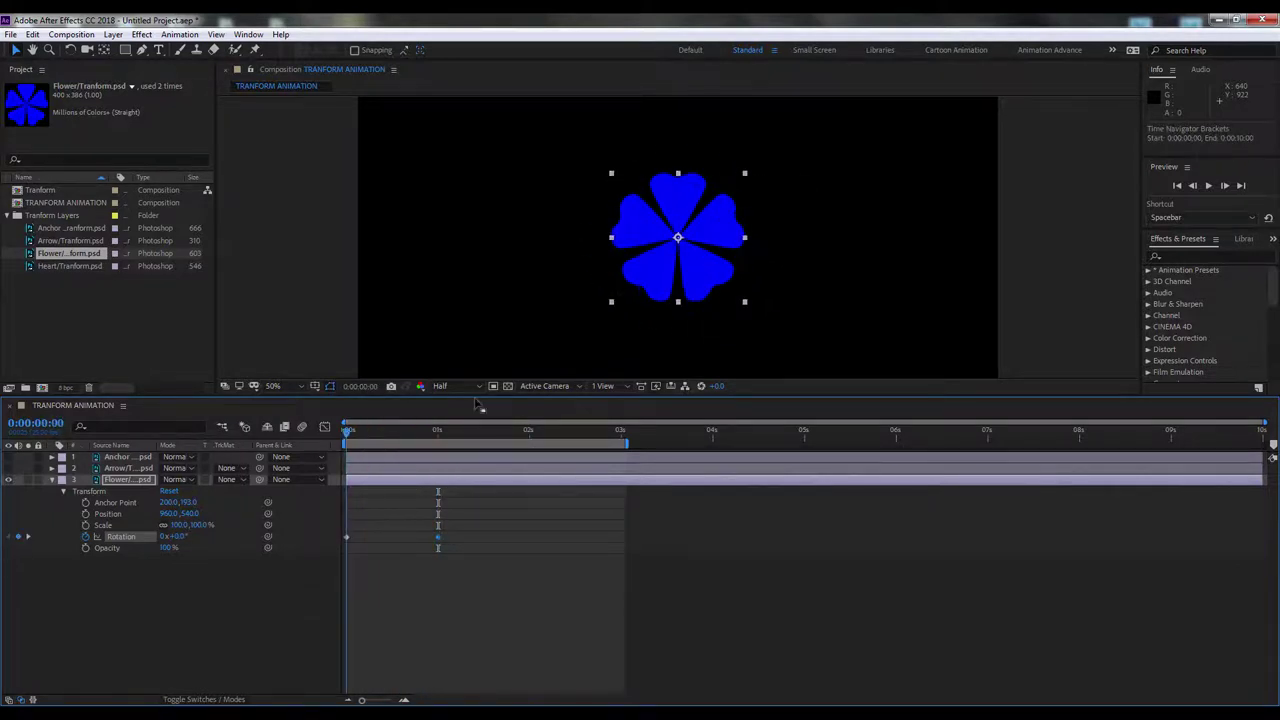
click(1208, 186)
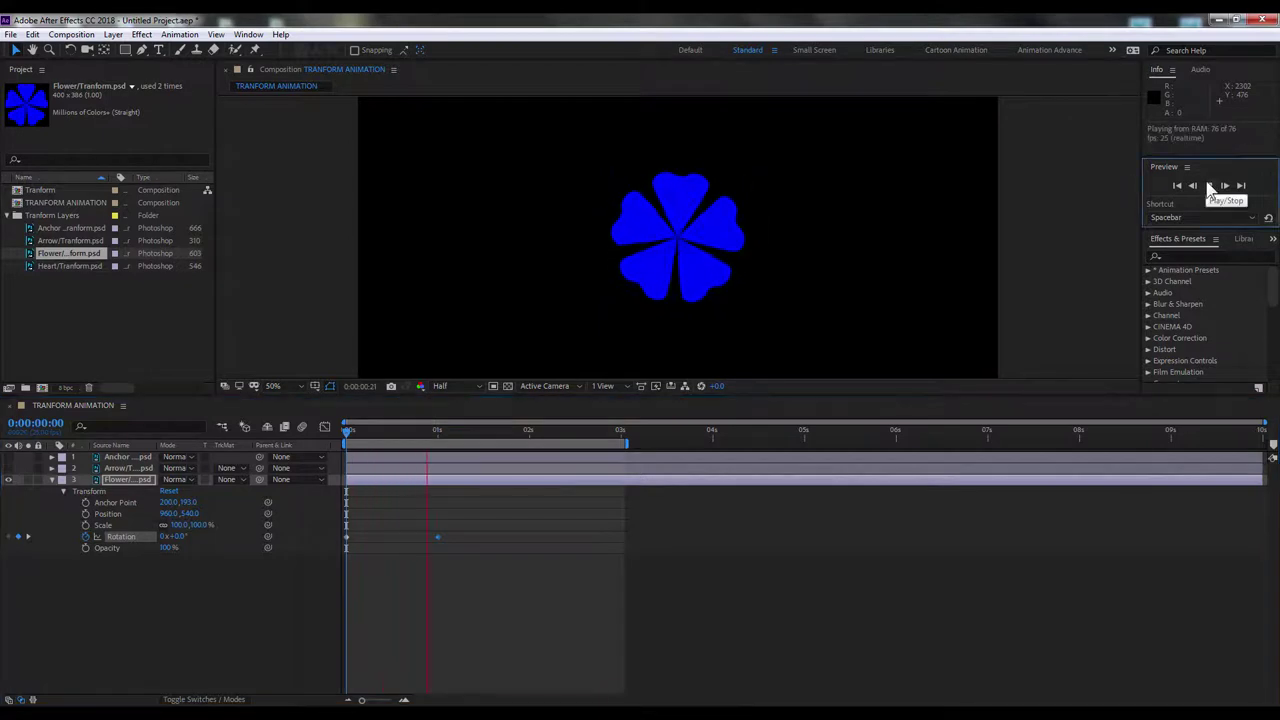
click(1208, 186)
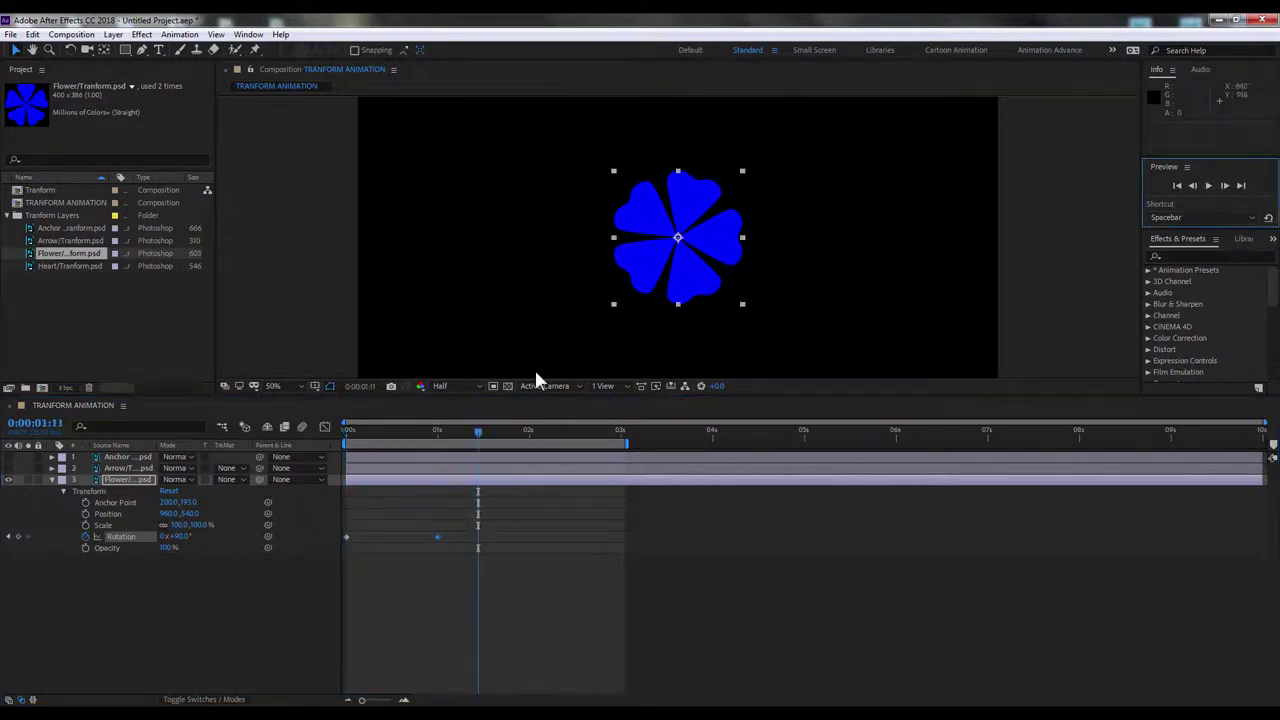
click(437, 430)
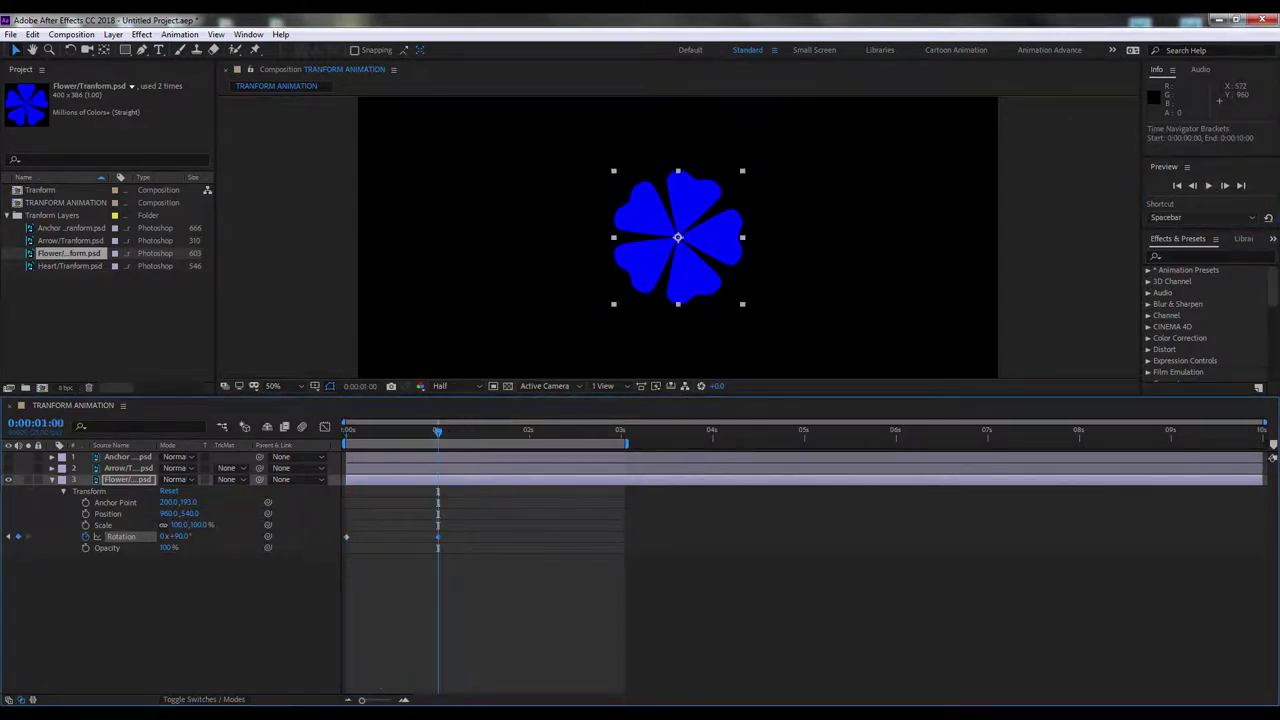
Step: In Notepad++, add the 'Lưu ý:' heading and a note that re-clicking the stopwatch resets keyframes
key(alt+Tab)
text(Lưu ý)
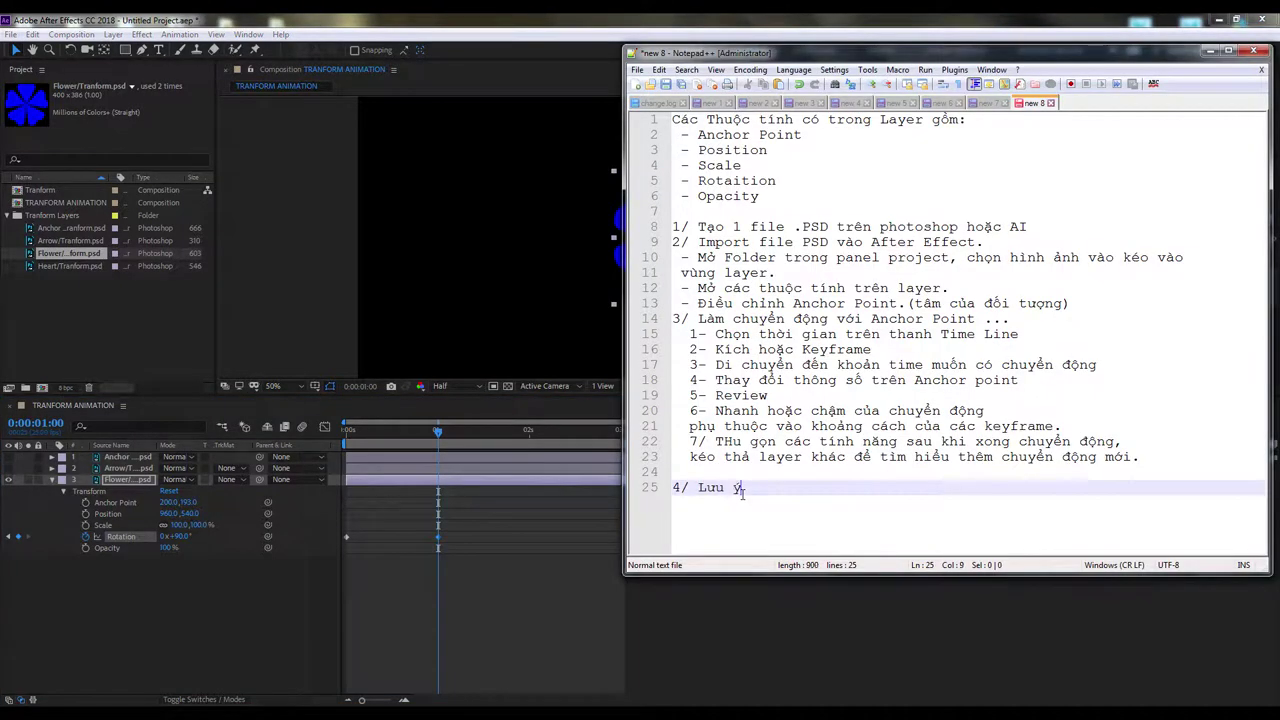
text(:)
key(Return)
text(i đã)
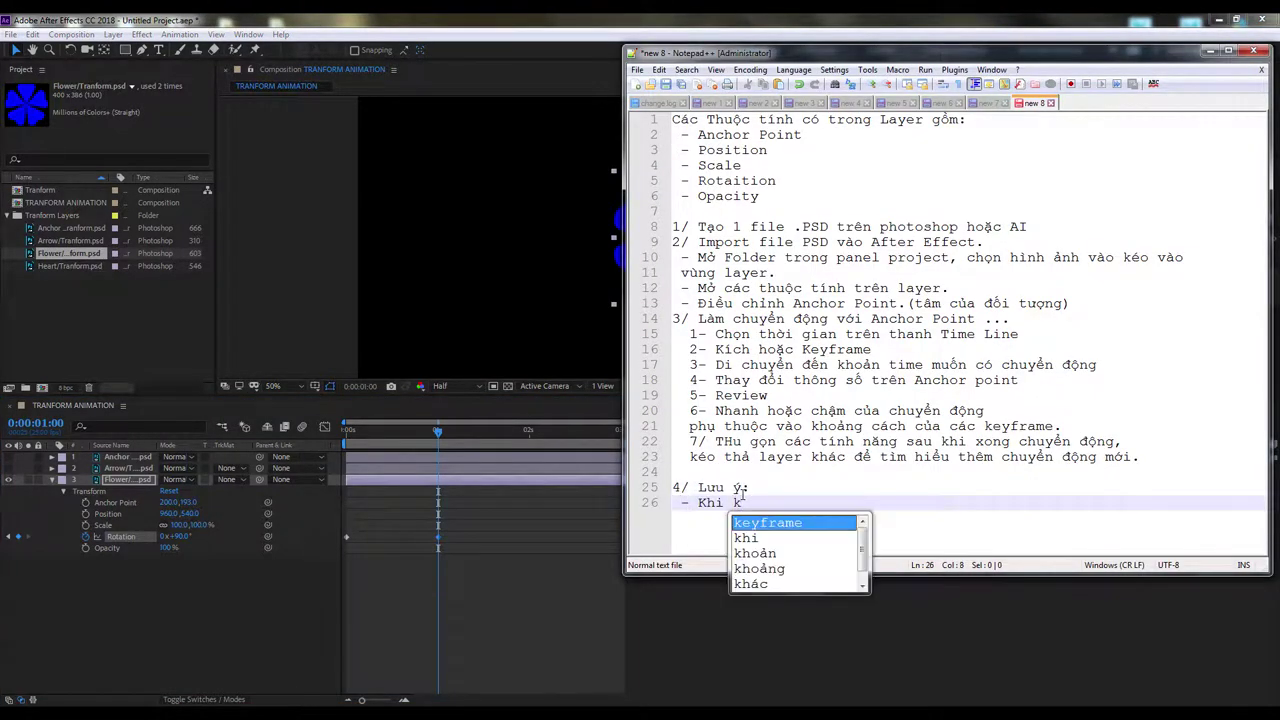
text( kích hoa)
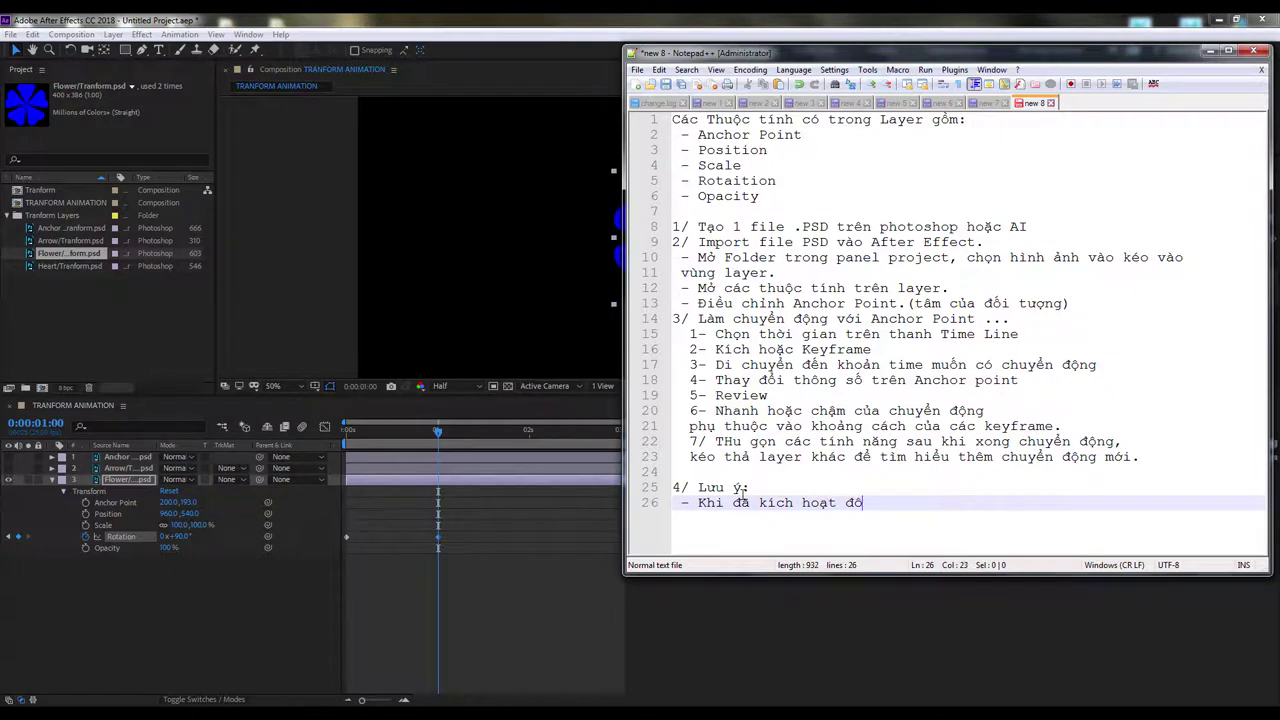
text(ng hồ)
key(BackSpace)
key(BackSpace)
text(t)
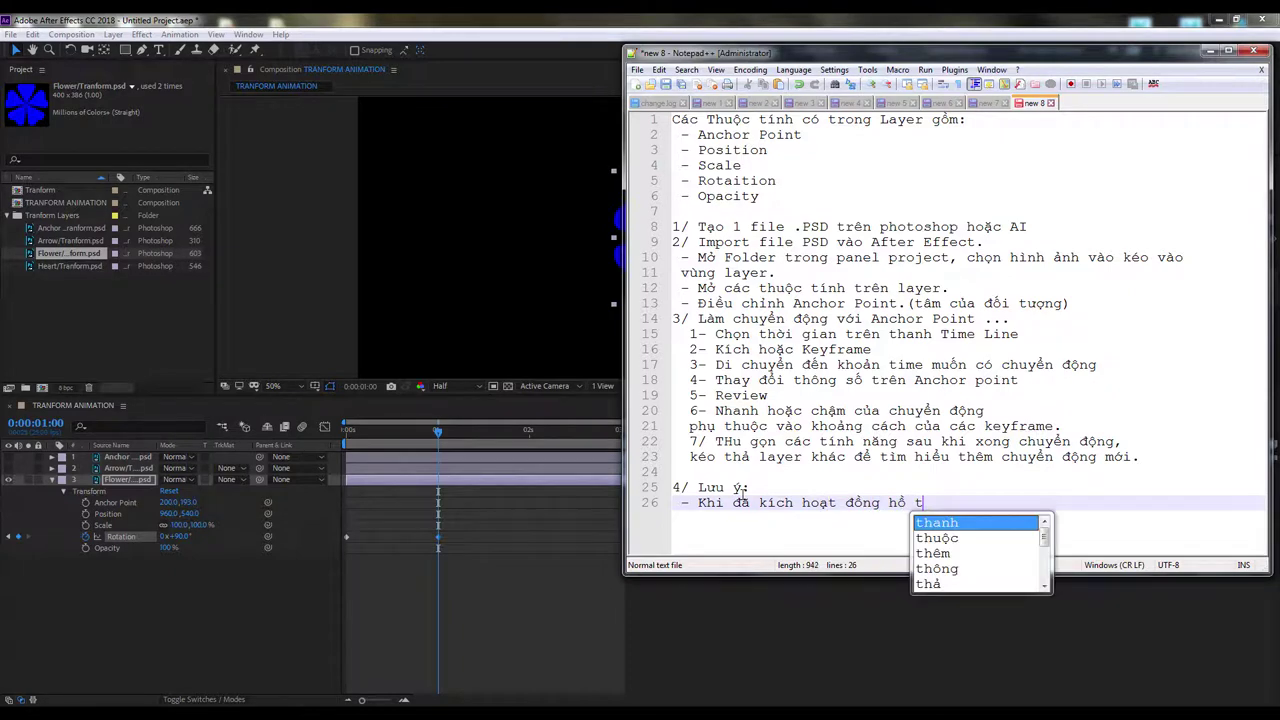
text(hì ko nên bấm thêm 1 lần n)
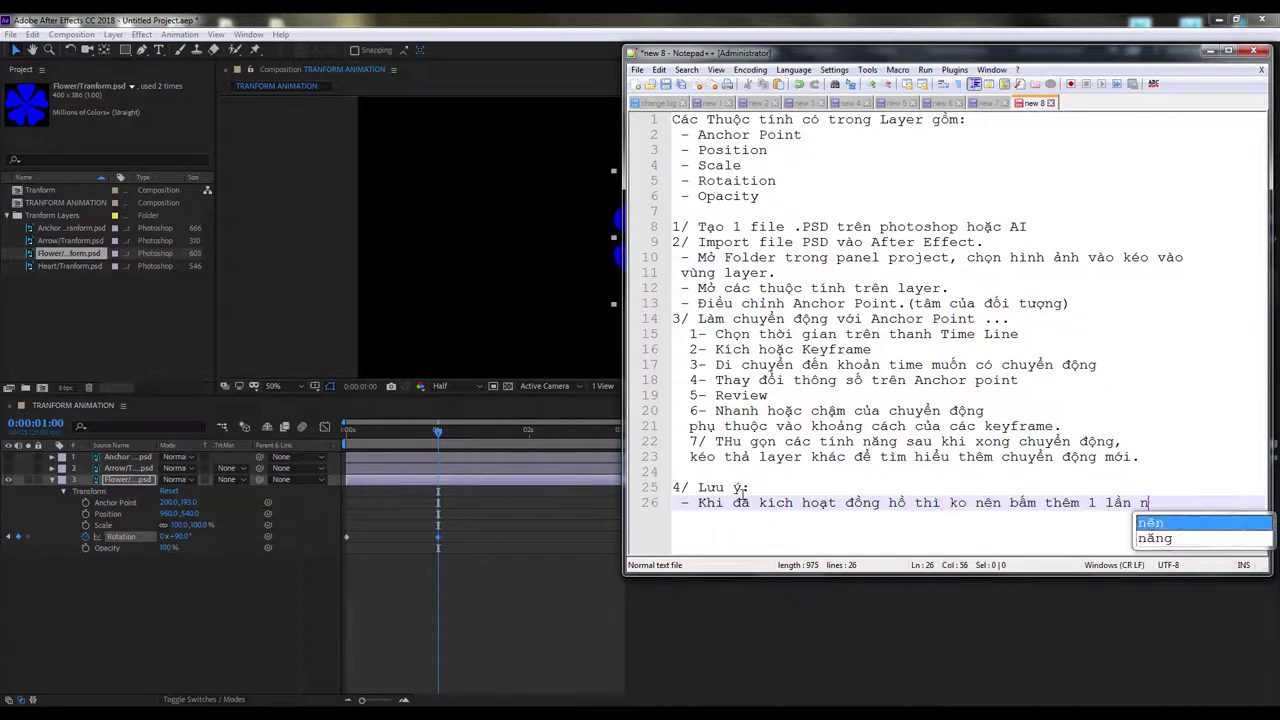
text(ữa)
key(Return)
text(ó sẽ r)
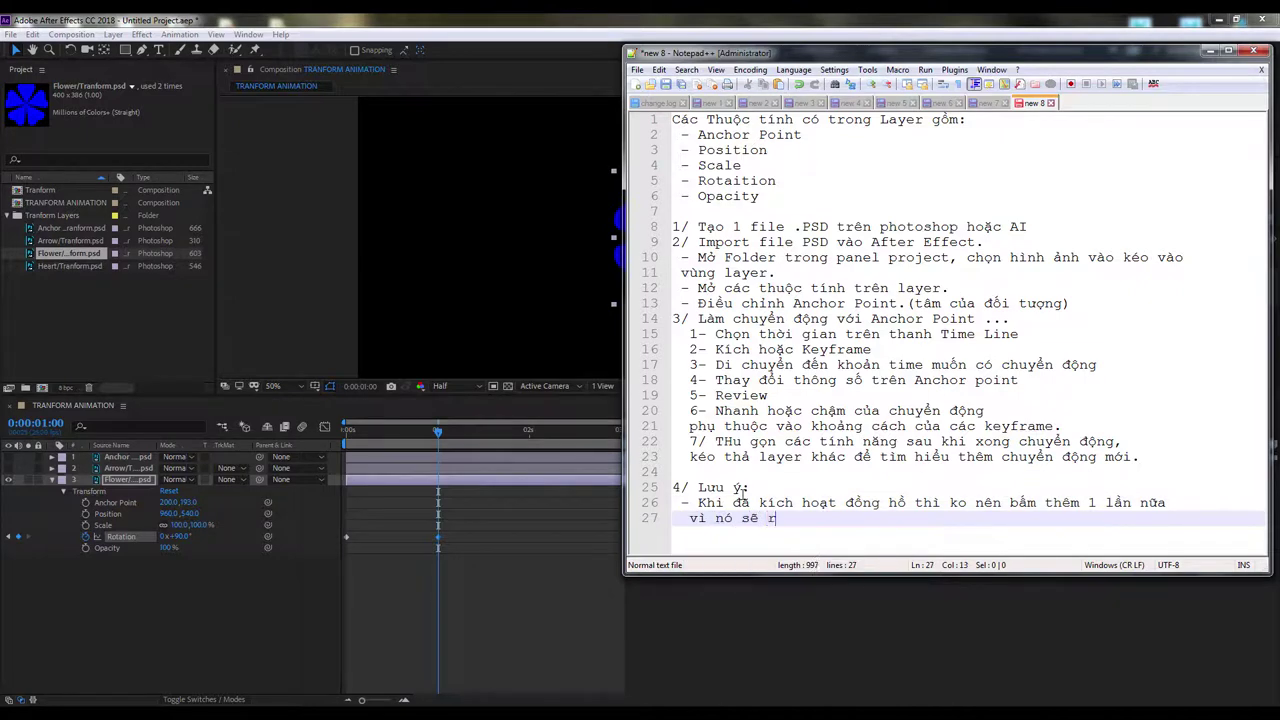
text(eset keyf)
text(rame)
Step: Add a bullet: motion happens only at keyframes, and without keyframes the object doesn't move
key(Return)
text(- )
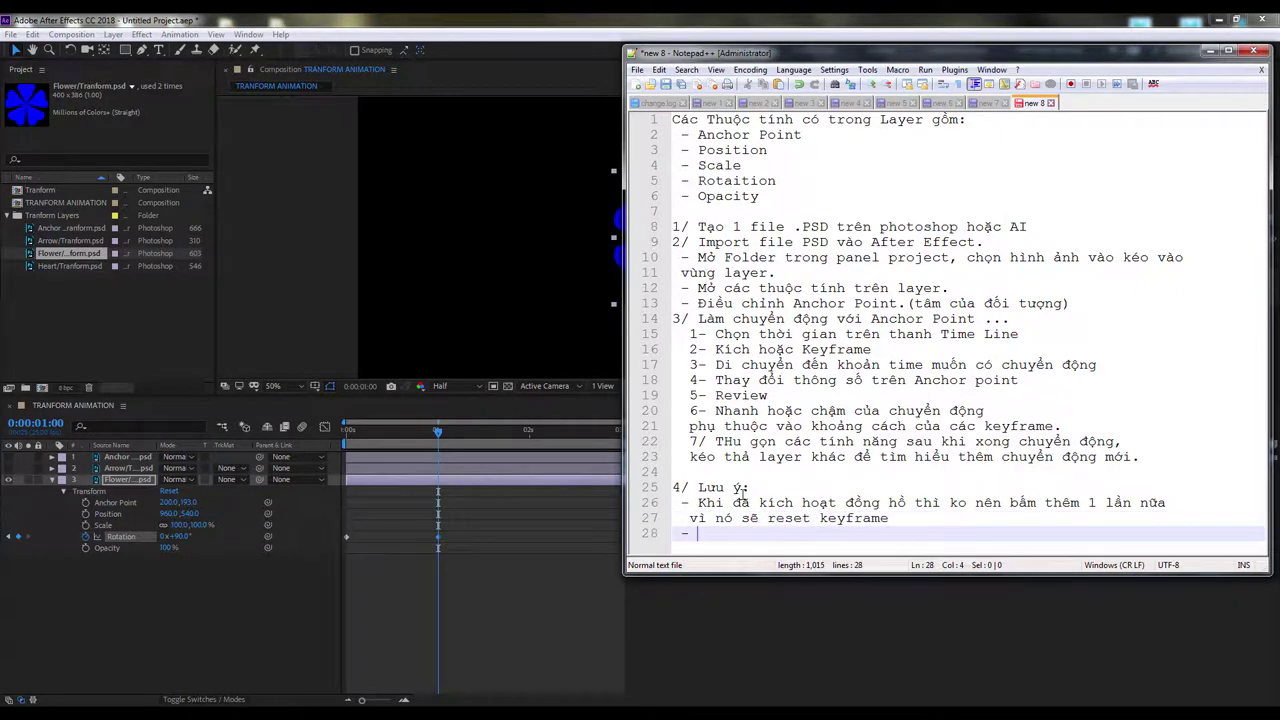
text(Tại các điểm có key)
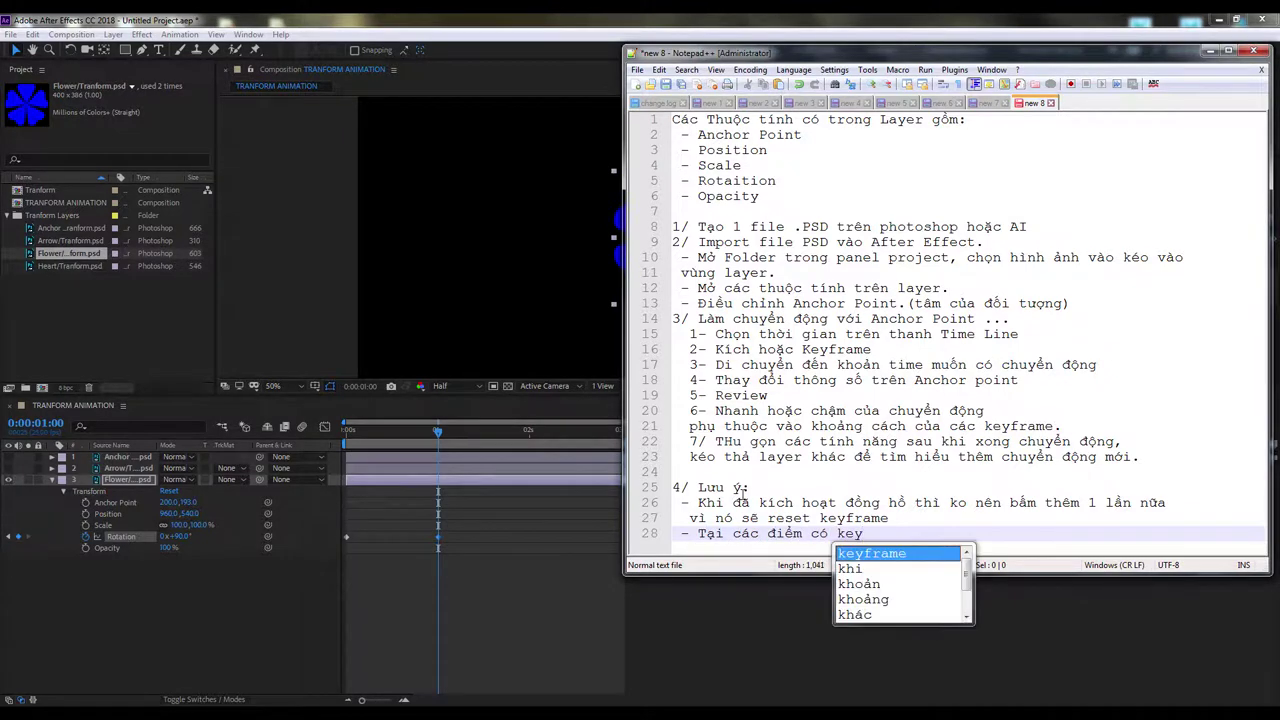
key(Return)
text(thì mới có chuyển động,)
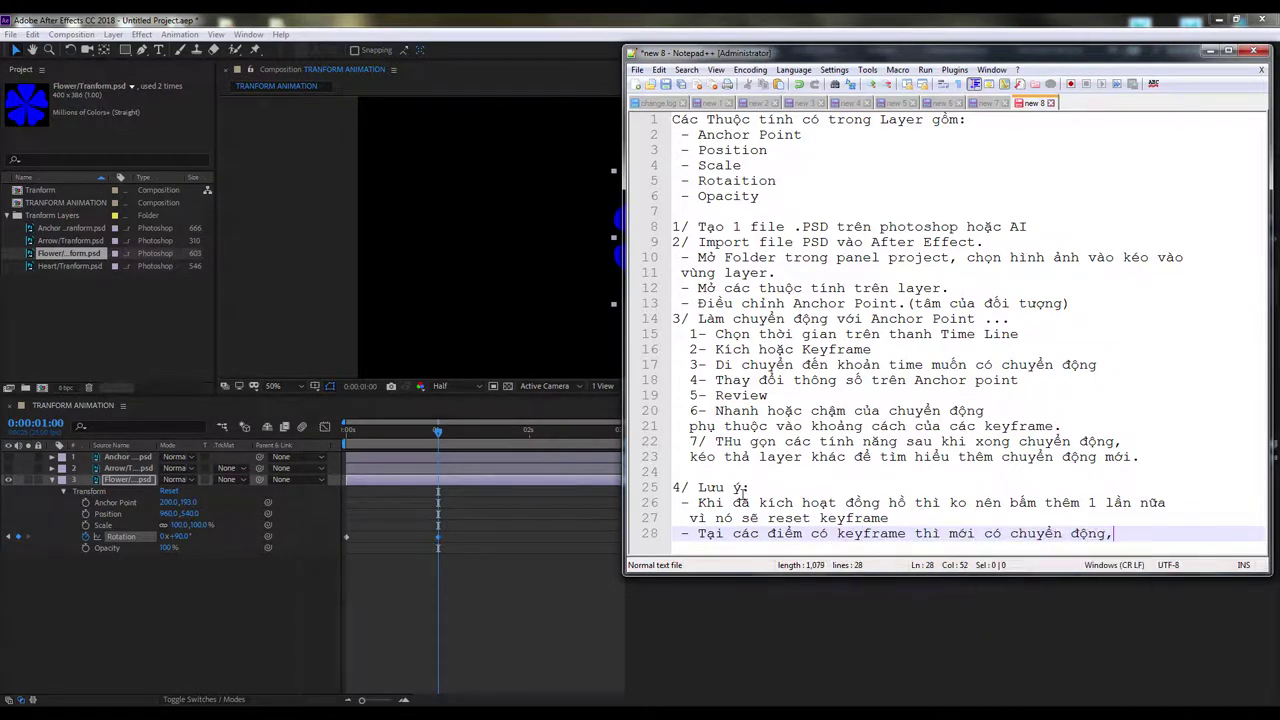
key(super+shift+Up)
key(Return)
text(ko có)
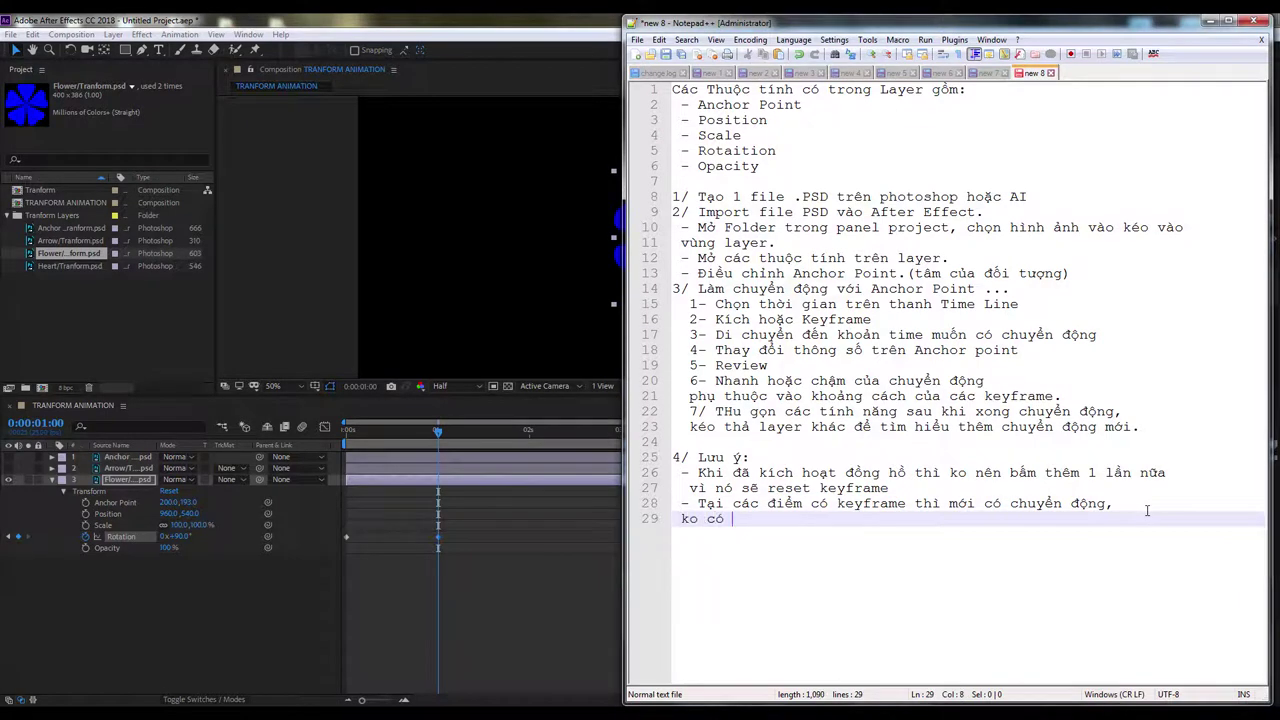
text( key)
key(Return)
text(thì đối )
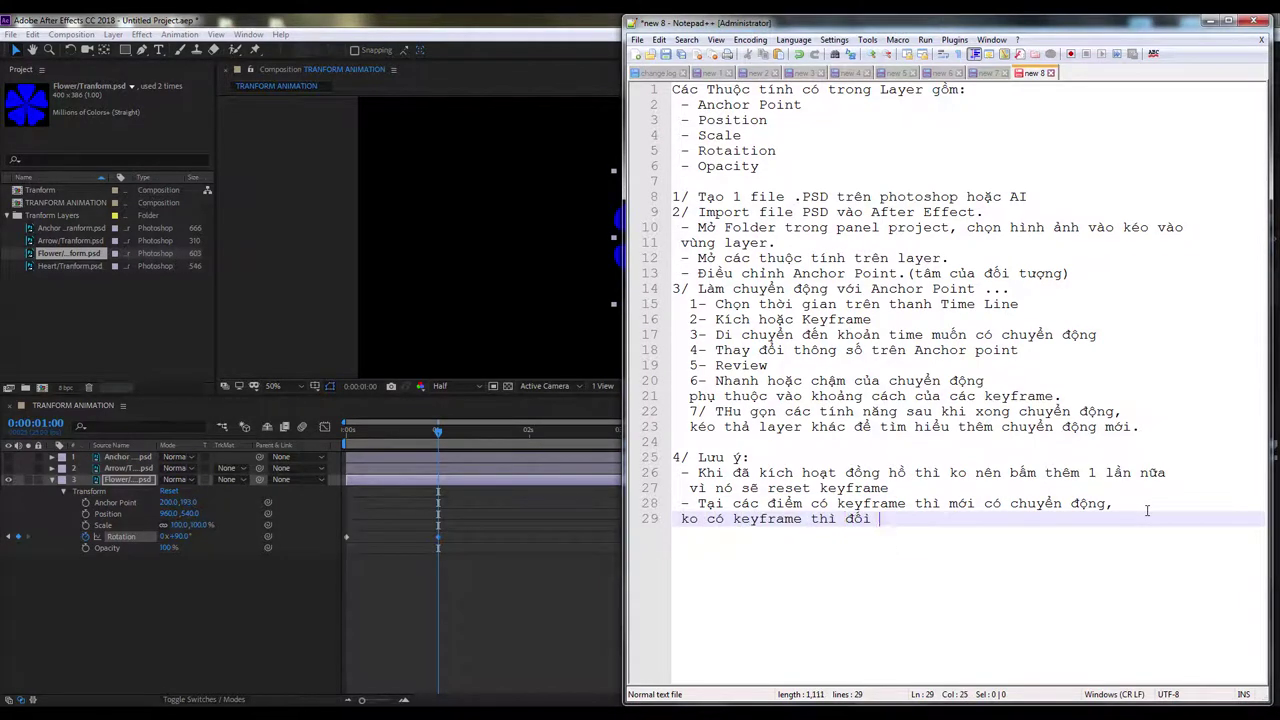
text(tượng ko chuyển động.)
key(Return)
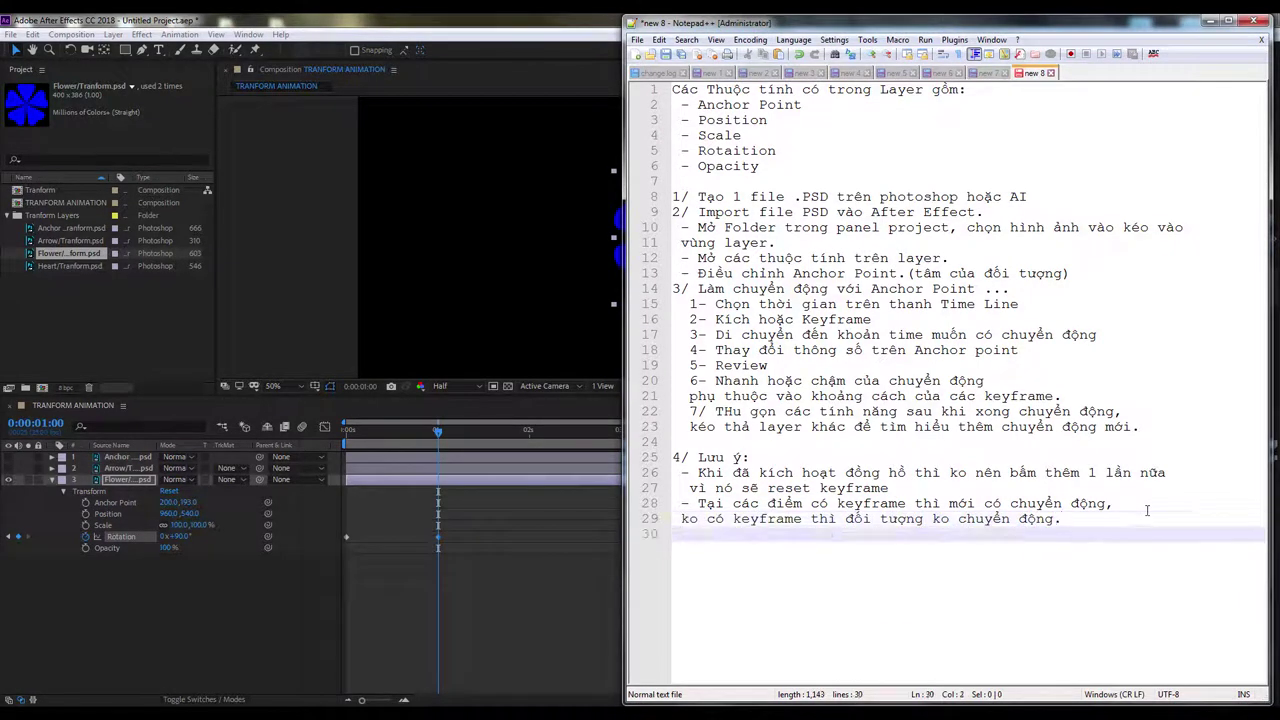
Step: Scrub and preview the flower's rotation, stopping at 1 second
drag(454, 438, 441, 441)
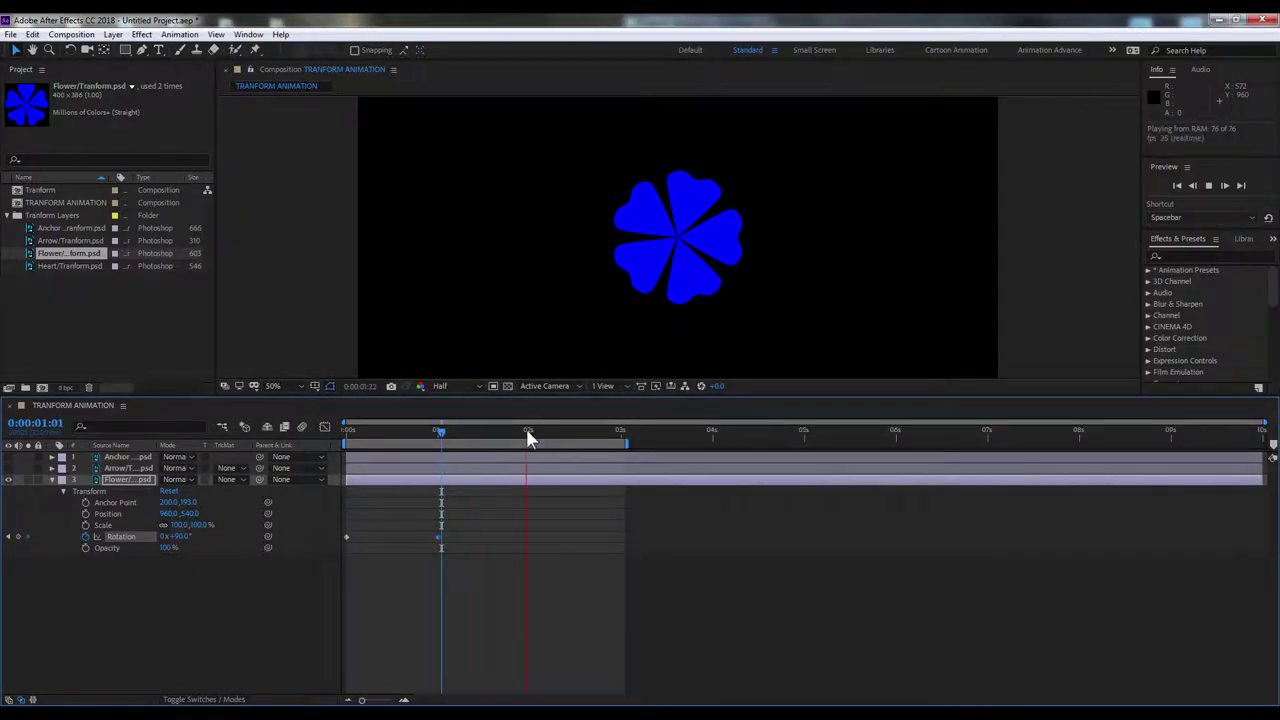
drag(525, 430, 299, 437)
click(366, 560)
key(space)
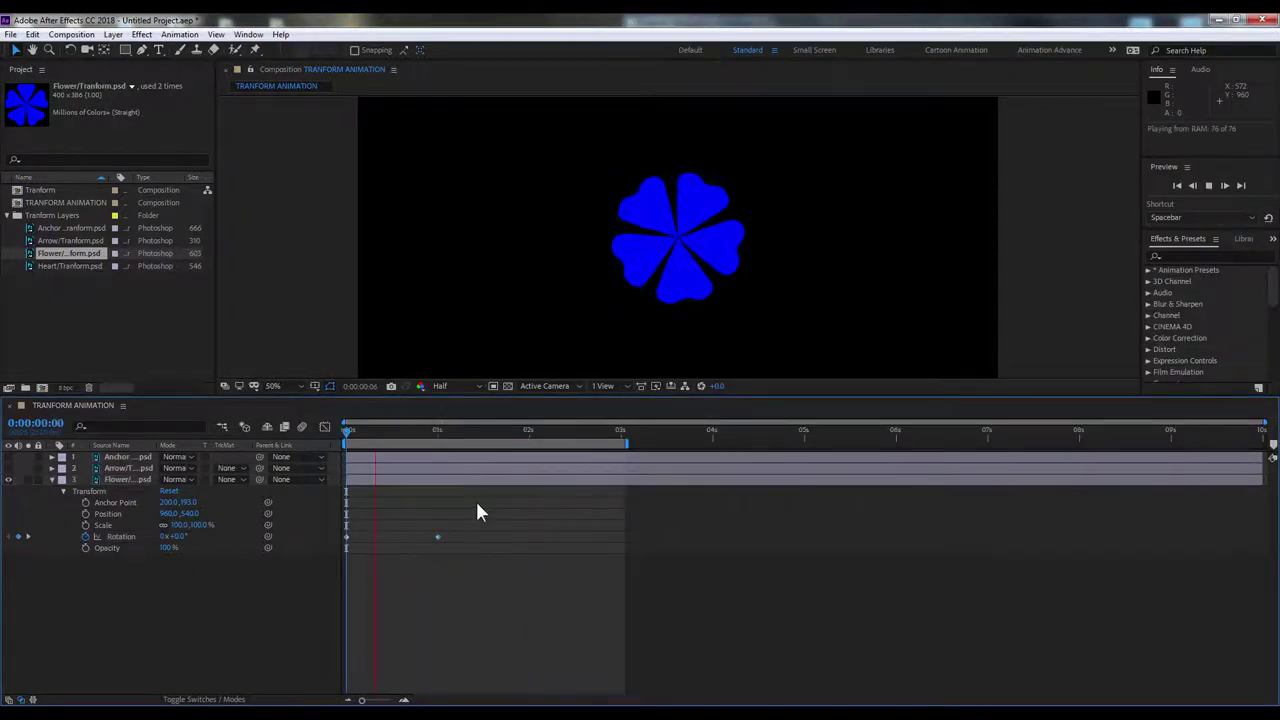
click(437, 433)
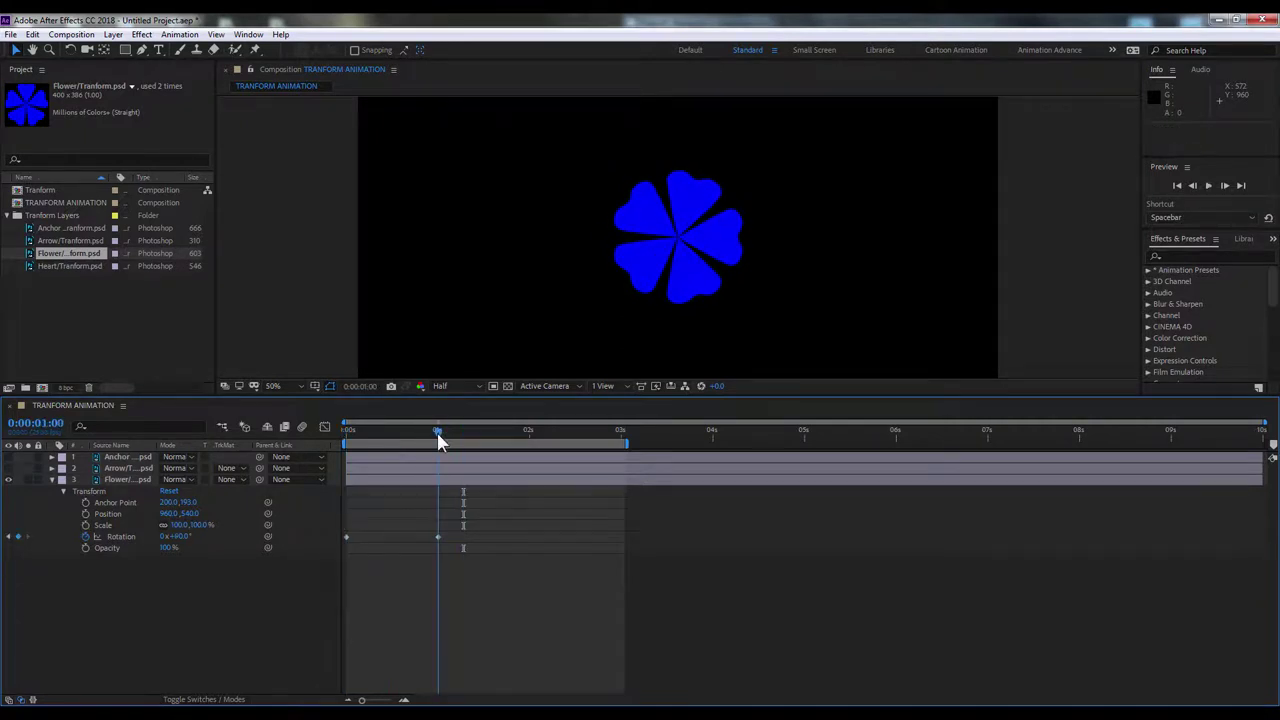
Step: Delete the 90° Rotation keyframe via the Edit menu and return to 0s with Rotation selected
drag(481, 555, 425, 485)
click(32, 34)
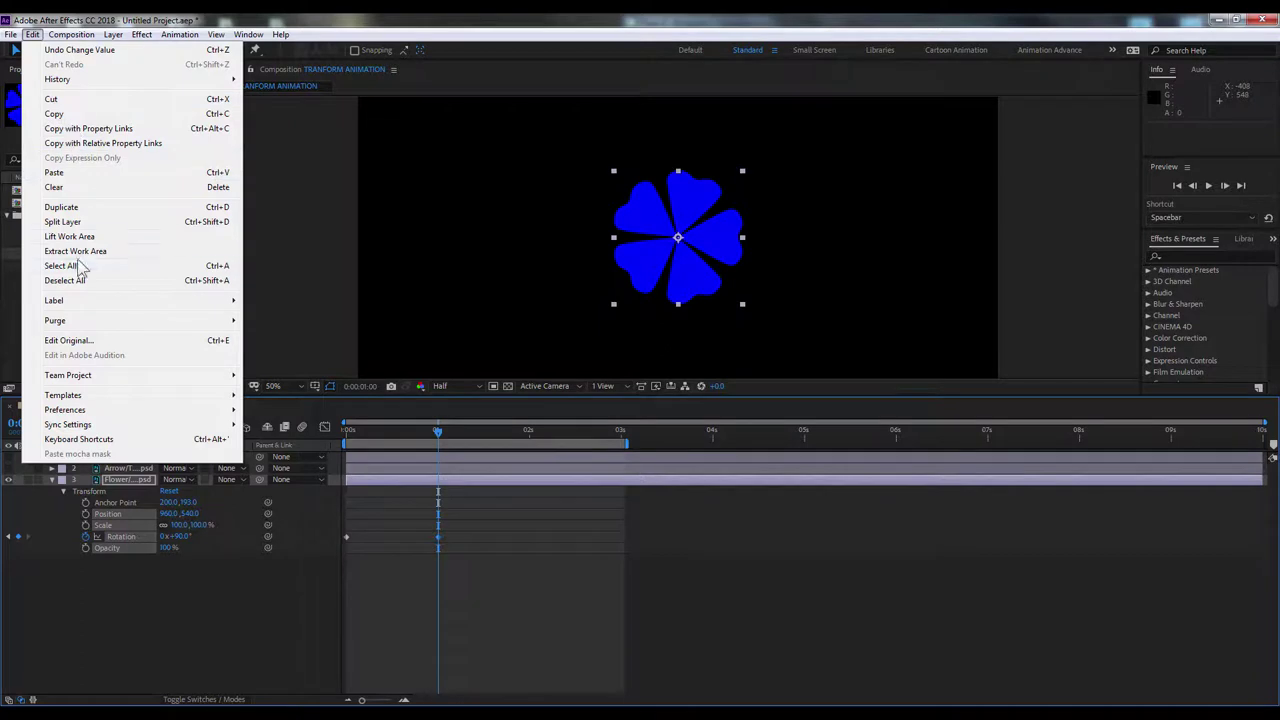
click(60, 187)
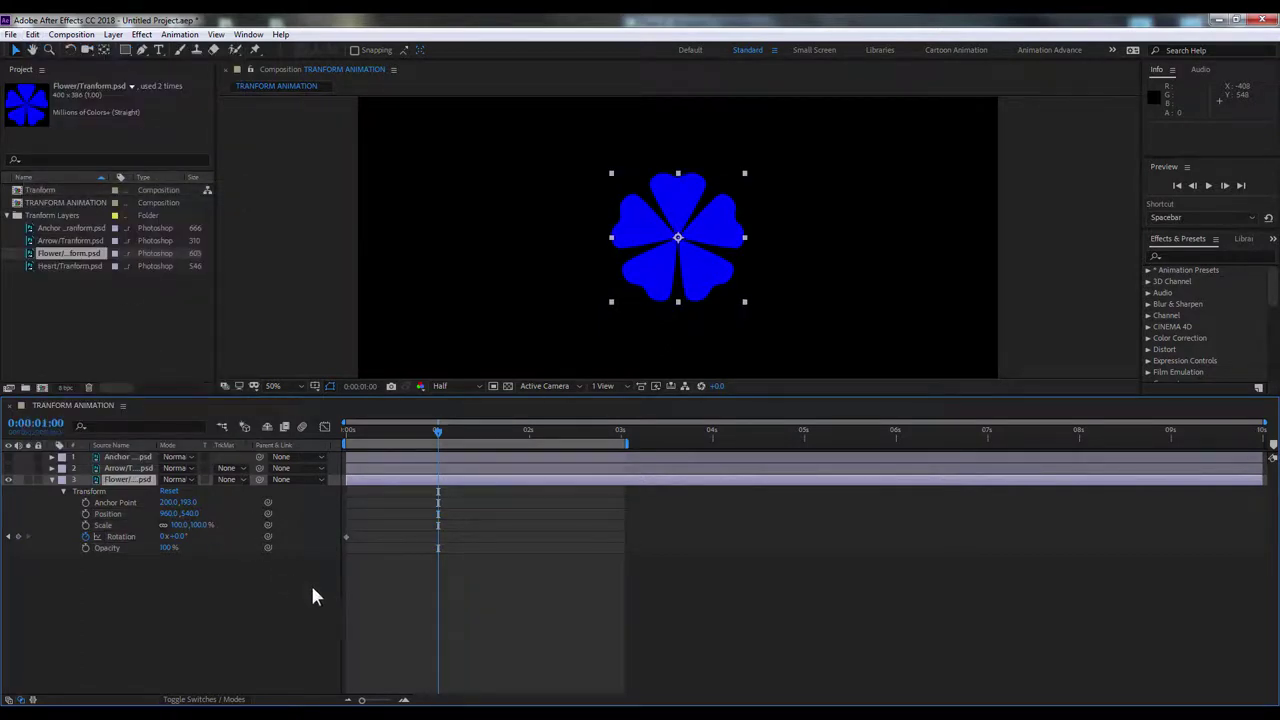
drag(513, 440, 620, 440)
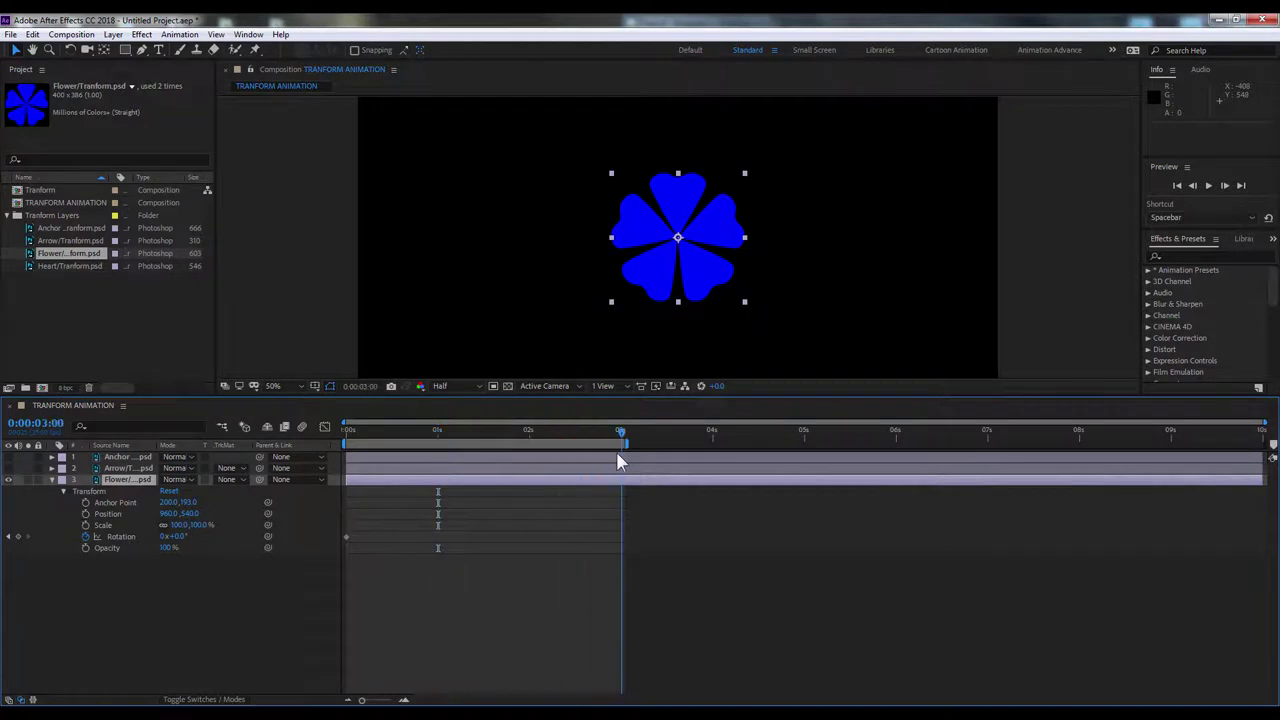
key(Home)
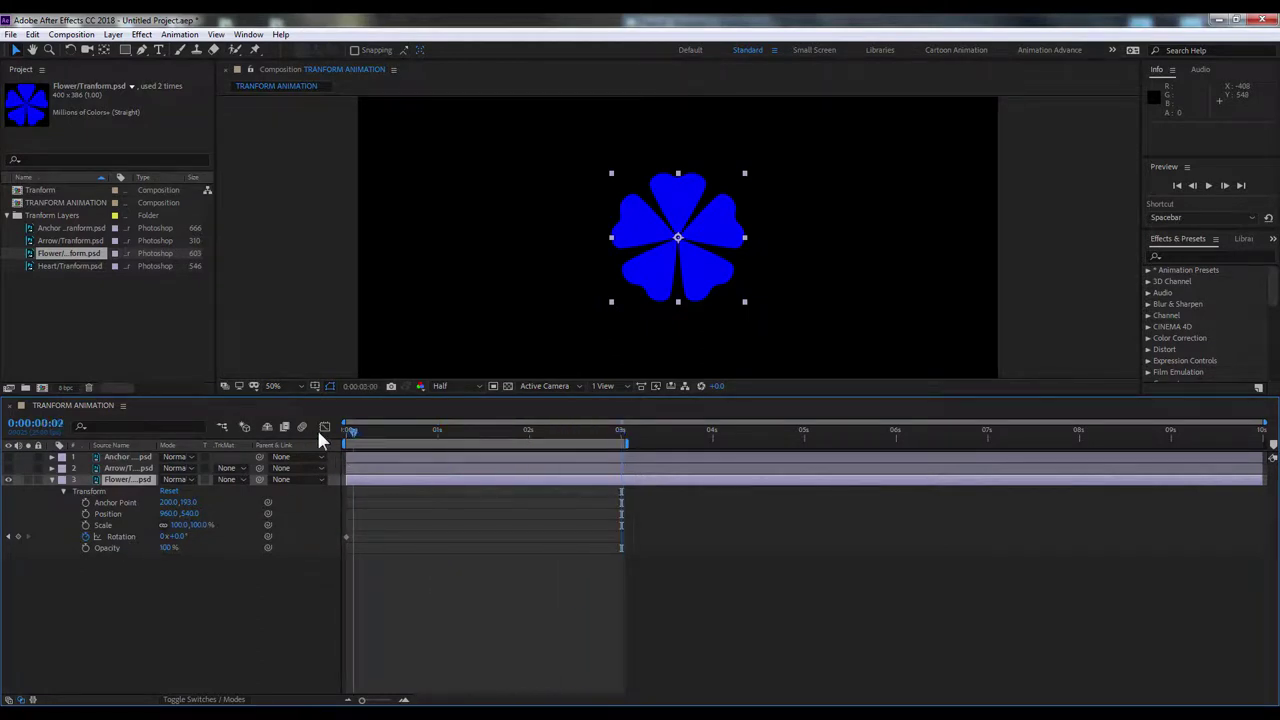
click(222, 600)
click(346, 539)
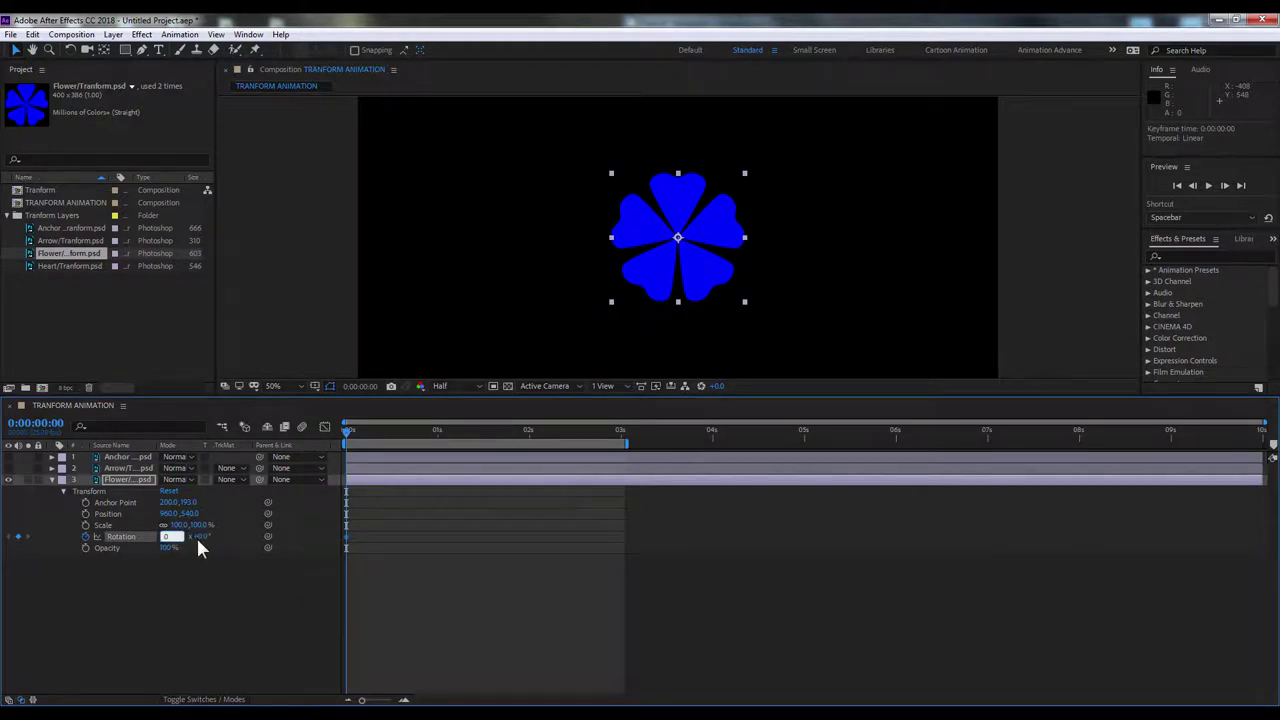
Step: Set the flower's Rotation to 4x revolutions at 2 seconds
click(186, 536)
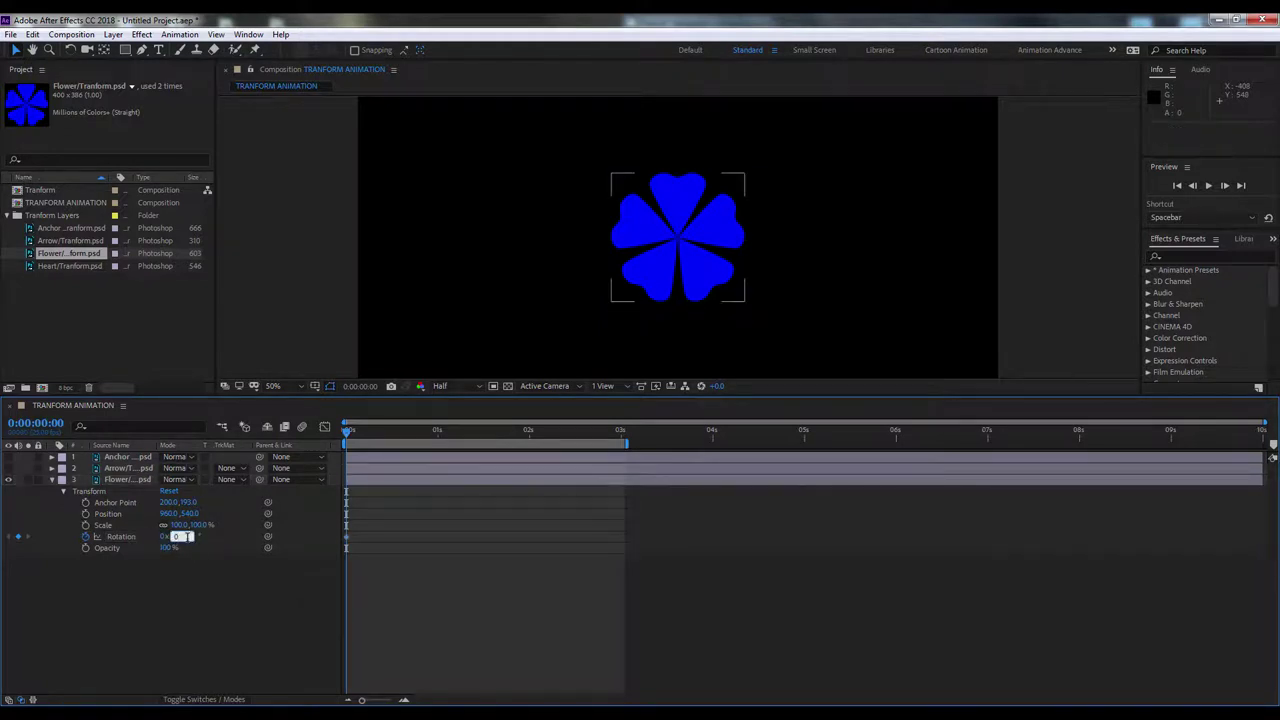
click(528, 432)
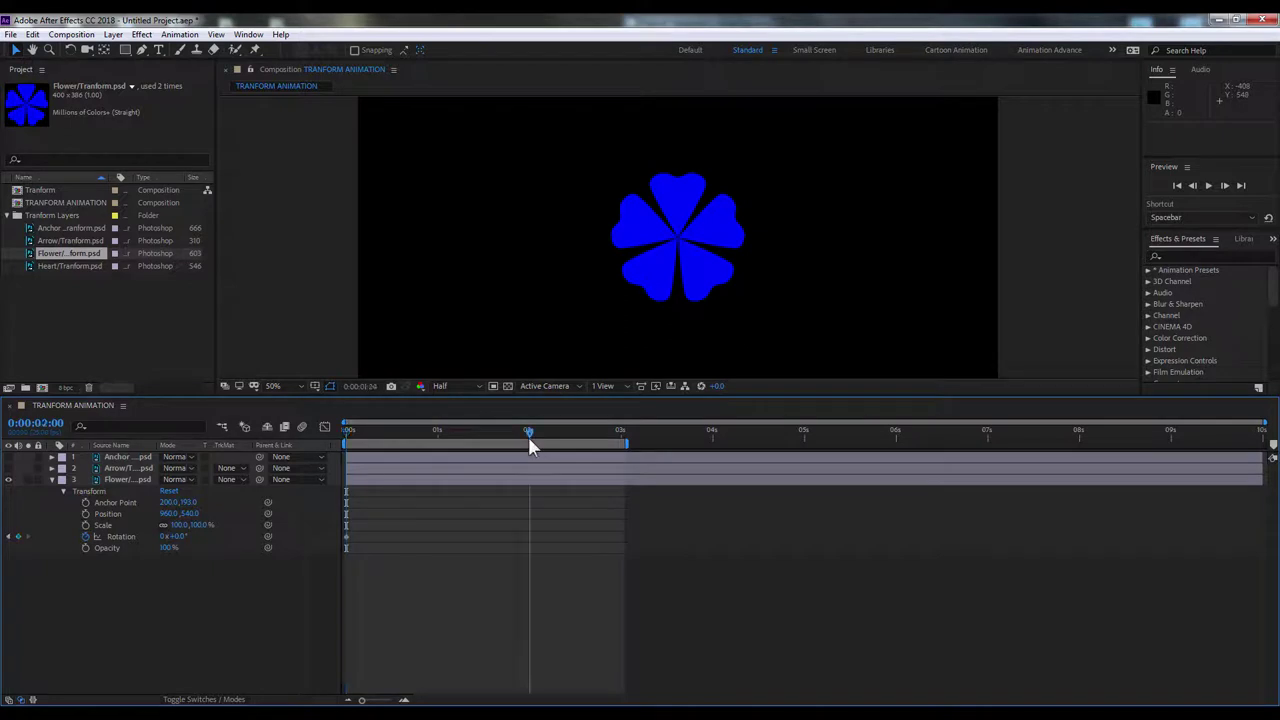
click(170, 536)
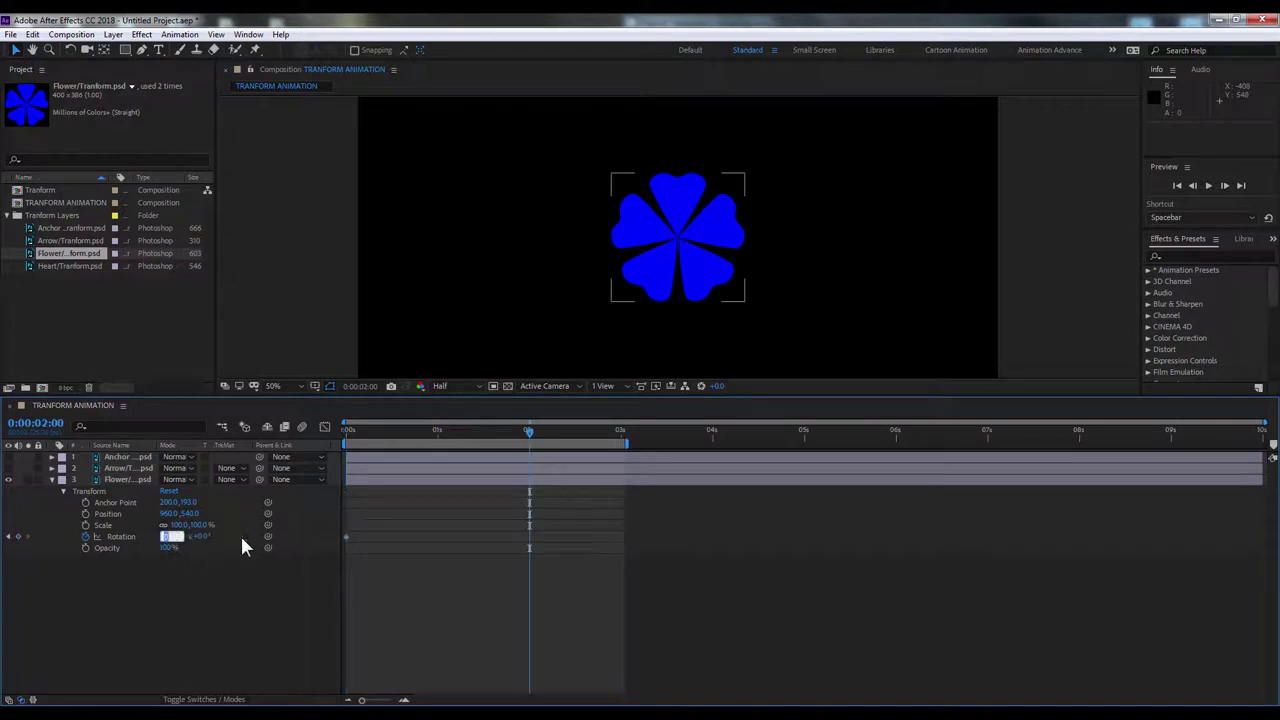
text(4)
key(Return)
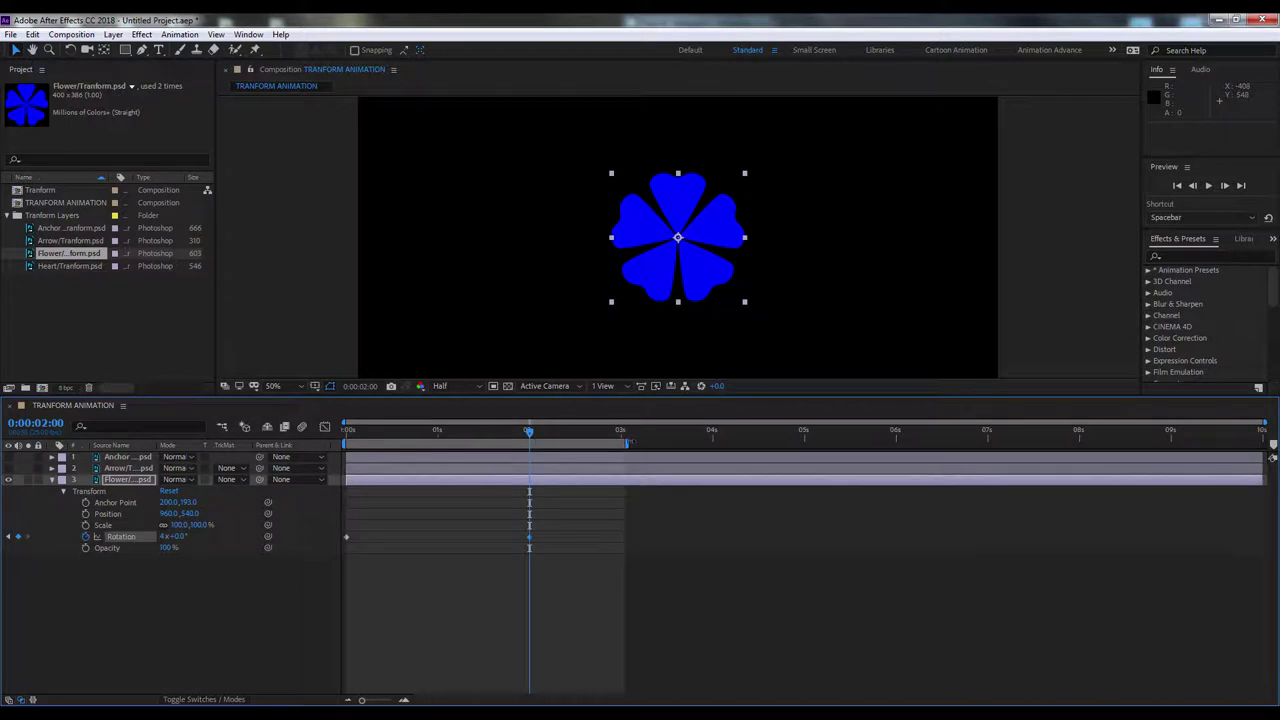
Step: Extend the work area to 4 seconds and set a 5-revolution Rotation keyframe there
drag(626, 441, 713, 441)
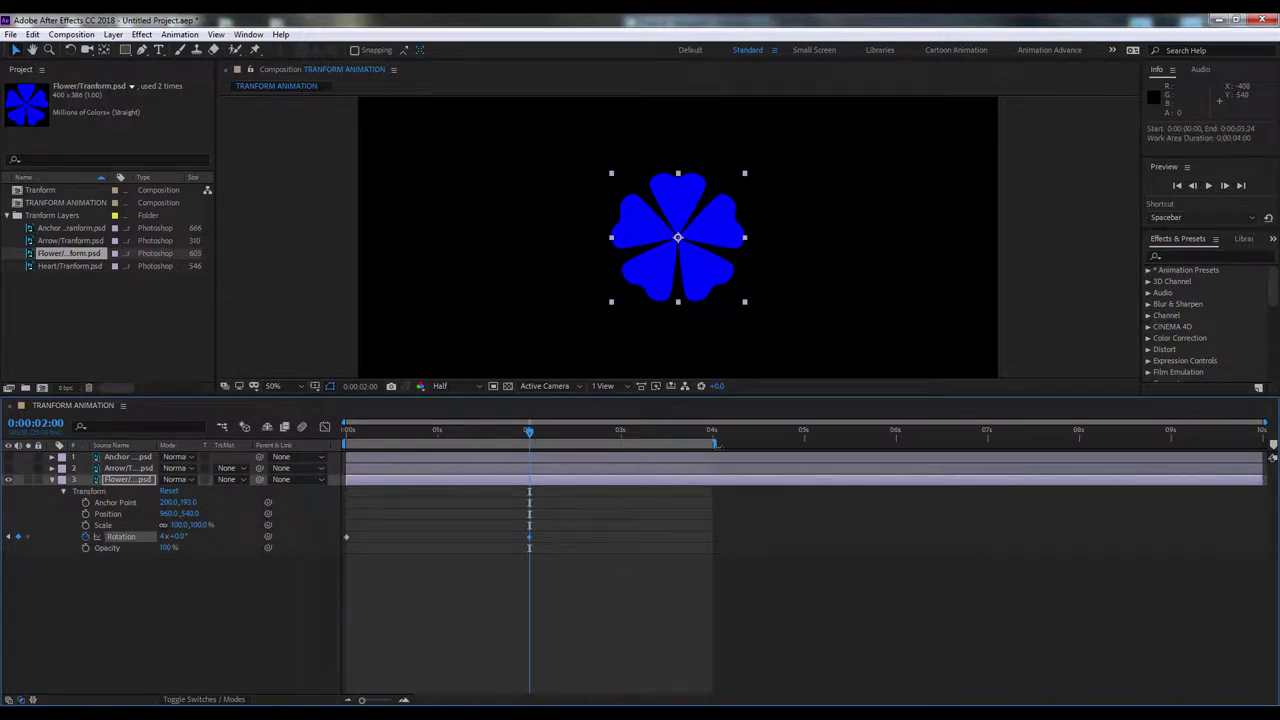
click(712, 433)
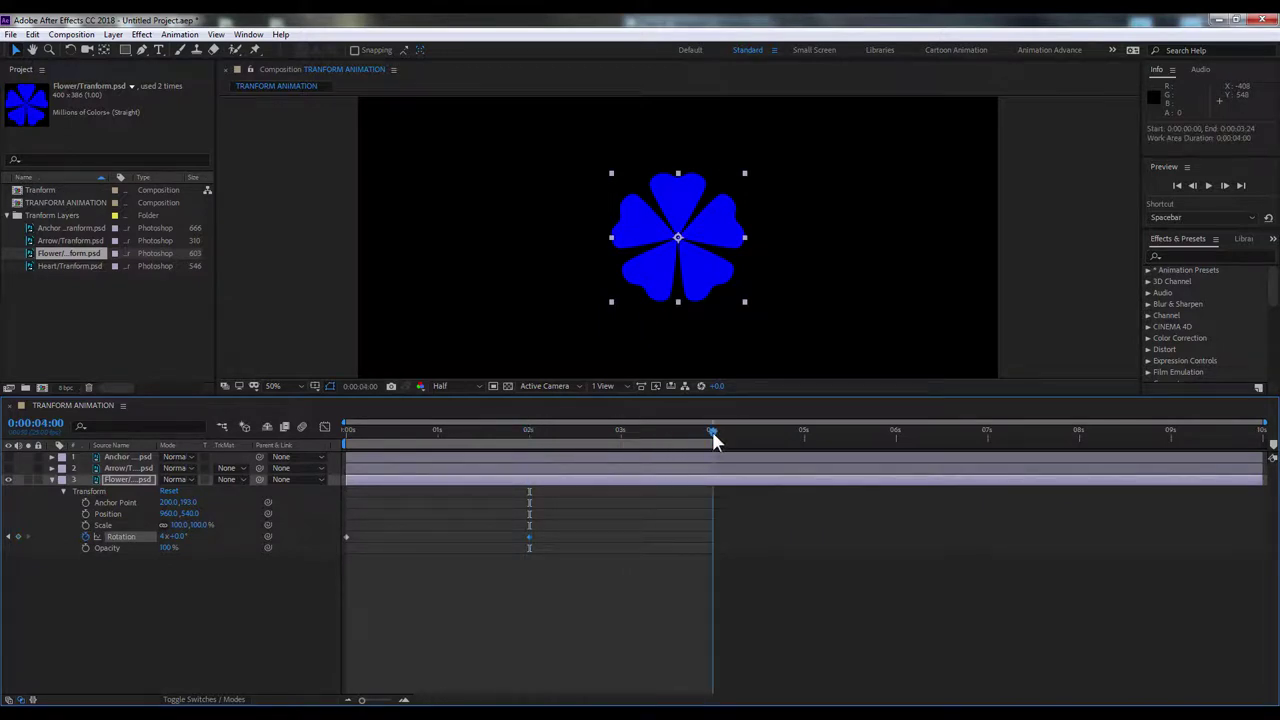
click(165, 536)
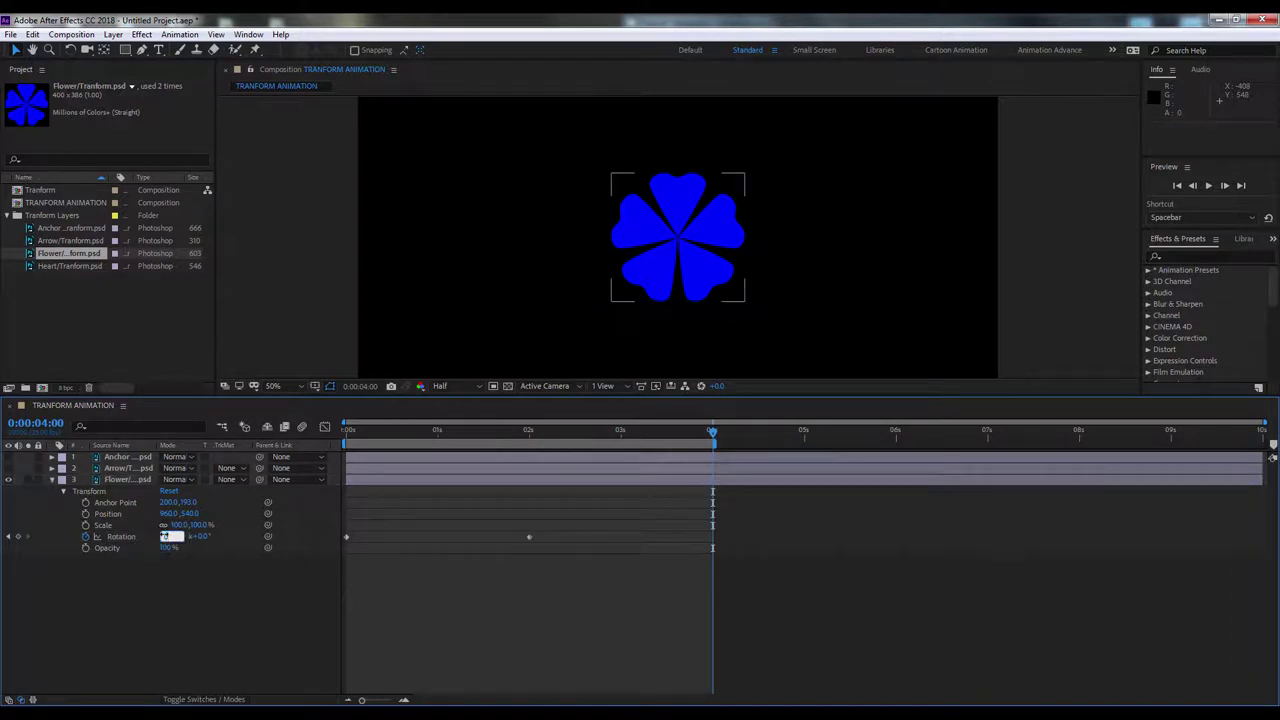
text(5)
key(Return)
Step: Preview the flower's spin from the start, stopping at 2 seconds
drag(712, 432, 316, 438)
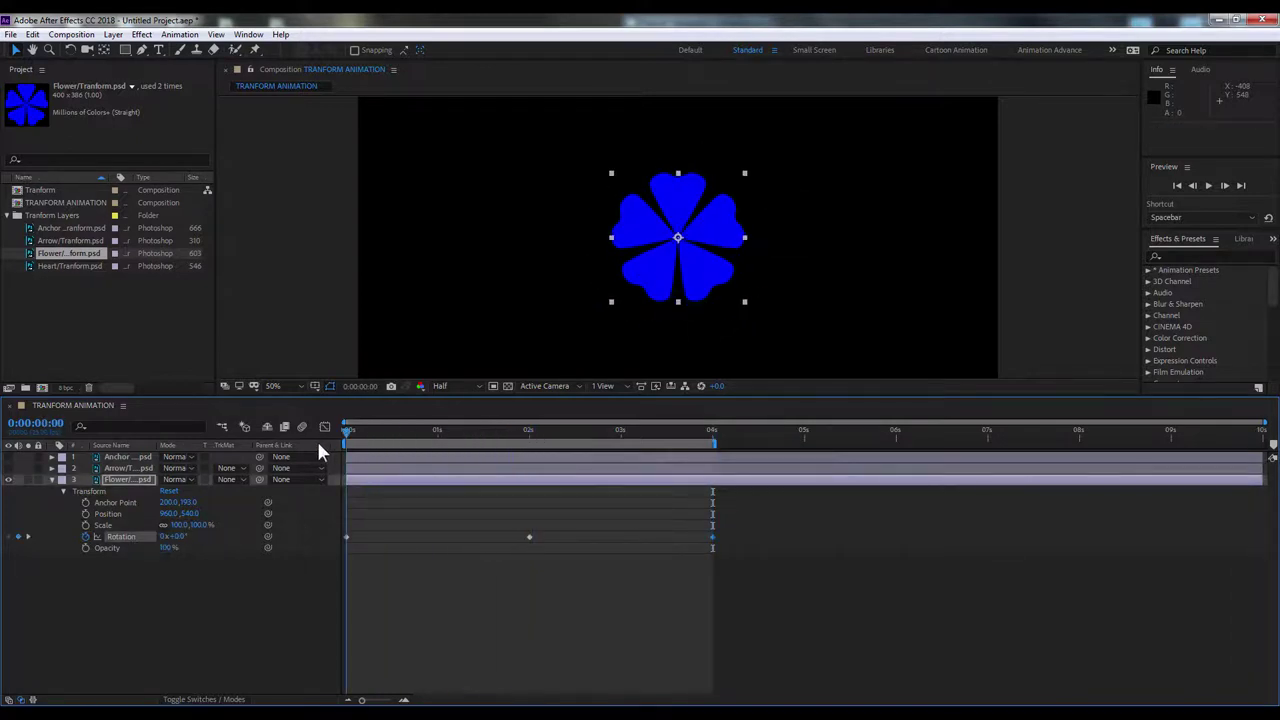
click(400, 614)
key(space)
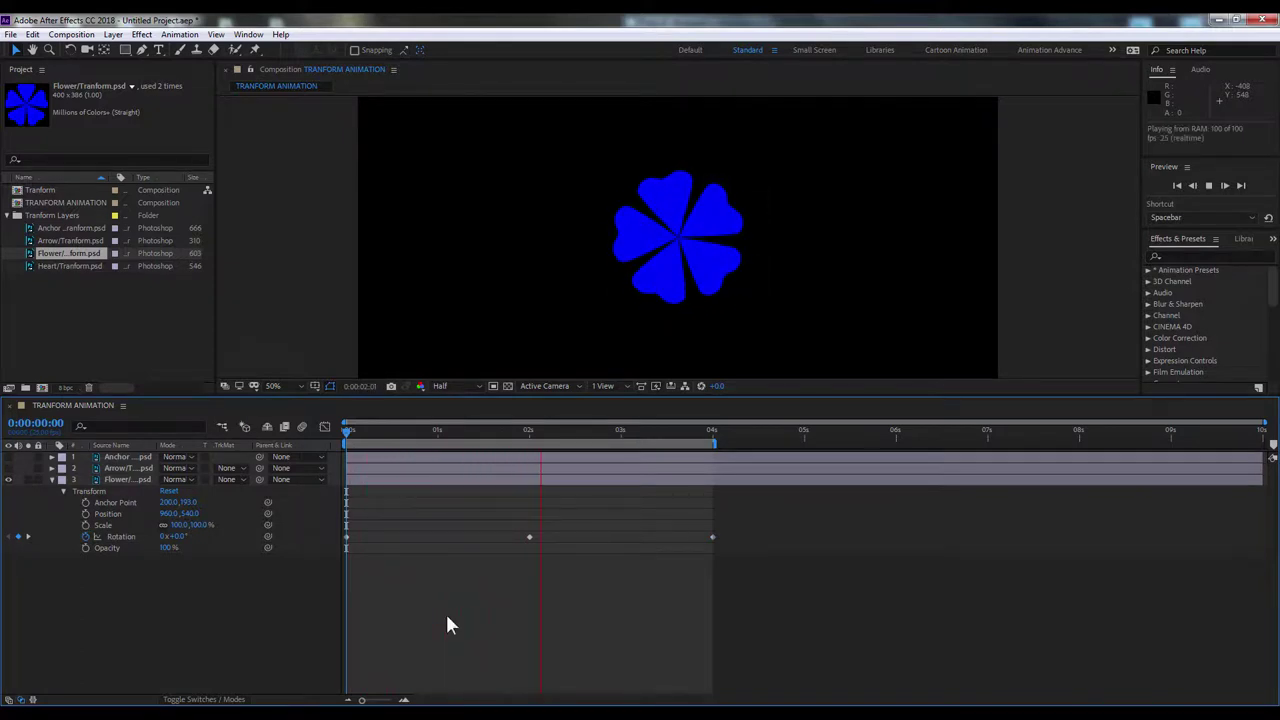
click(526, 431)
Step: Lower the revolutions on the 2-second Rotation keyframe, then preview again from the start
click(529, 537)
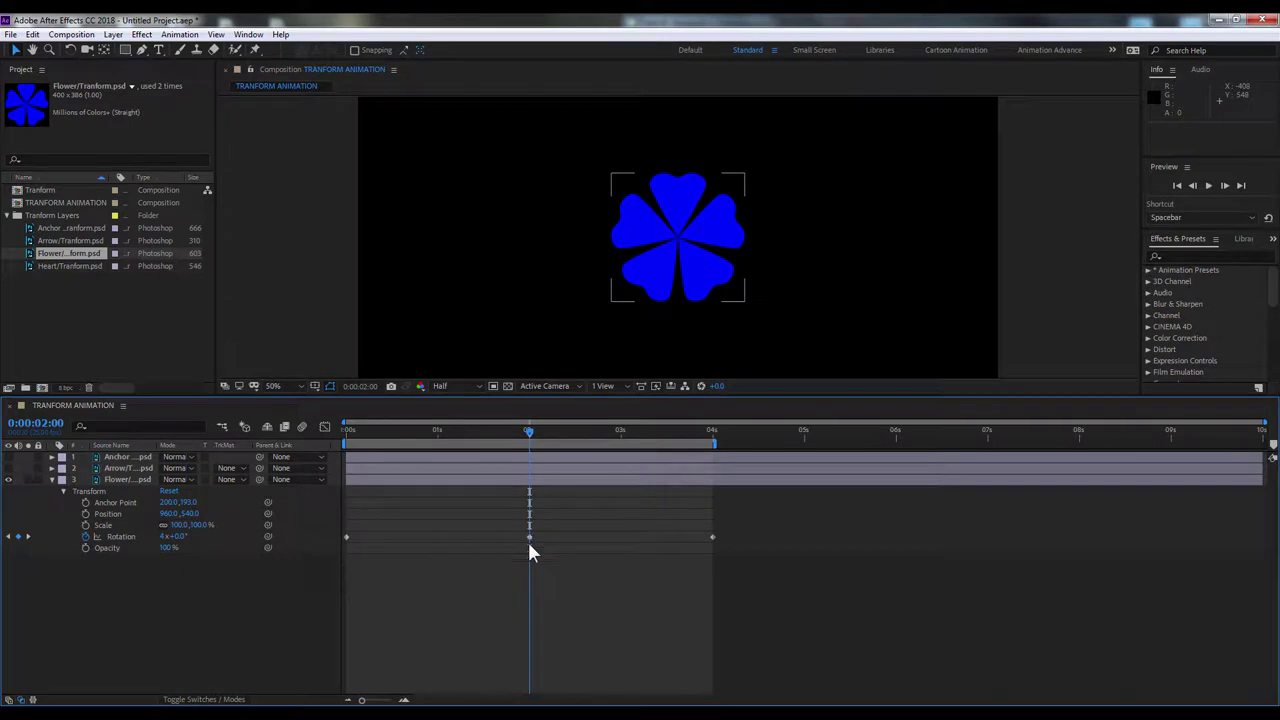
click(163, 537)
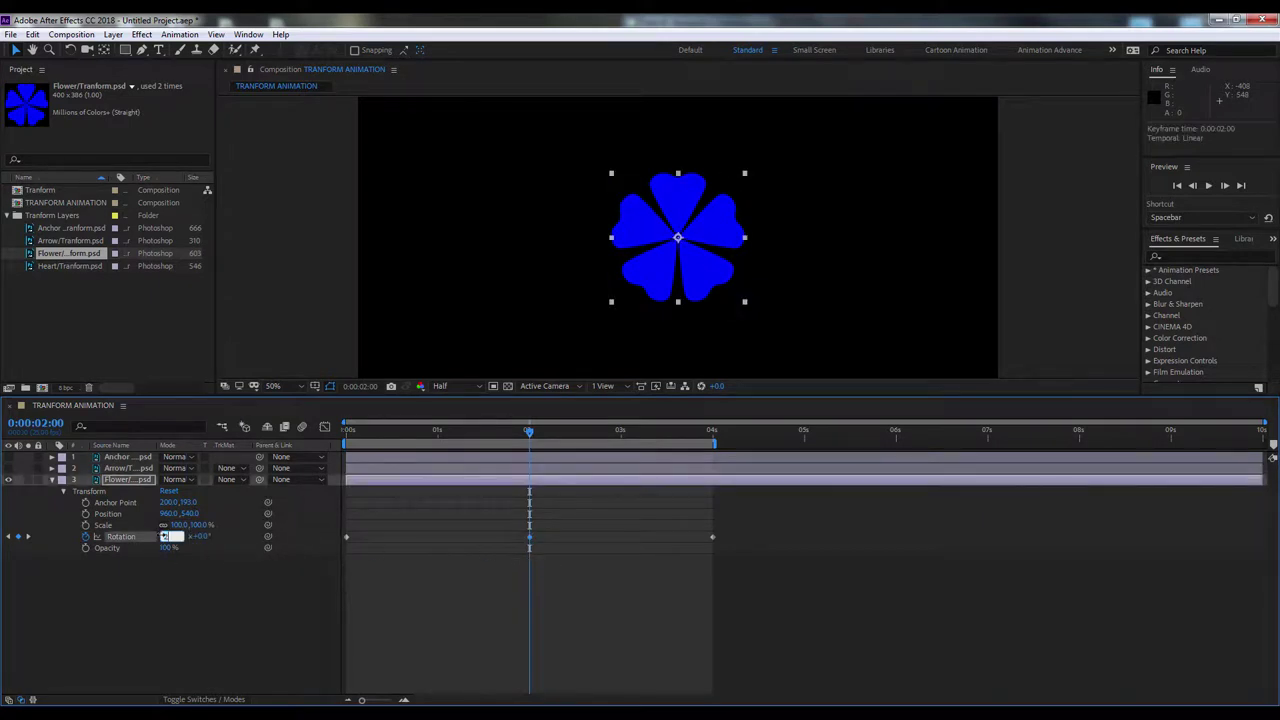
text(1)
key(Return)
drag(432, 440, 285, 433)
click(380, 569)
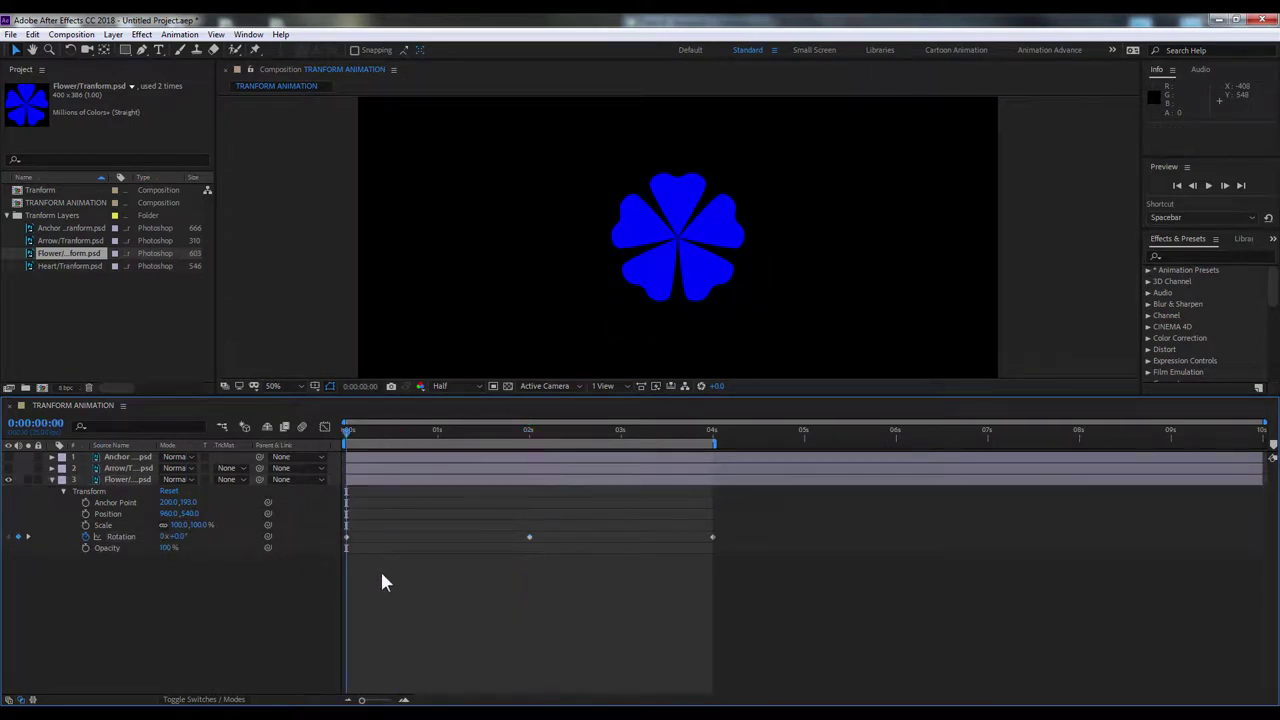
key(space)
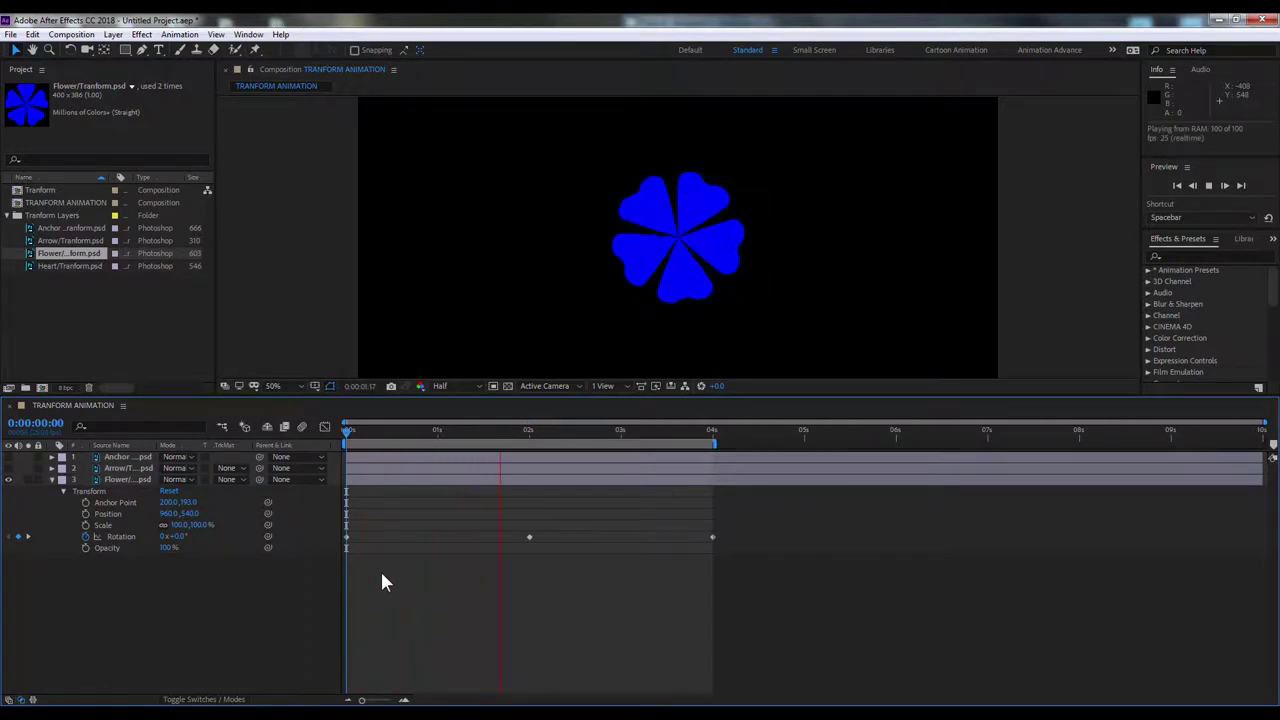
Step: Lower the 2-second Rotation keyframe to one revolution, then scrub and preview the spin
click(529, 431)
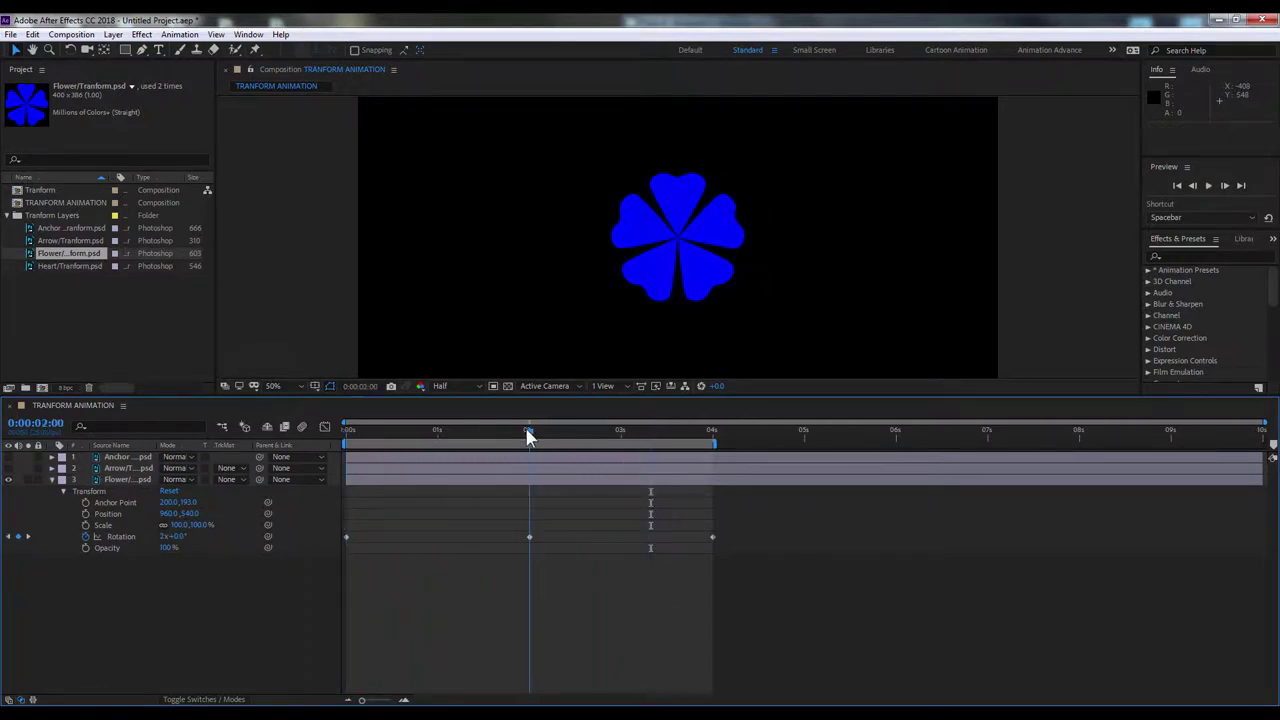
click(165, 537)
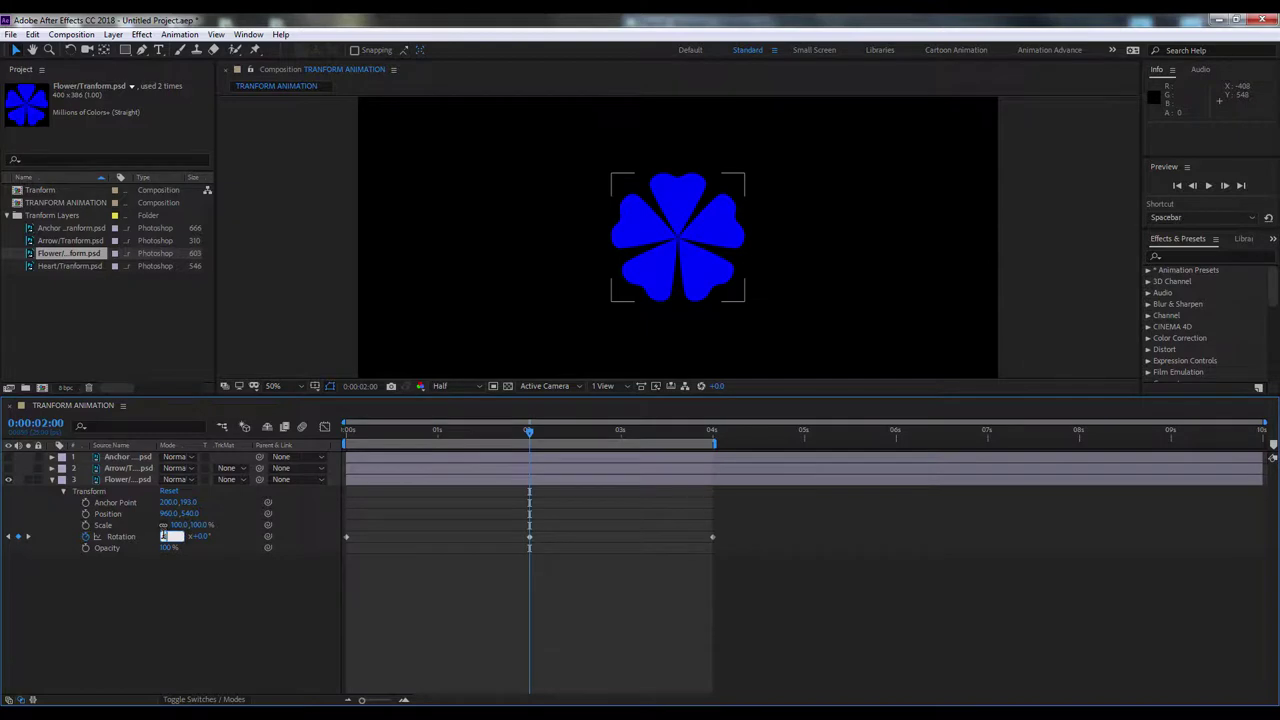
key(Return)
key(Home)
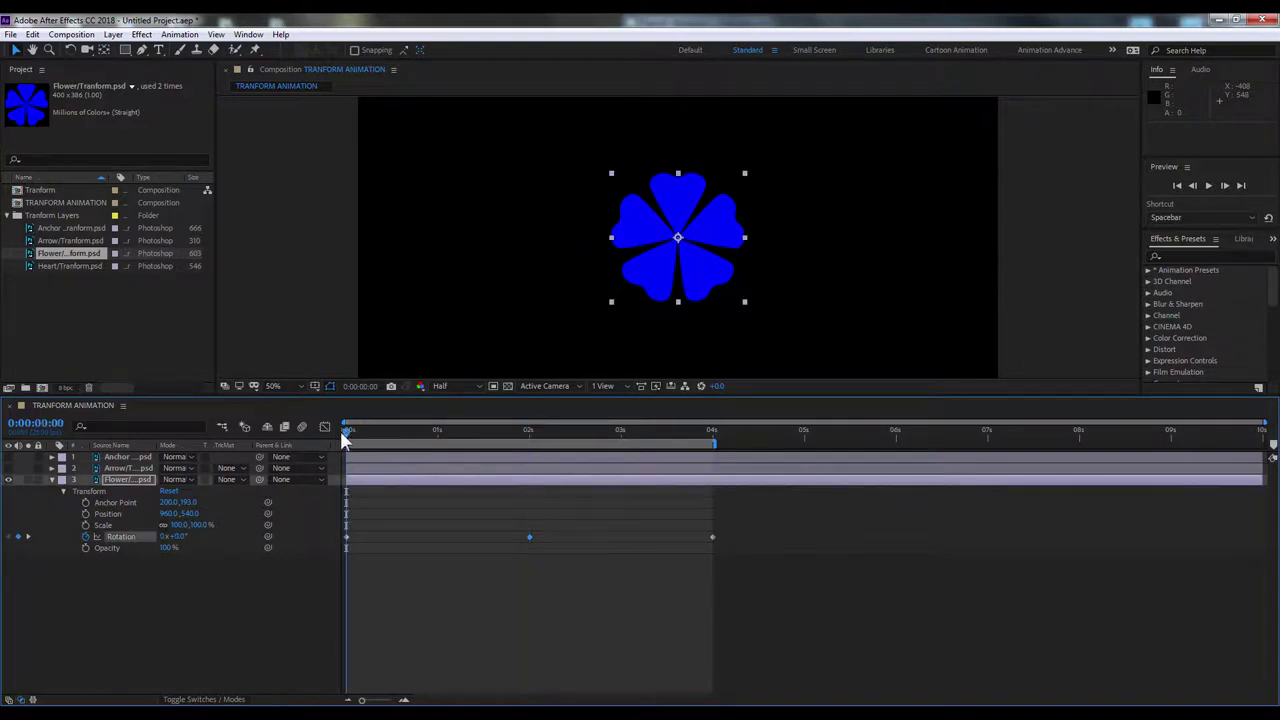
drag(345, 431, 684, 432)
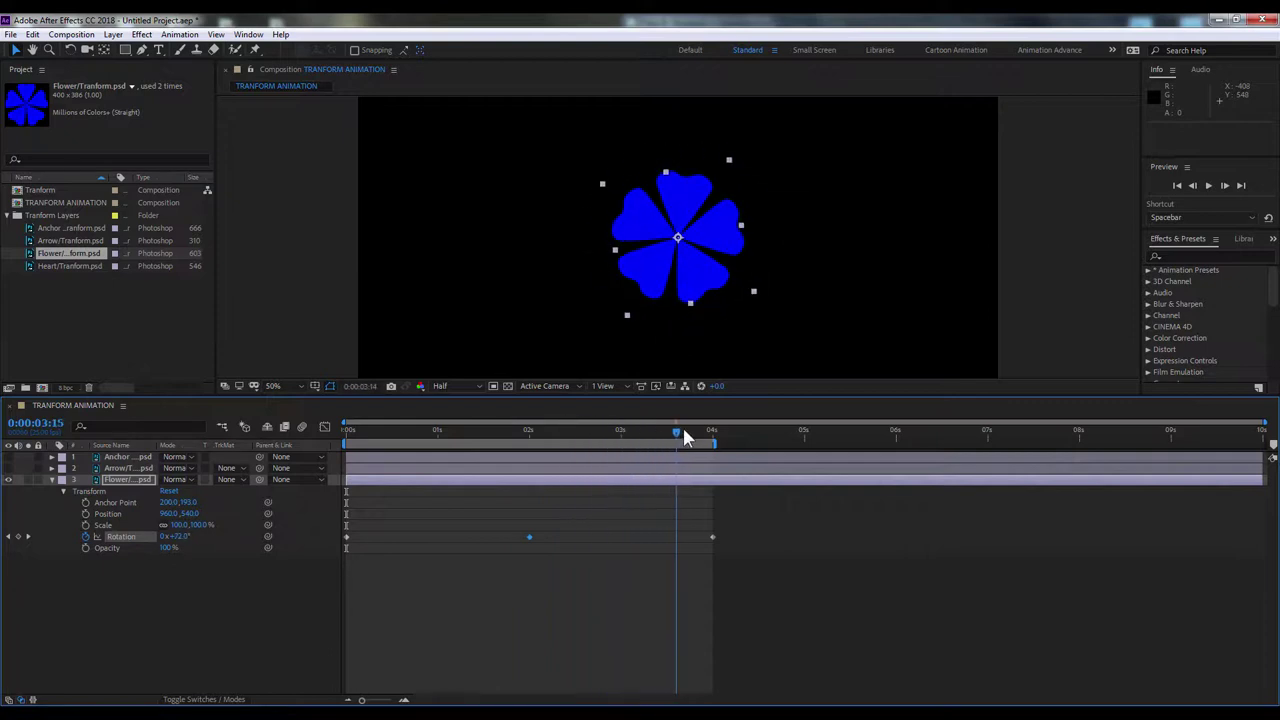
drag(684, 437, 300, 437)
click(410, 590)
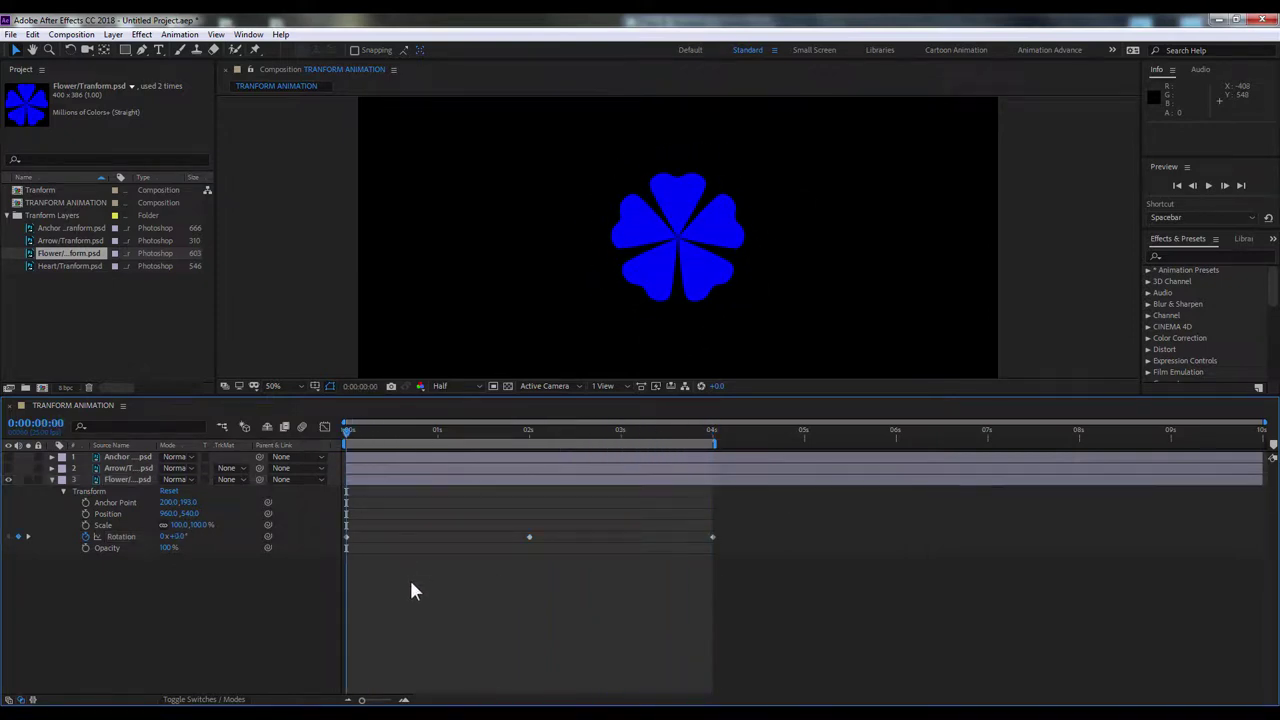
key(space)
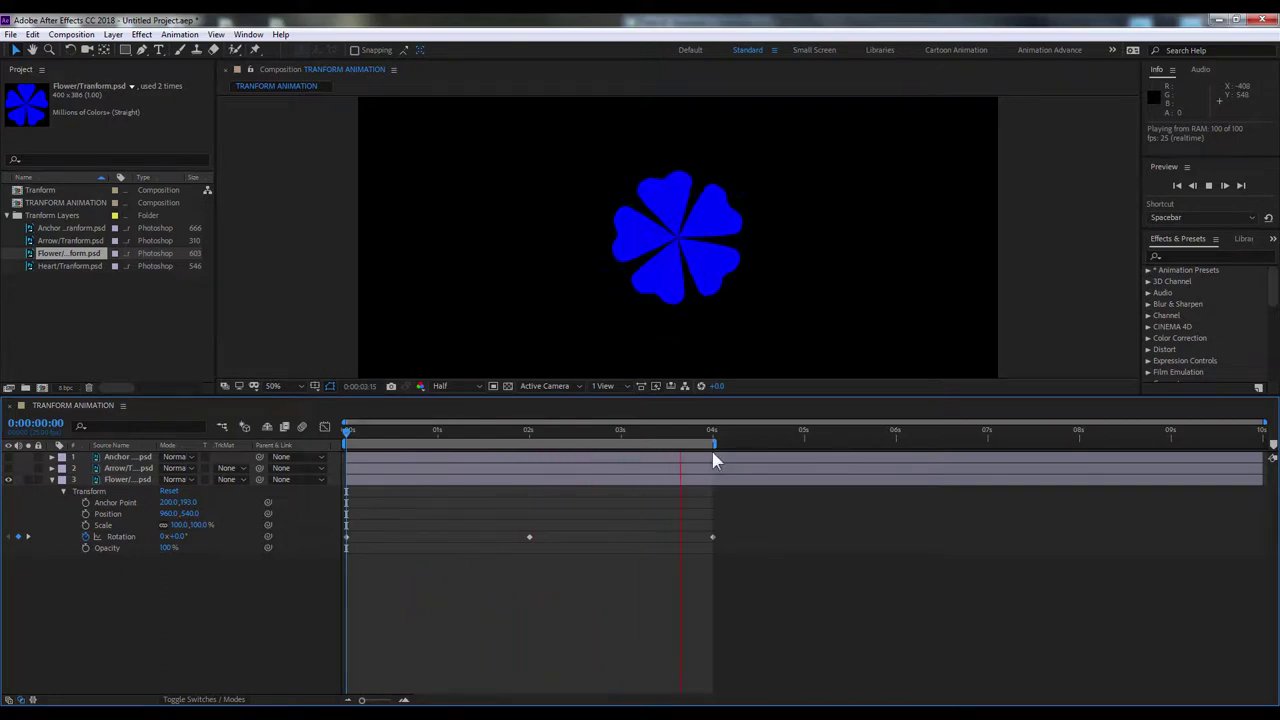
key(space)
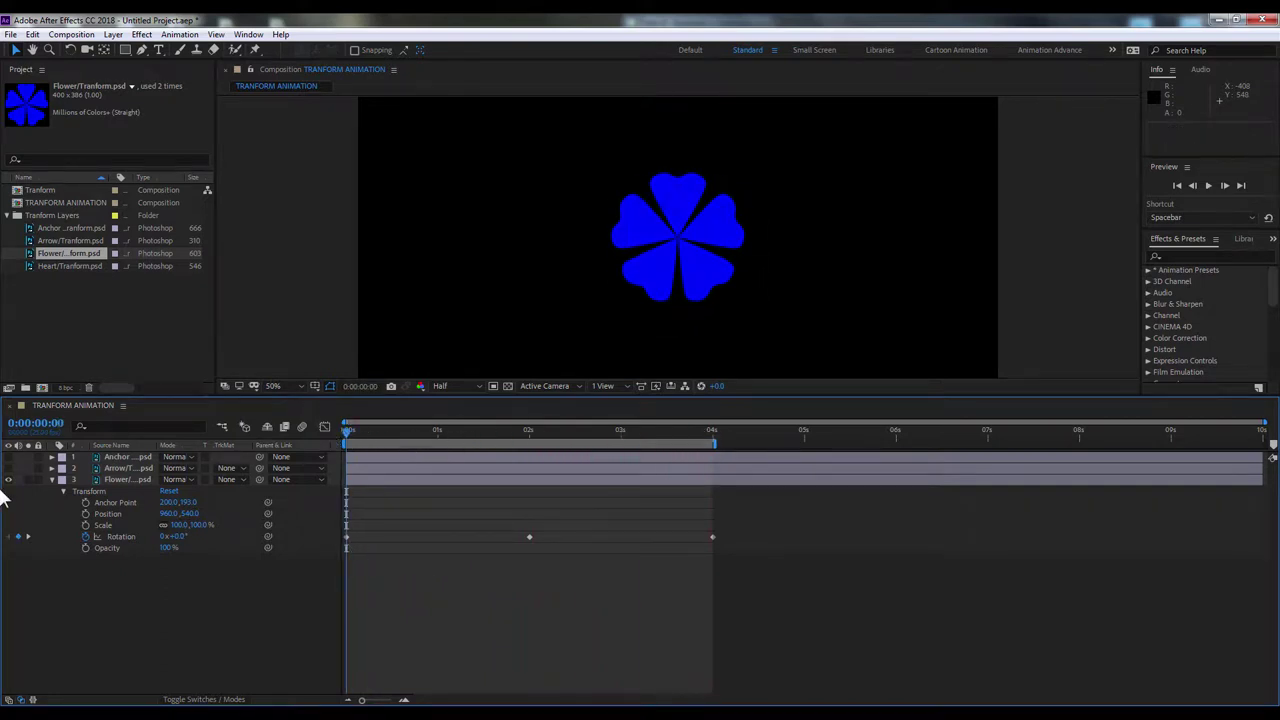
Step: Hide the flower layer, add Heart/Transform.psd to the comp and expand its Transform properties
click(53, 481)
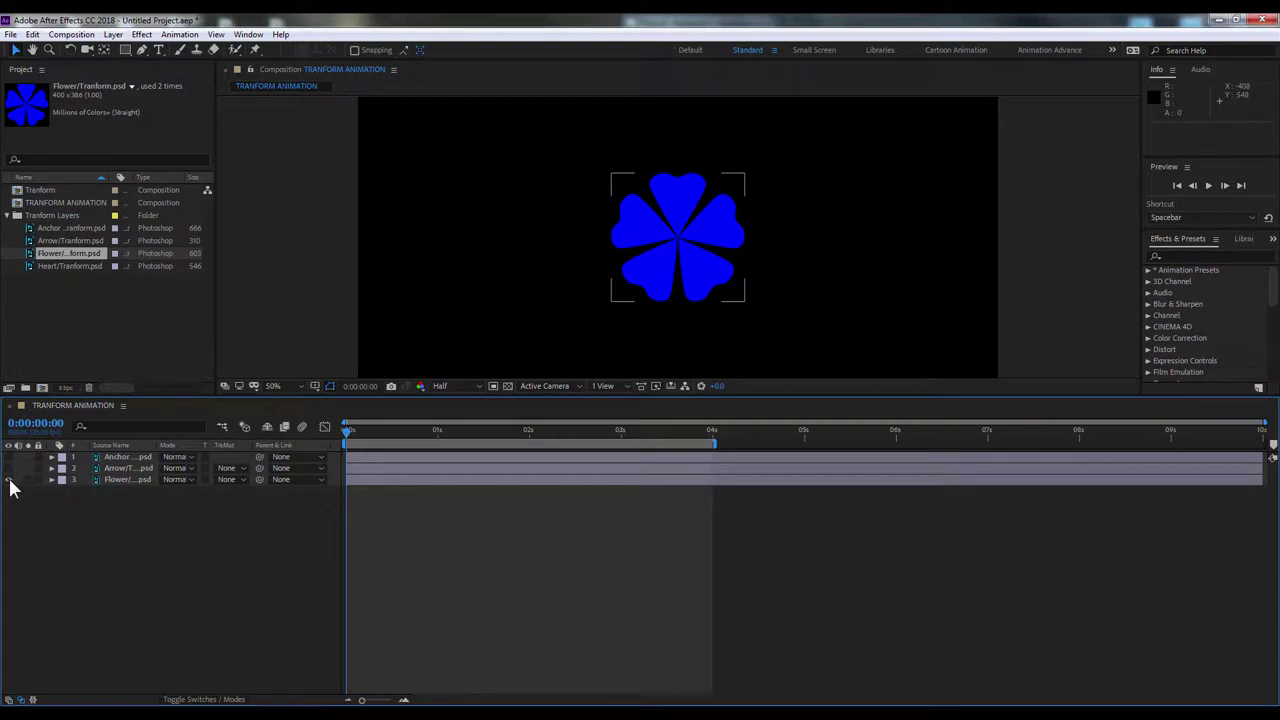
click(10, 480)
drag(54, 266, 52, 600)
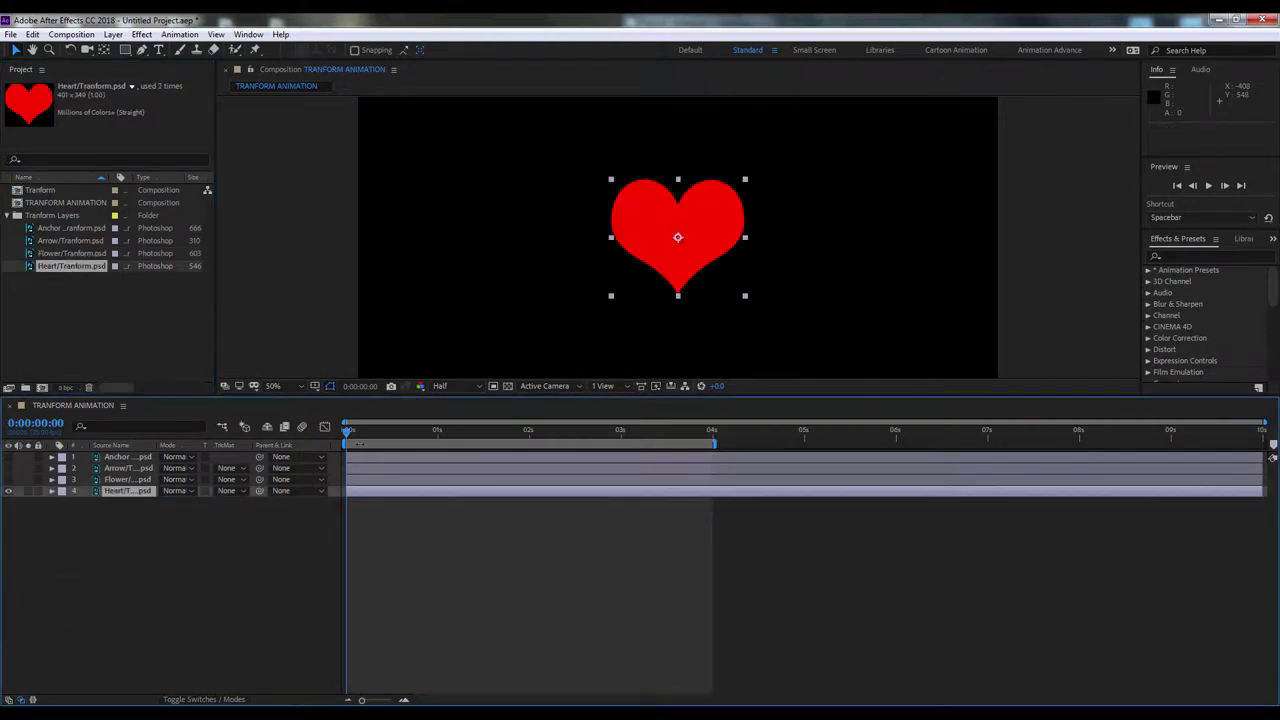
click(51, 490)
click(63, 501)
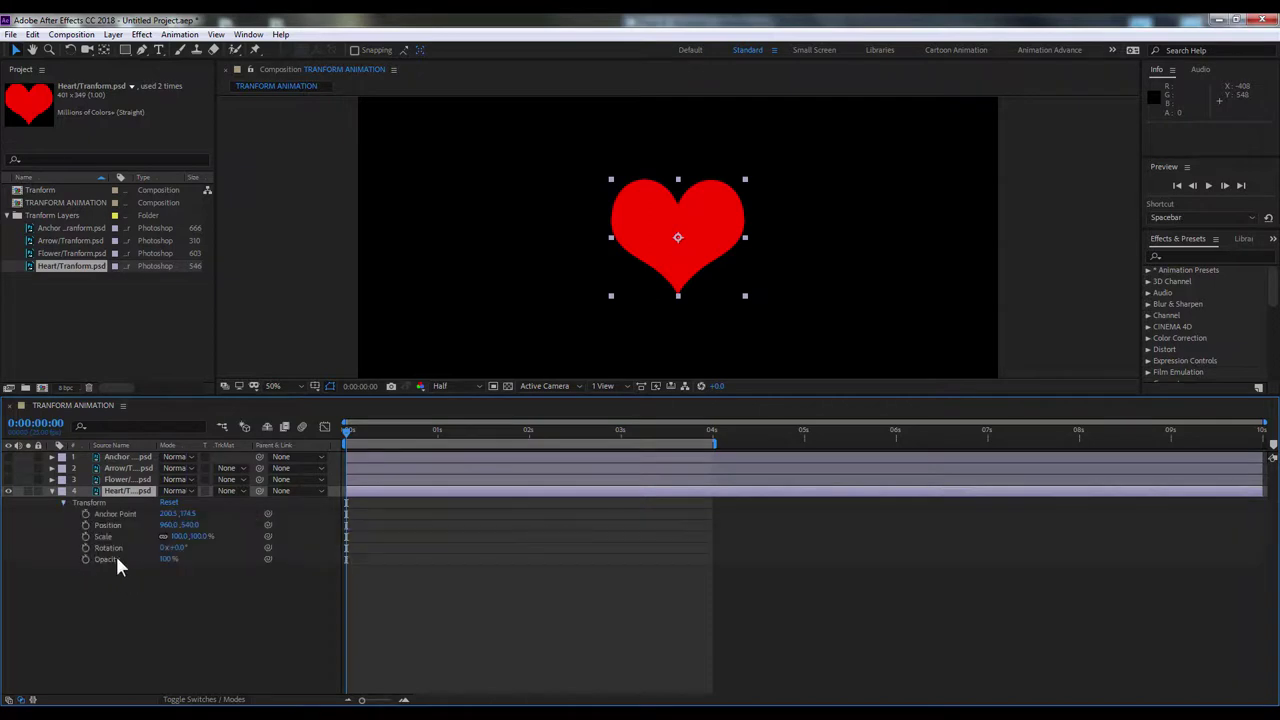
Step: Keyframe the heart's Opacity from 0% at 0s to 100% at 0:00:00:13 and select both keyframes
click(85, 559)
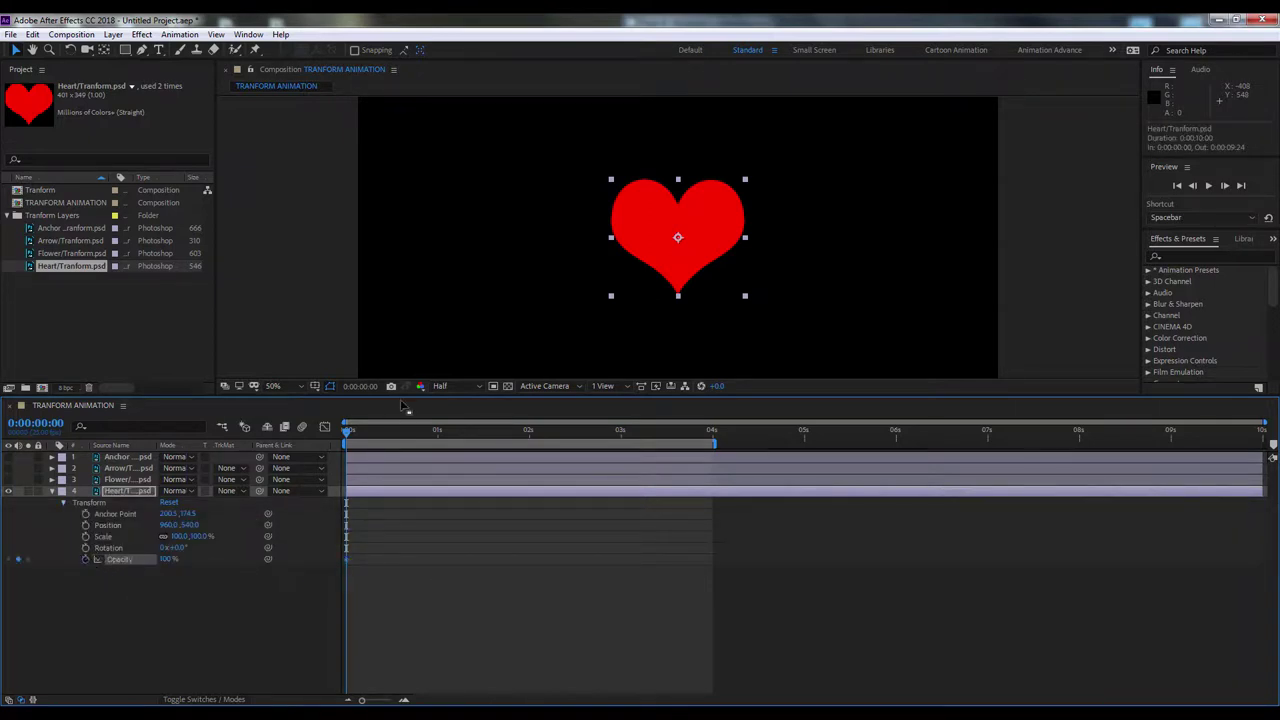
click(440, 443)
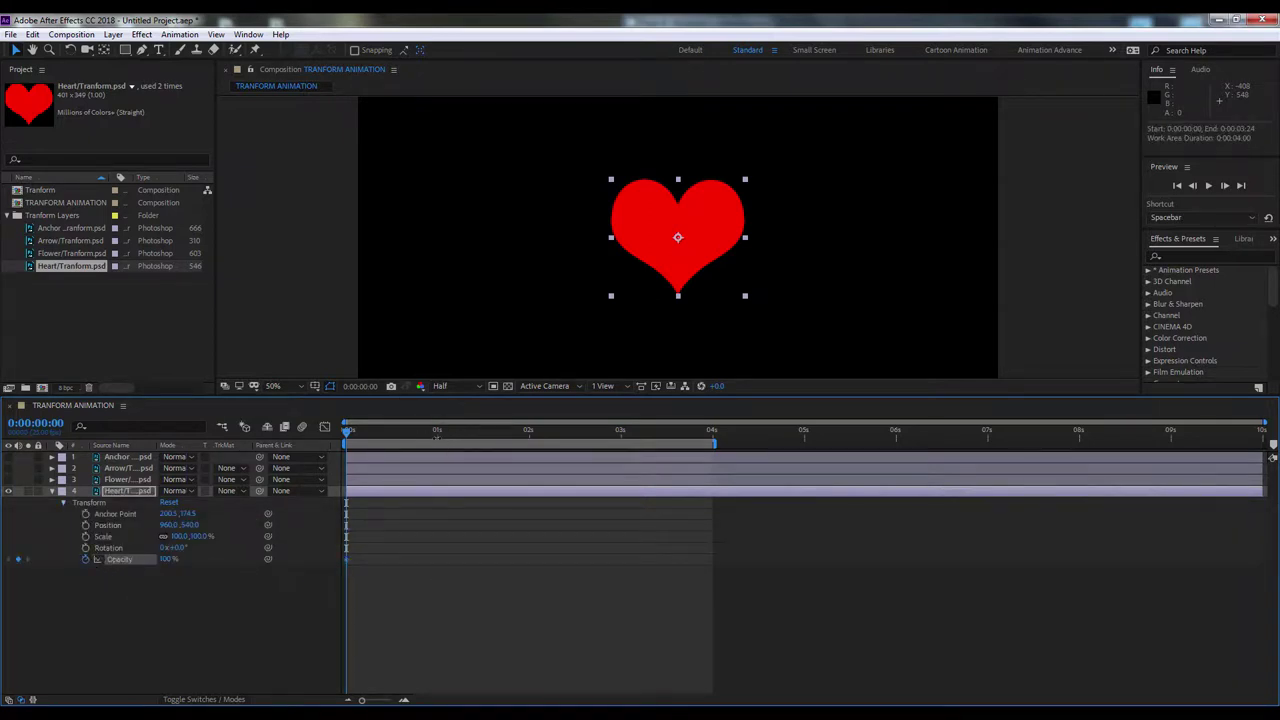
click(168, 559)
text(0)
key(Return)
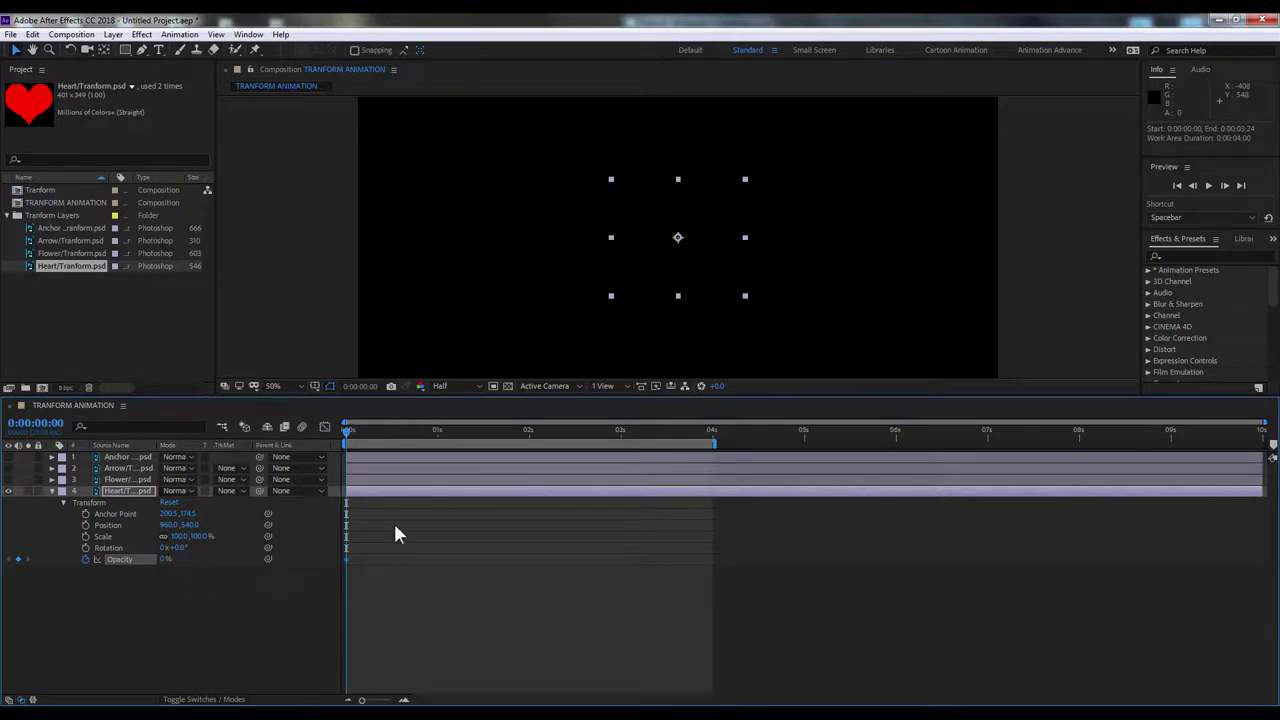
click(394, 438)
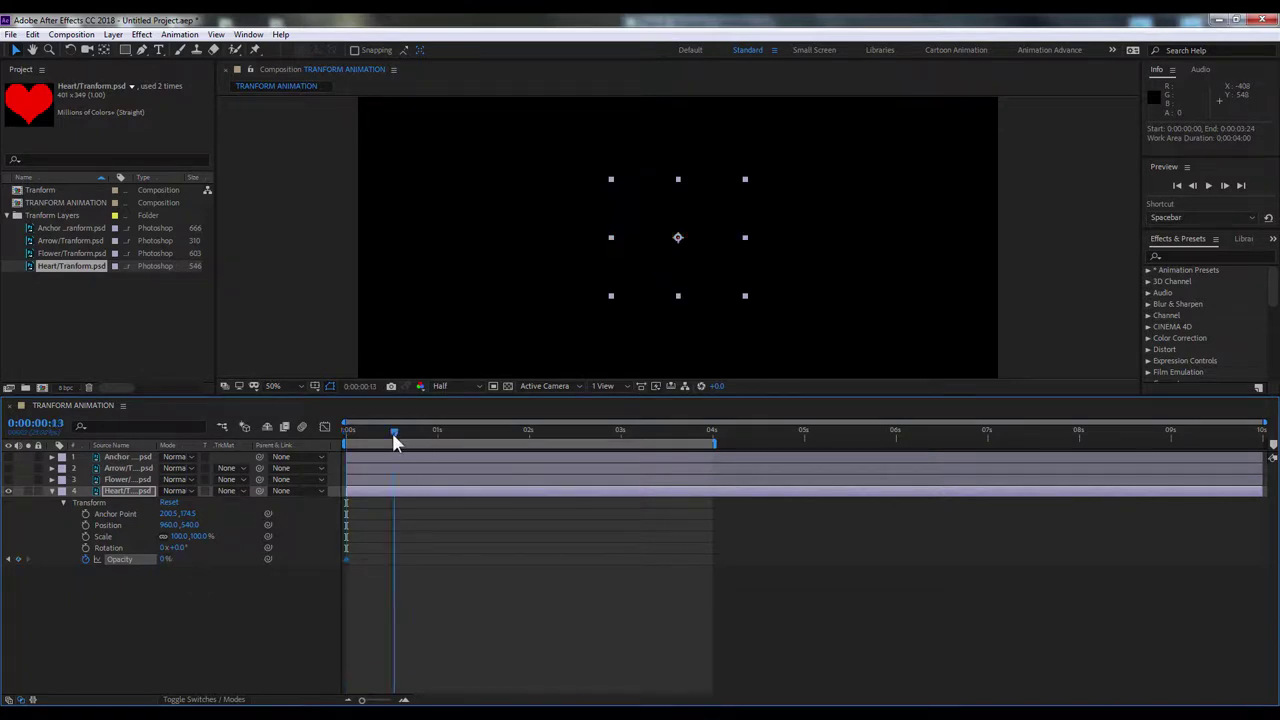
click(165, 559)
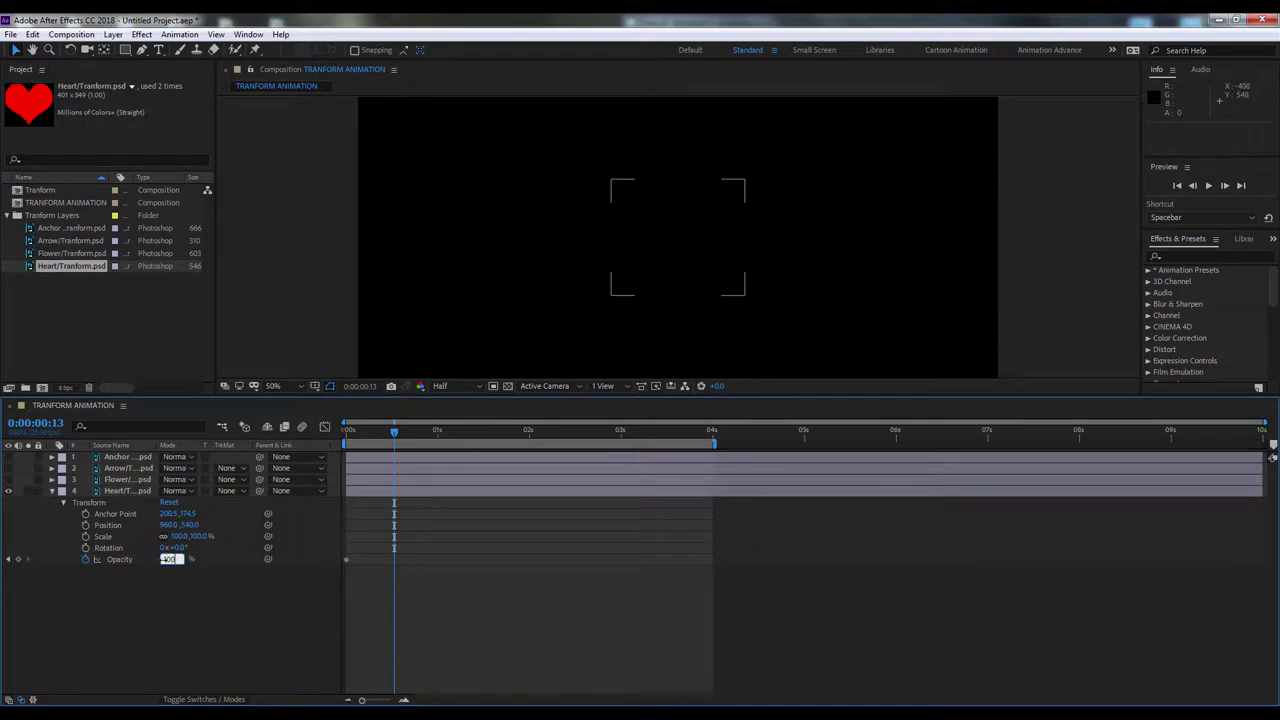
key(Return)
drag(476, 622, 310, 552)
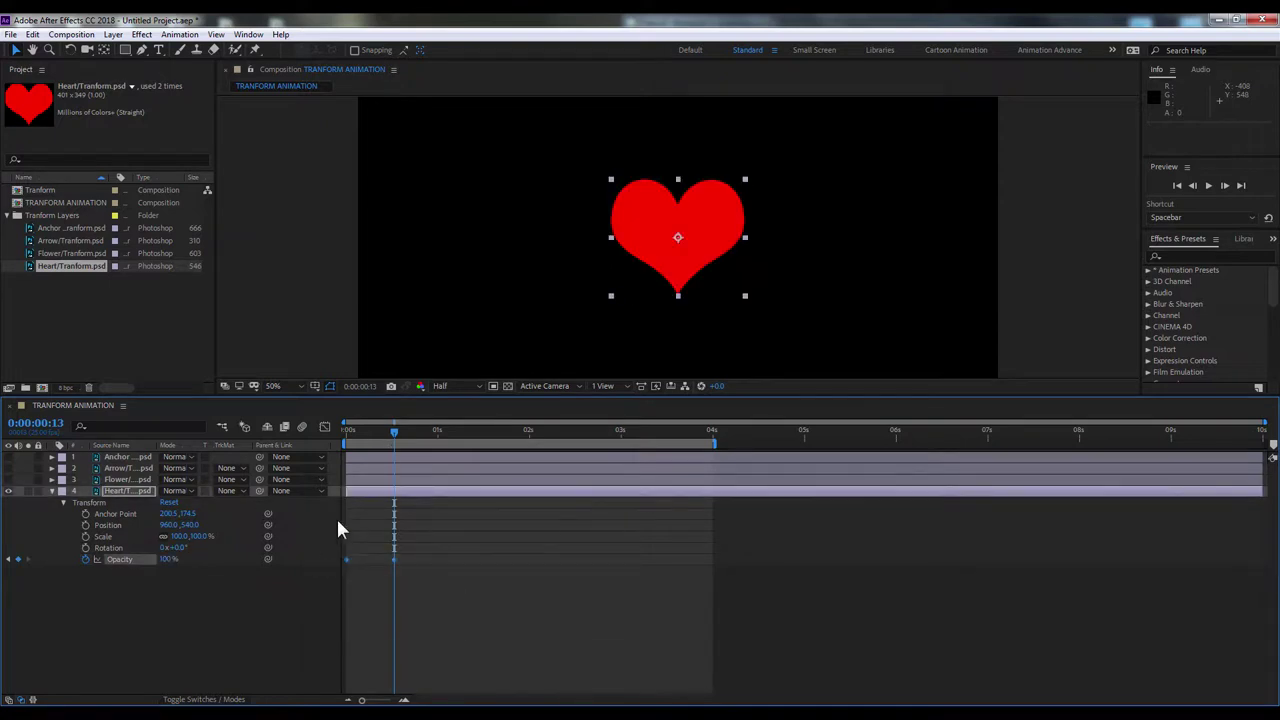
click(33, 34)
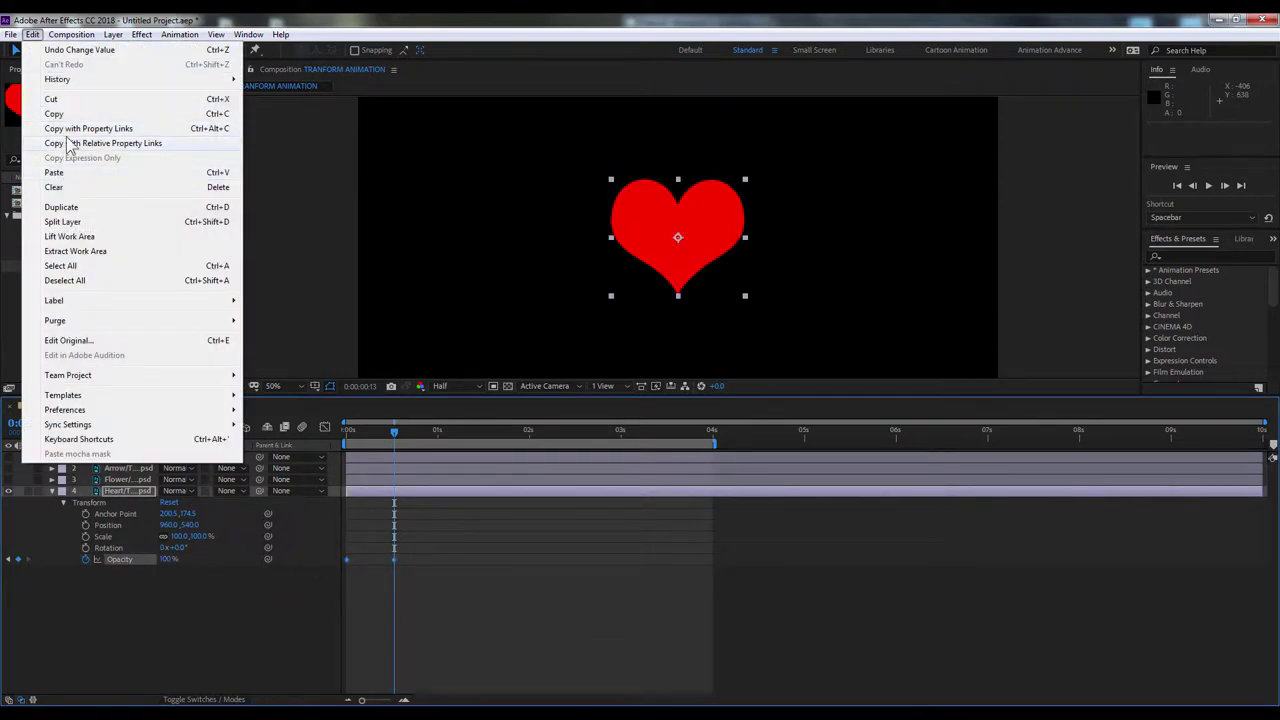
Step: Copy the heart's Opacity keyframes and paste them at 1 and 2 seconds
click(55, 114)
click(437, 431)
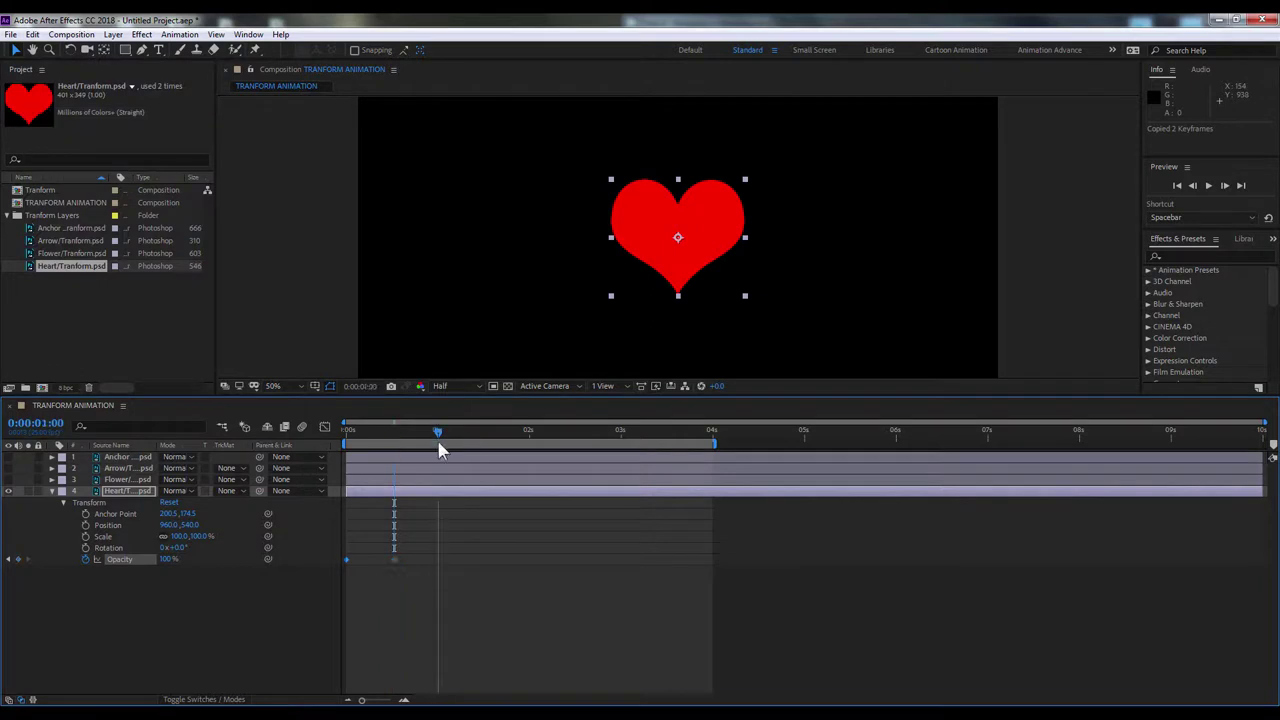
click(33, 34)
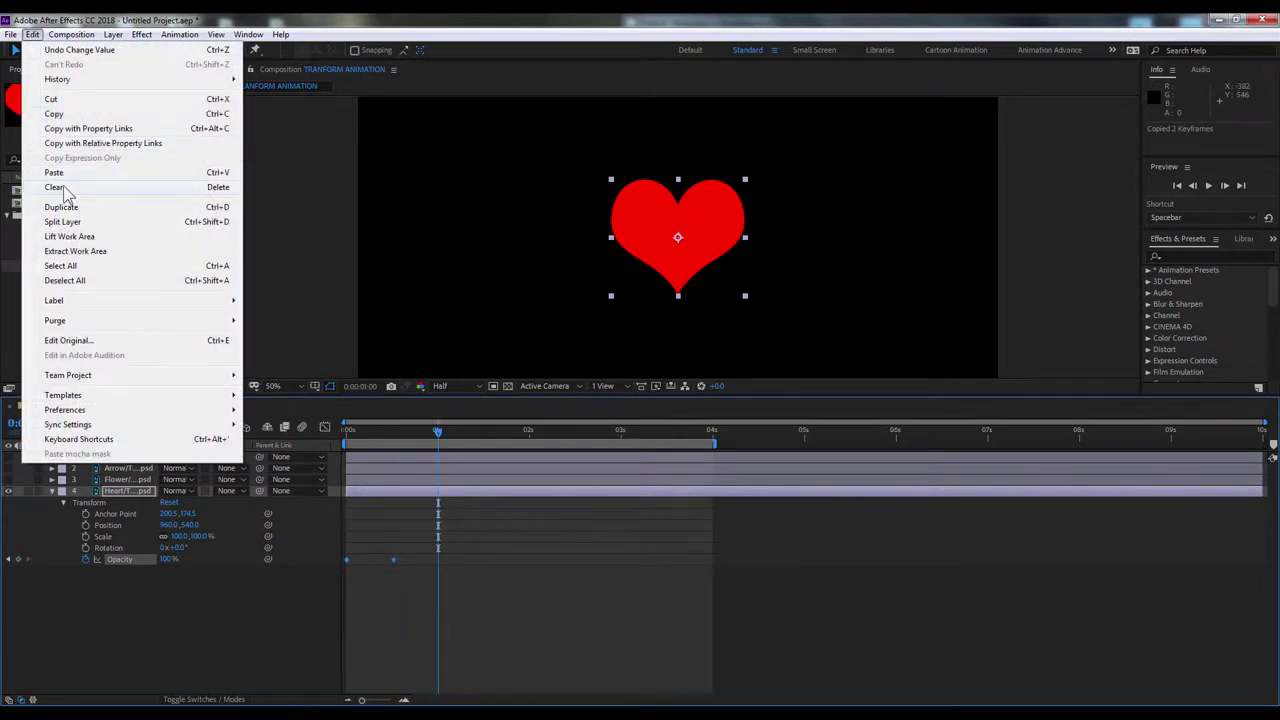
click(55, 172)
drag(506, 597, 333, 521)
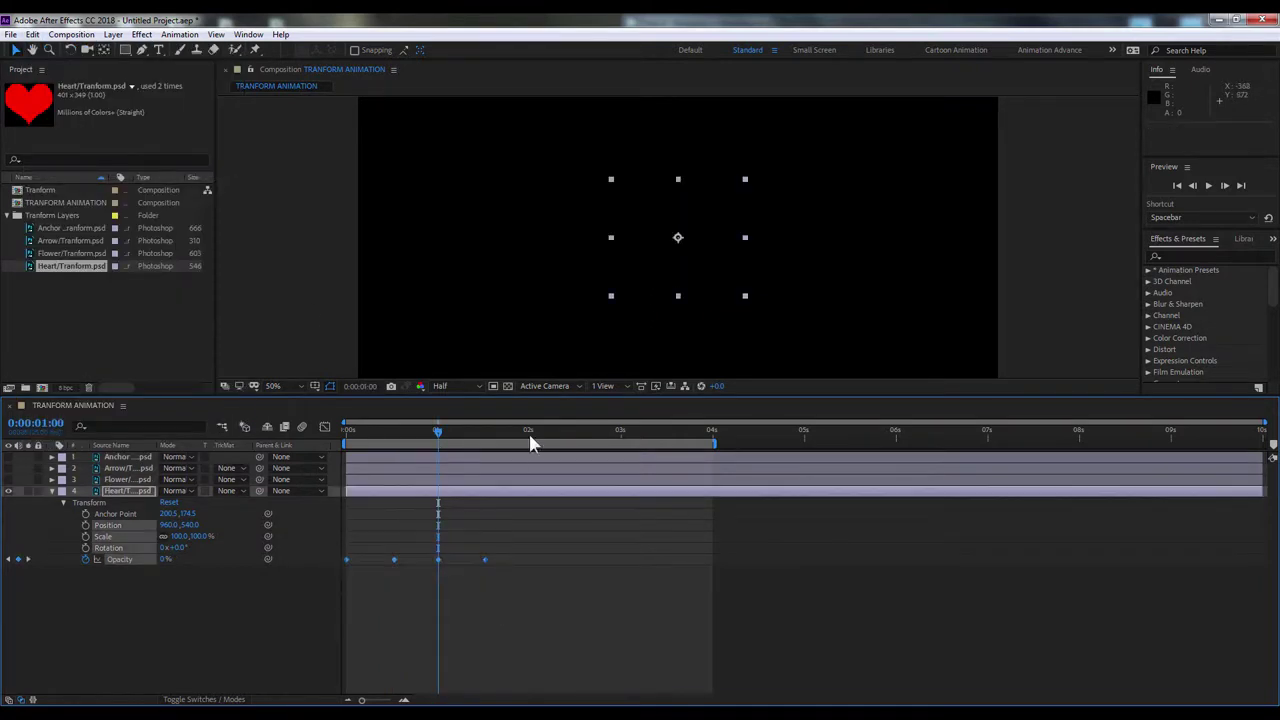
click(528, 431)
key(ctrl+c)
key(ctrl+v)
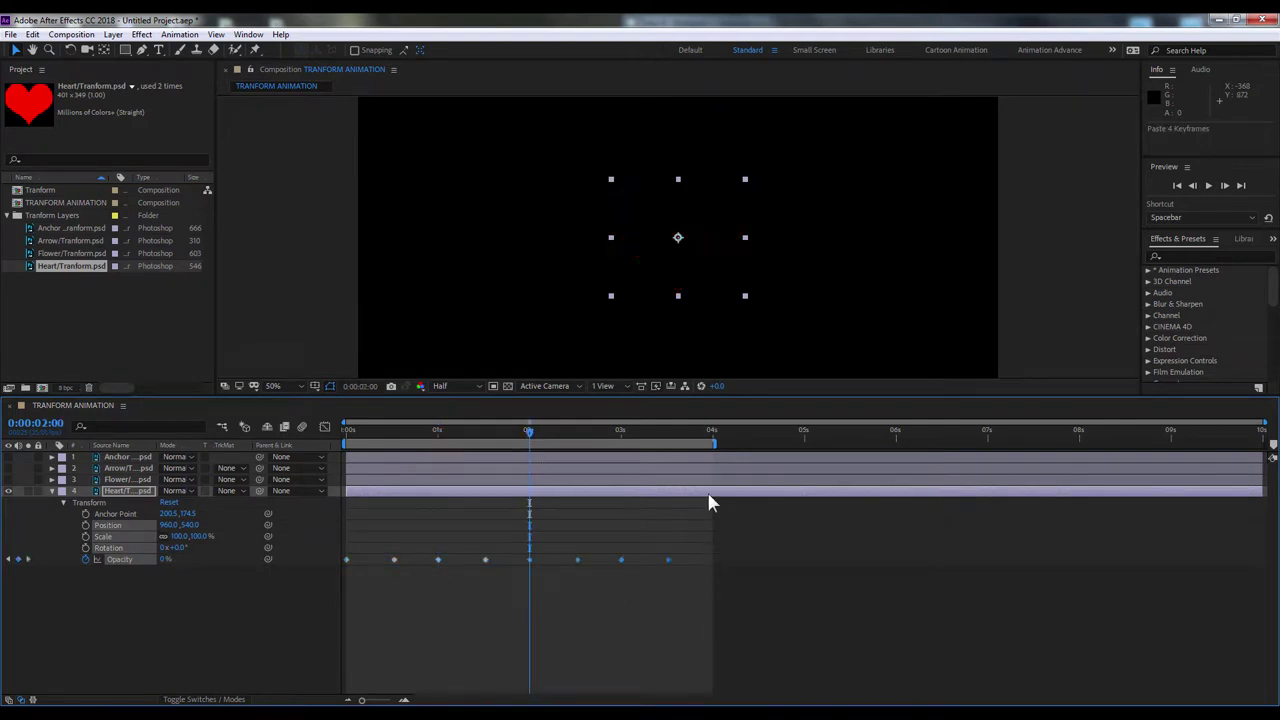
Step: Remove the extra pasted keyframes and place a 0% Opacity keyframe at 4 seconds
click(712, 432)
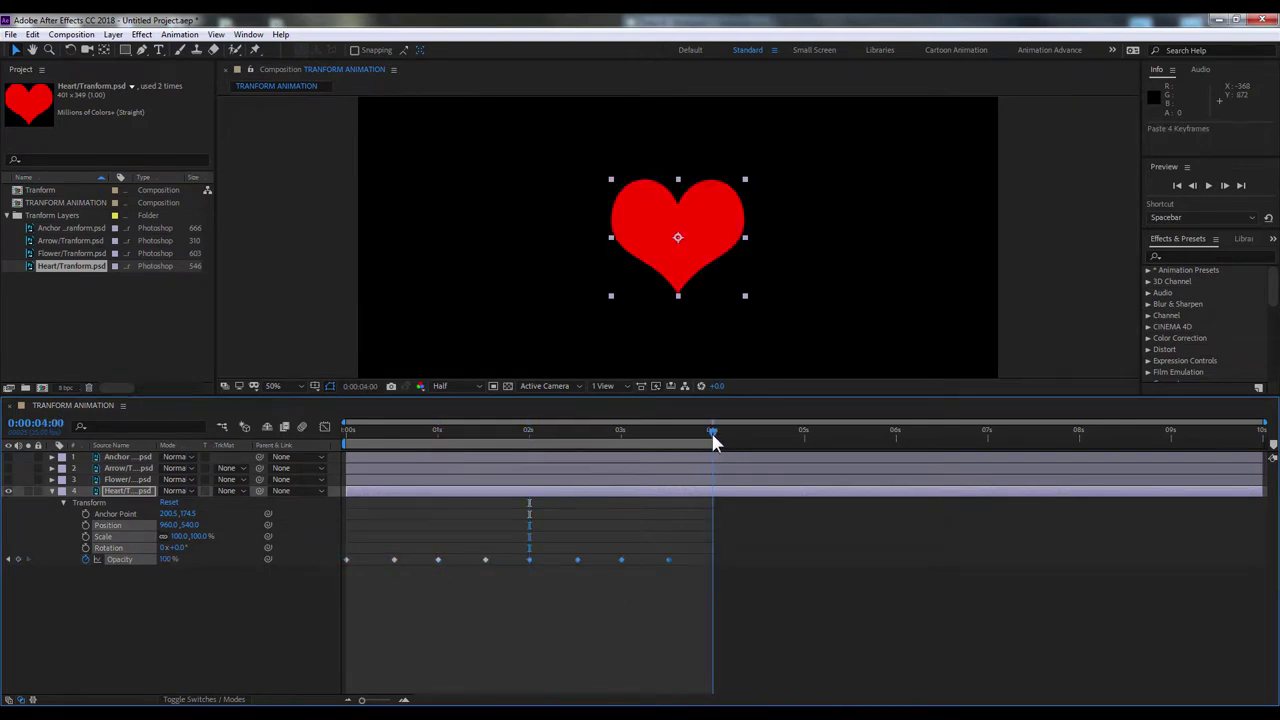
click(335, 593)
key(ctrl+v)
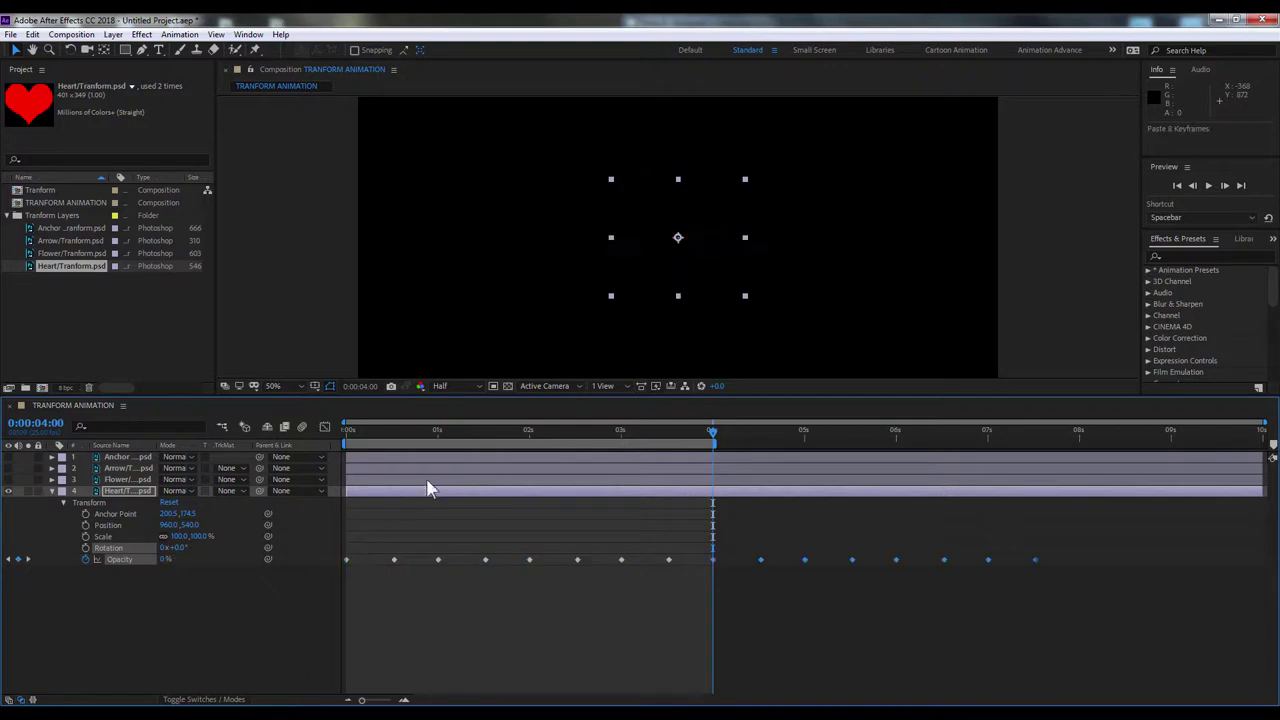
key(Delete)
click(590, 618)
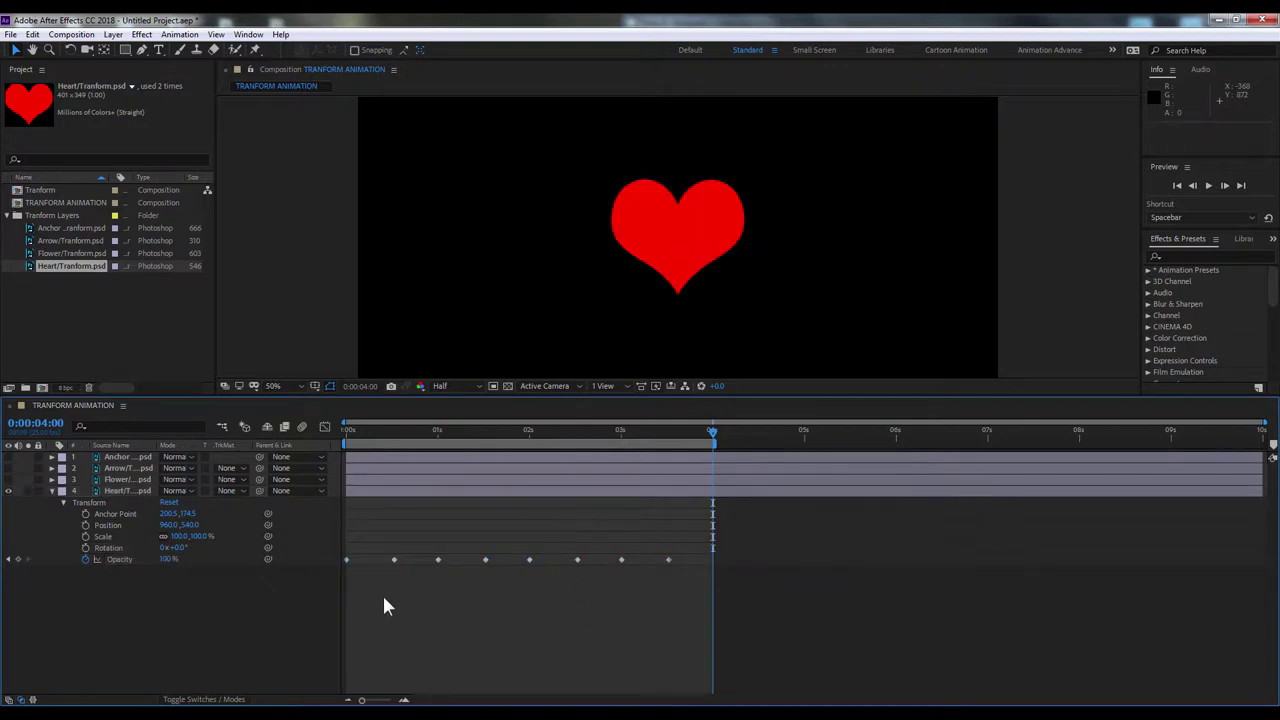
click(346, 559)
key(ctrl+c)
key(ctrl+v)
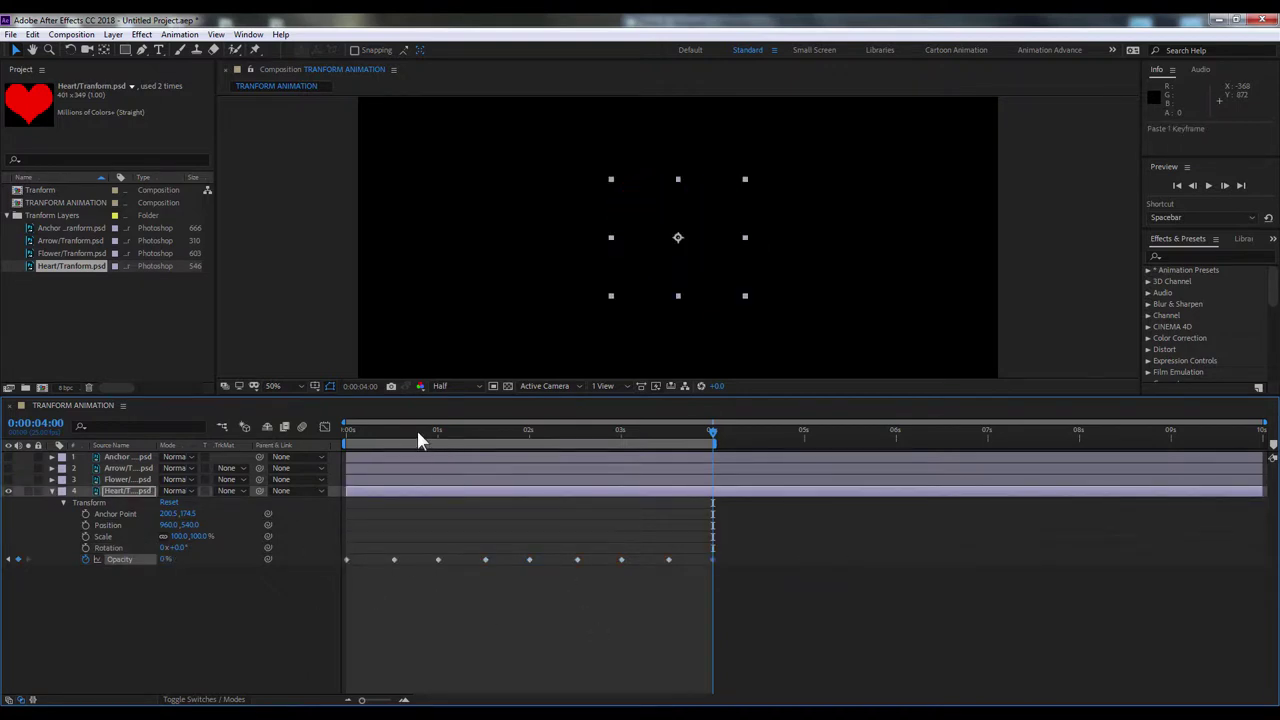
Step: Return to the start and preview the blinking heart
key(n)
key(Home)
click(385, 592)
key(space)
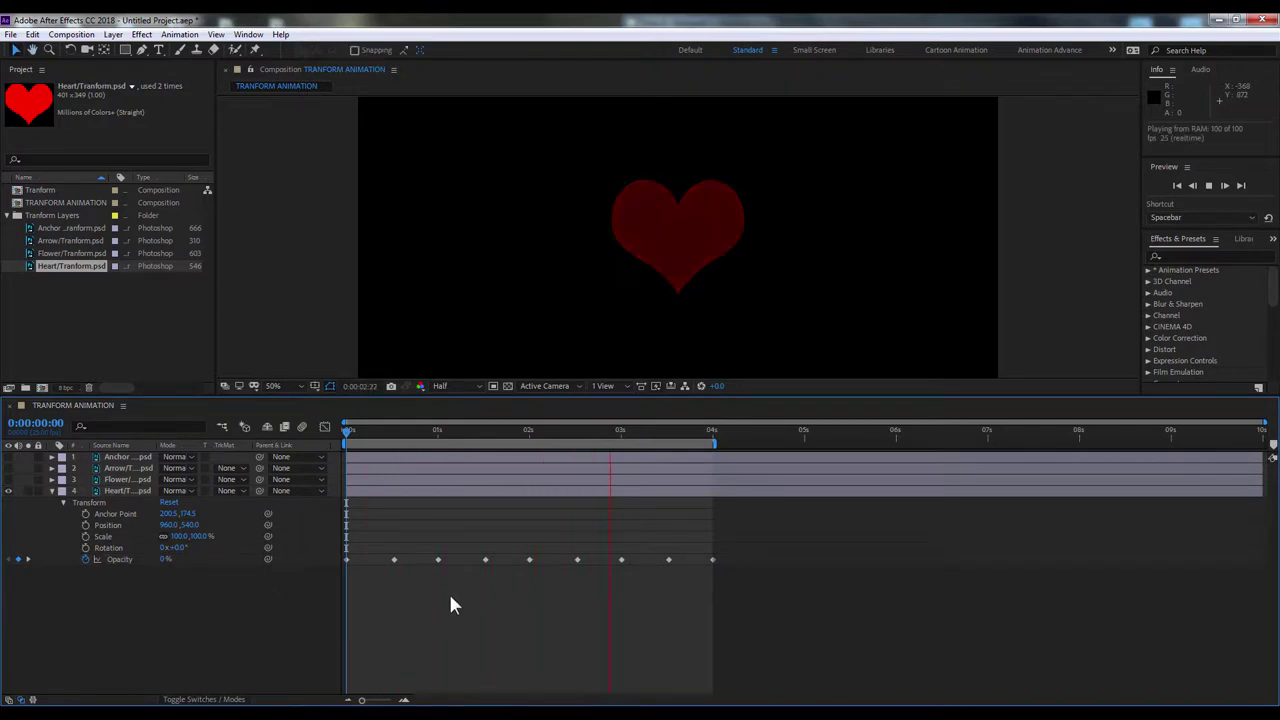
Step: Squeeze all the heart's Opacity keyframes so the last one sits at 2 seconds
key(space)
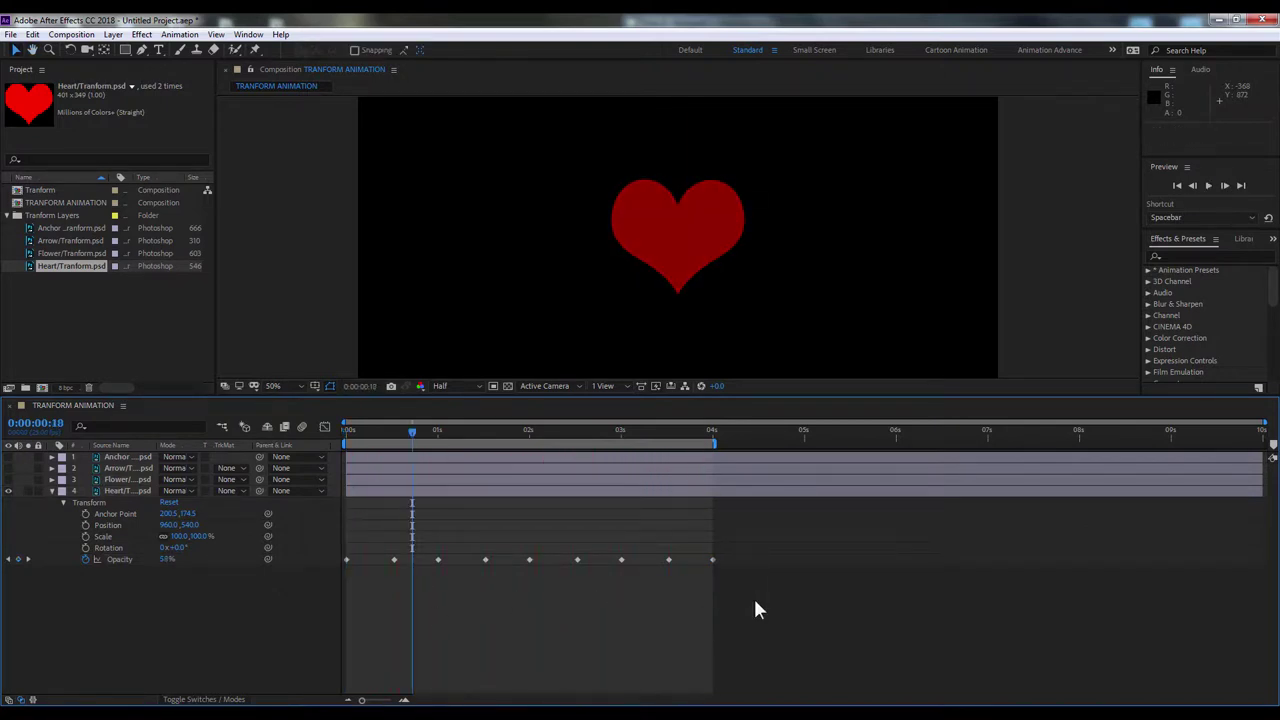
drag(755, 610, 382, 551)
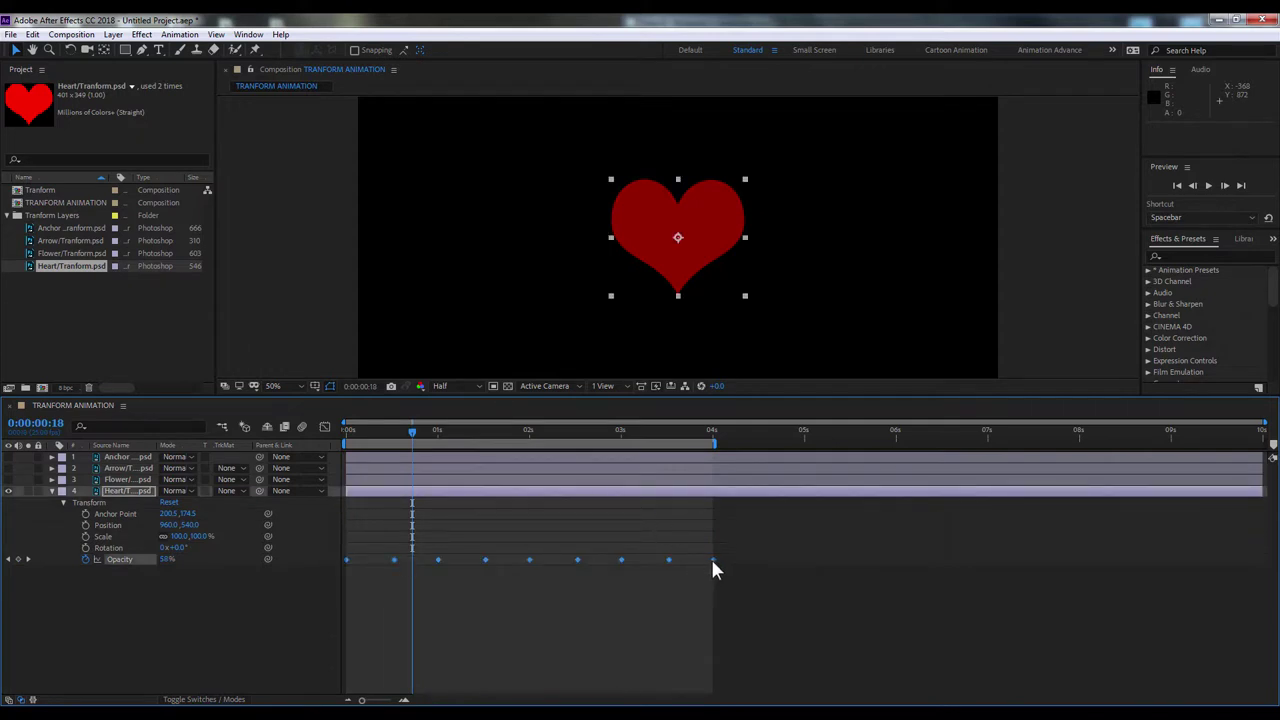
drag(713, 560, 522, 558)
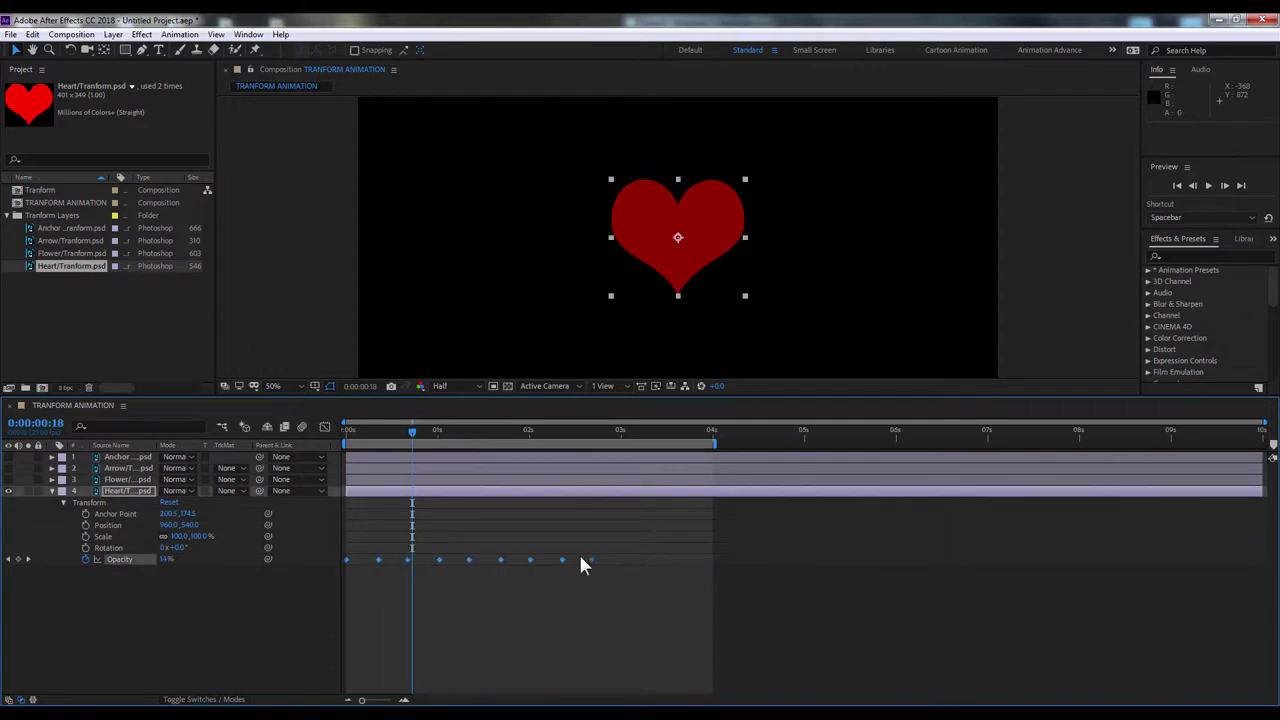
click(529, 432)
mouse_move(411, 525)
mouse_down()
mouse_move(529, 525)
mouse_move(531, 561)
mouse_move(362, 610)
mouse_up()
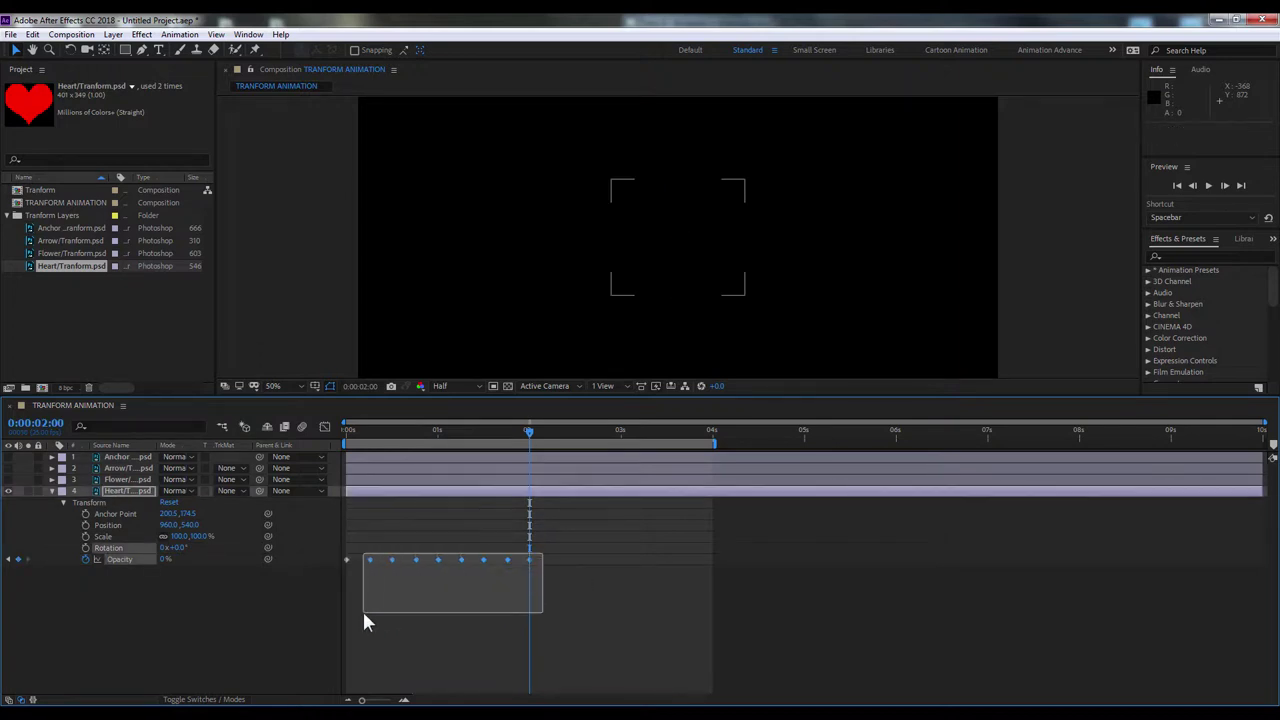
Step: Paste another set of blink keyframes just after 2 seconds and preview
click(547, 438)
drag(548, 440, 348, 434)
key(ctrl+v)
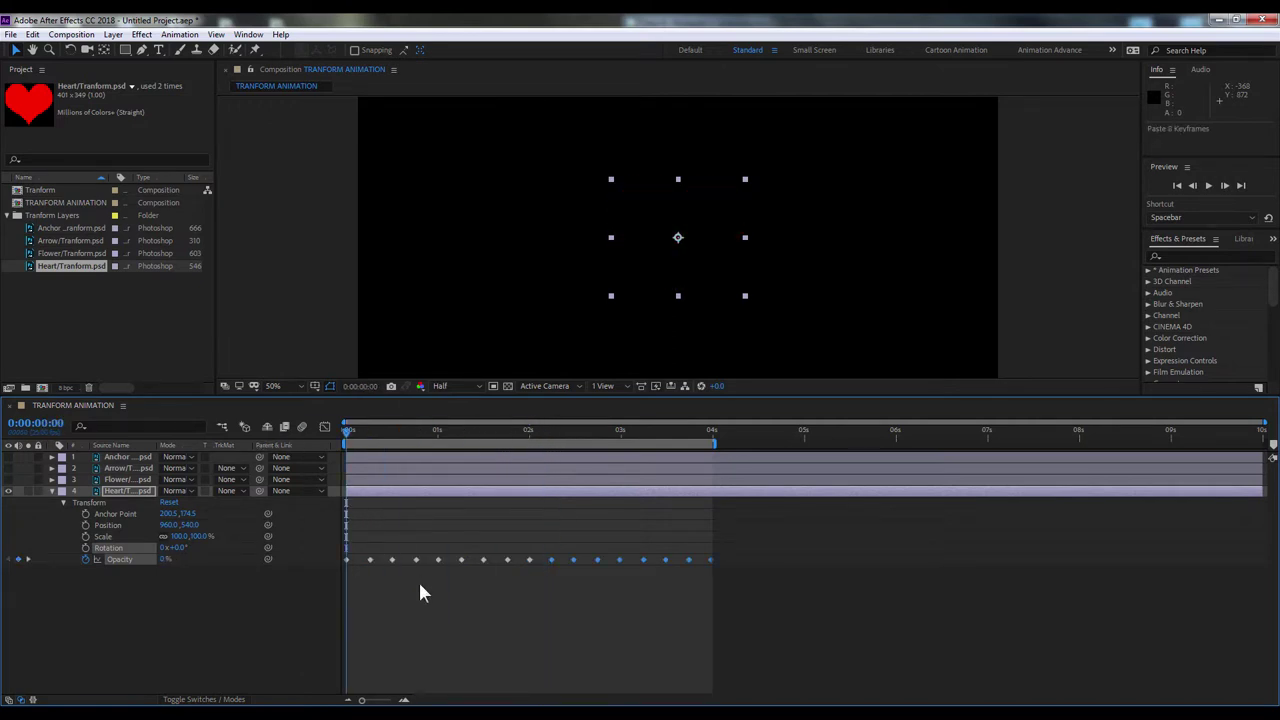
key(space)
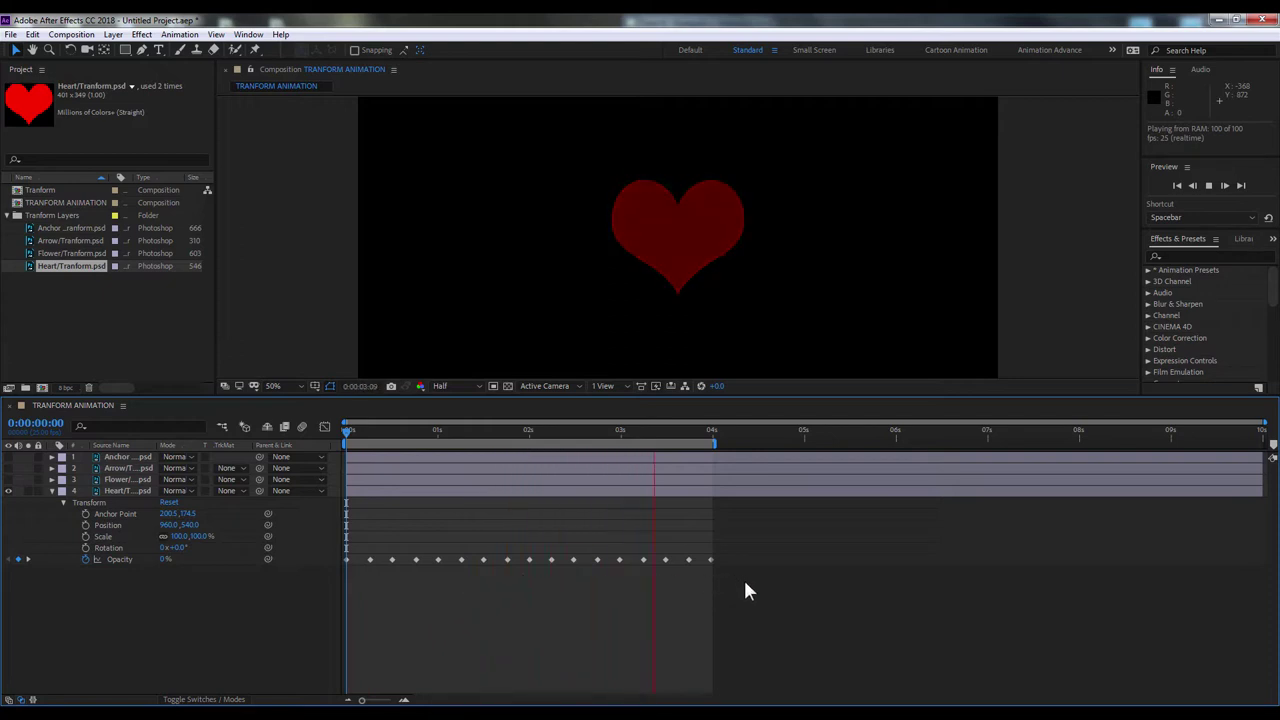
key(space)
Step: Compress all Opacity keyframes into about two seconds and preview the faster blinking
drag(490, 568, 322, 552)
drag(710, 559, 545, 563)
drag(529, 437, 267, 431)
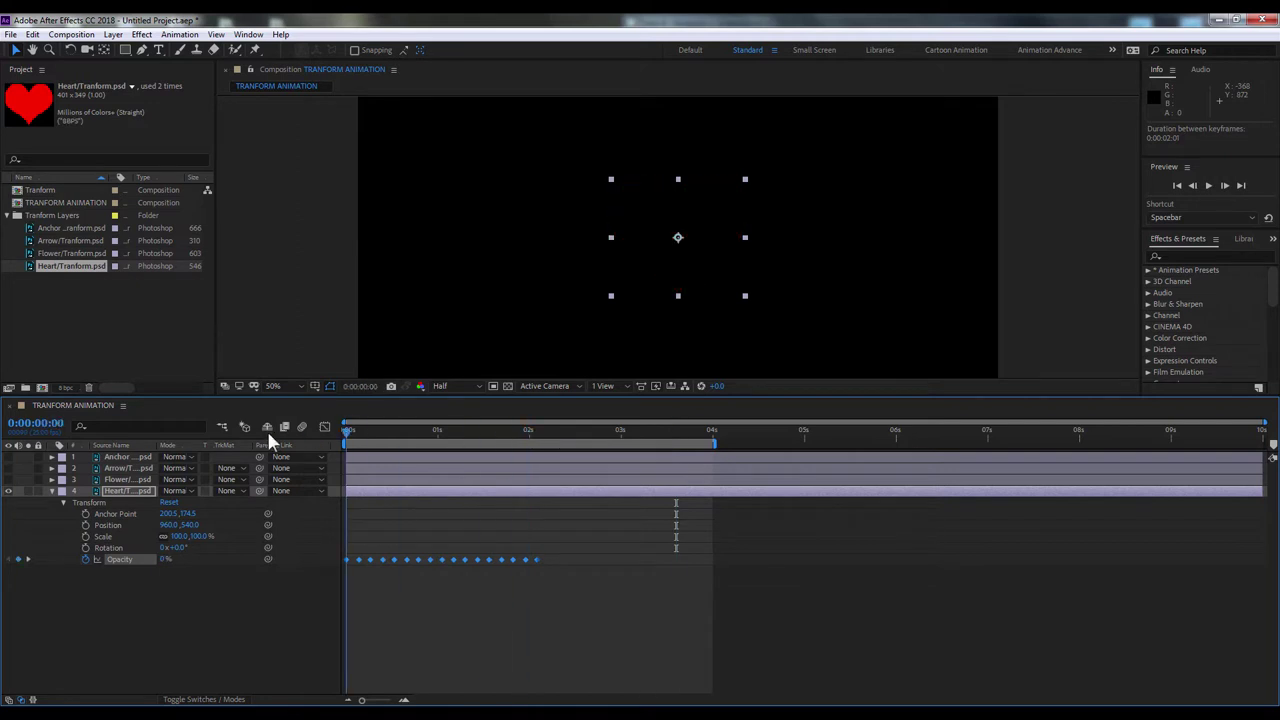
click(408, 632)
key(space)
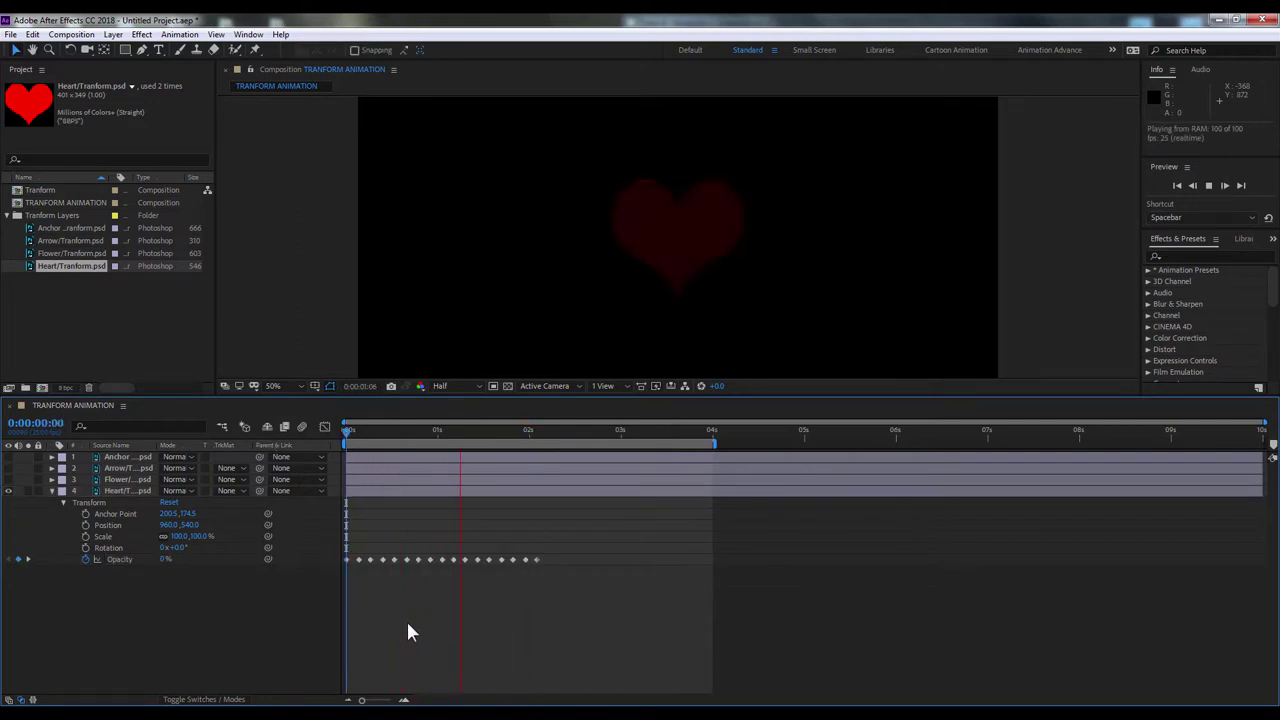
key(space)
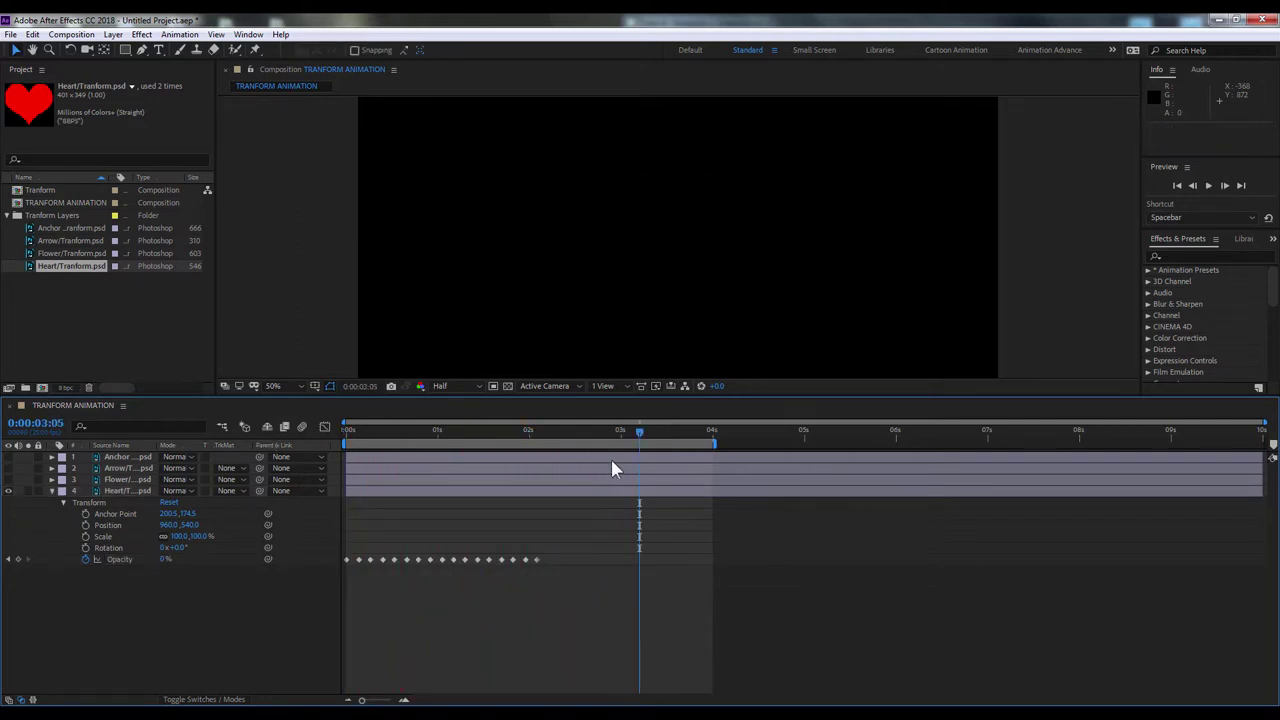
Step: Collapse the heart layer's Transform properties and return the playhead to the start
drag(563, 437, 536, 437)
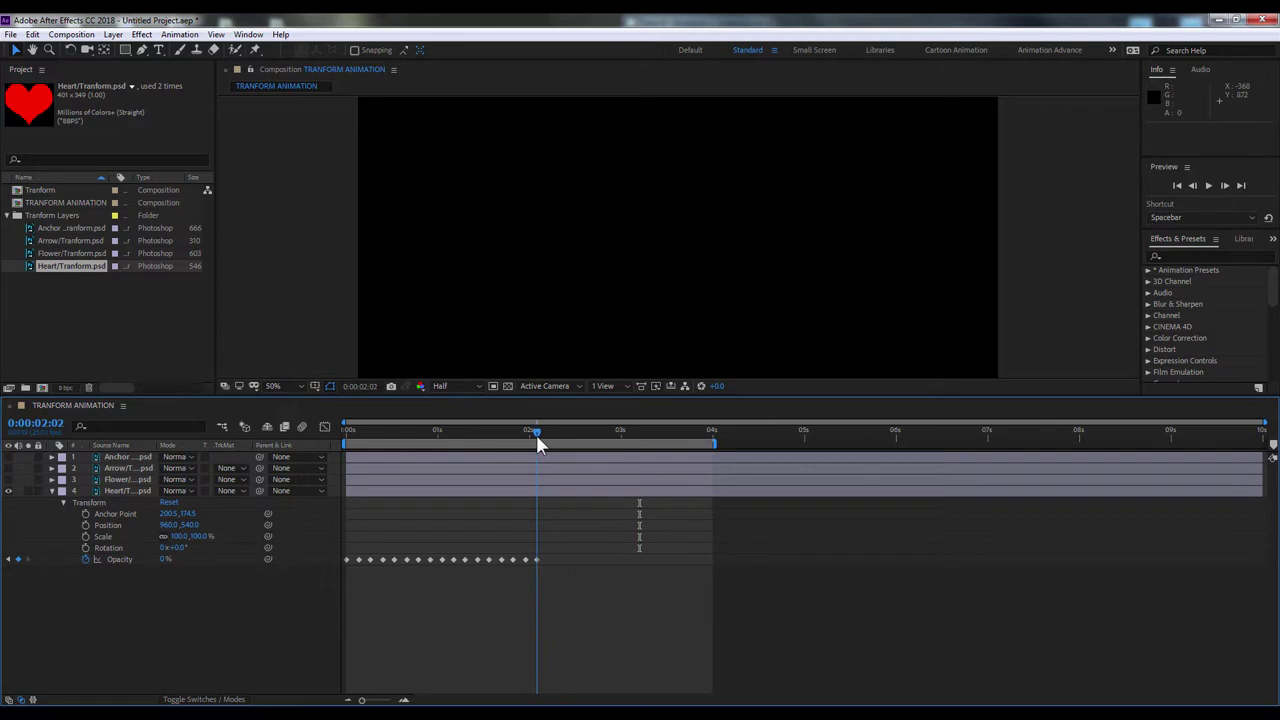
click(52, 491)
click(8, 502)
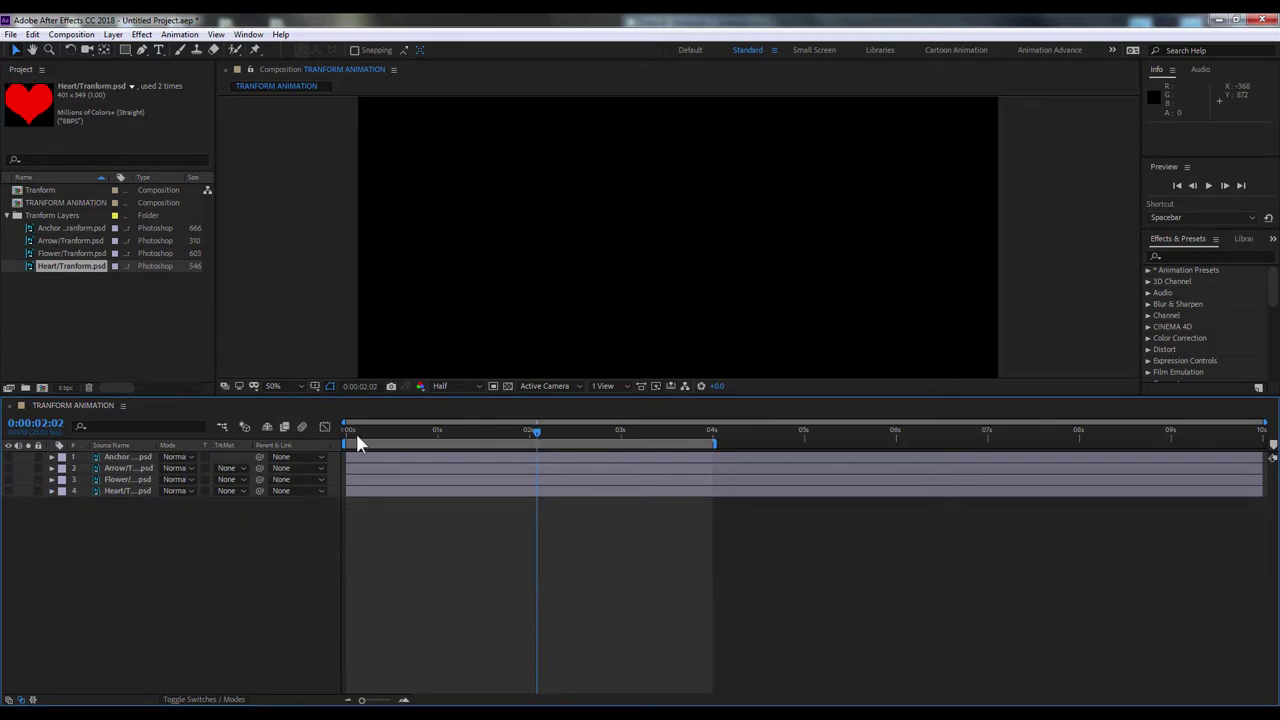
drag(358, 443, 325, 489)
Step: In Notepad++, add point '5/ Đây là chia sẽ phần chuyển động cơ bản.' and a thank-you line asking viewers to subscribe
key(alt+Tab)
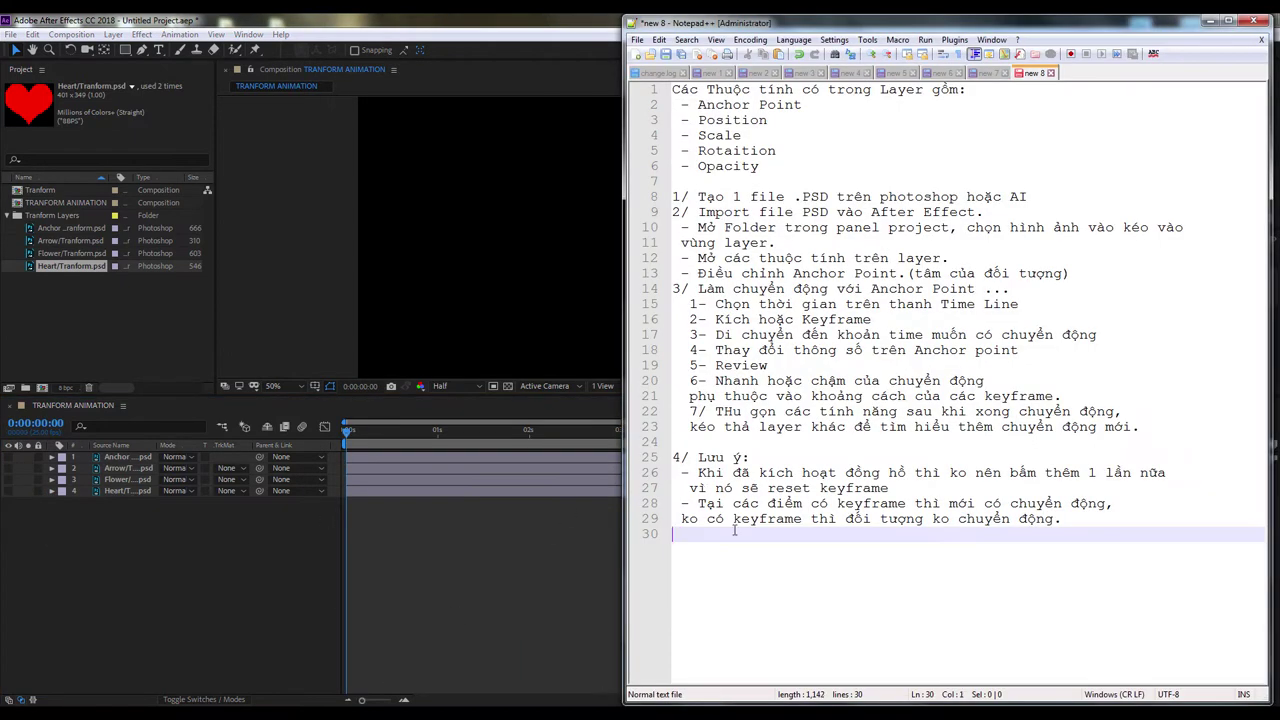
key(Return)
text(5/ Đây là chia sẽ )
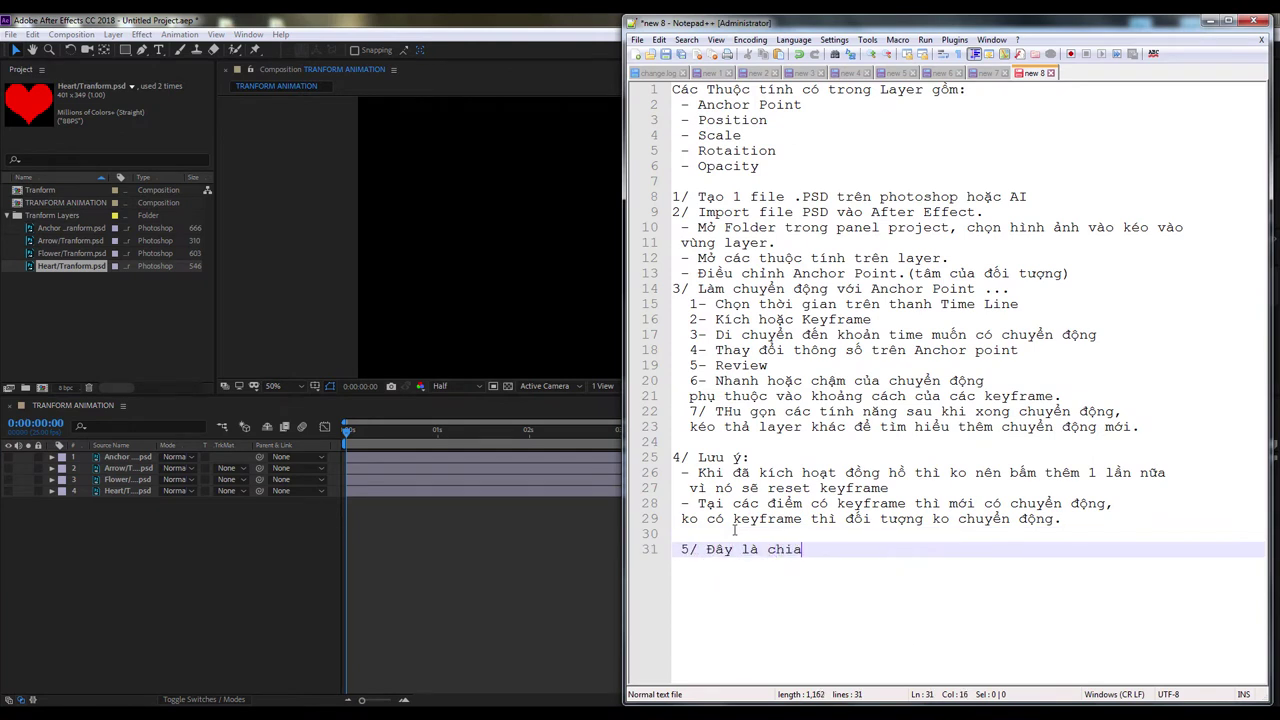
text(phần chuyển động co)
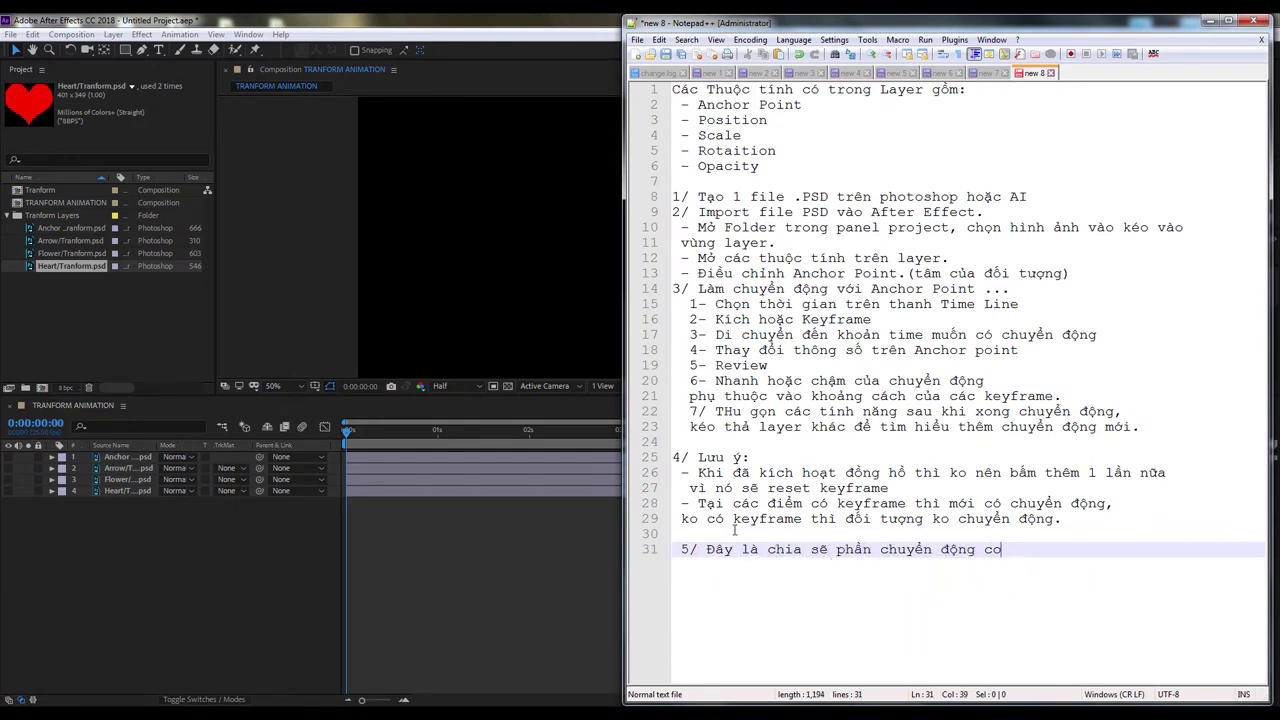
key(BackSpace)
text(ơ bản.)
key(Return)
text(Cam)
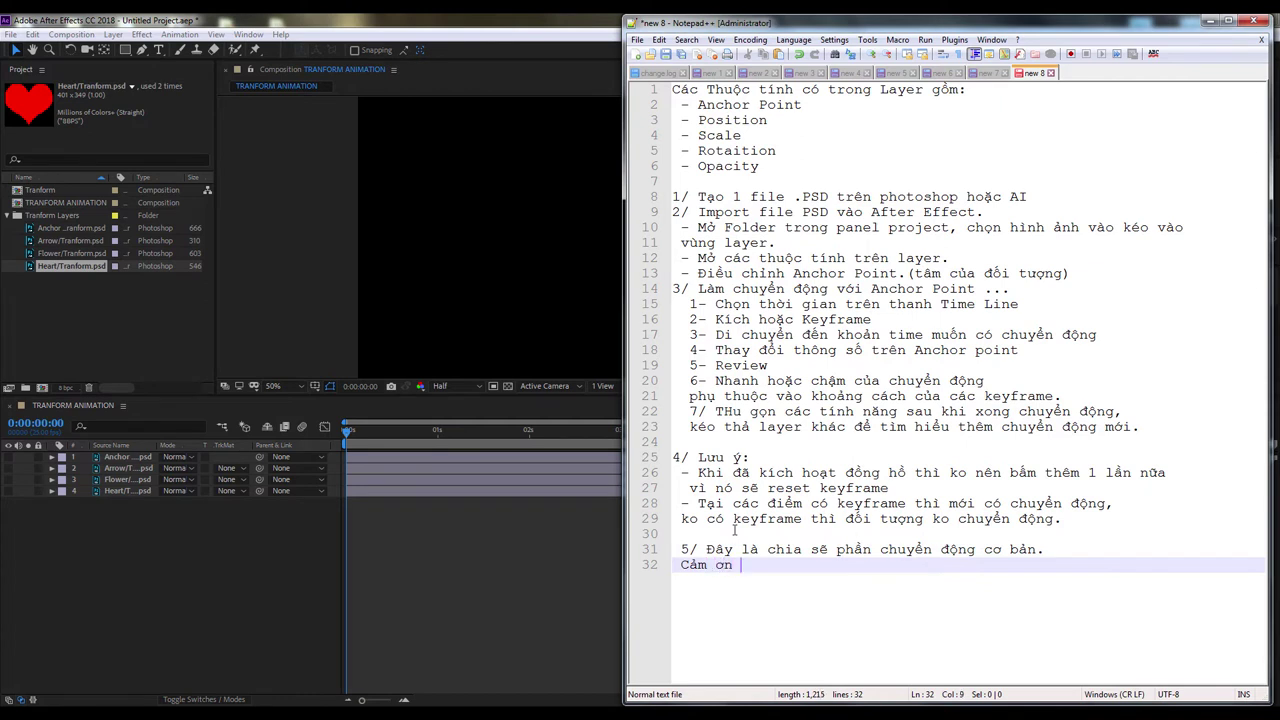
text(đã theo dõi. Hãy đăng k)
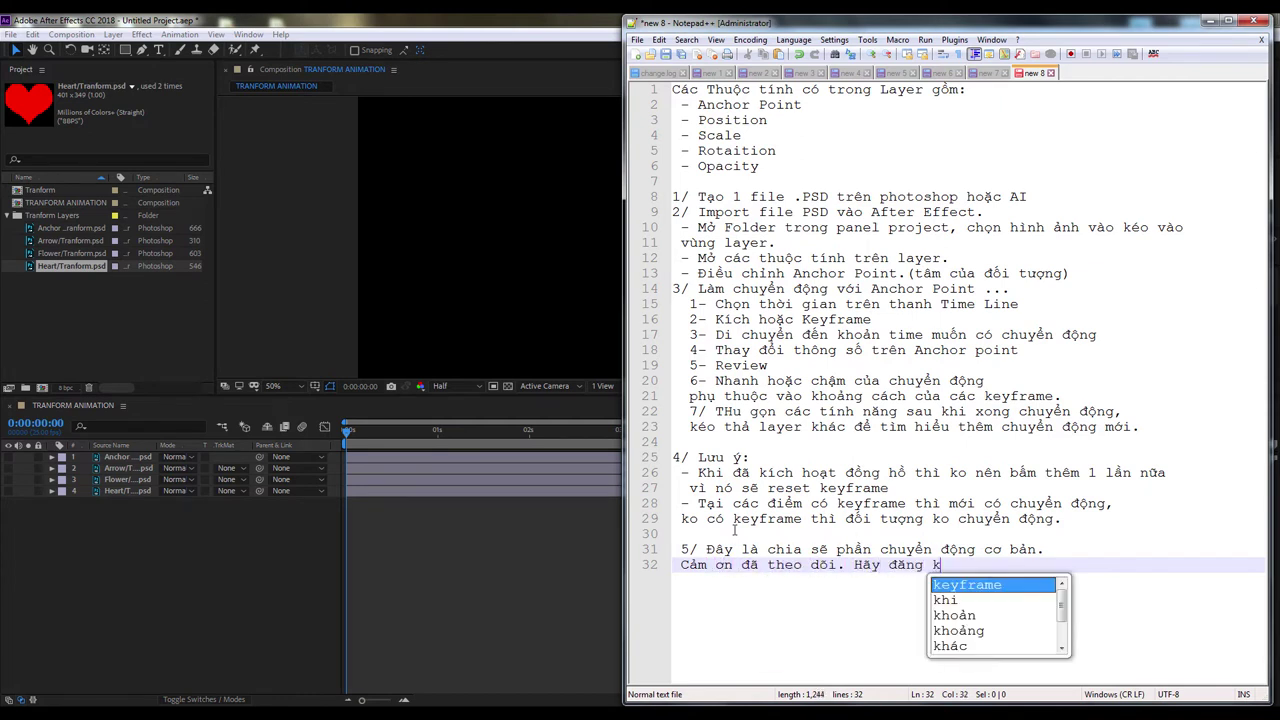
text(ý kênh để t)
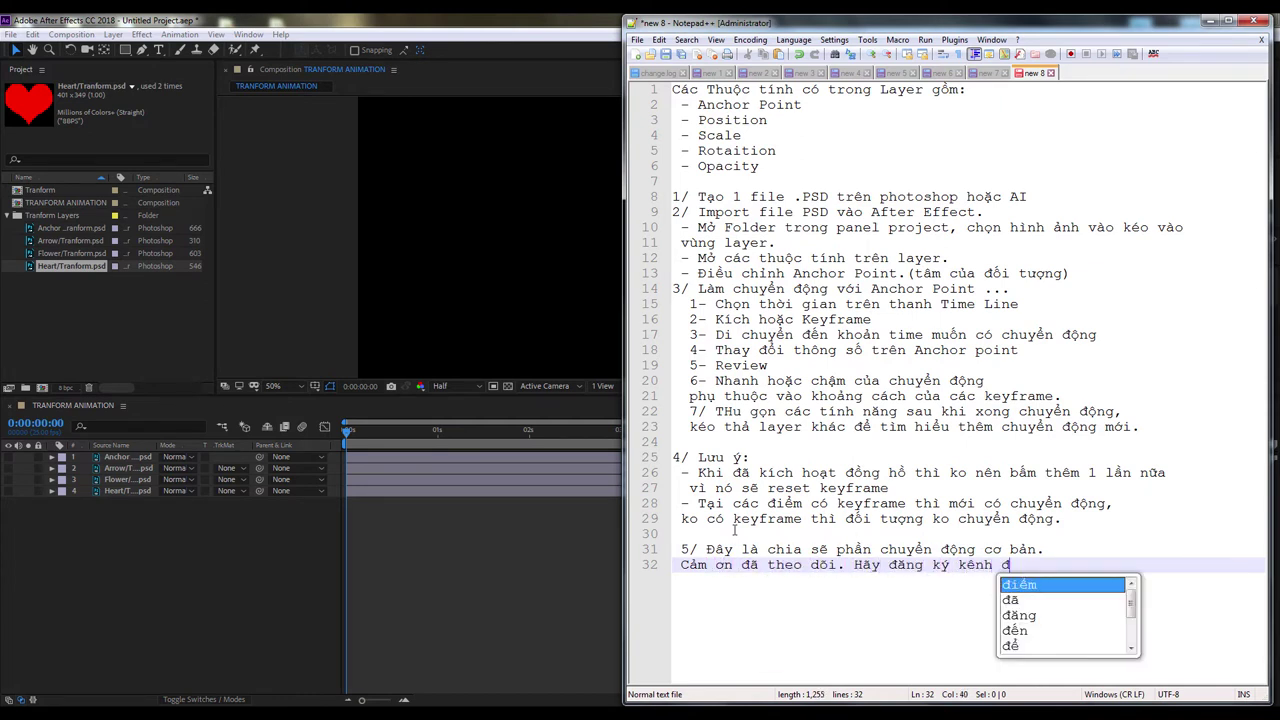
text(heo dõi những video mới)
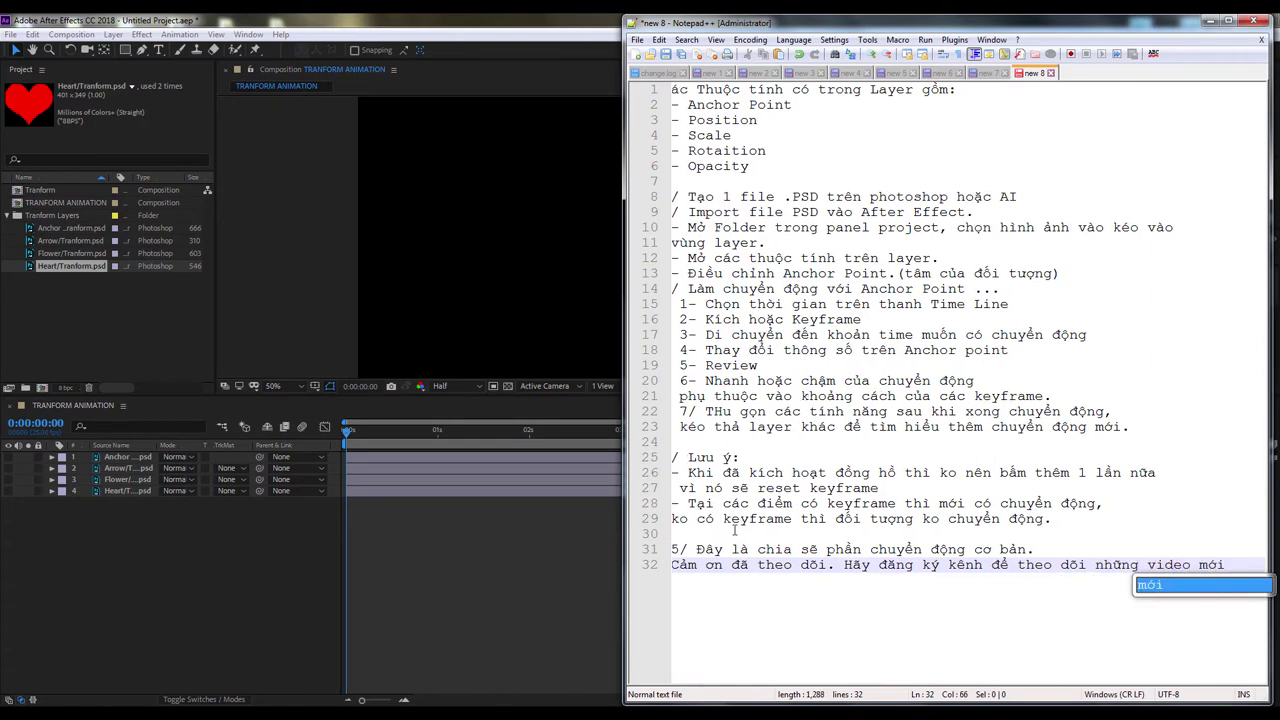
text( nha)
key(Return)
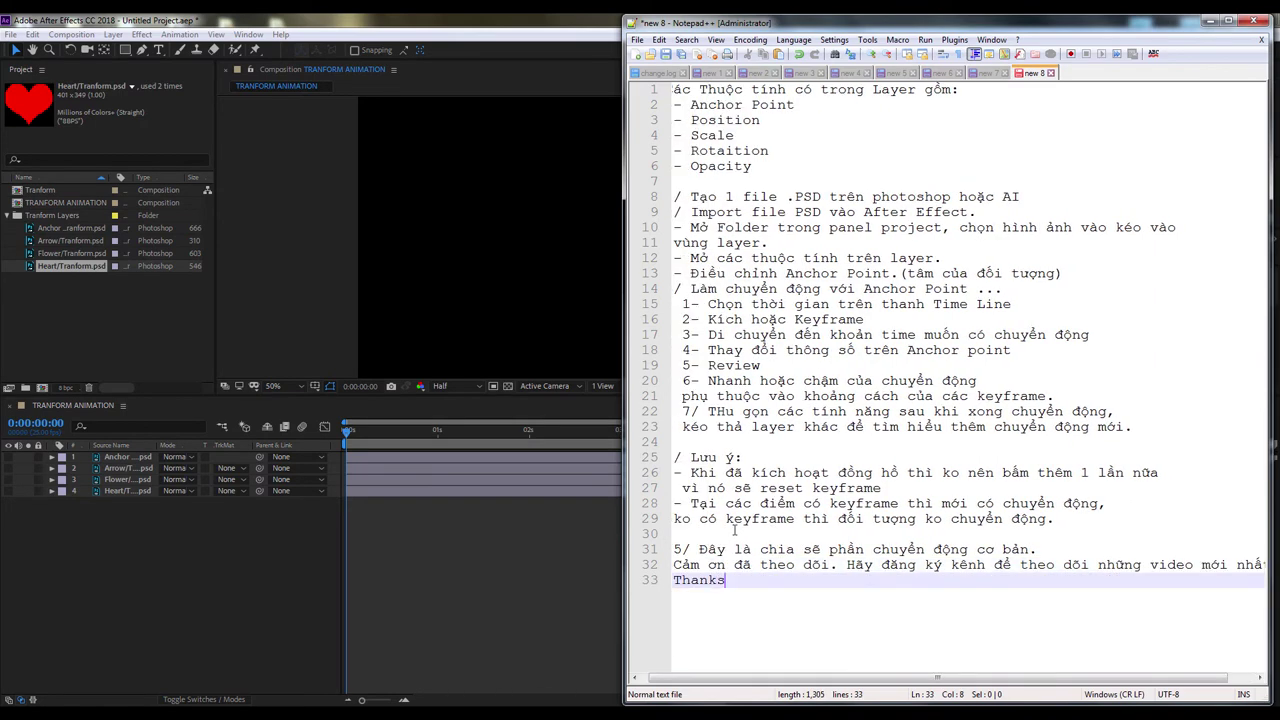